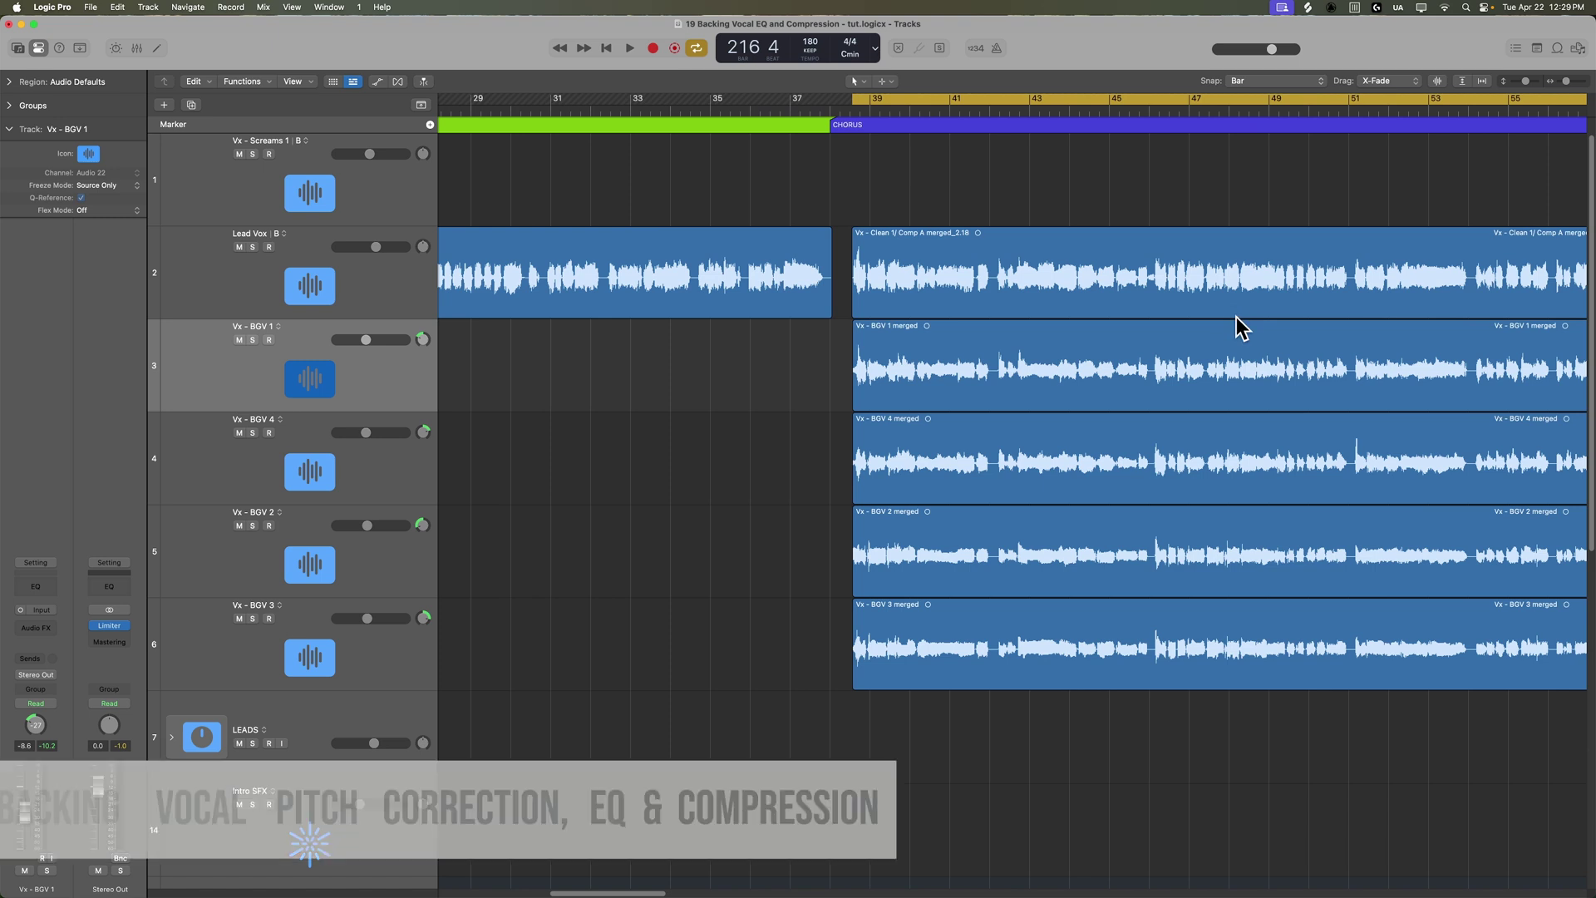
Copy the Channel EQ and Compressor inserts onto Vx - BGV 1 and solo it.
scroll(720, 465, "right", 5)
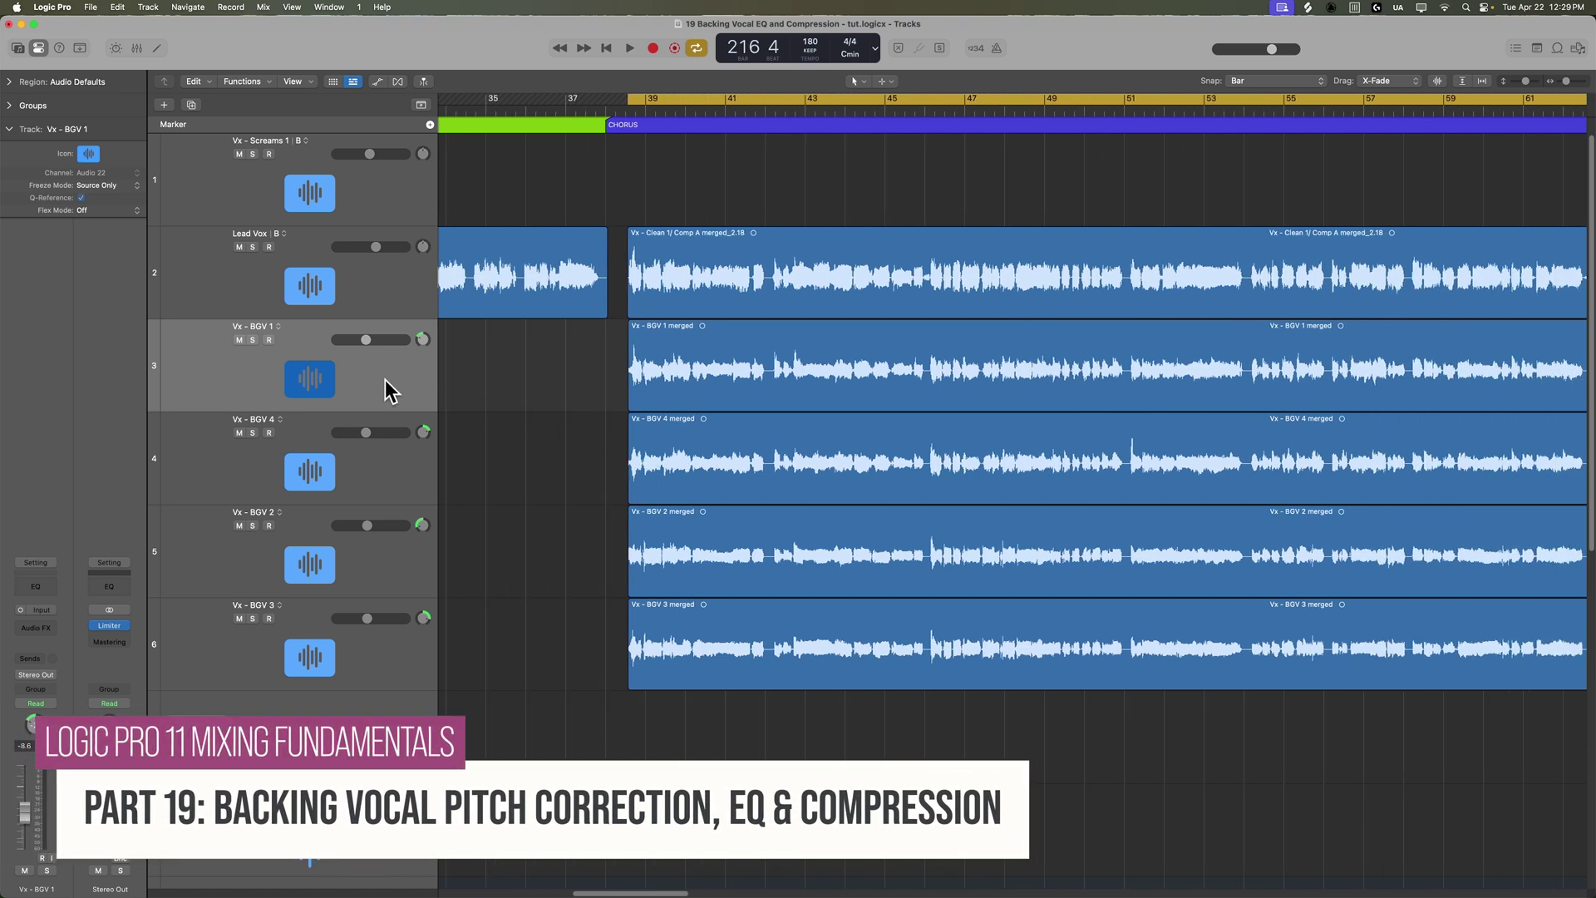
key("x")
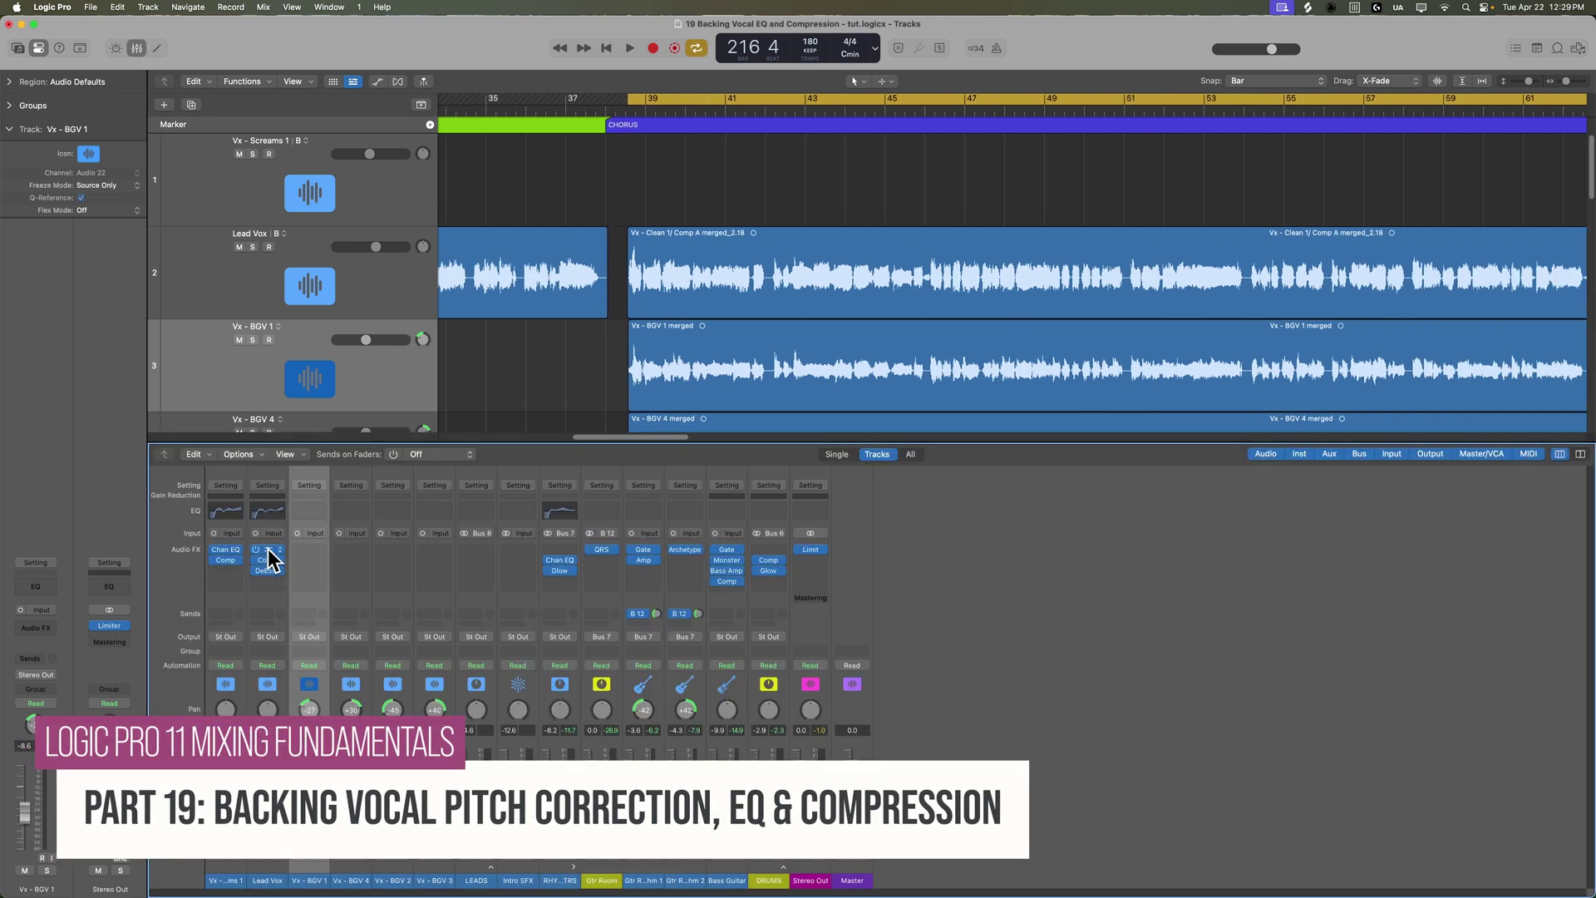
left_click_drag(310, 551, 301, 562)
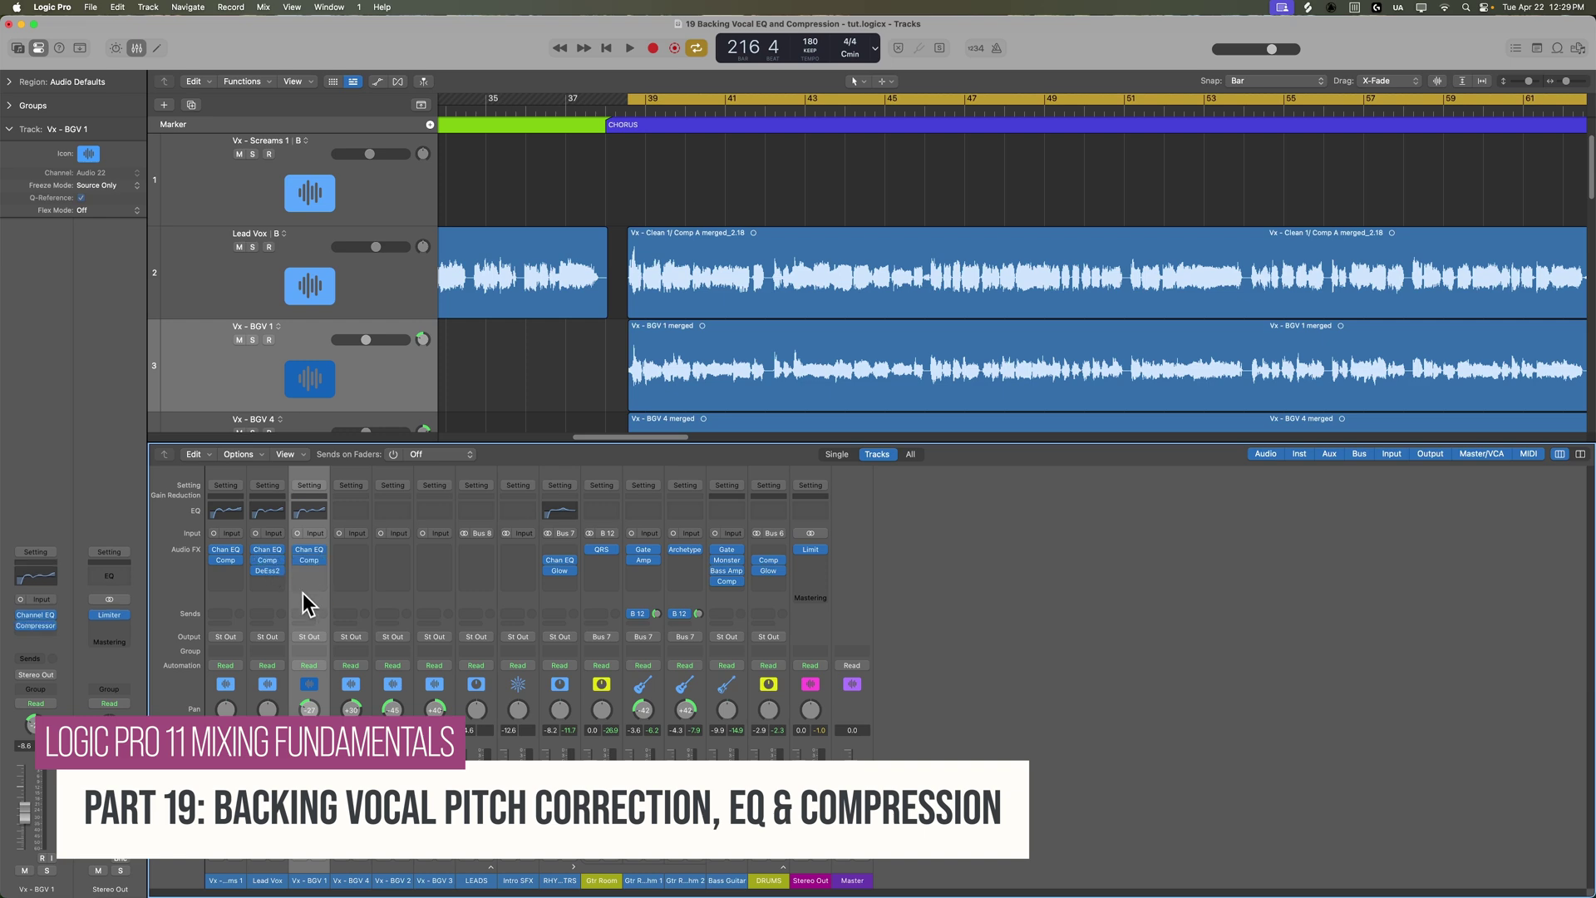
left_click(299, 561)
key("s")
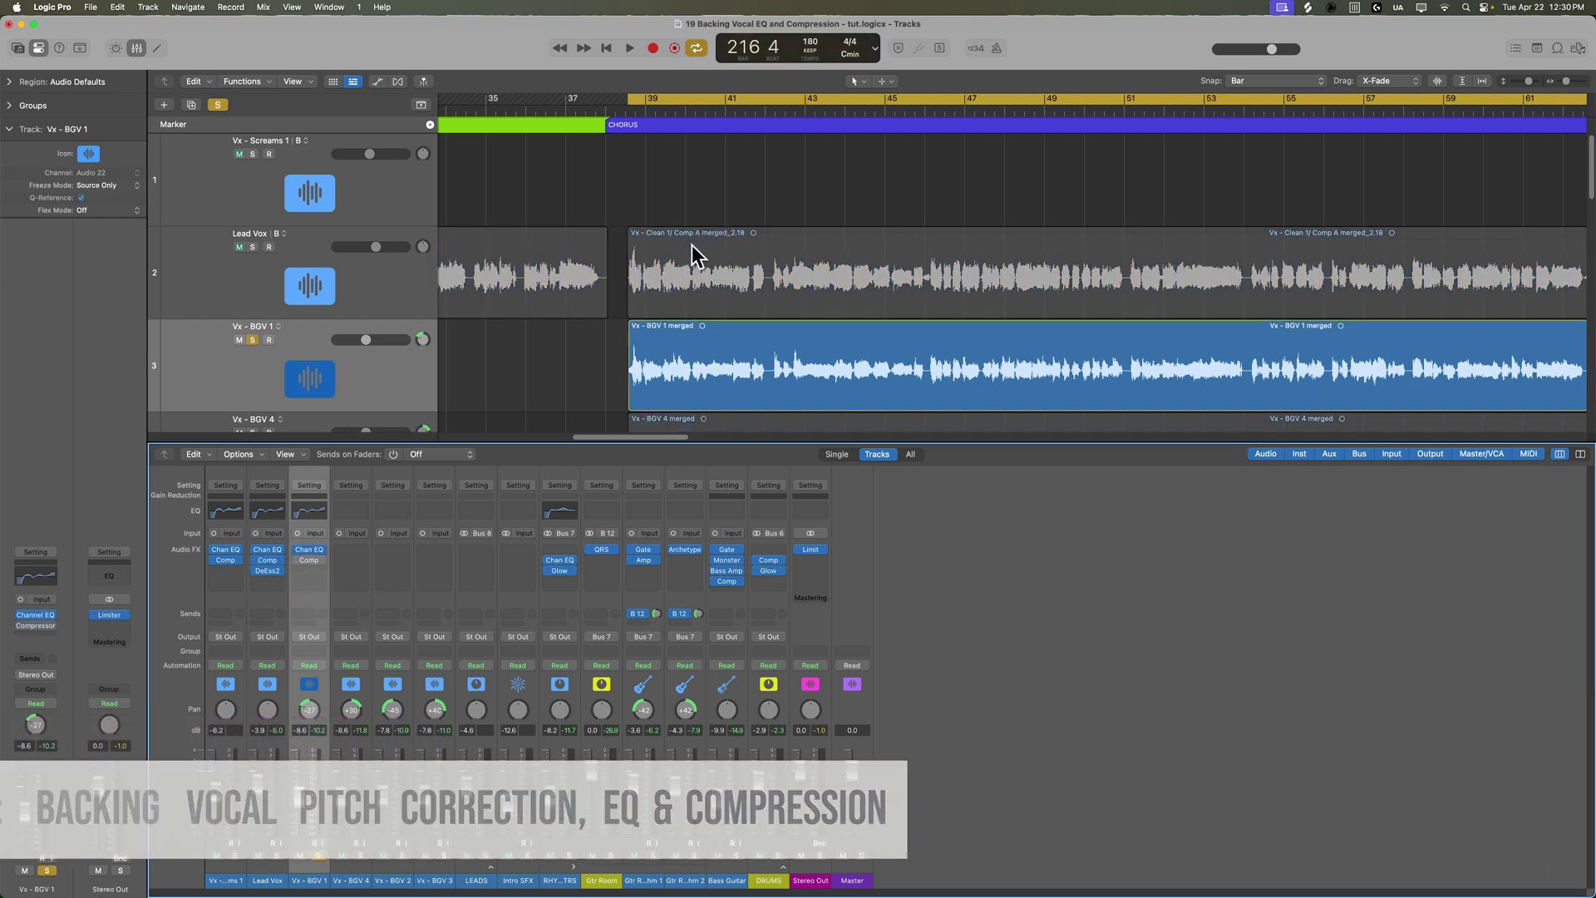
Select only the Vx - BGV 1 track and play the chorus from bar 38.
left_click(640, 371)
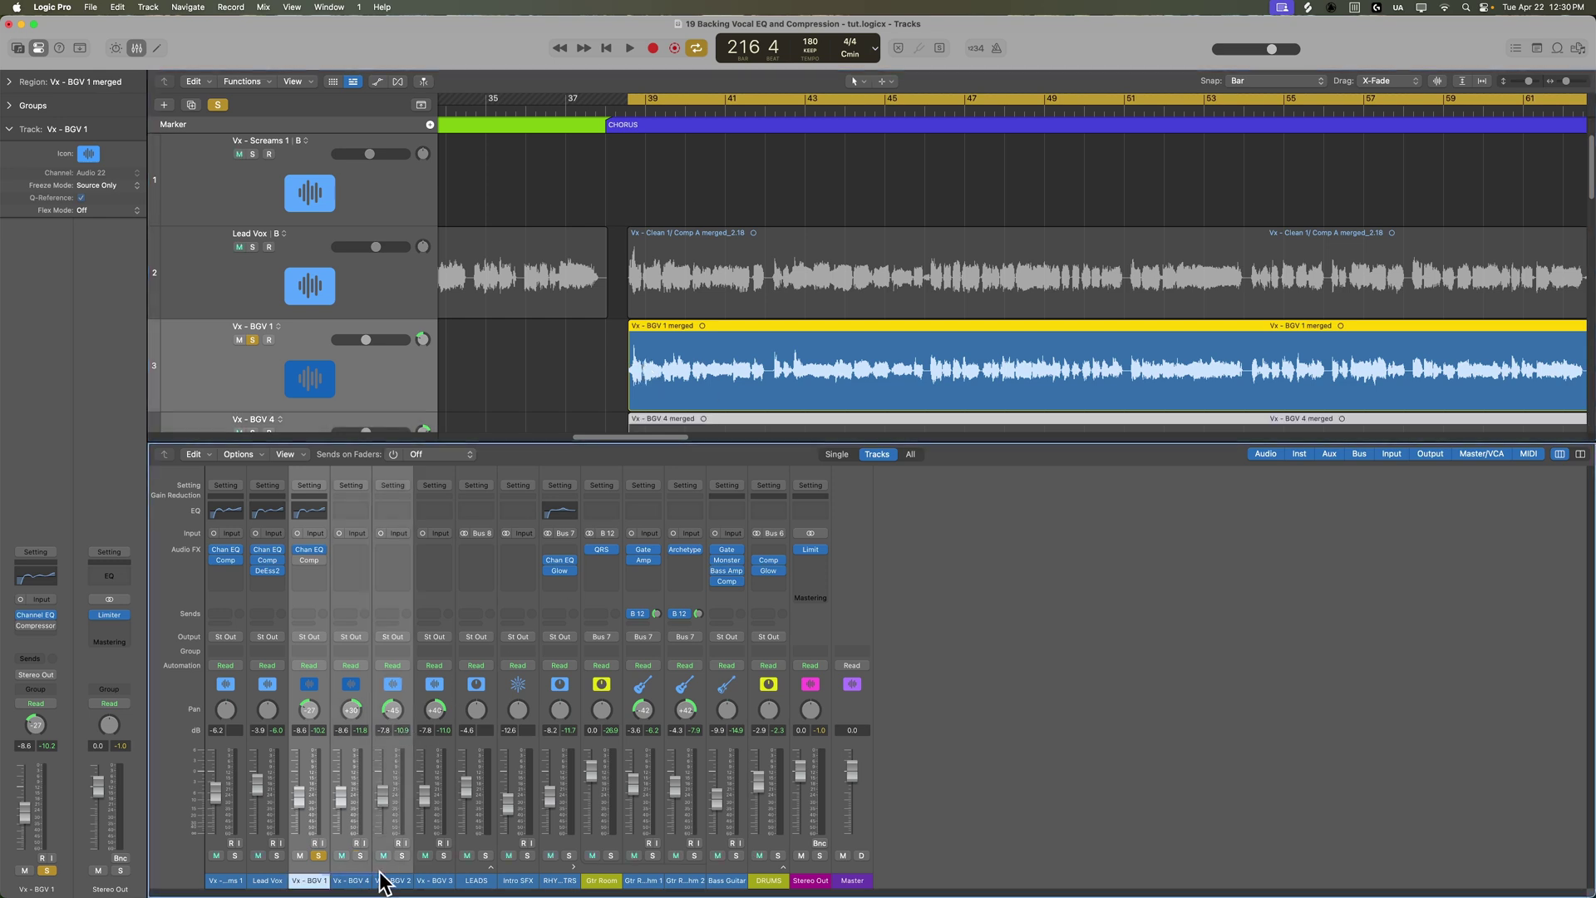
left_click(419, 877, "shift")
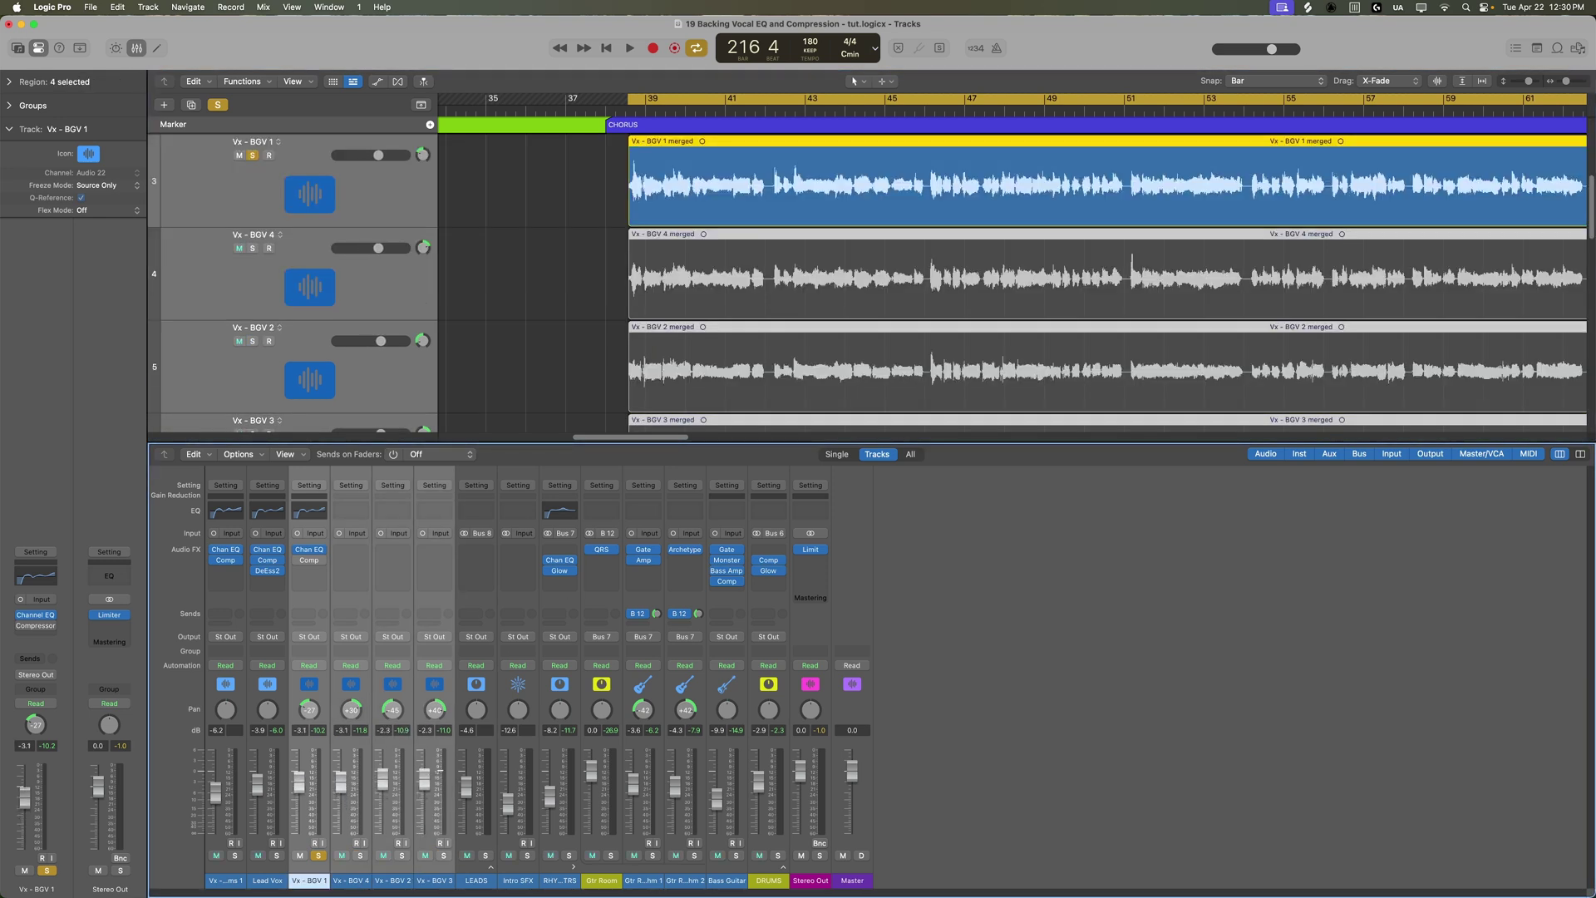
left_click(297, 884)
key("space")
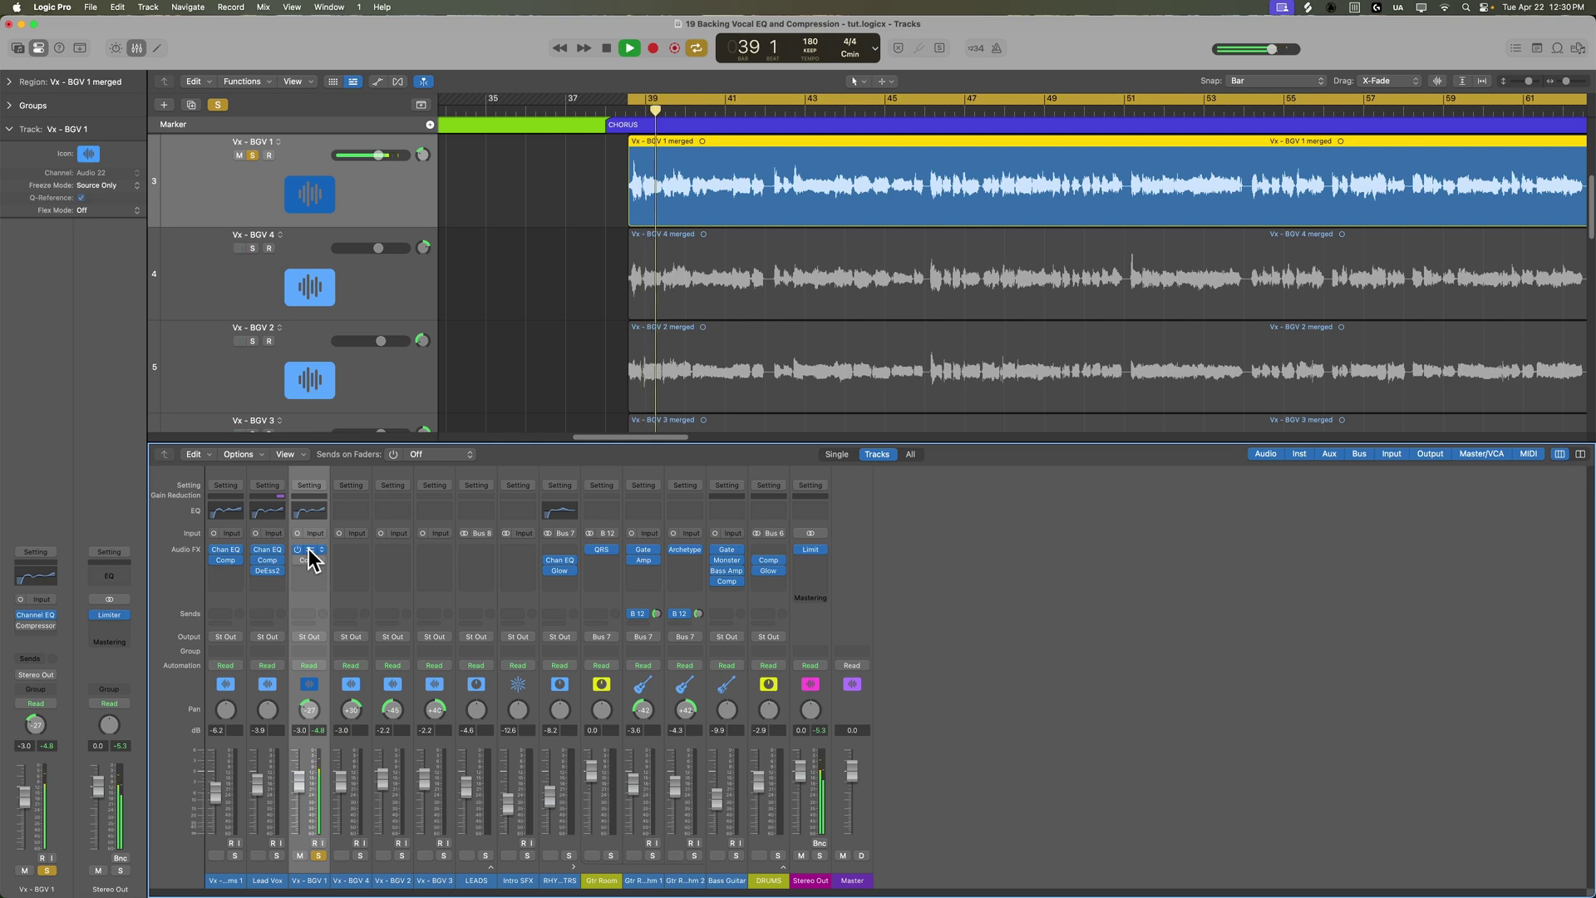
In BGV 1's Channel EQ, raise the low cut to ~90 Hz, soften the 360 Hz cut, and lower the high shelf to +6.0 dB.
key("v")
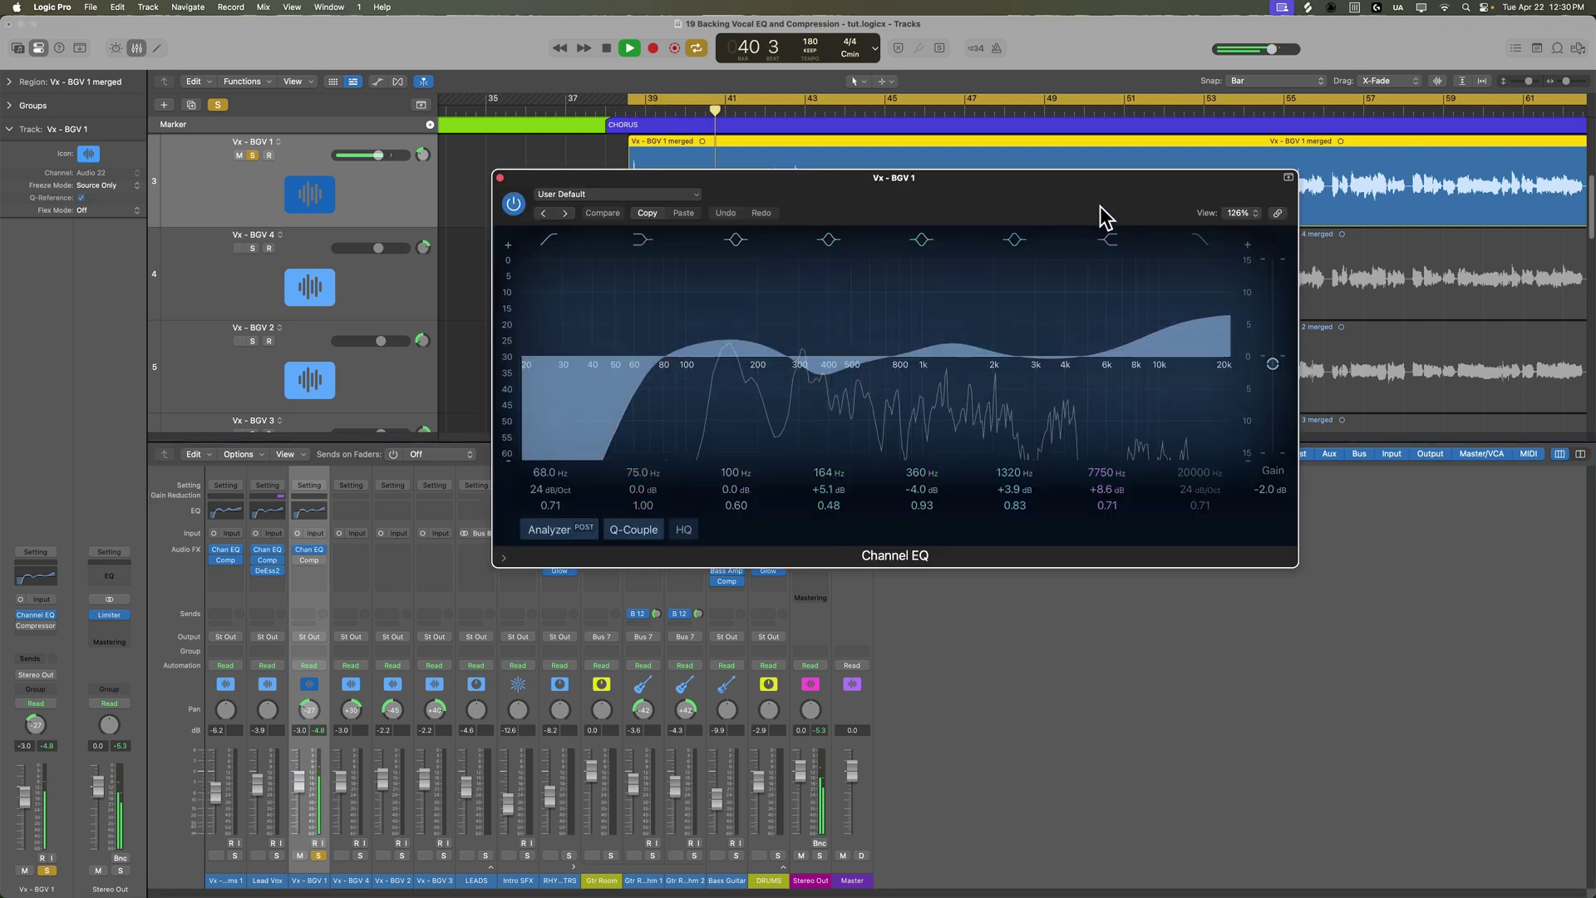
left_click_drag(1101, 214, 1272, 403)
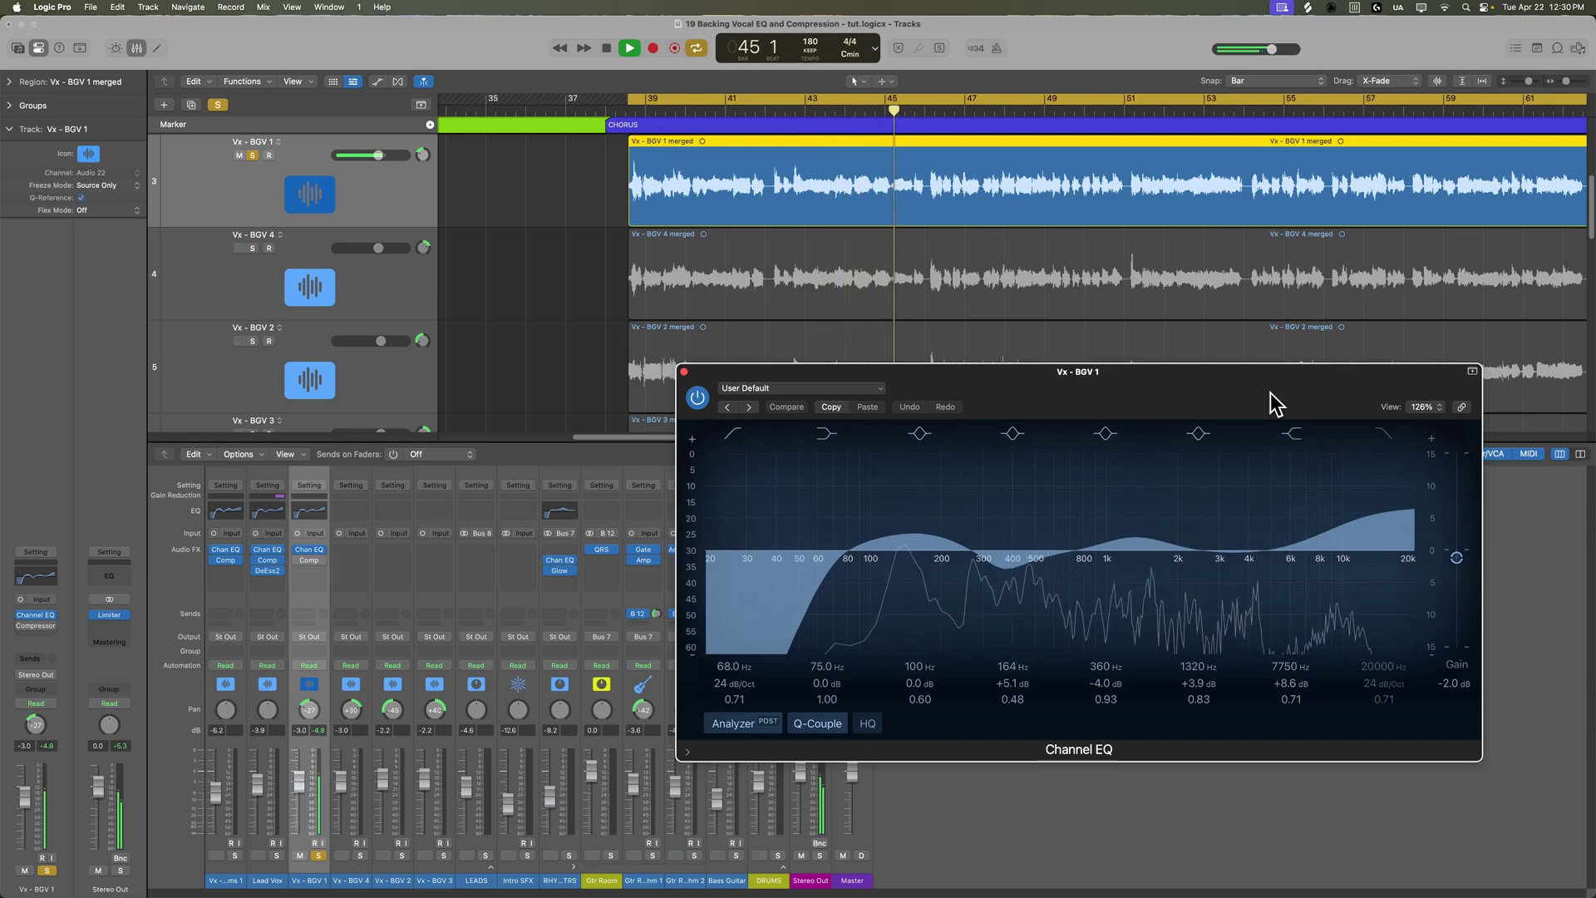
key("space")
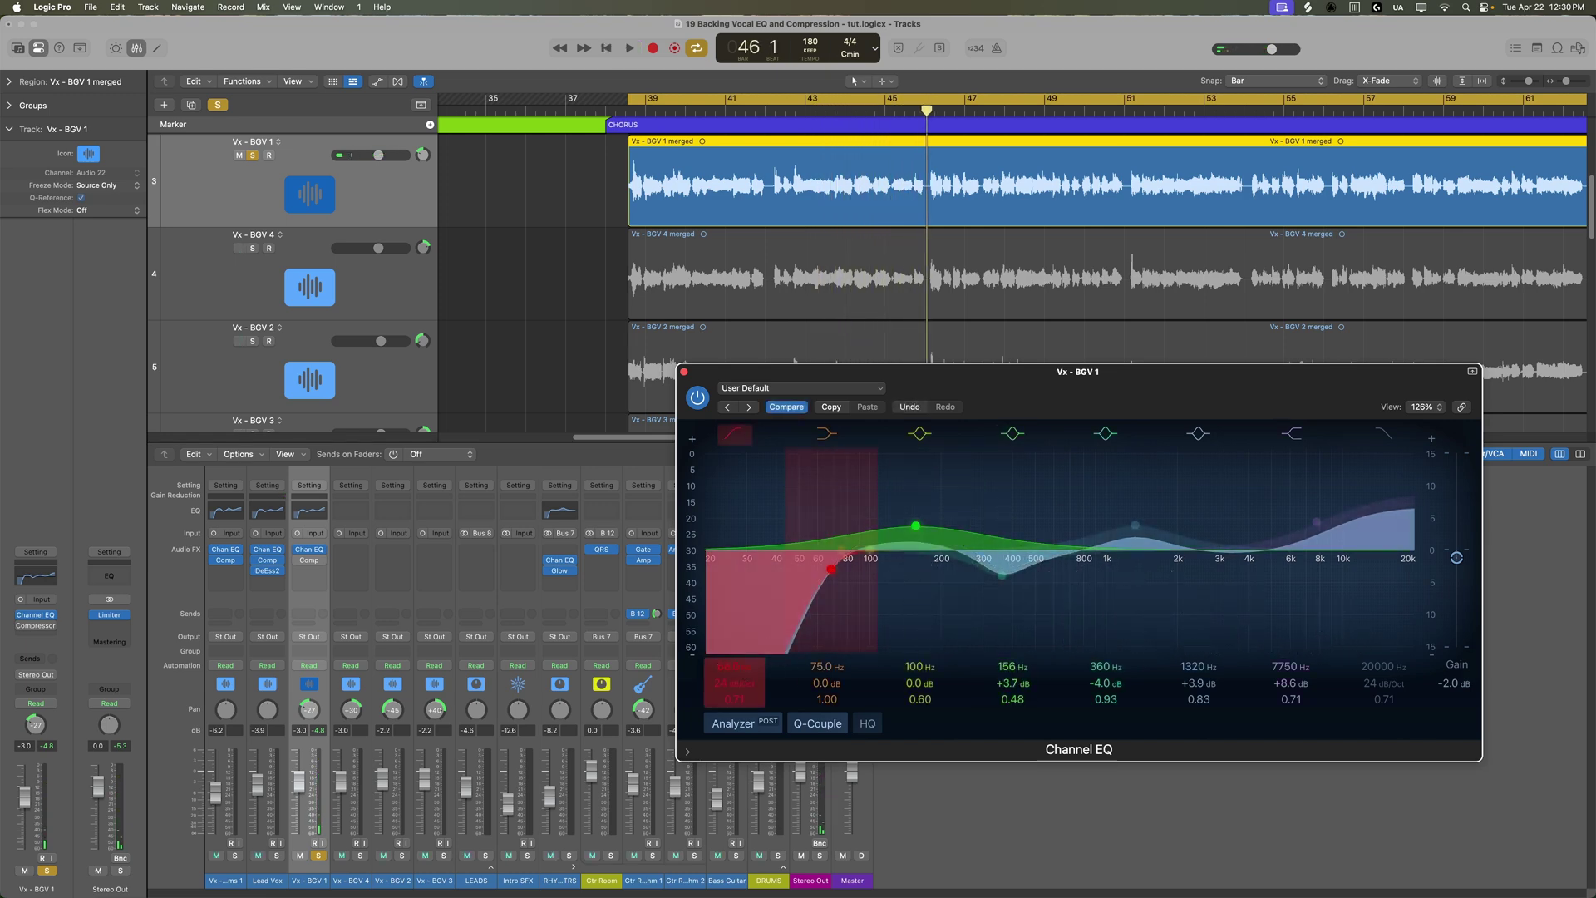
left_click_drag(831, 569, 859, 568)
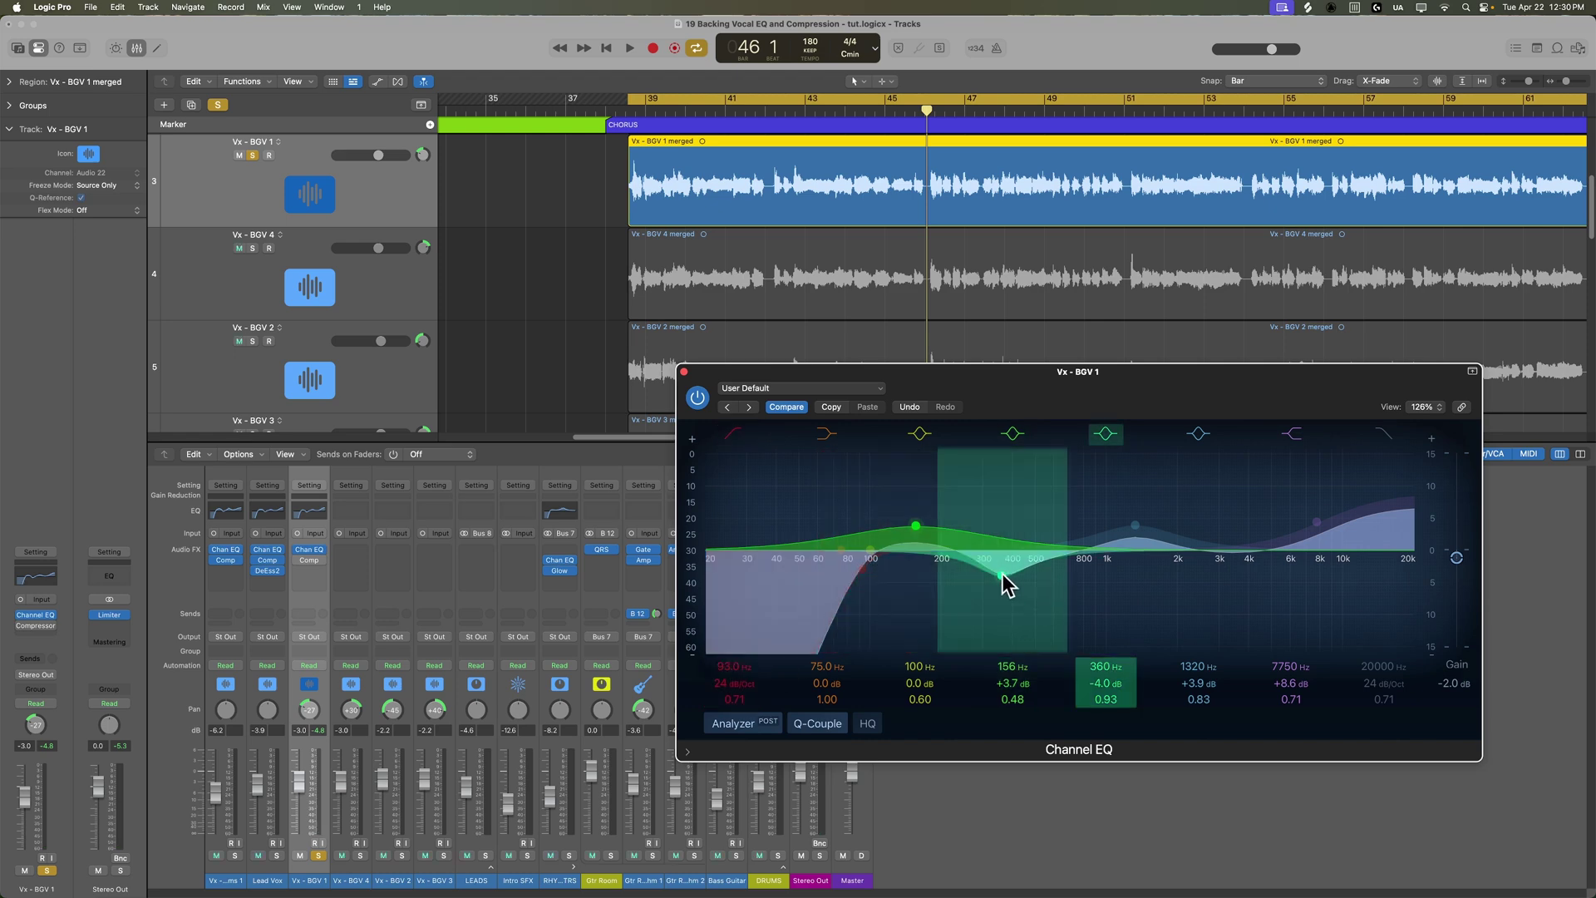
left_click_drag(1004, 576, 1014, 565)
left_click_drag(1134, 533, 1129, 538)
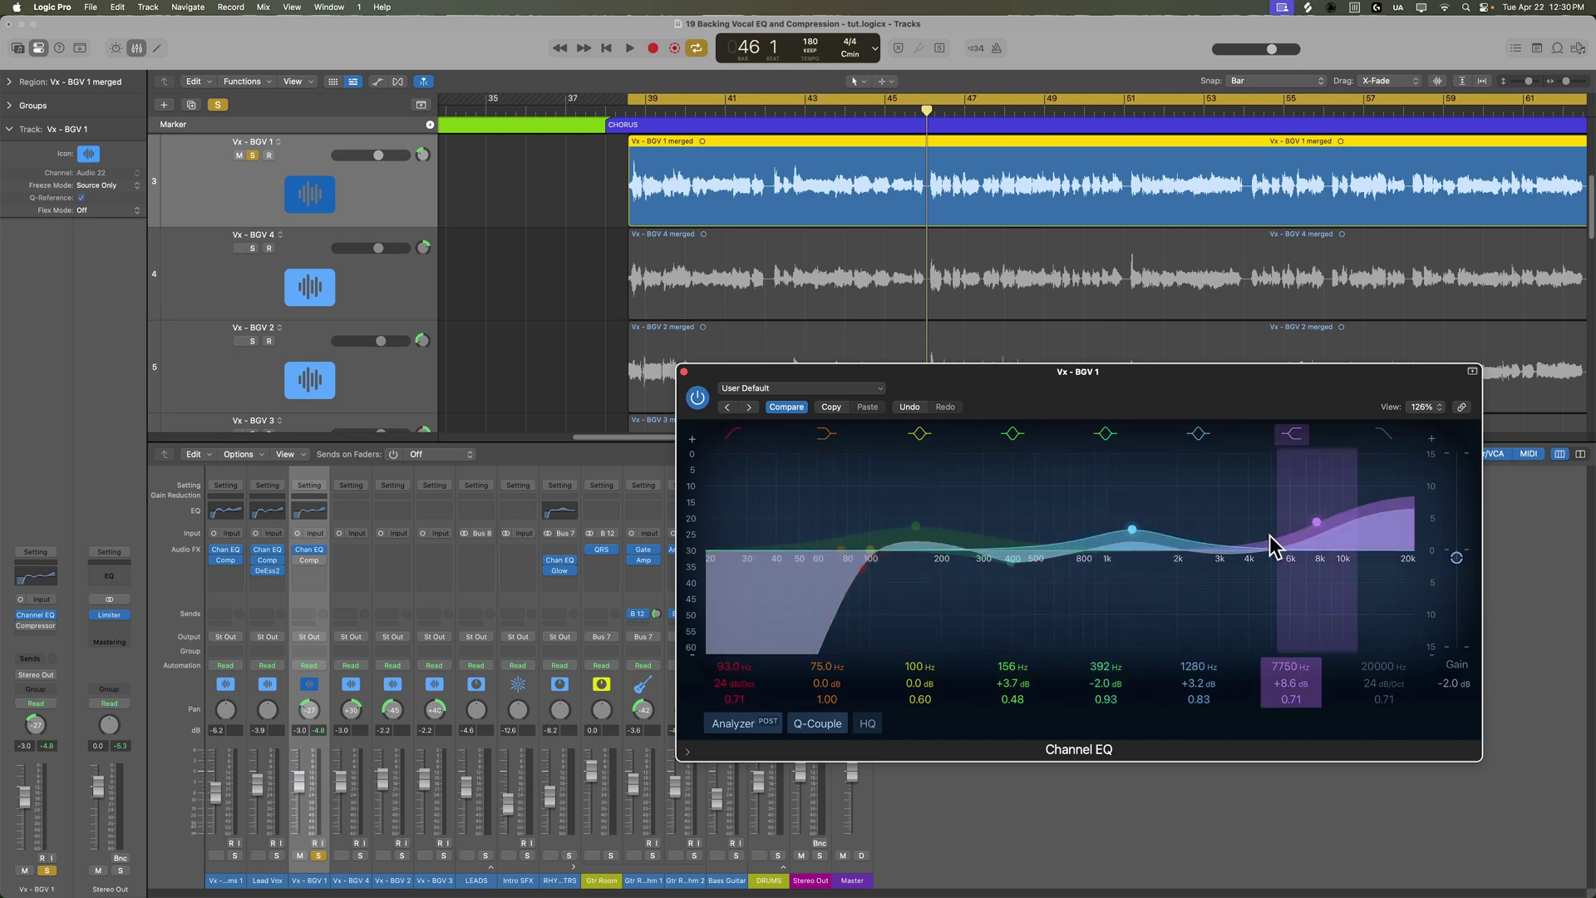
left_click_drag(1318, 523, 1314, 542)
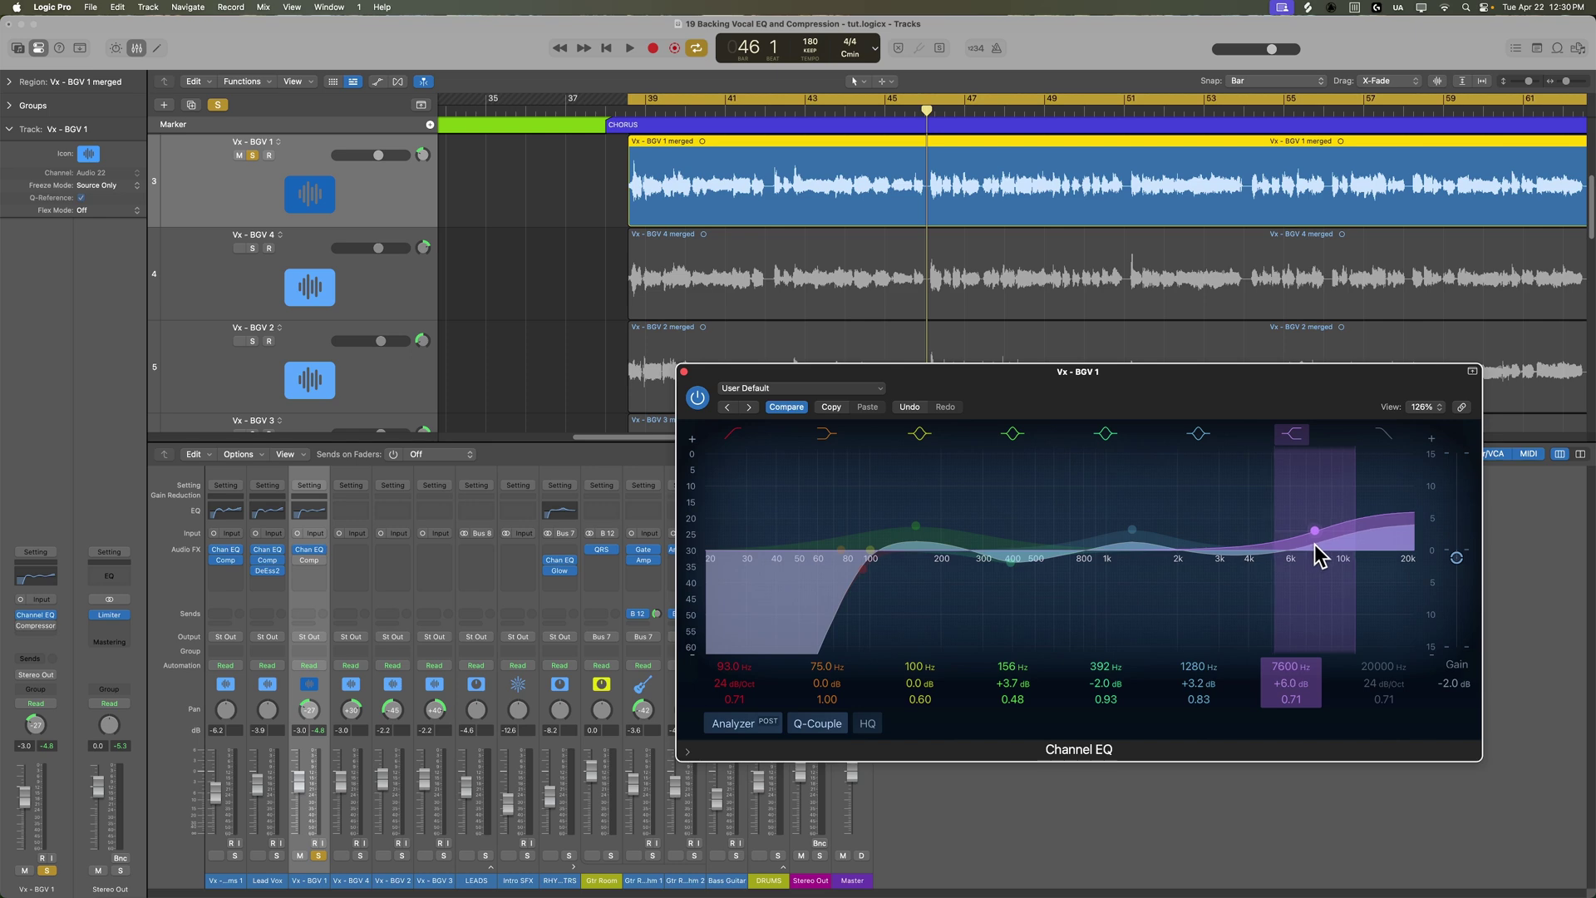
While playing, restore the upper-mid boost to +3.9 dB and raise the 144 Hz boost to +4.3 dB.
key("space")
left_click_drag(1132, 532, 1097, 520)
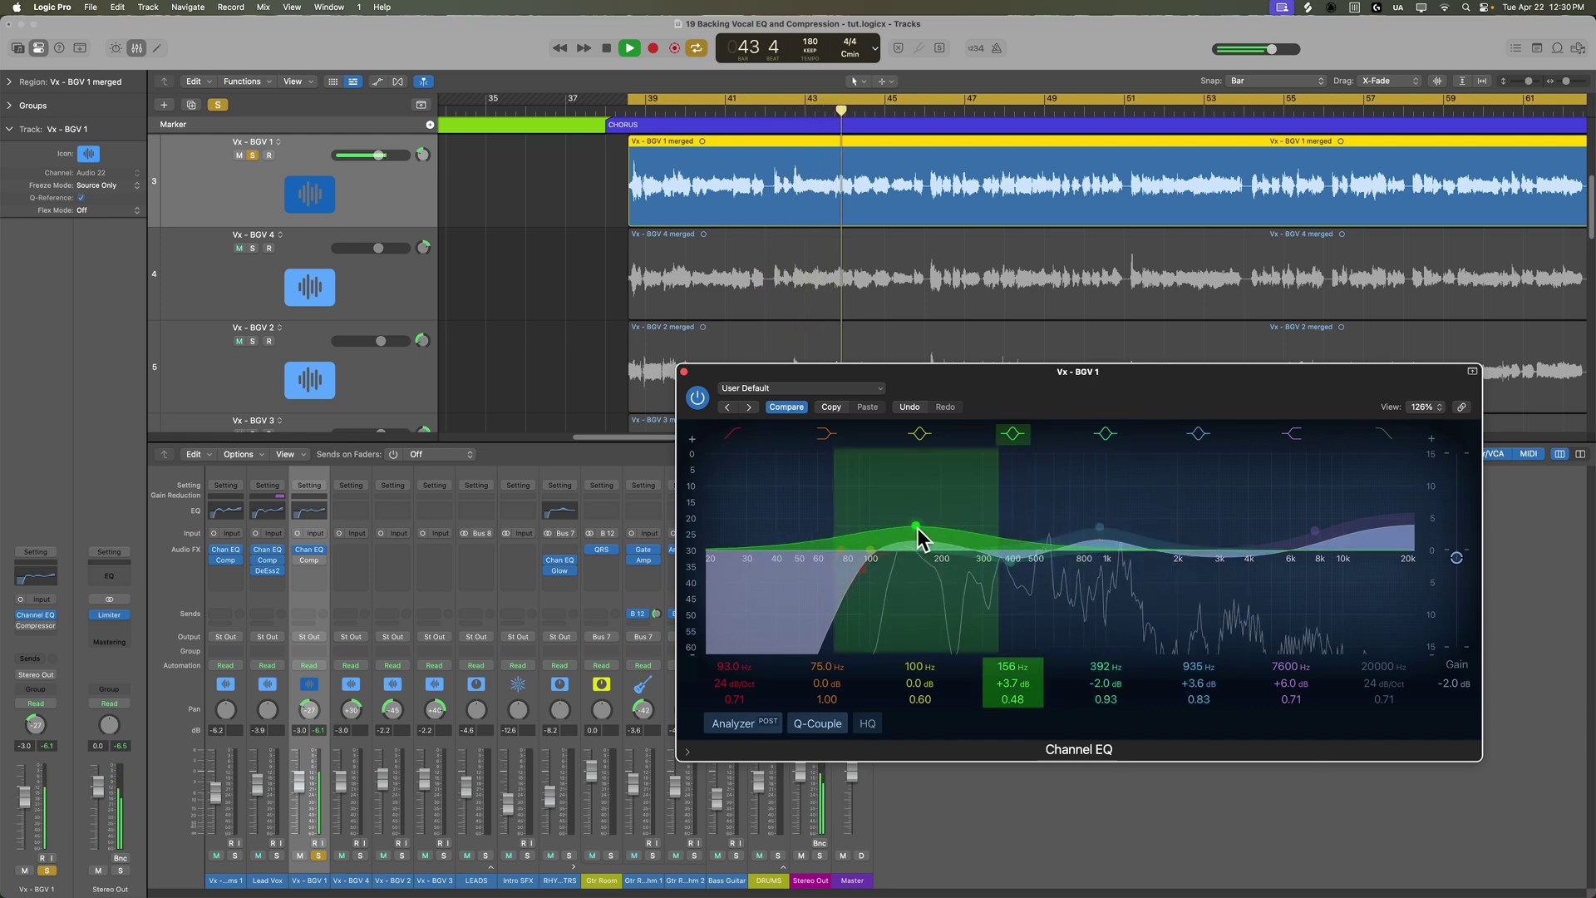
left_click_drag(915, 525, 900, 527)
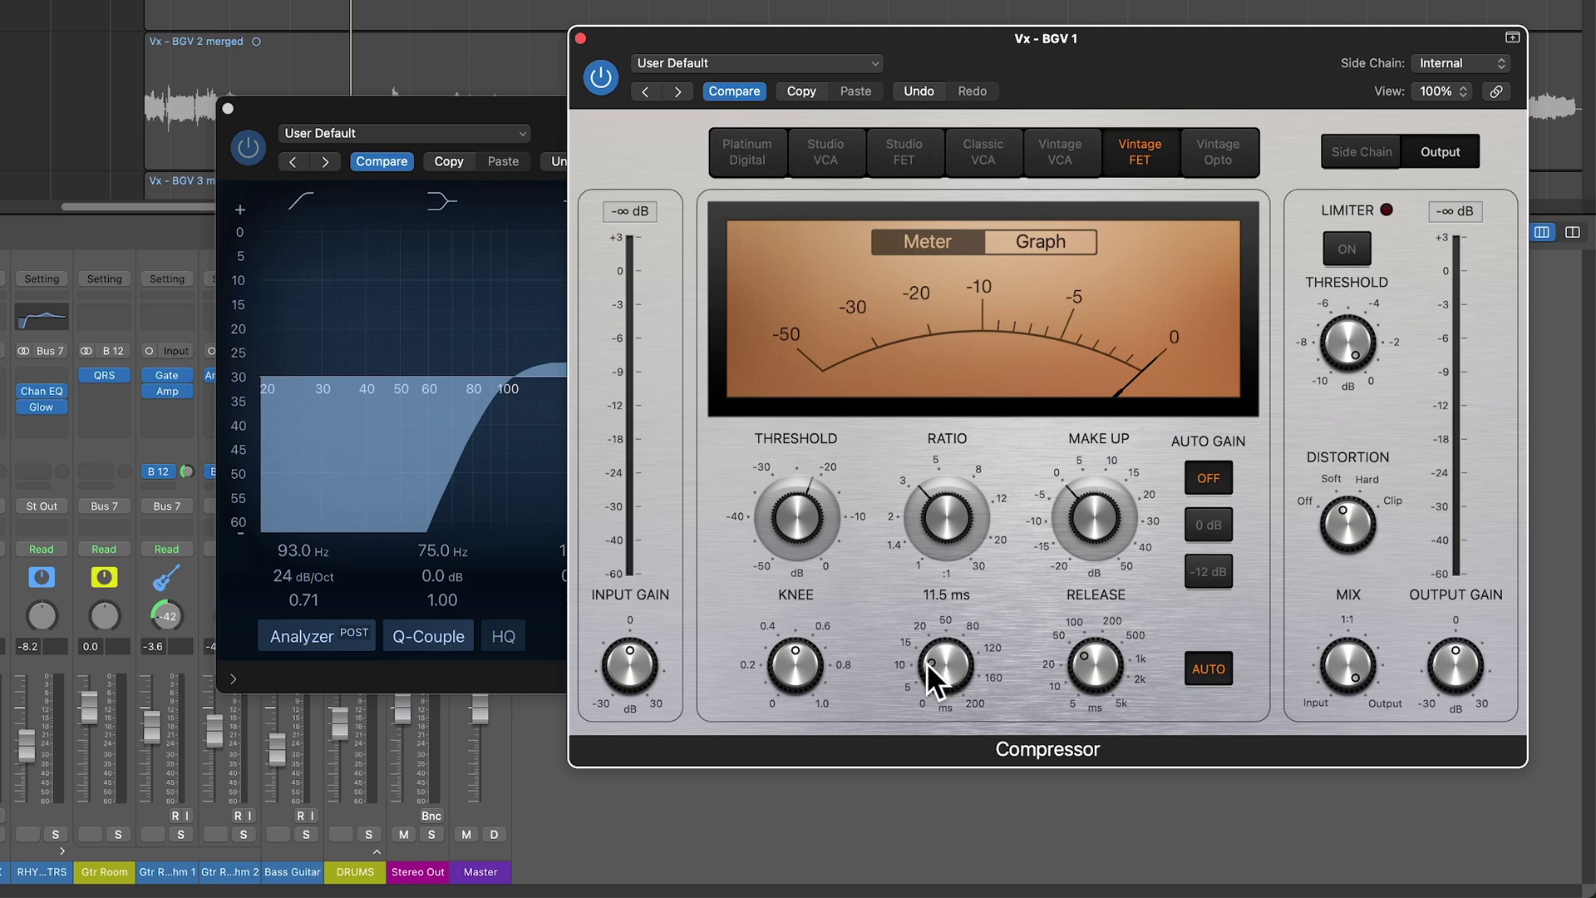
Play back and lower BGV 1's compressor threshold to around -28.5 dB.
key("space")
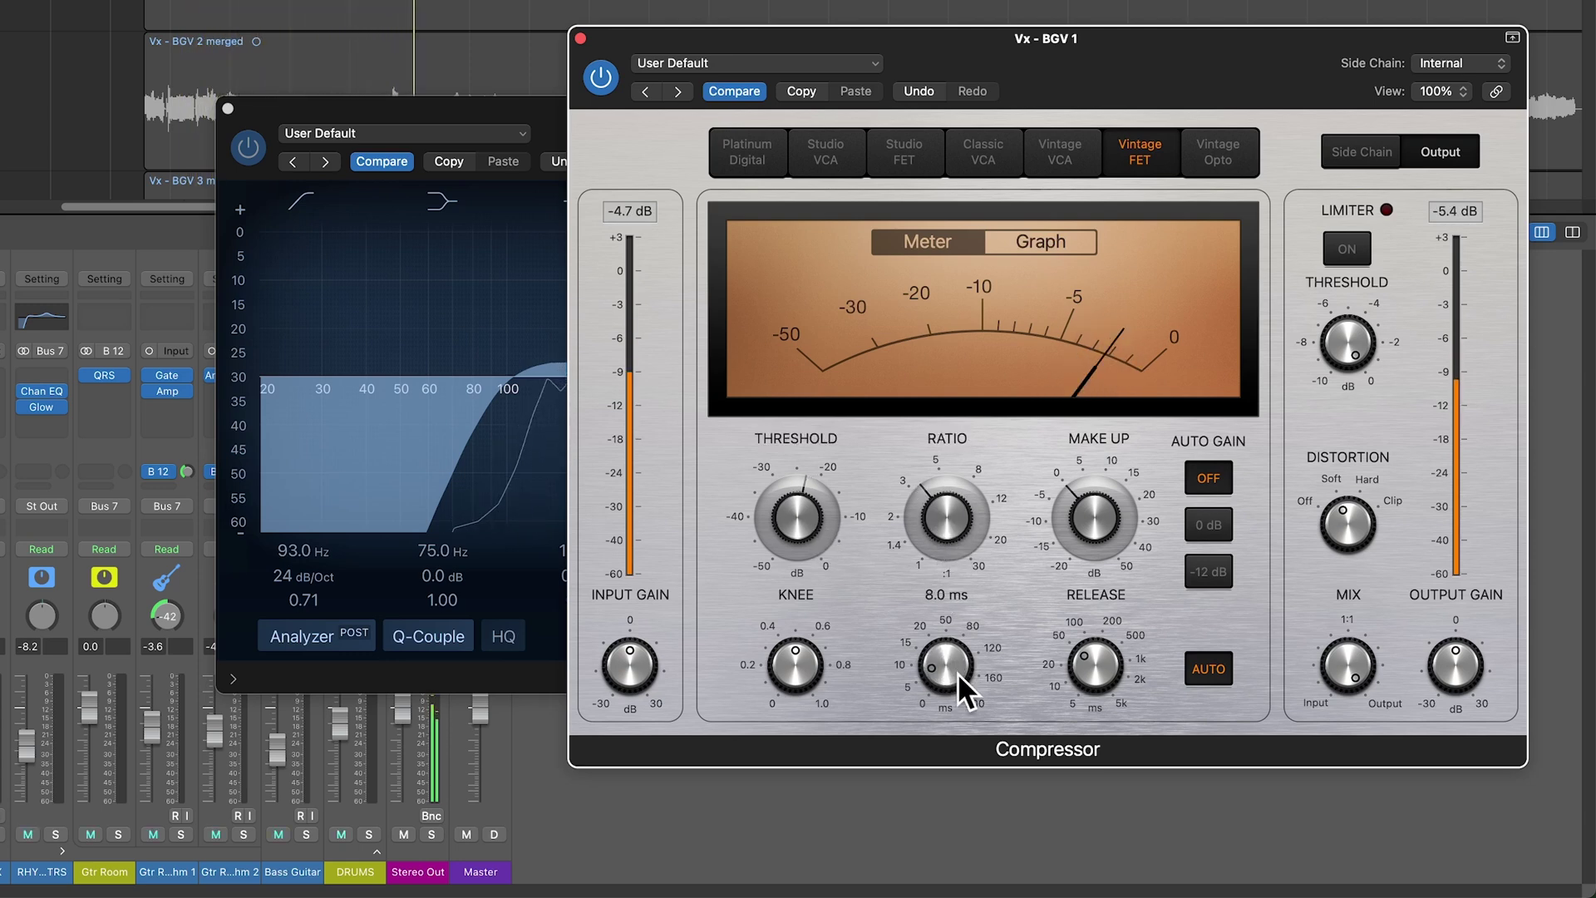
scroll(957, 671, "down", 2)
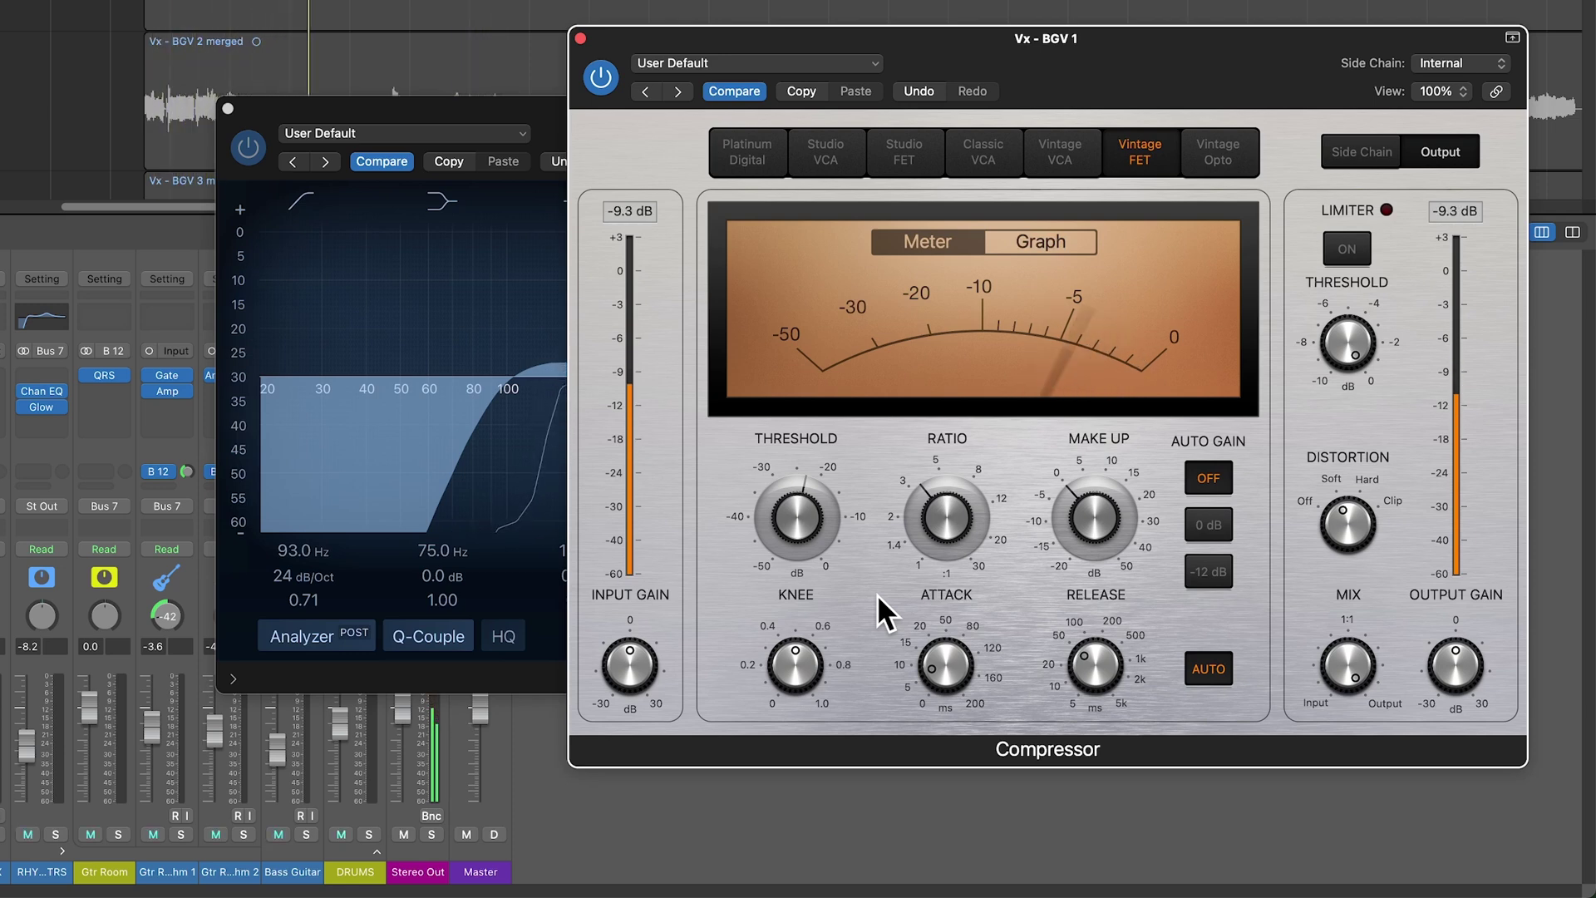
left_click_drag(799, 532, 800, 555)
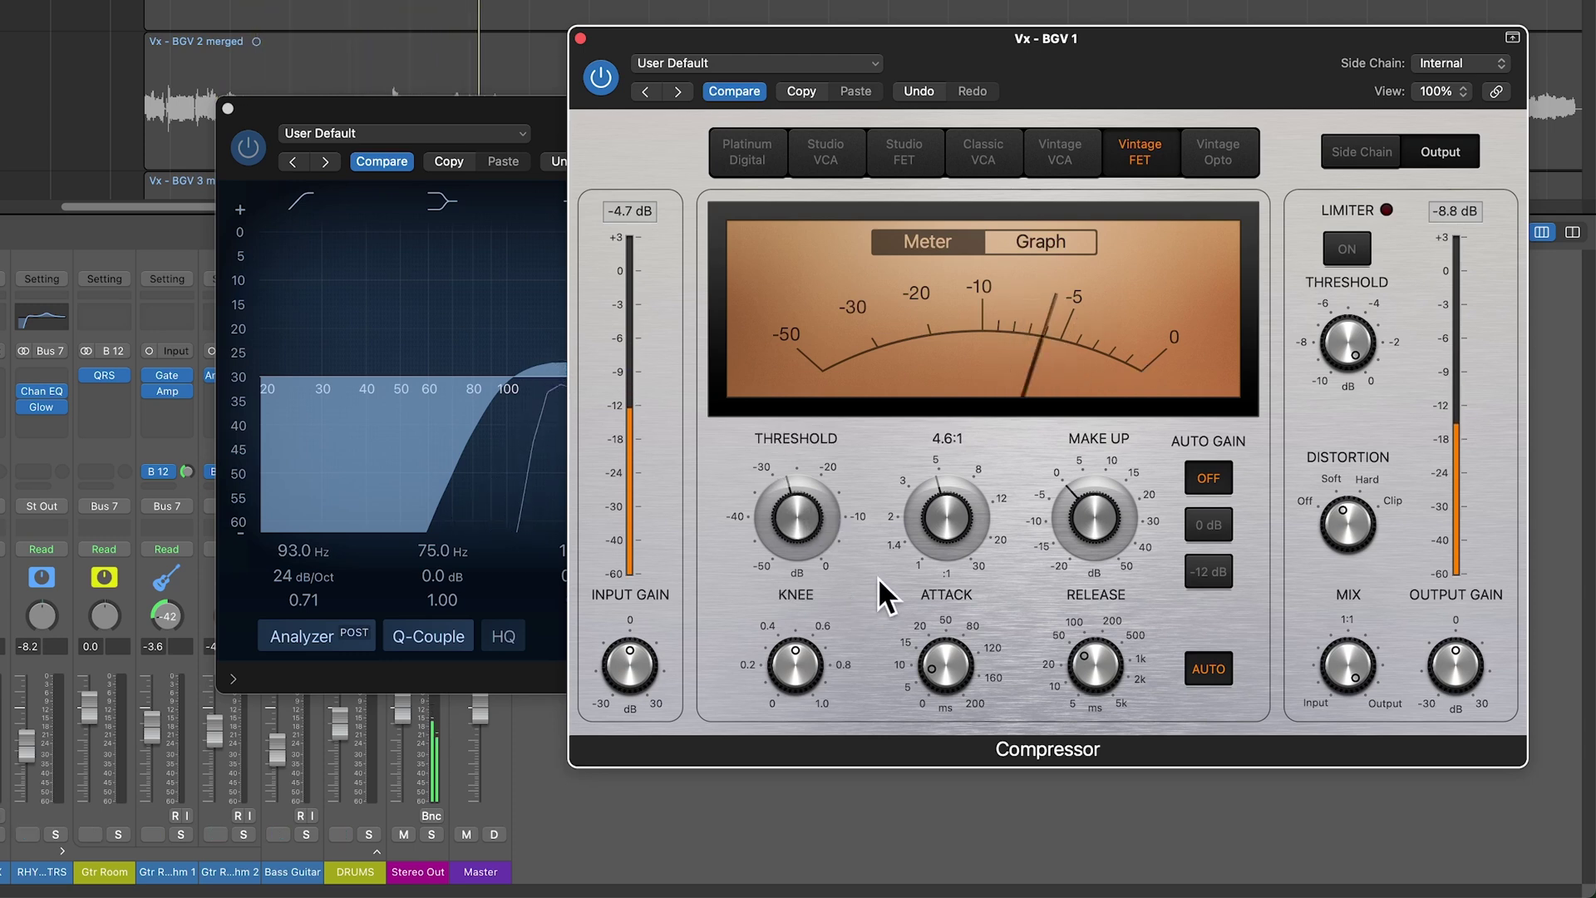
Audition the Studio VCA, Studio FET, Classic VCA and Vintage VCA models, return to Vintage FET, and set make-up to 1.0 dB.
left_click(850, 153)
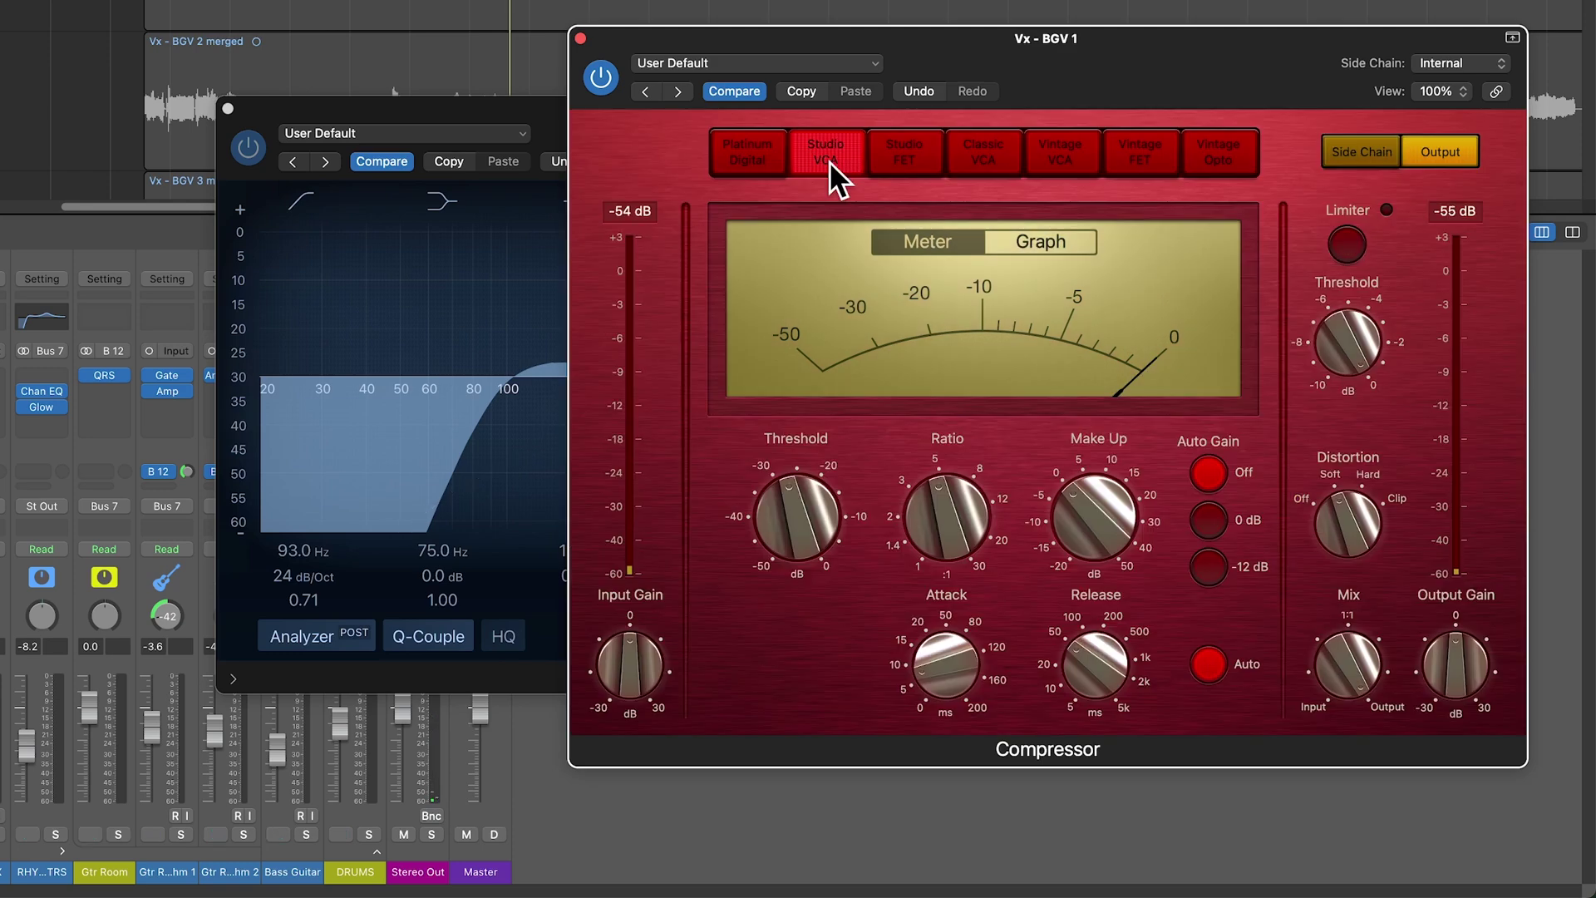
left_click(915, 153)
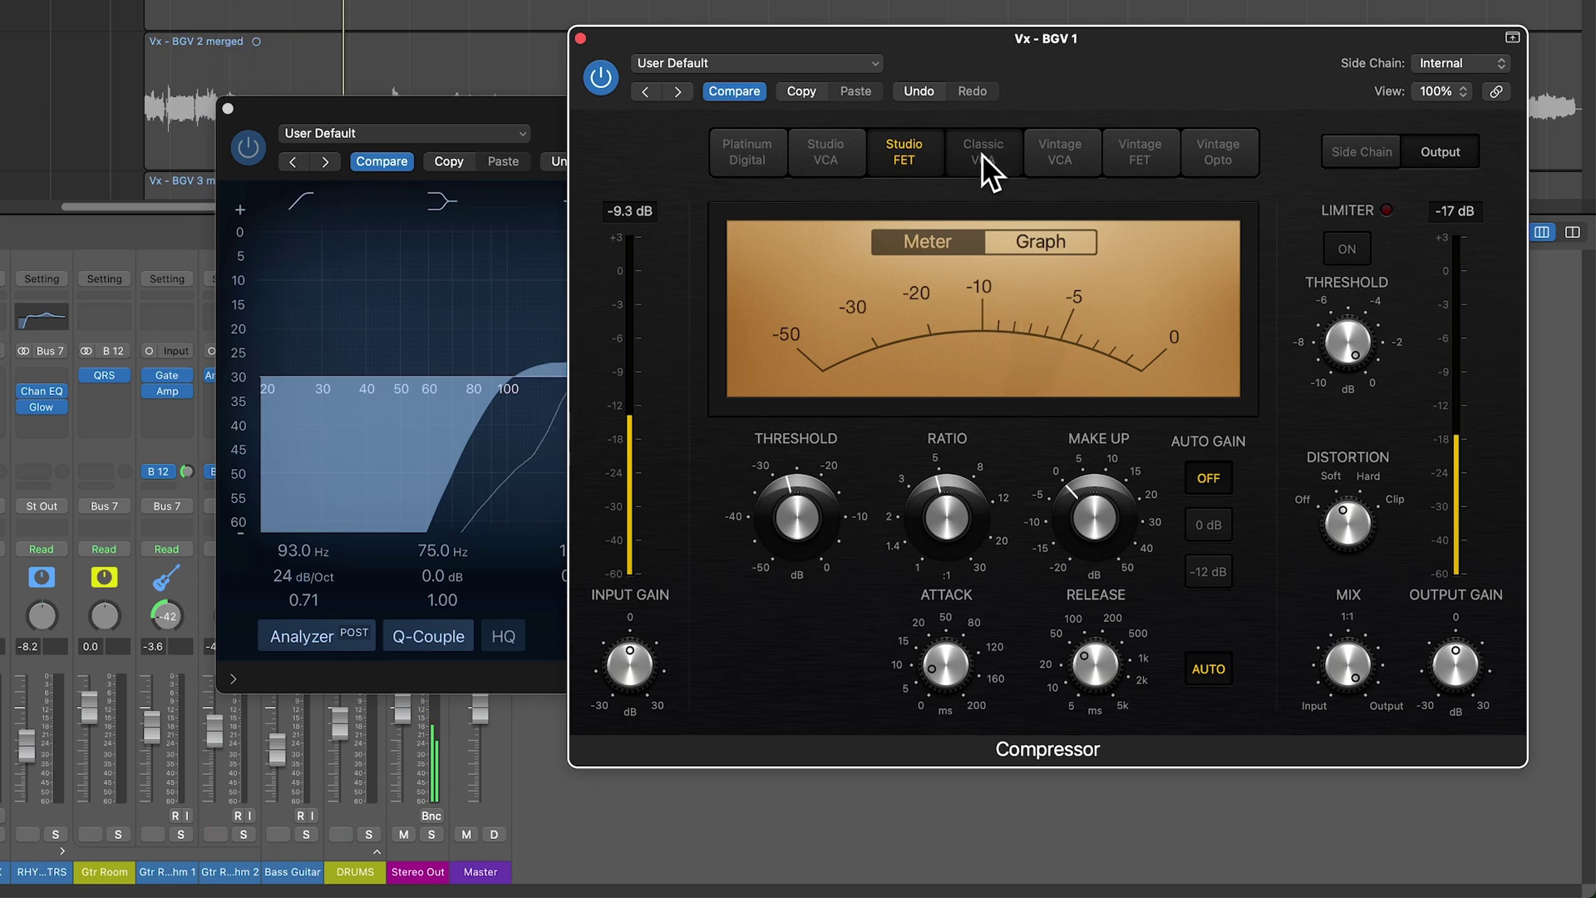
left_click(981, 153)
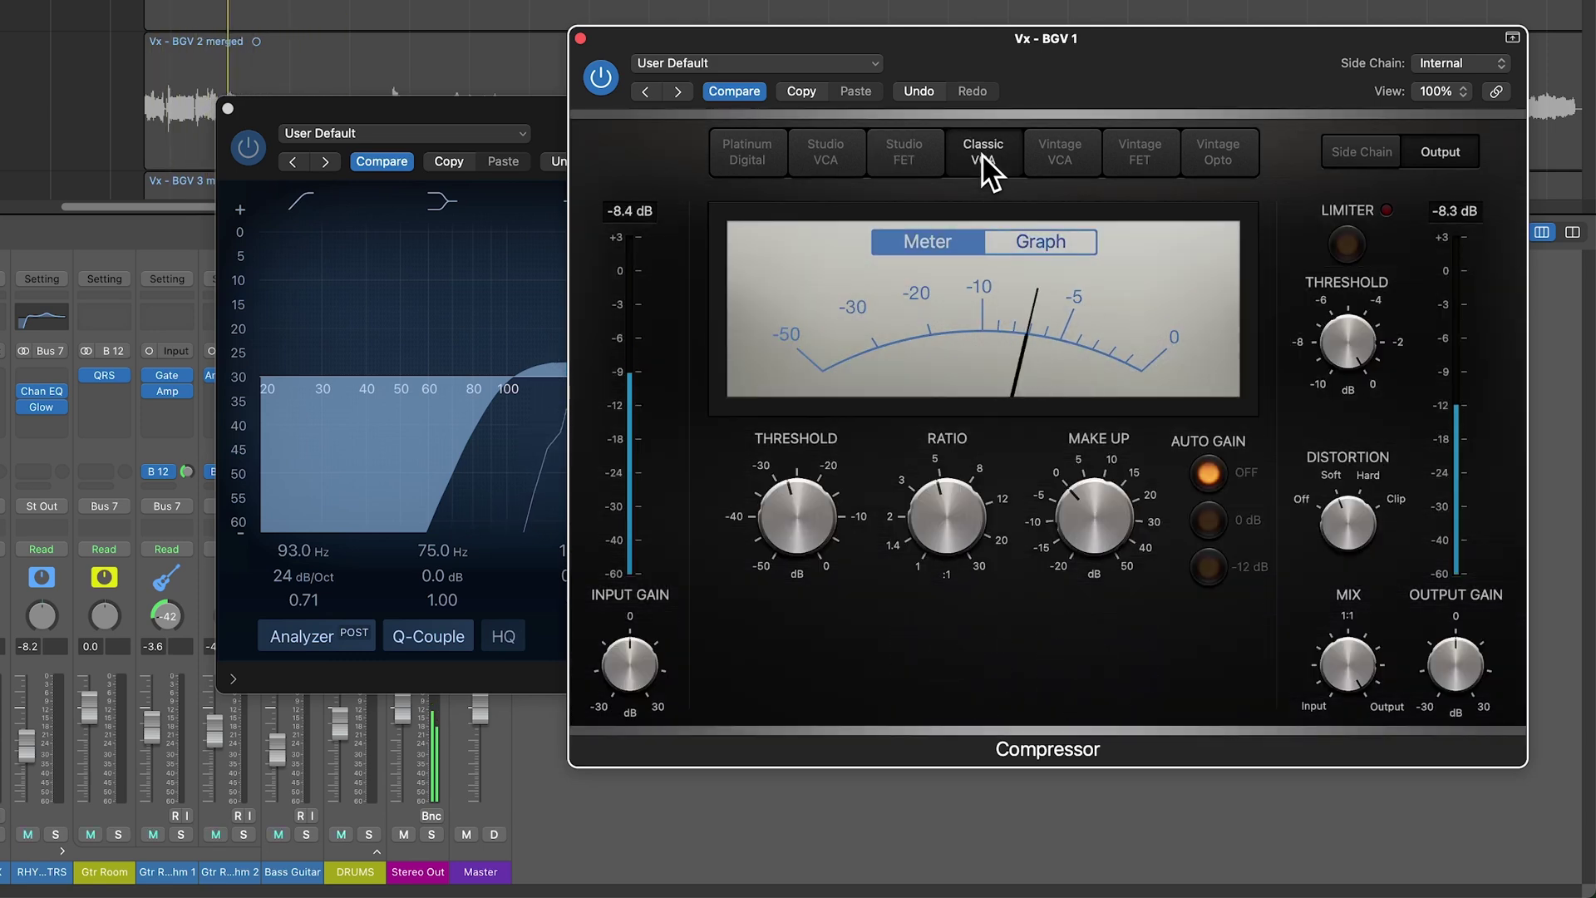
left_click(1066, 155)
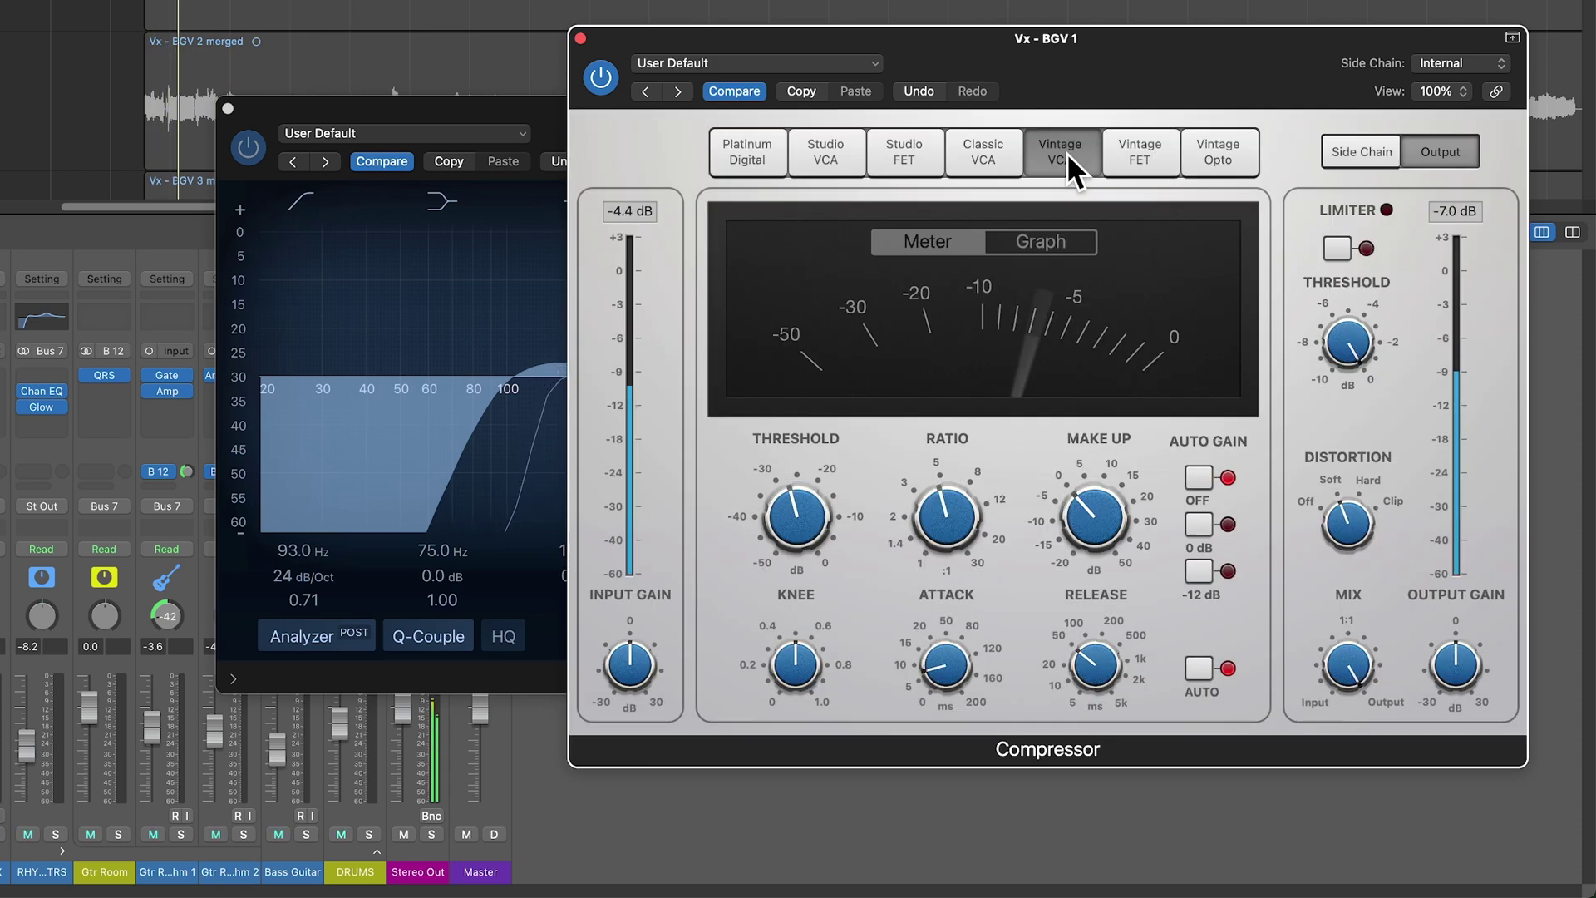
left_click(1137, 148)
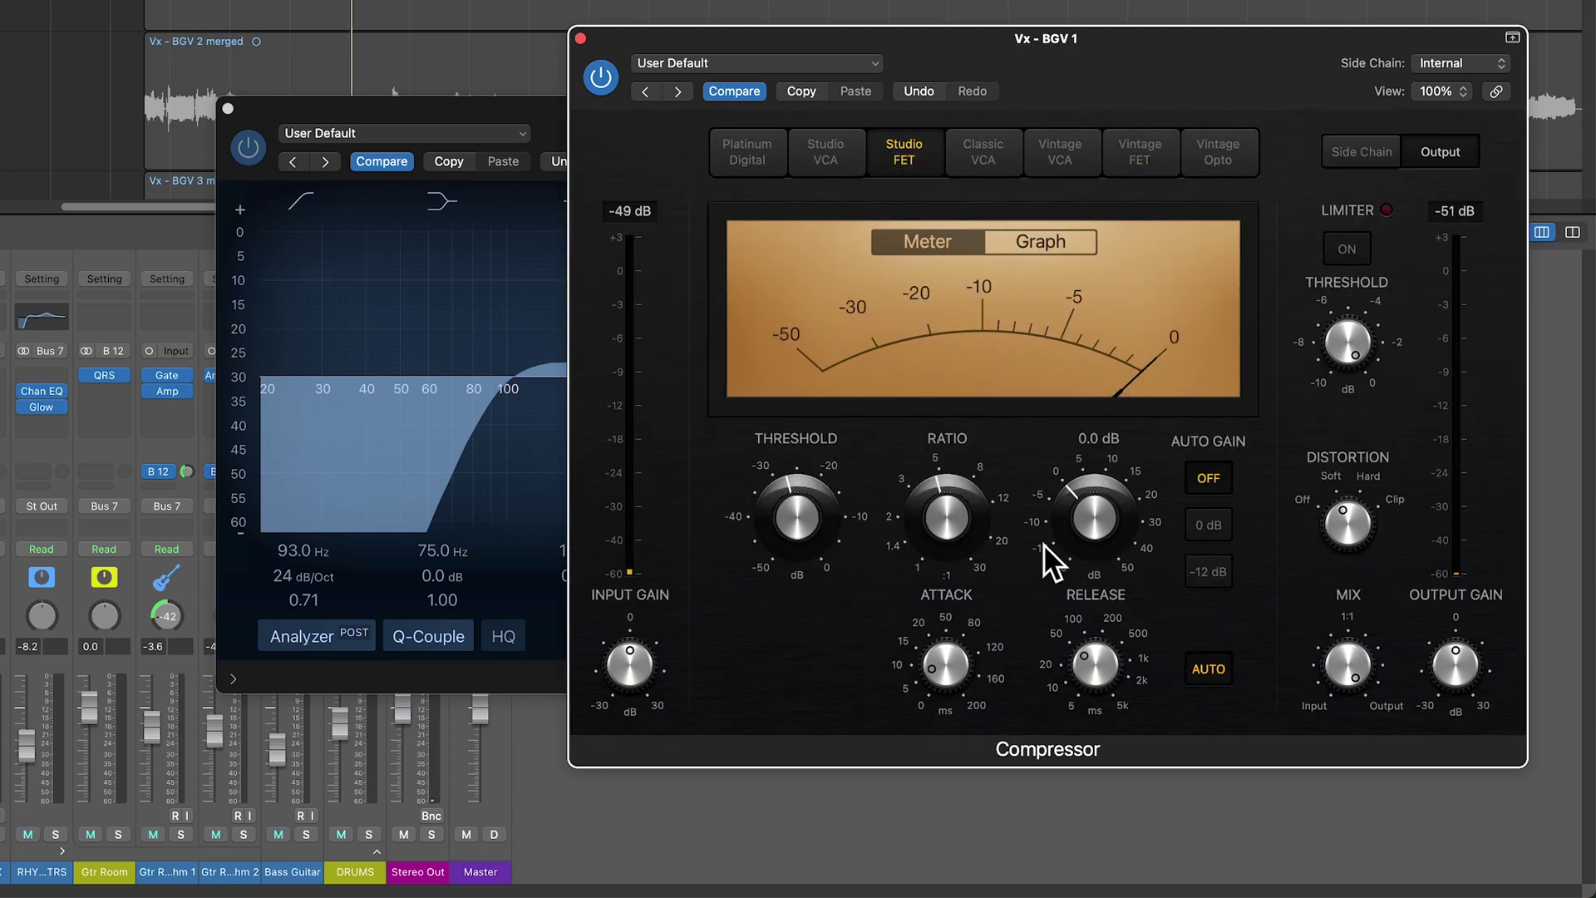
left_click_drag(1079, 517, 1092, 551)
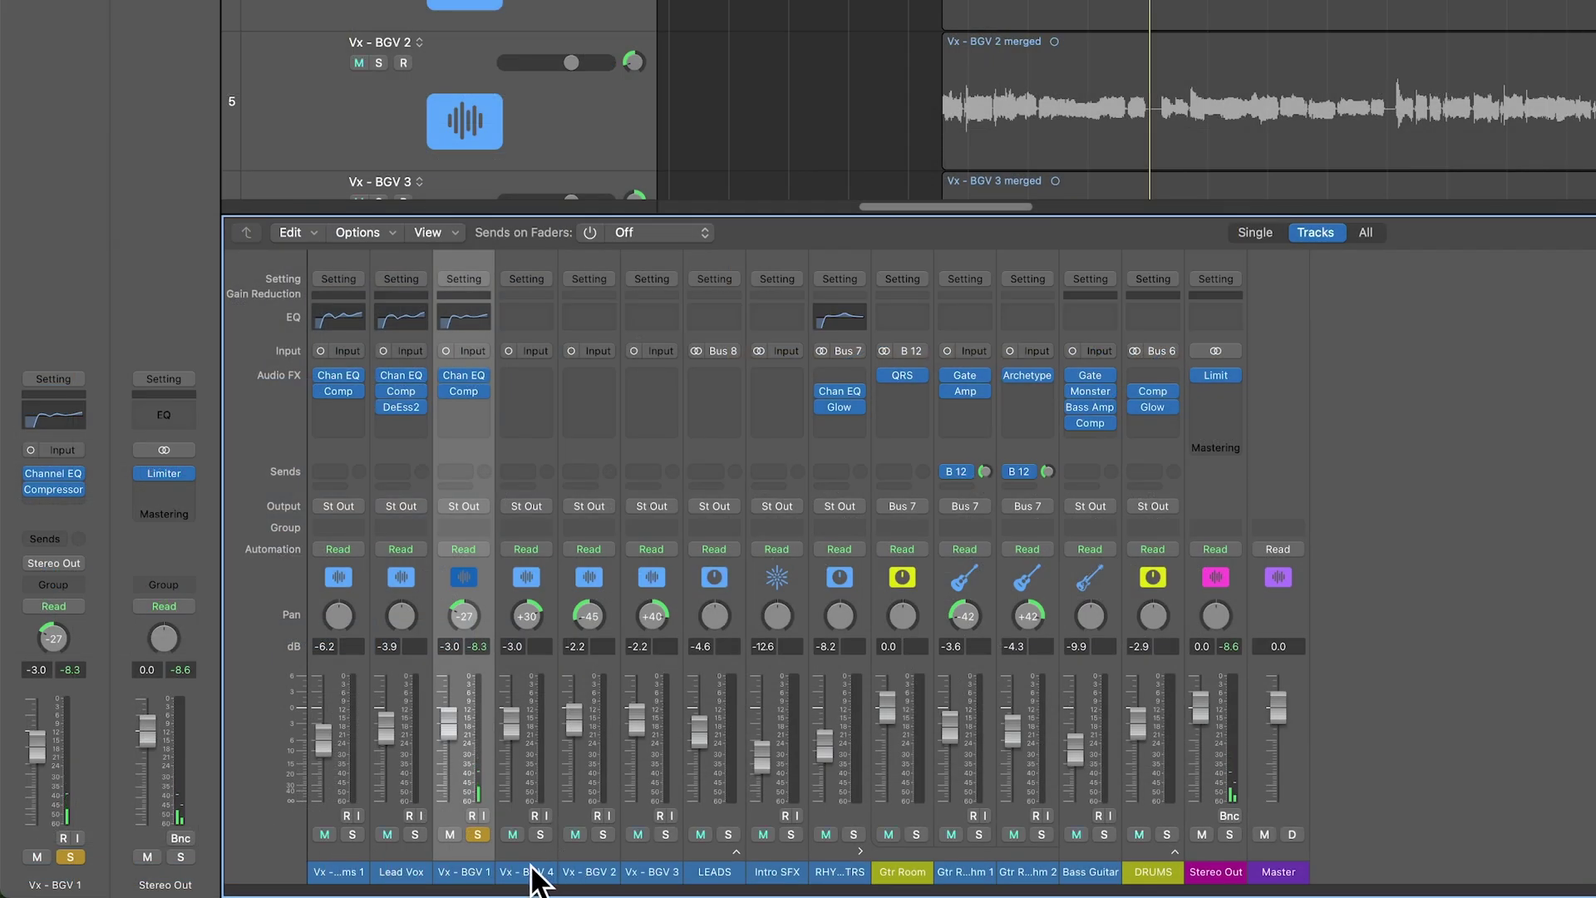
Copy Vx - BGV 1's channel strip setting.
left_click(532, 871)
left_click(651, 871, "shift")
left_click(661, 834)
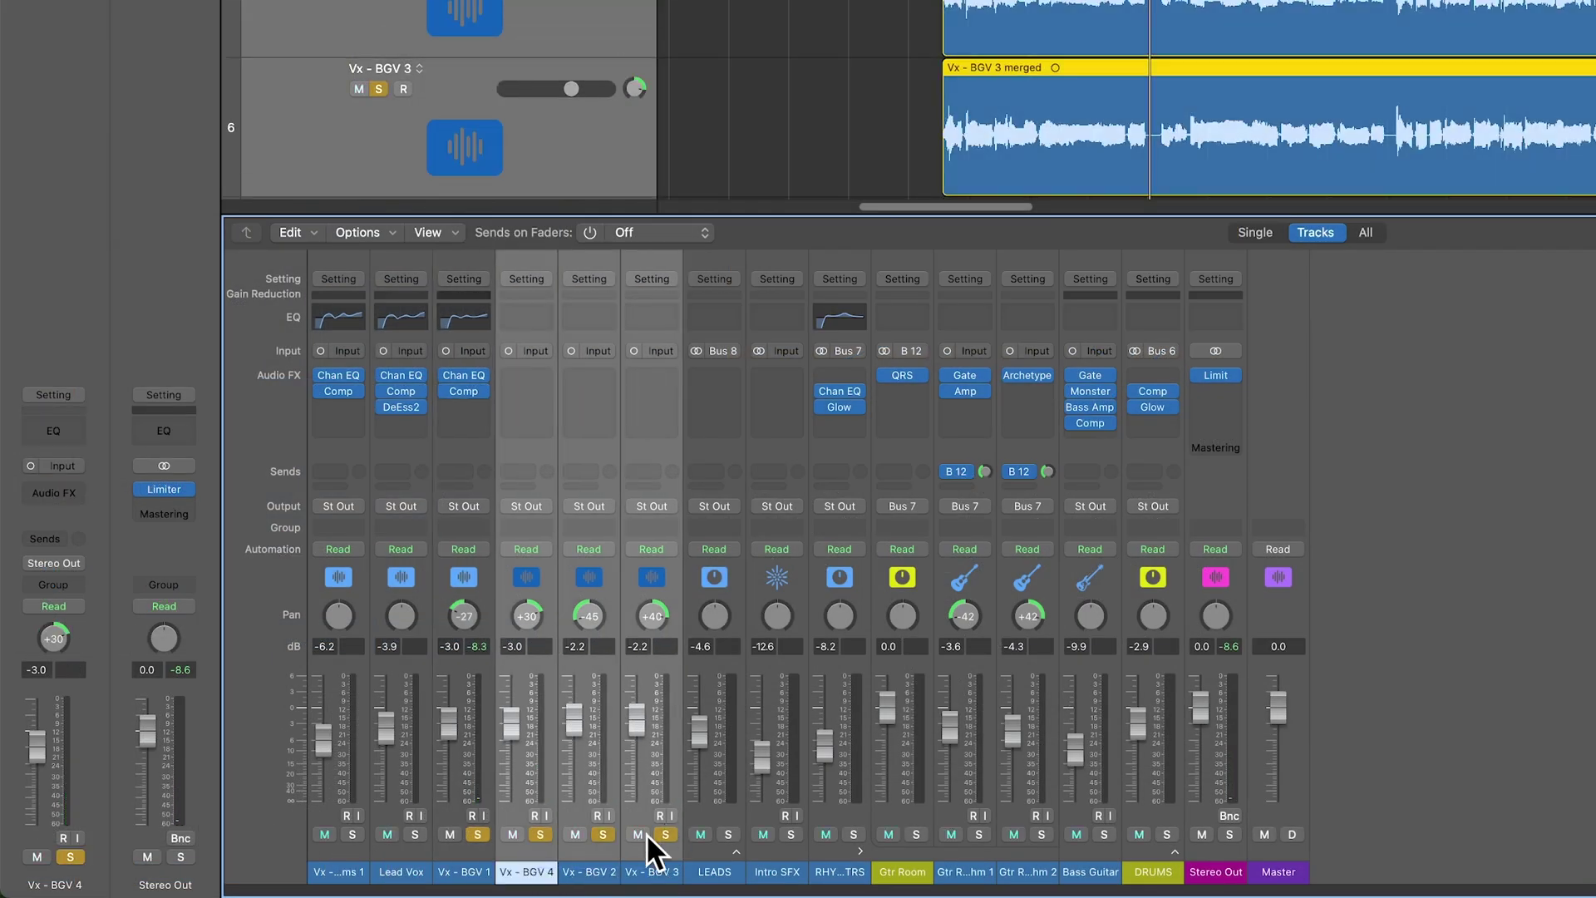
left_click(478, 872)
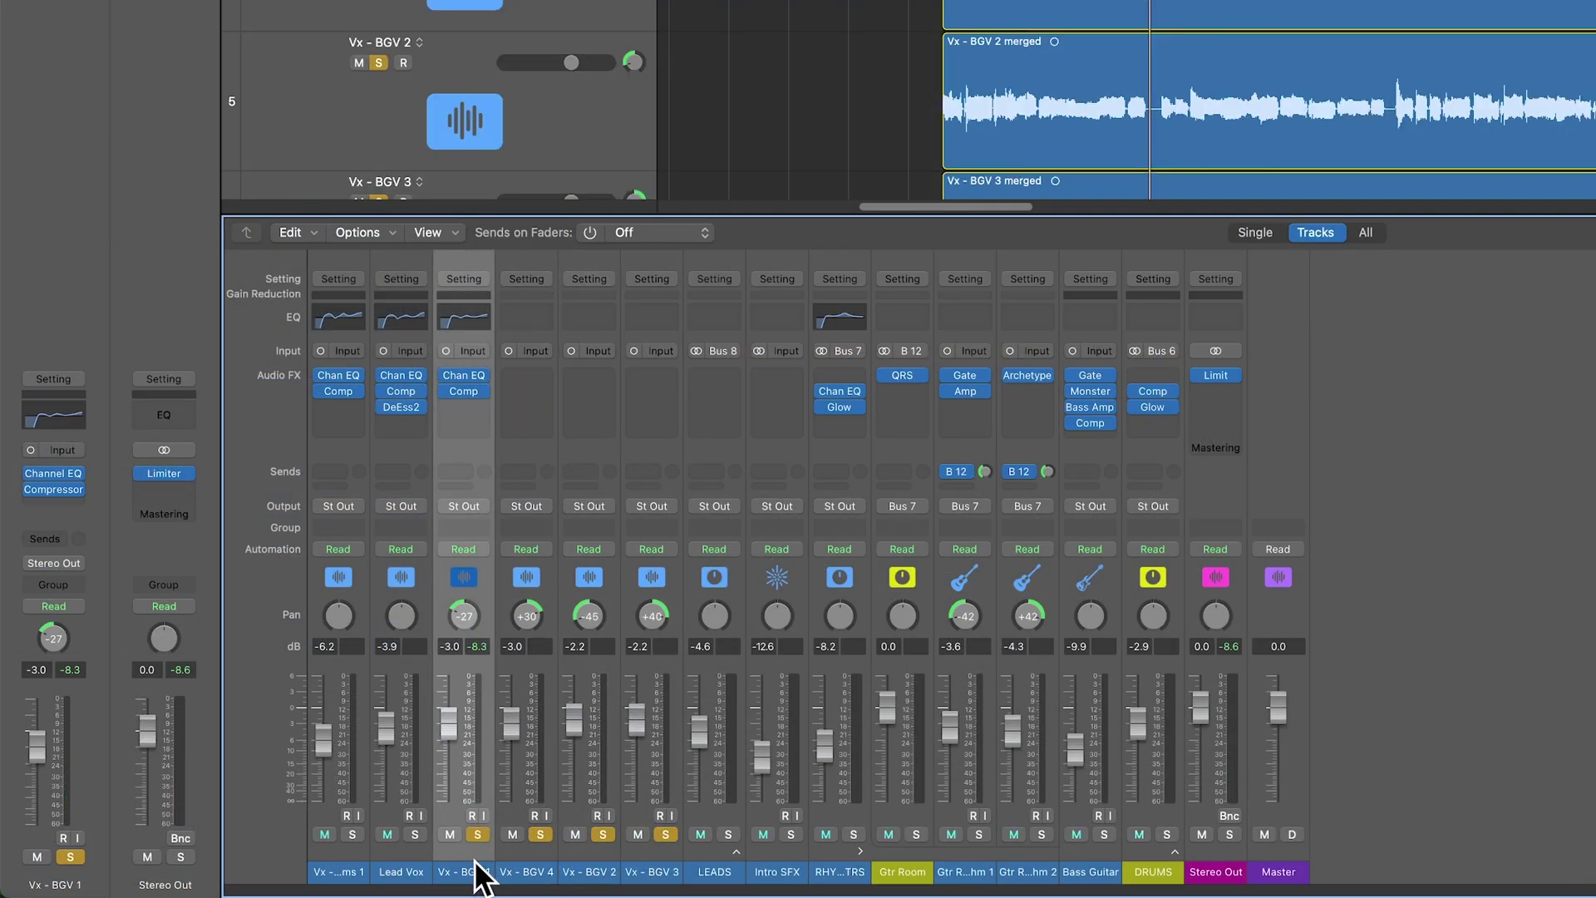
left_click(457, 278)
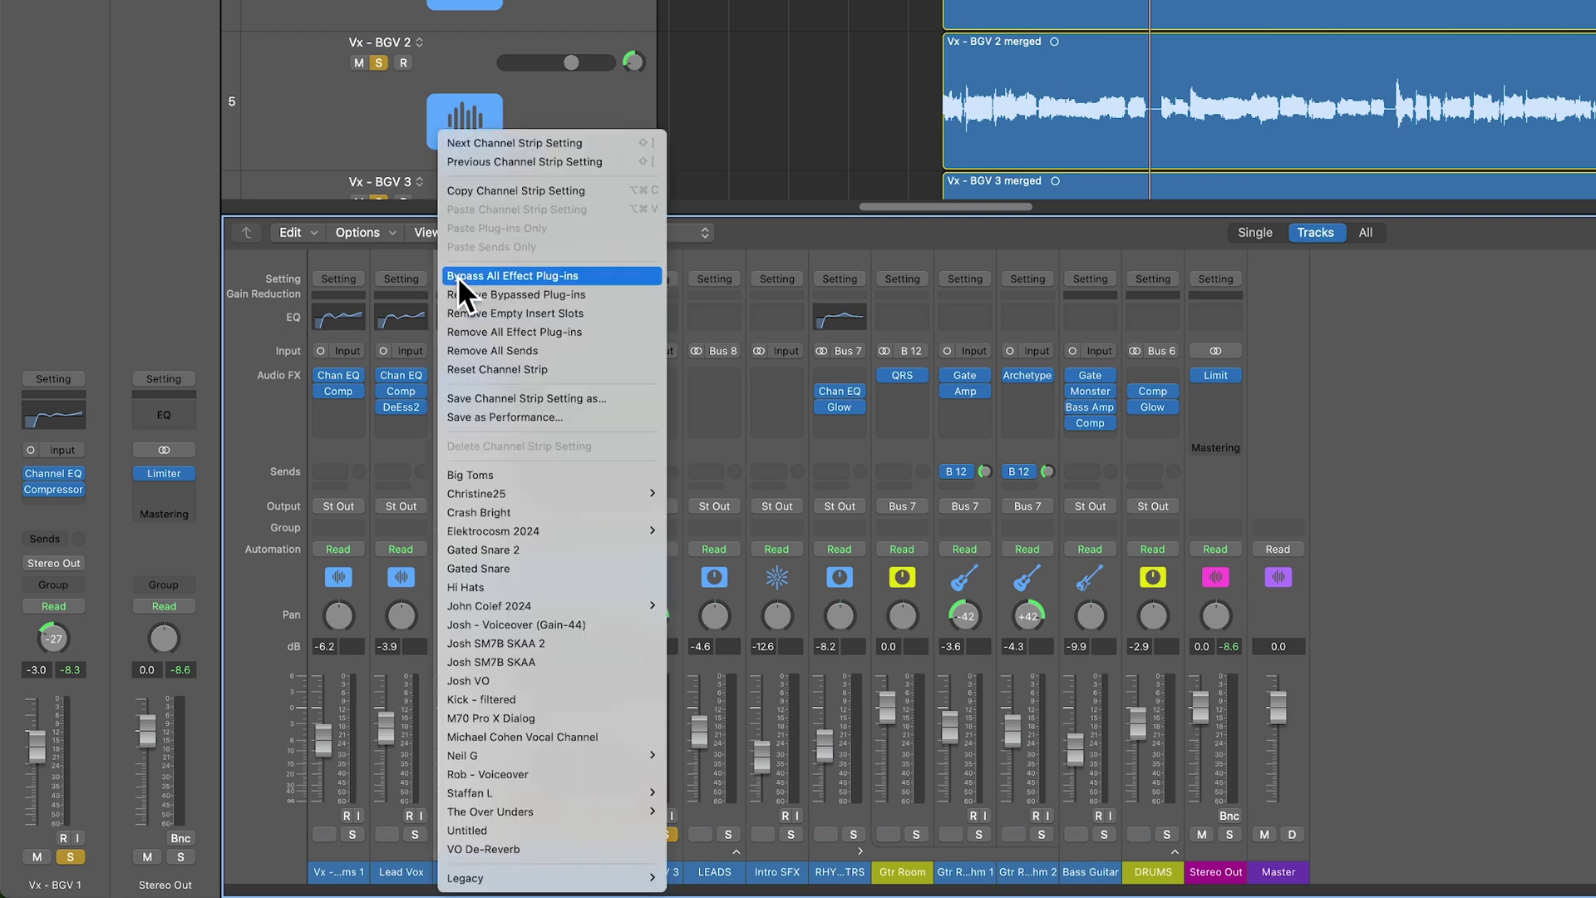
left_click(552, 184)
Paste only BGV 1's plug-ins onto Vx - BGV 2, 3 and 4 and play them back.
left_click_drag(546, 856, 634, 868)
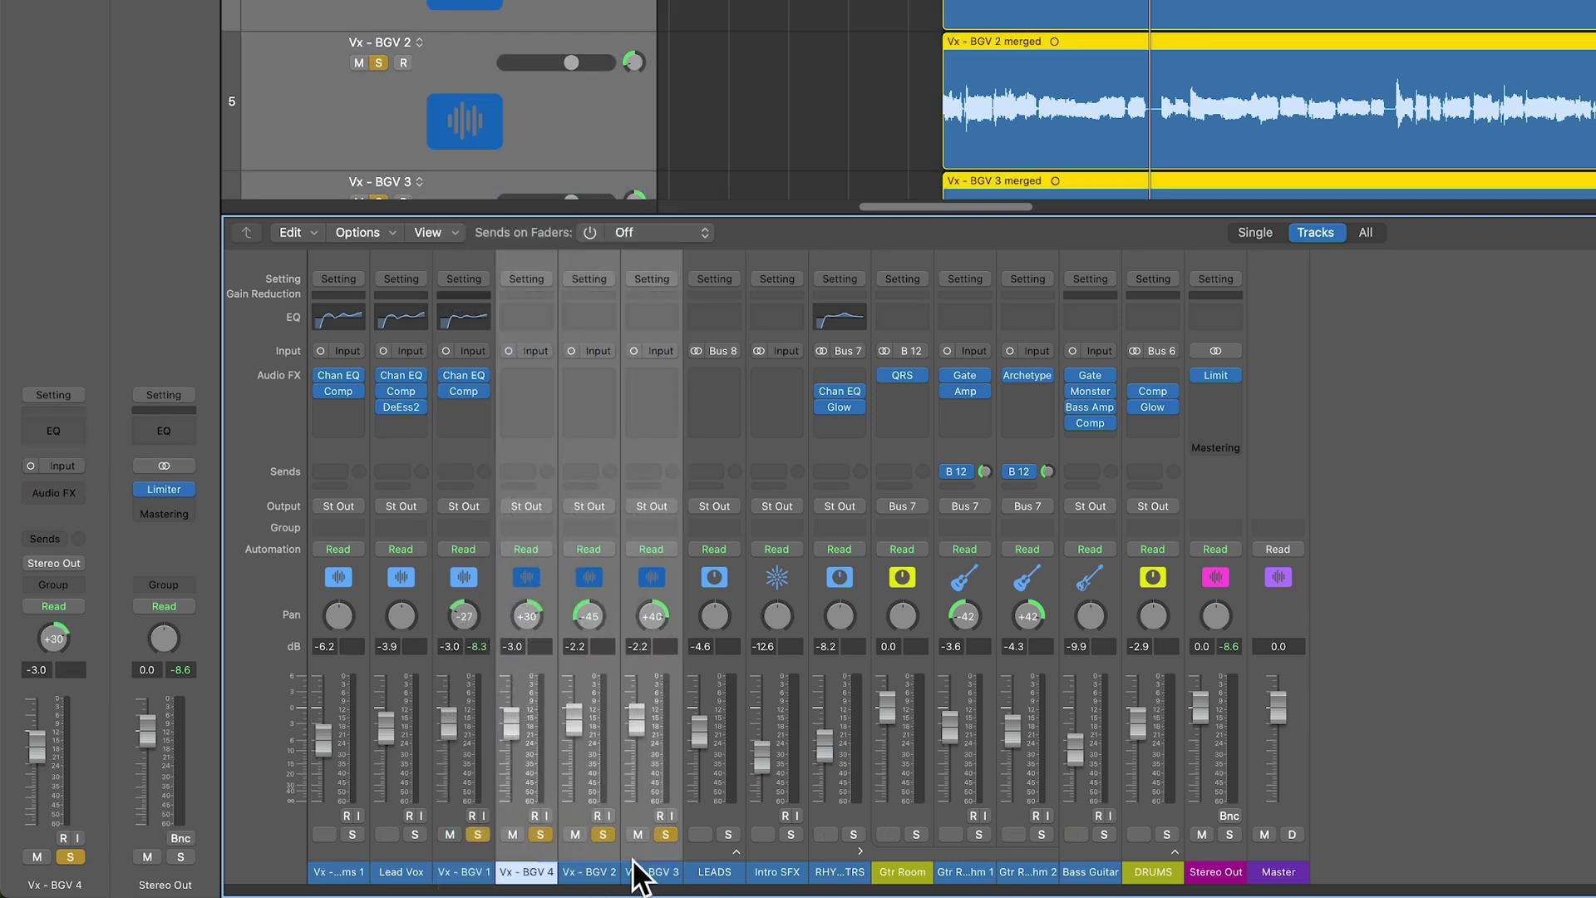
left_click(532, 271)
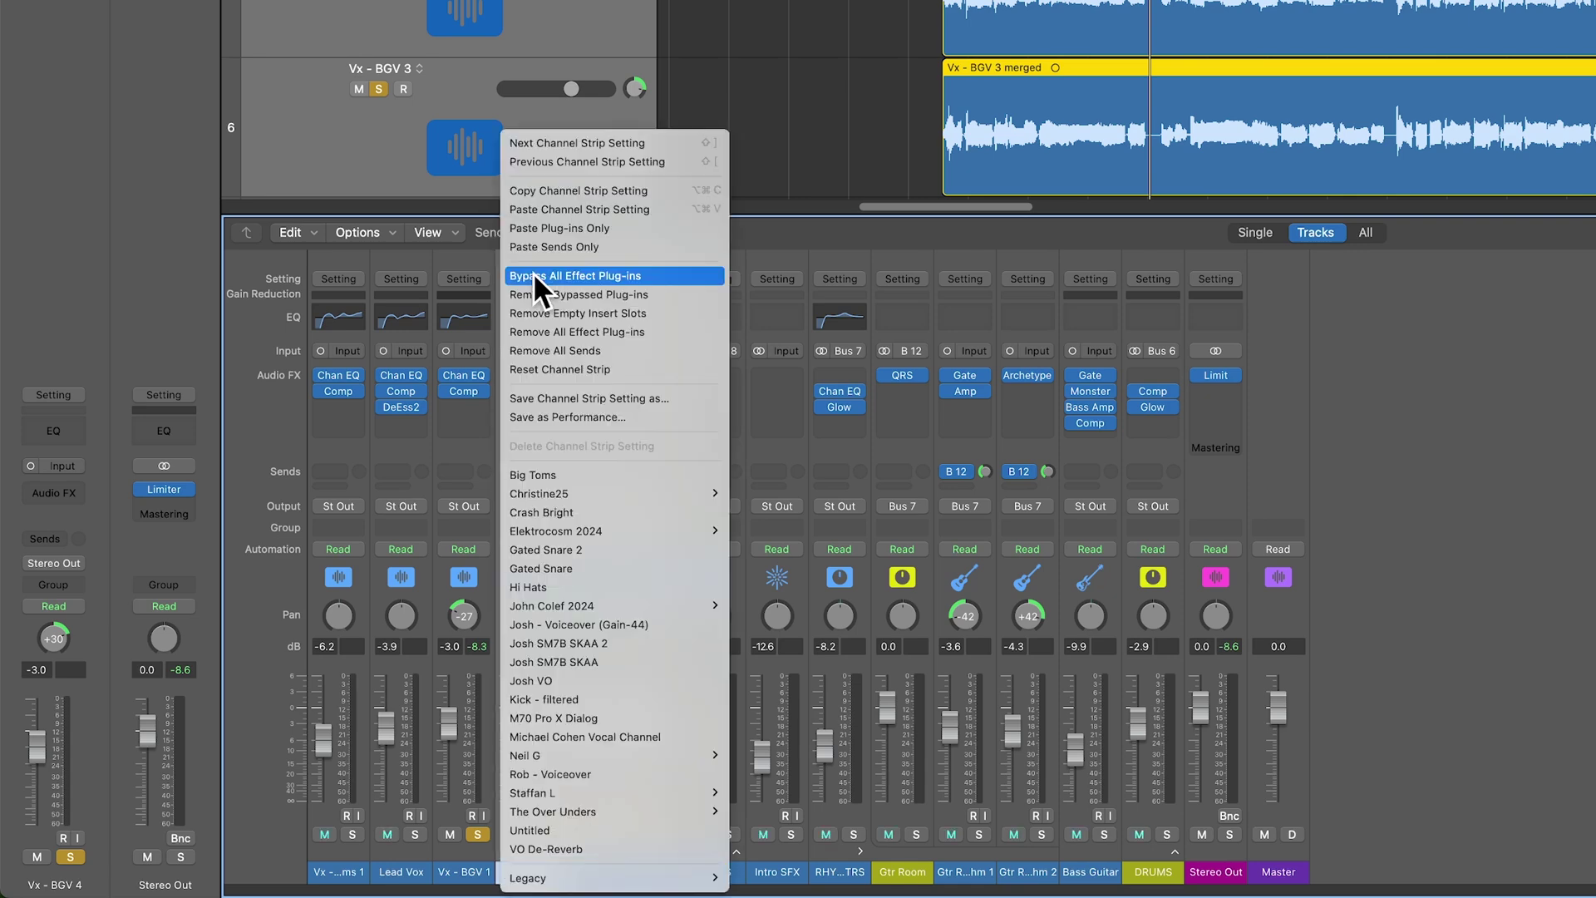
left_click(667, 228)
key("space")
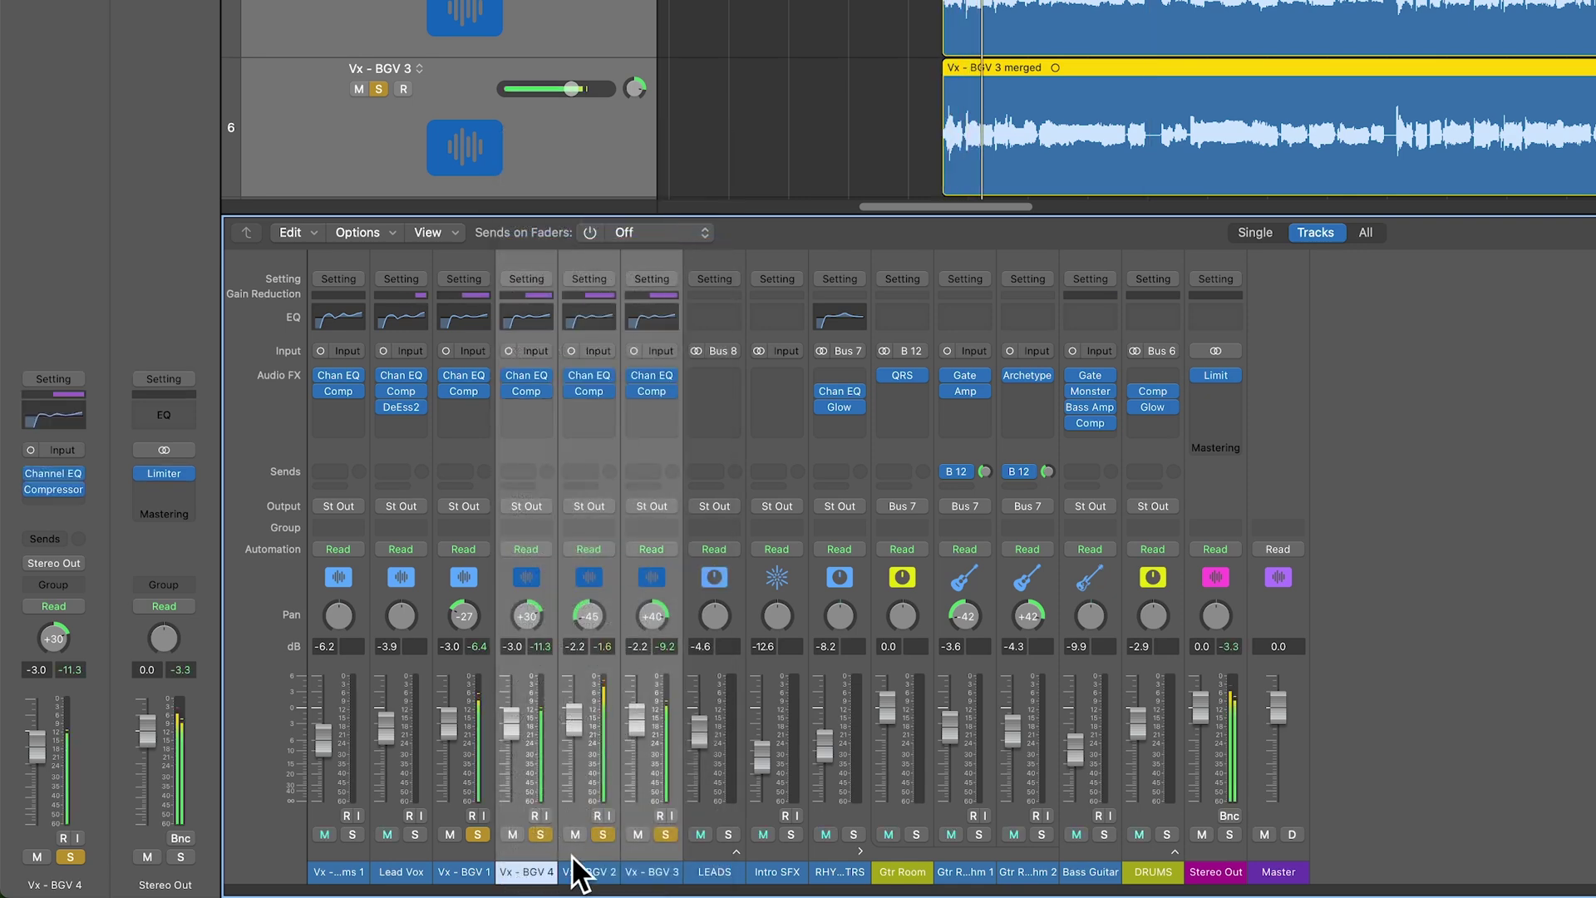
left_click(594, 871)
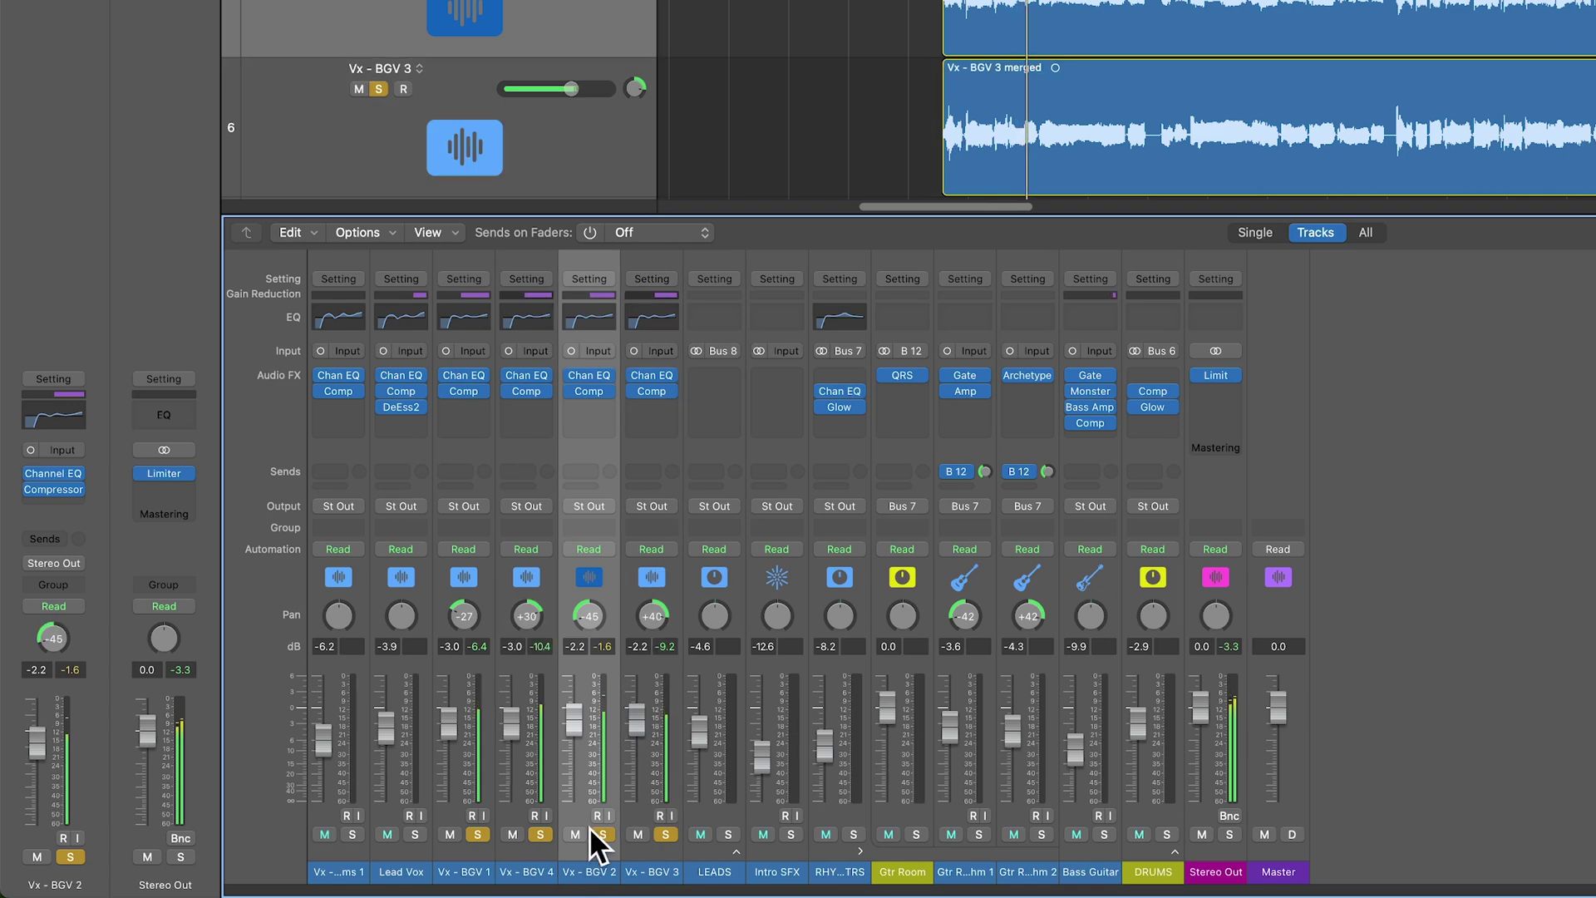
Open Vx - BGV 2's Channel EQ and unsolo BGV 1, 4 and 3 to hear it alone.
left_click(590, 375)
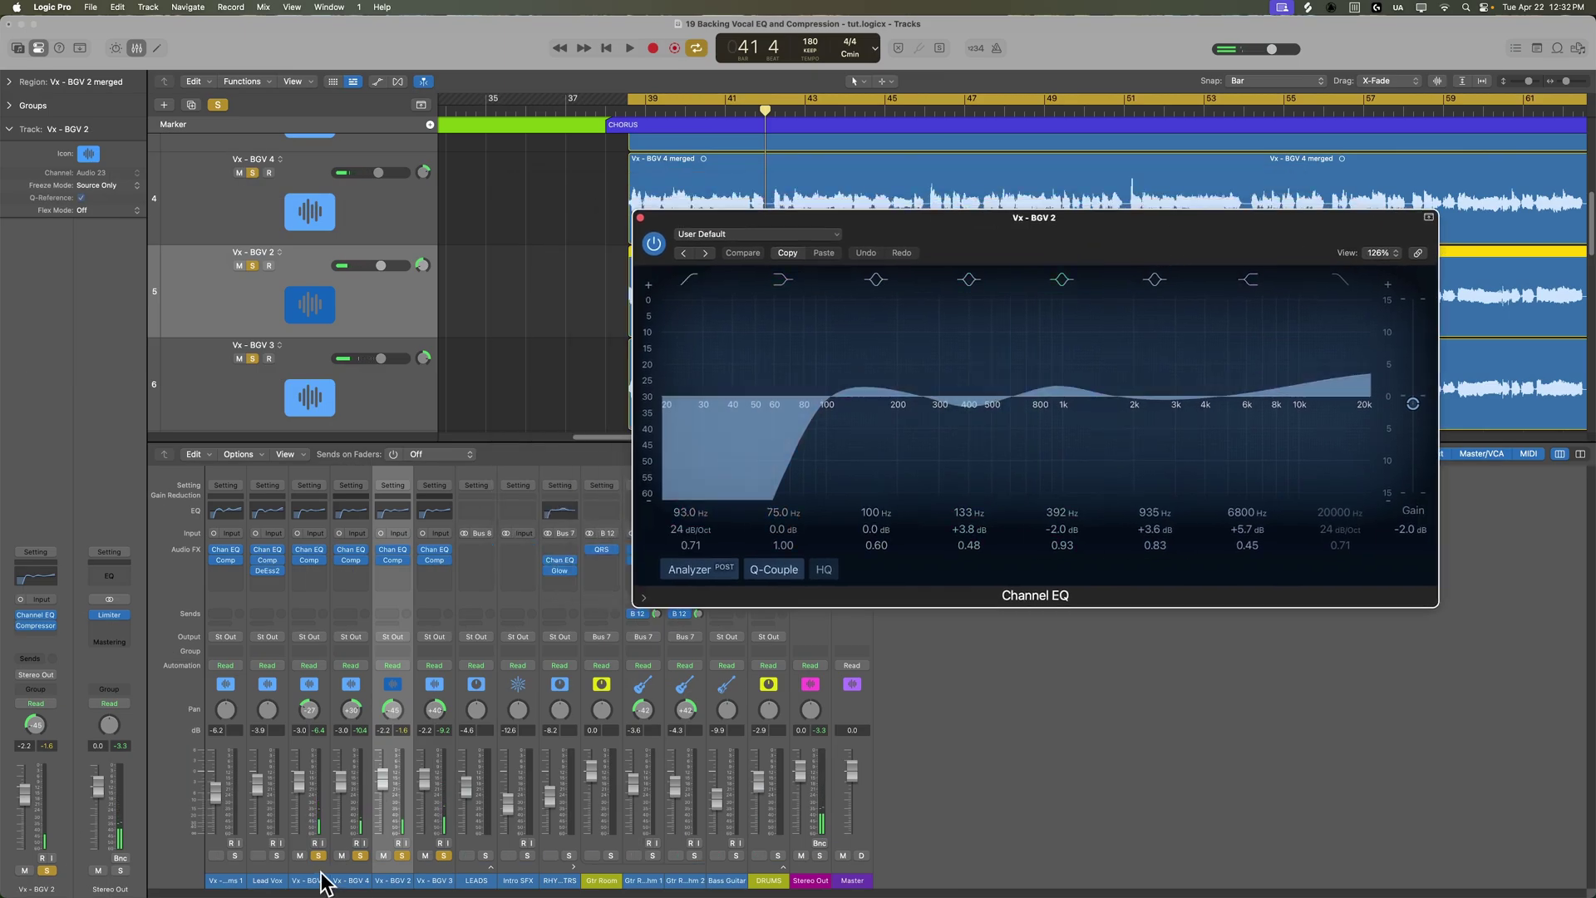
left_click(318, 855)
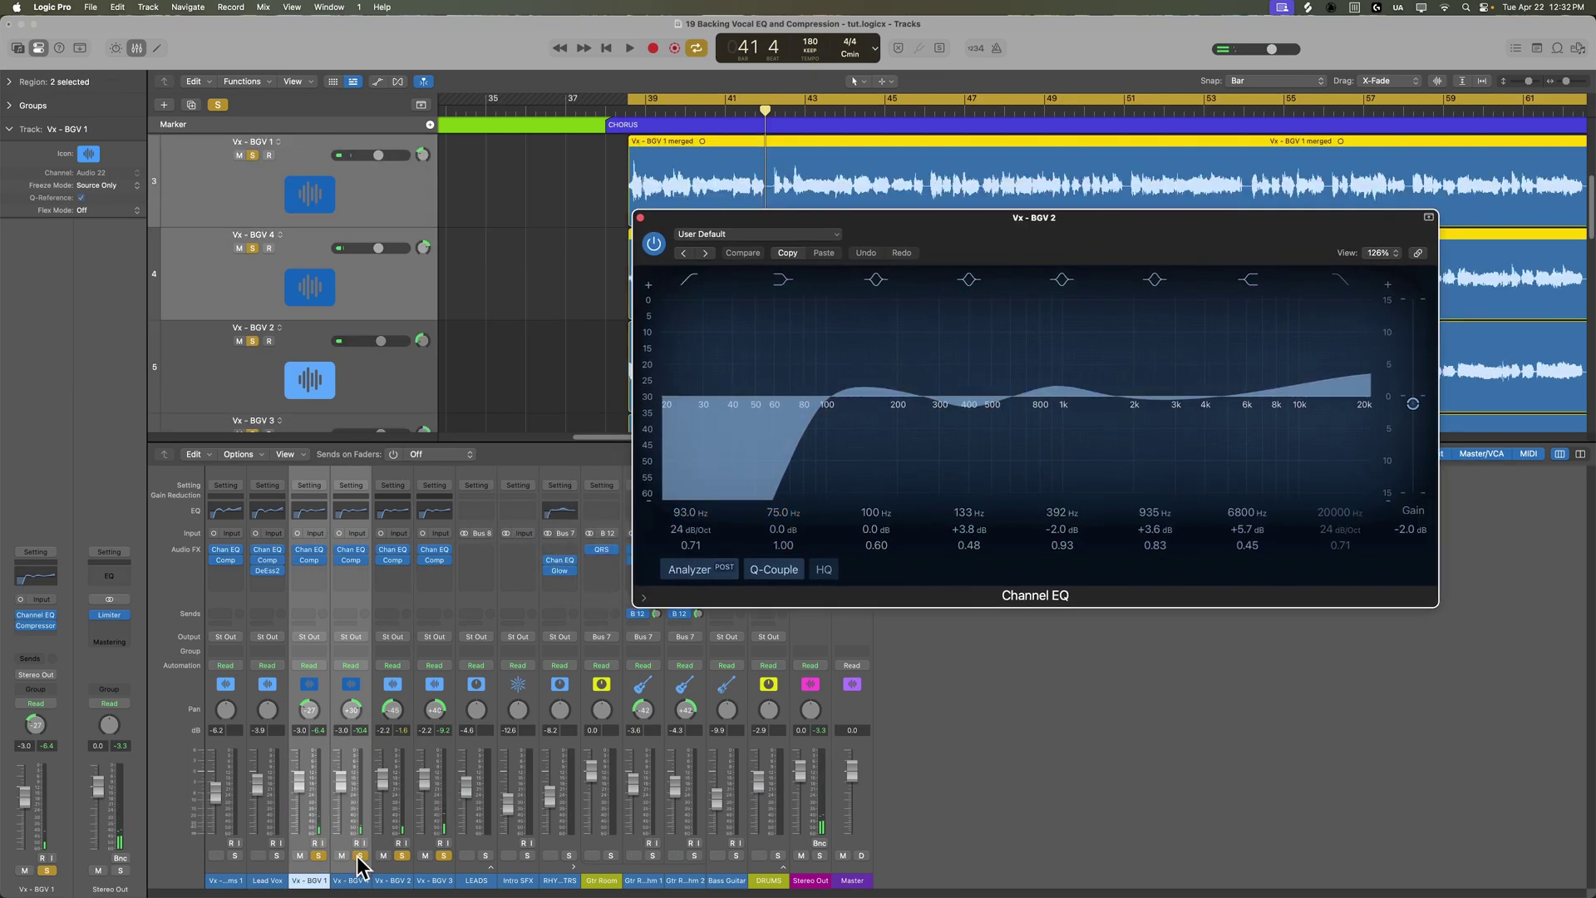
left_click(360, 855)
left_click(443, 855)
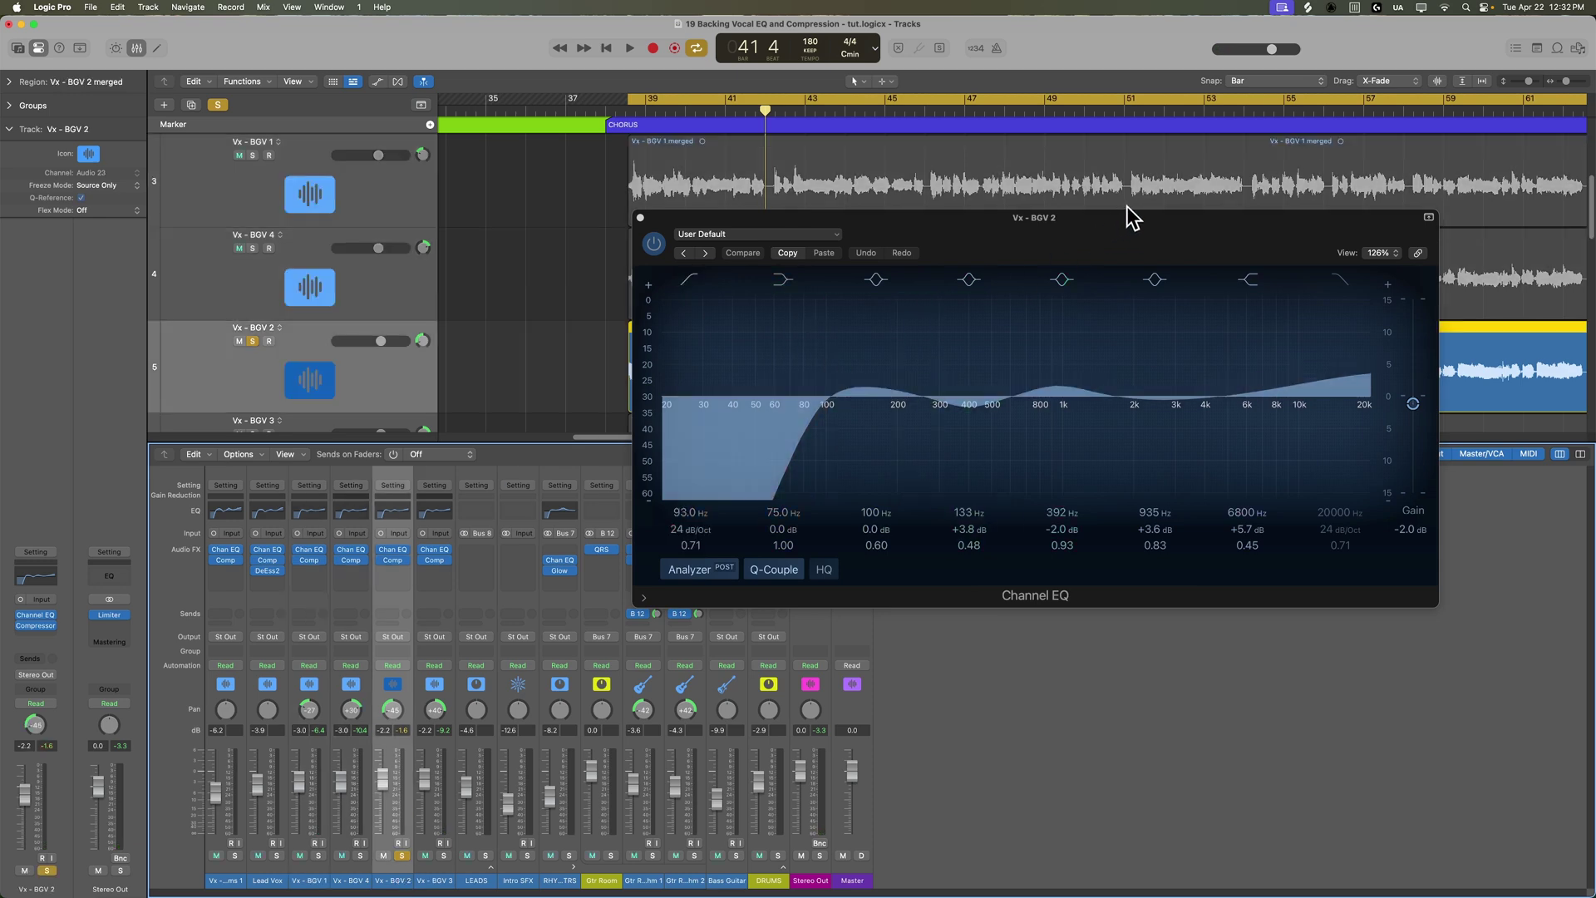
key("space")
left_click_drag(1130, 214, 1203, 252)
Switch off the 6600 Hz band and move the mid boost to about 2340 Hz, +3.9 dB, Q 0.27.
left_click_drag(1330, 425, 1325, 435)
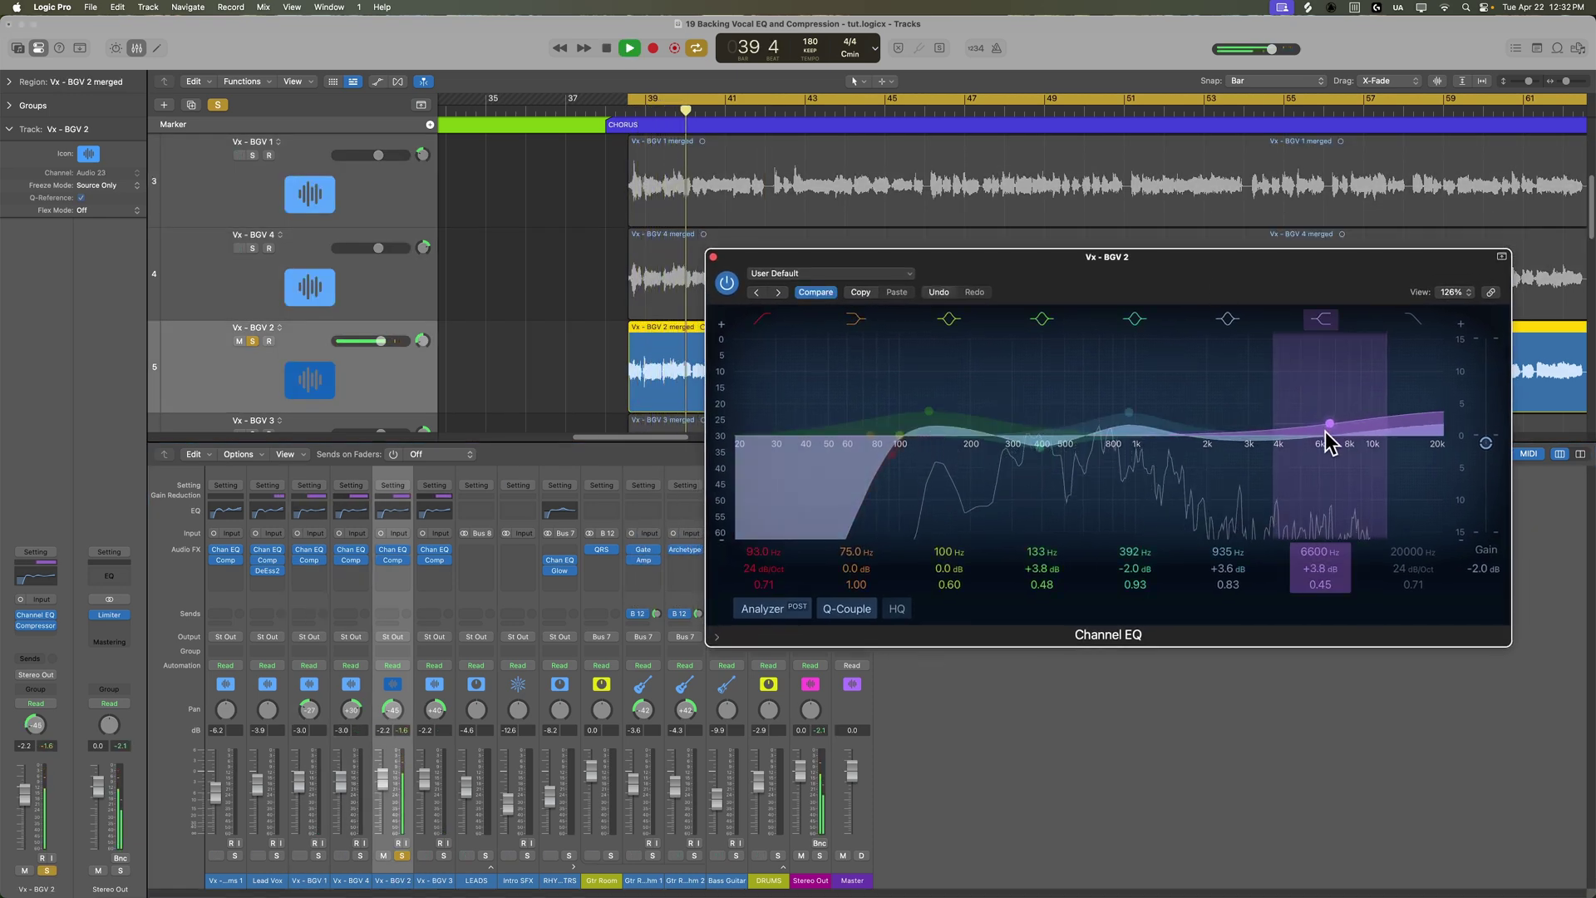
key("space")
left_click(1319, 321)
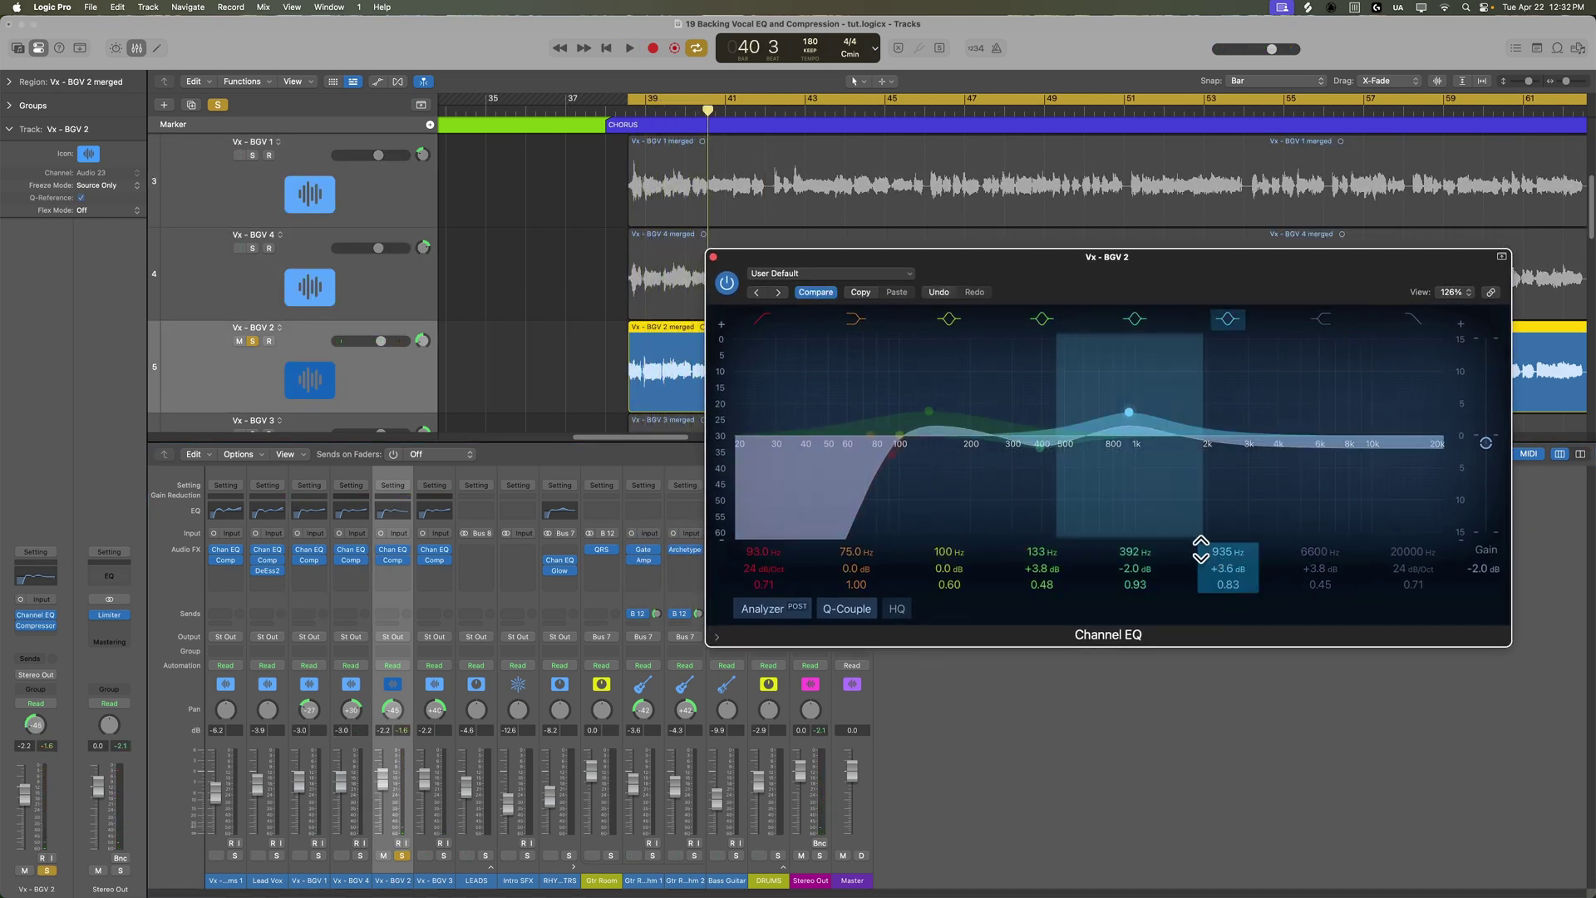
left_click_drag(1200, 546, 1200, 582)
left_click_drag(1127, 413, 1230, 402)
left_click_drag(1230, 569, 1230, 592)
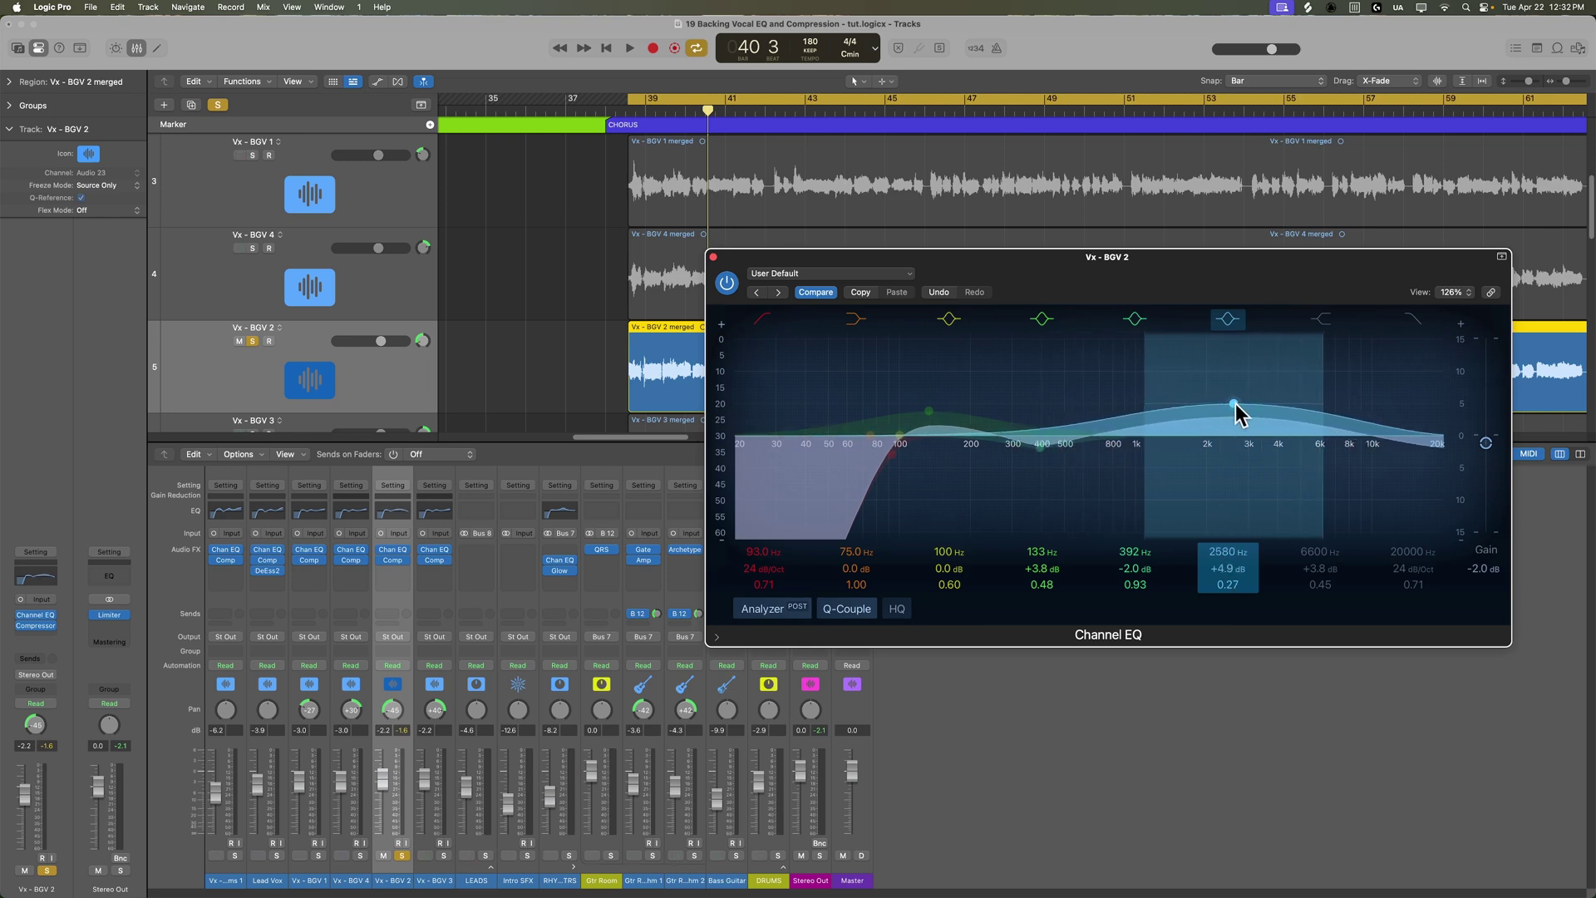
mouse_move(1234, 405)
left_mouse_down()
mouse_move(1200, 390)
mouse_move(1246, 408)
mouse_move(1203, 399)
mouse_move(1213, 414)
left_mouse_up()
key("space")
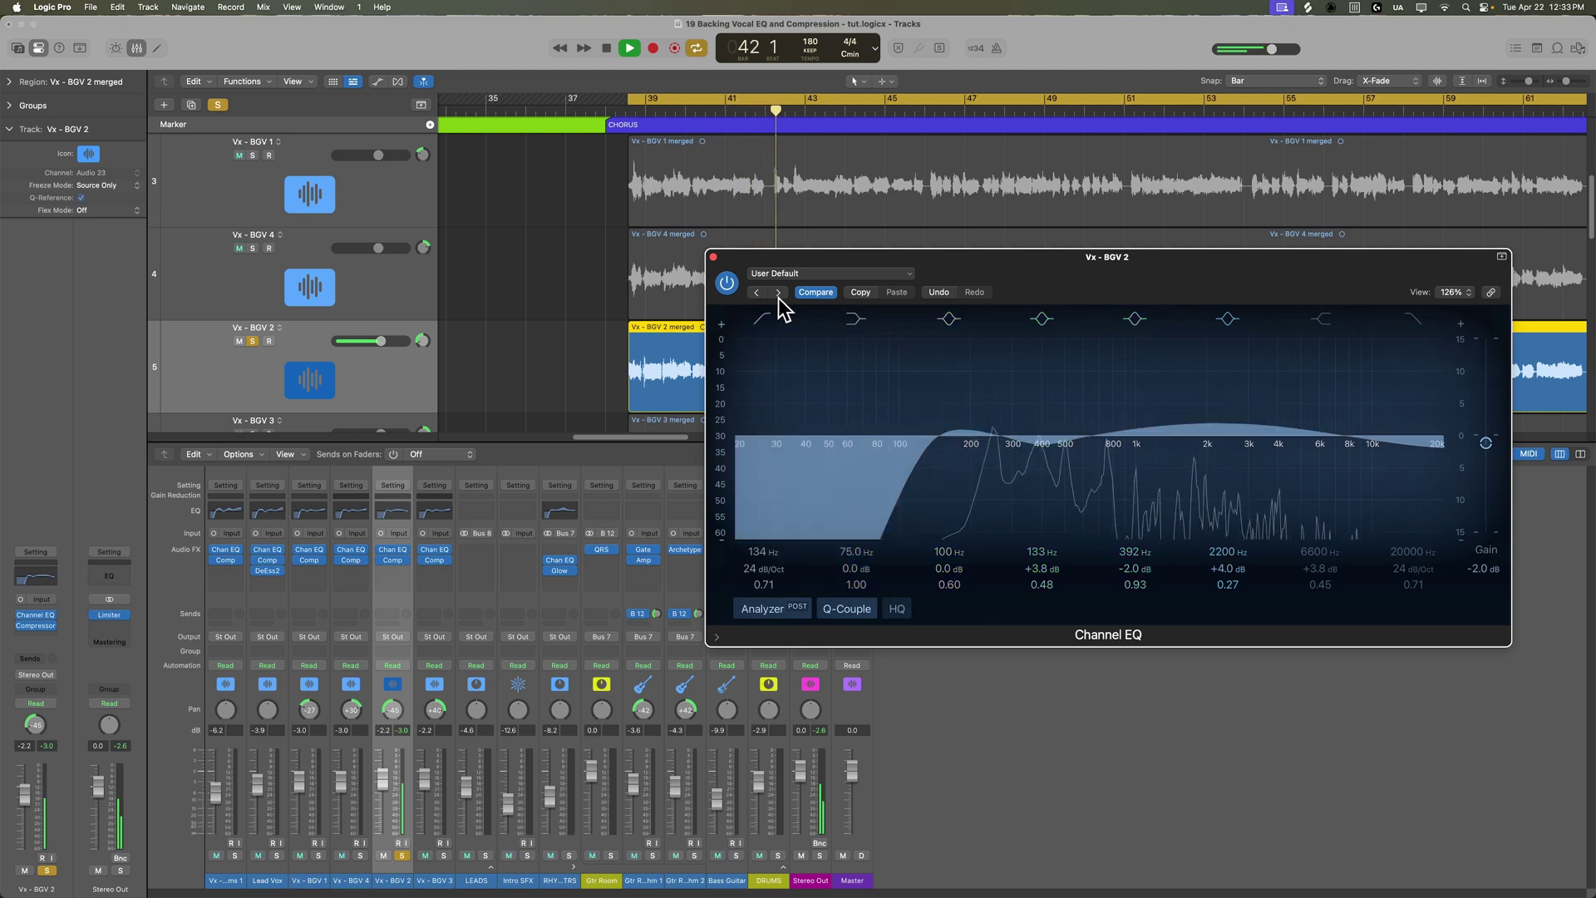
Close the Channel EQ and re-solo the backing vocals for playback from bar 39.
key("space")
left_click(712, 257)
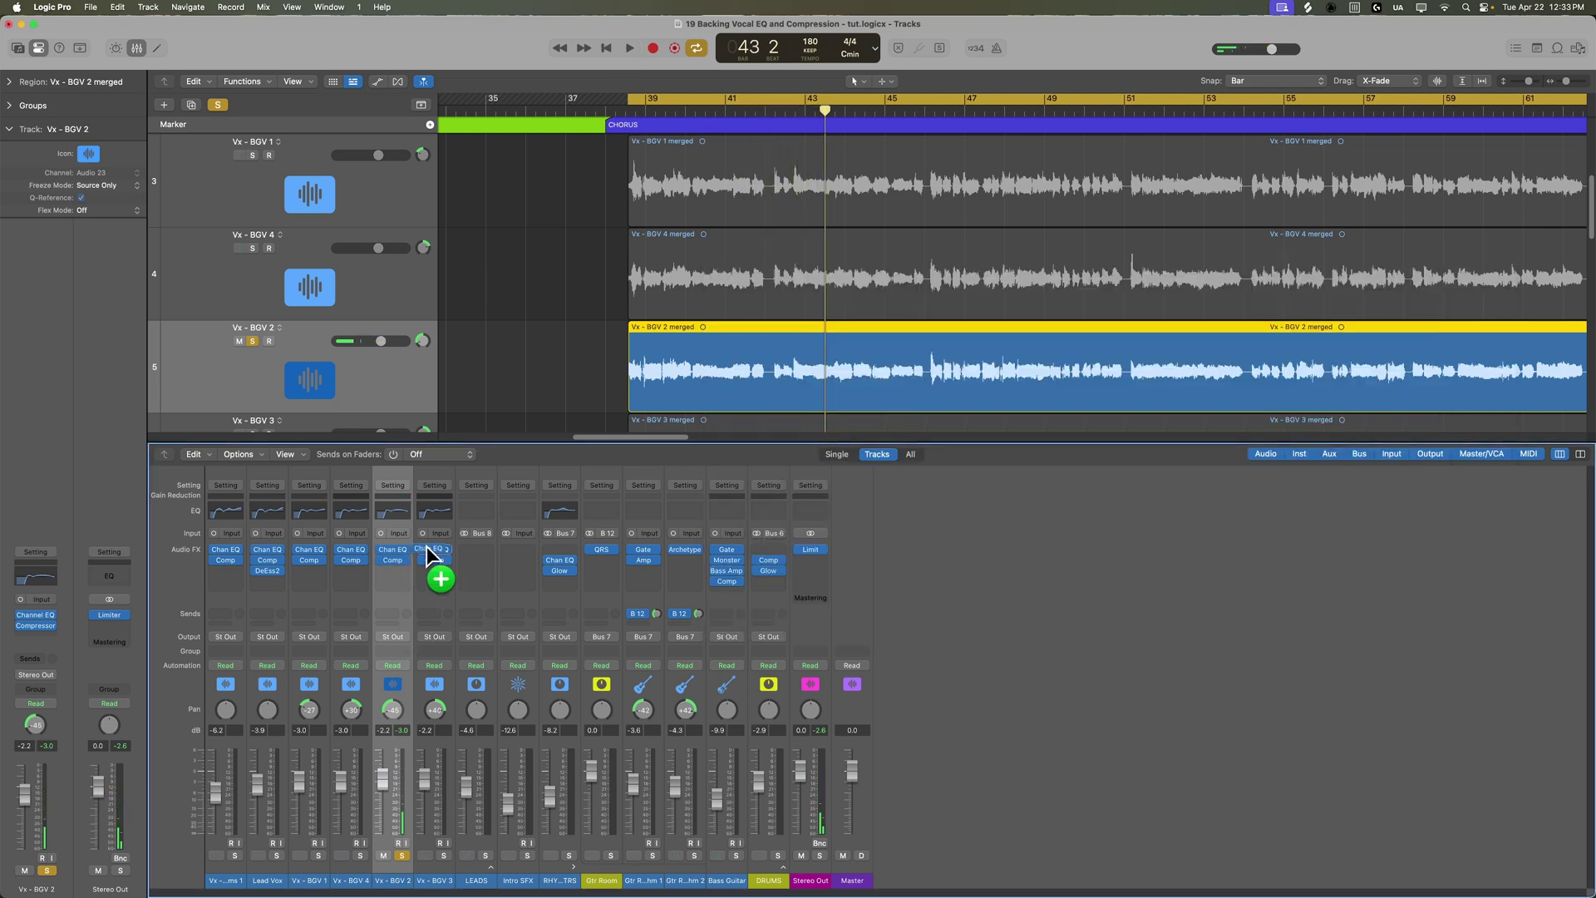
left_click(428, 831, "shift")
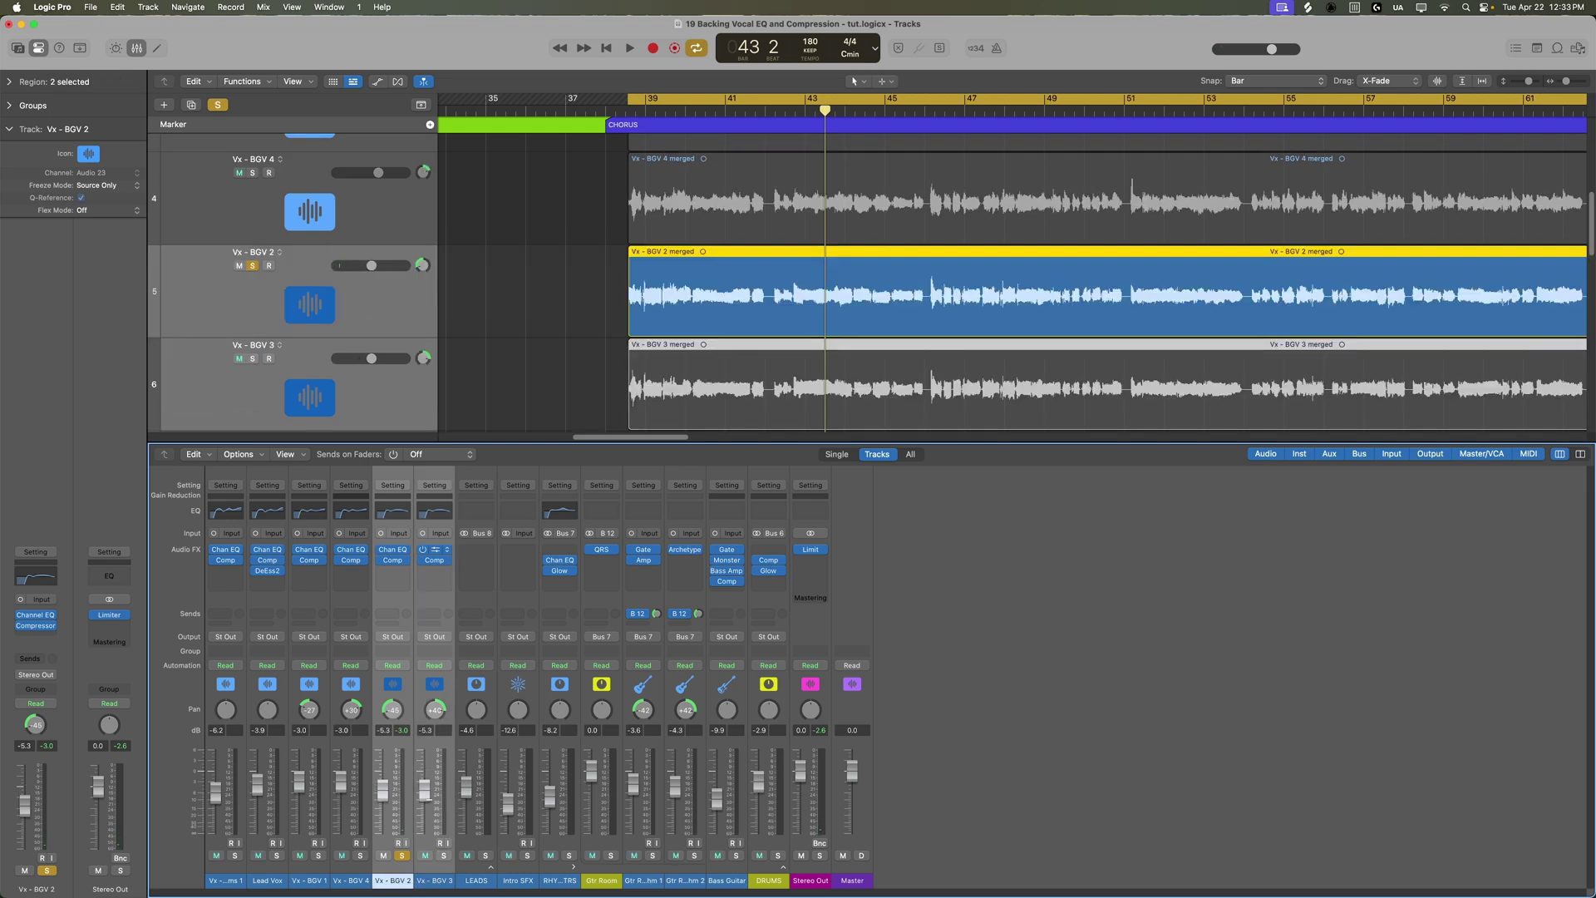
key("space")
left_click(401, 855)
left_click(308, 880, "shift")
left_click(443, 855)
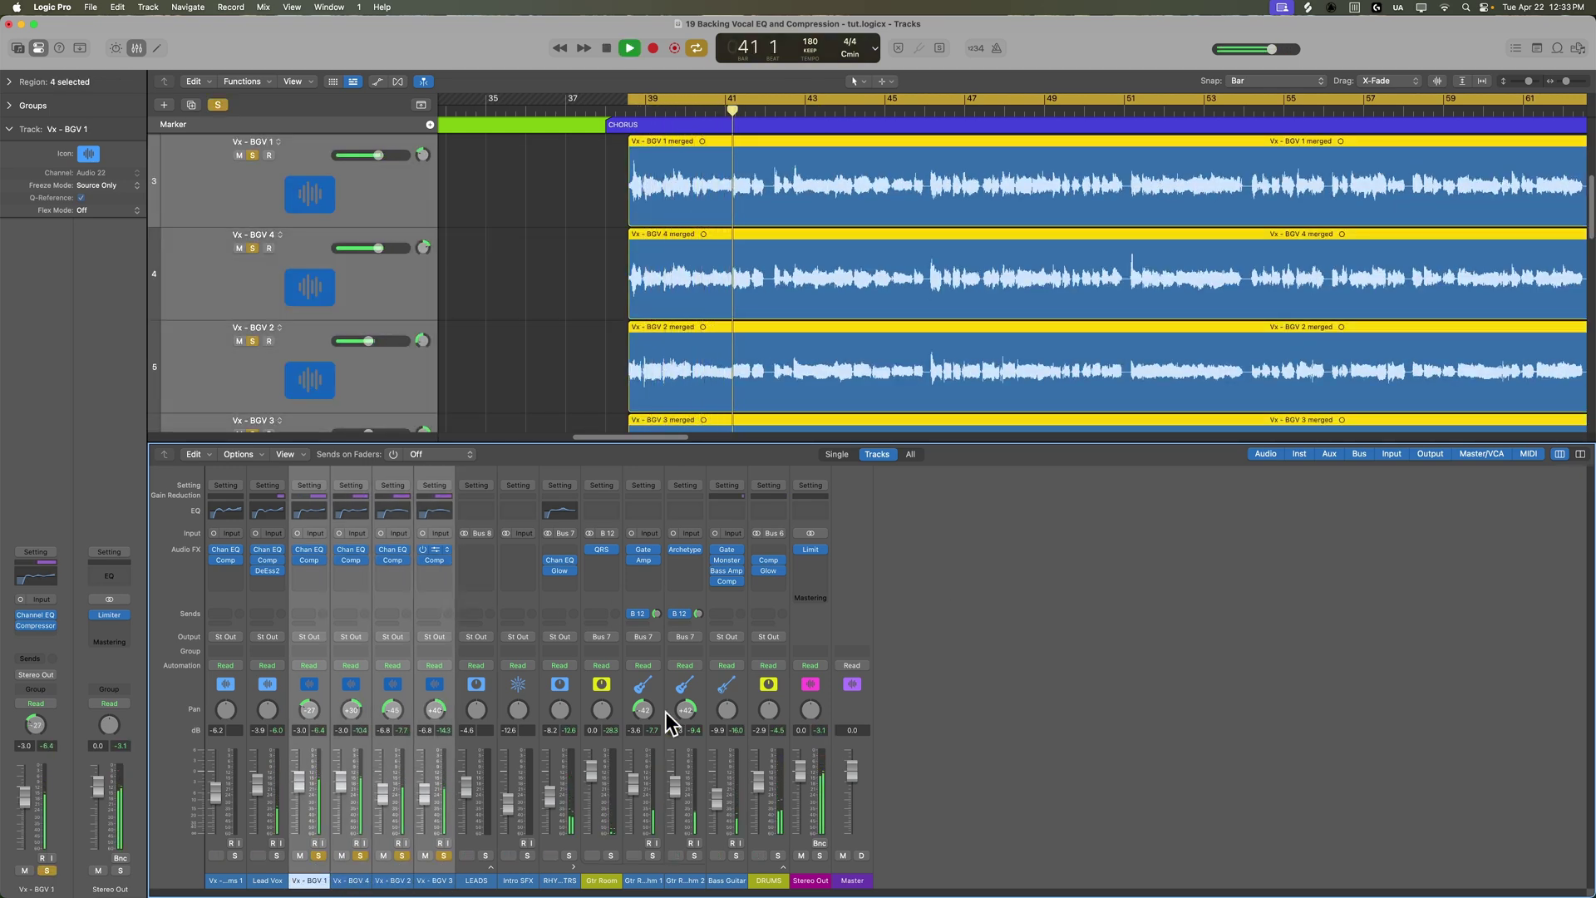
Open the Vx - BGV 2 and BGV 3 Compressors side by side, soloing just those two.
left_click(391, 879)
left_click(392, 559)
key("space")
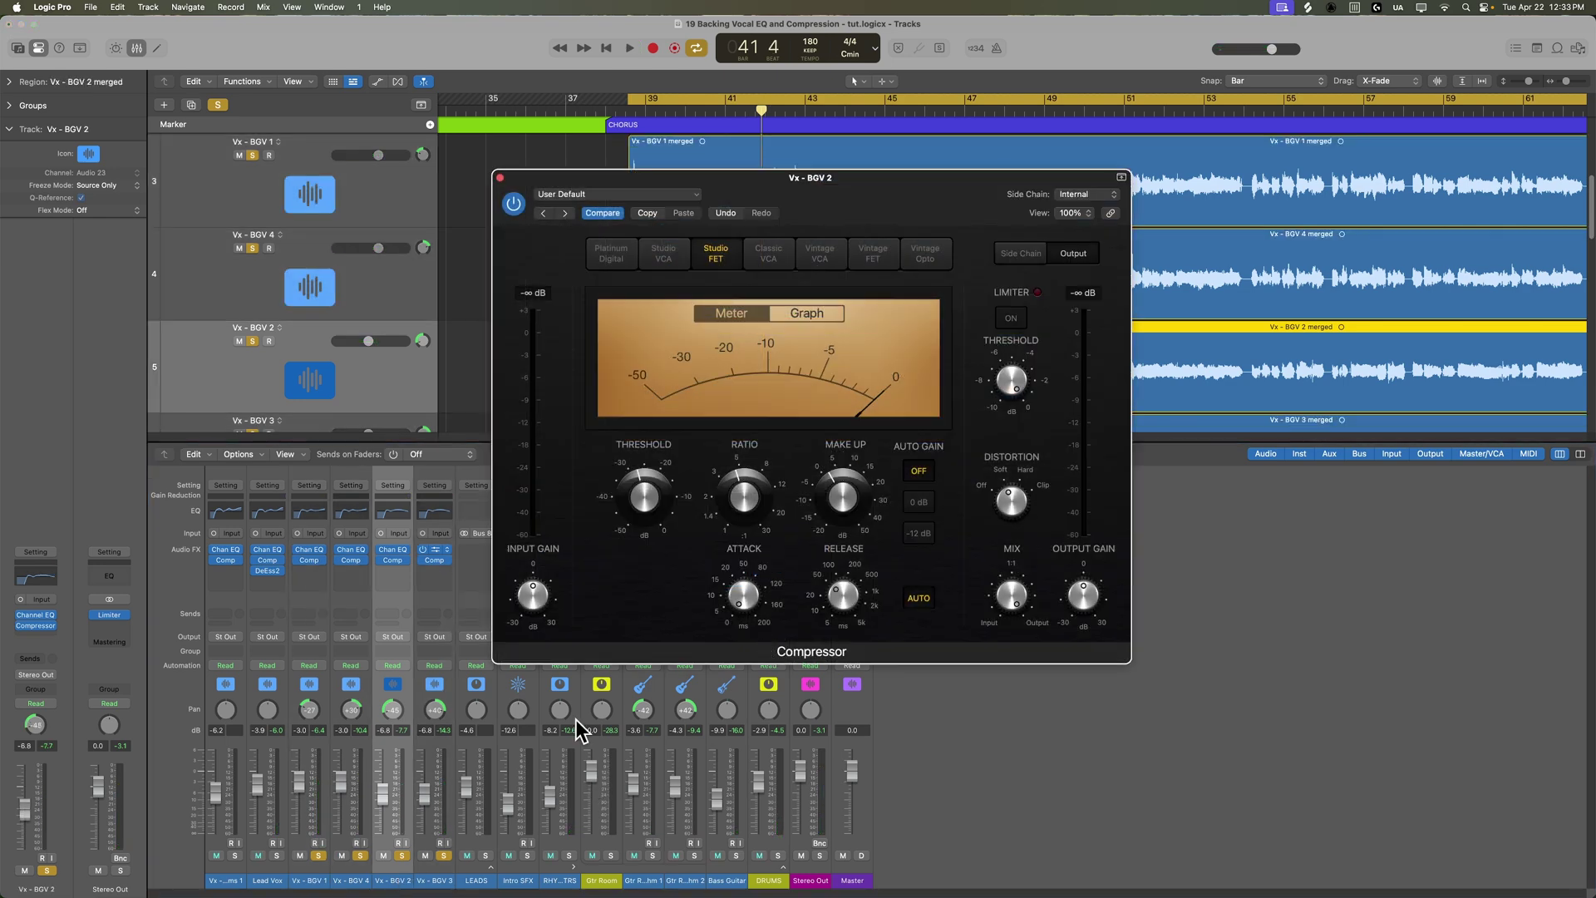
left_click_drag(626, 181, 695, 167)
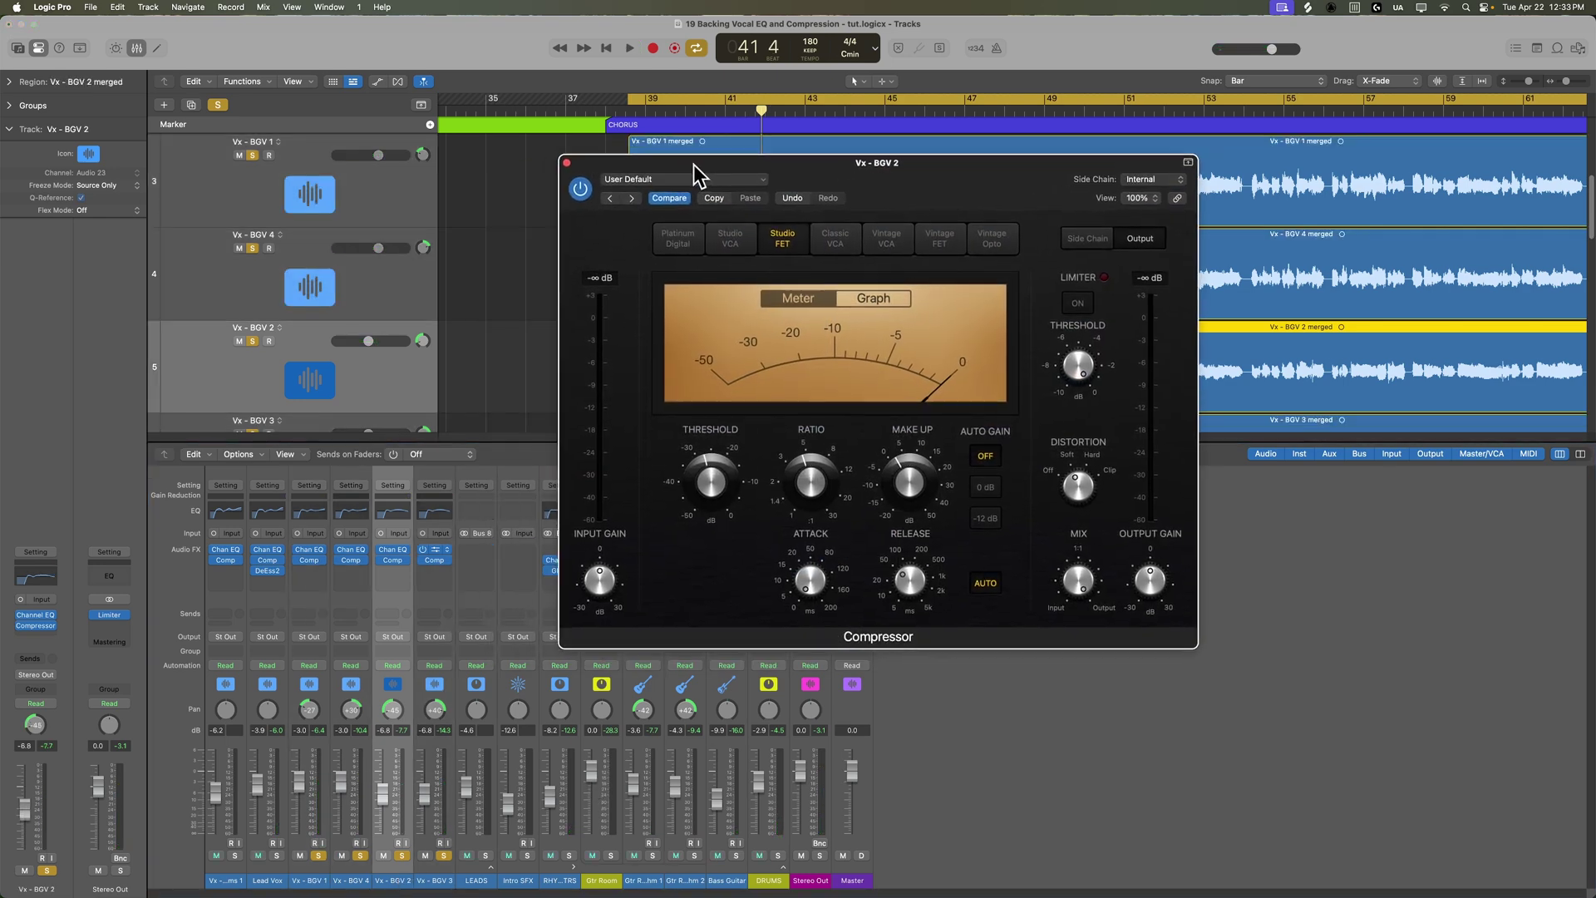
left_click(435, 560)
left_click_drag(858, 207, 1202, 378)
left_click(318, 856)
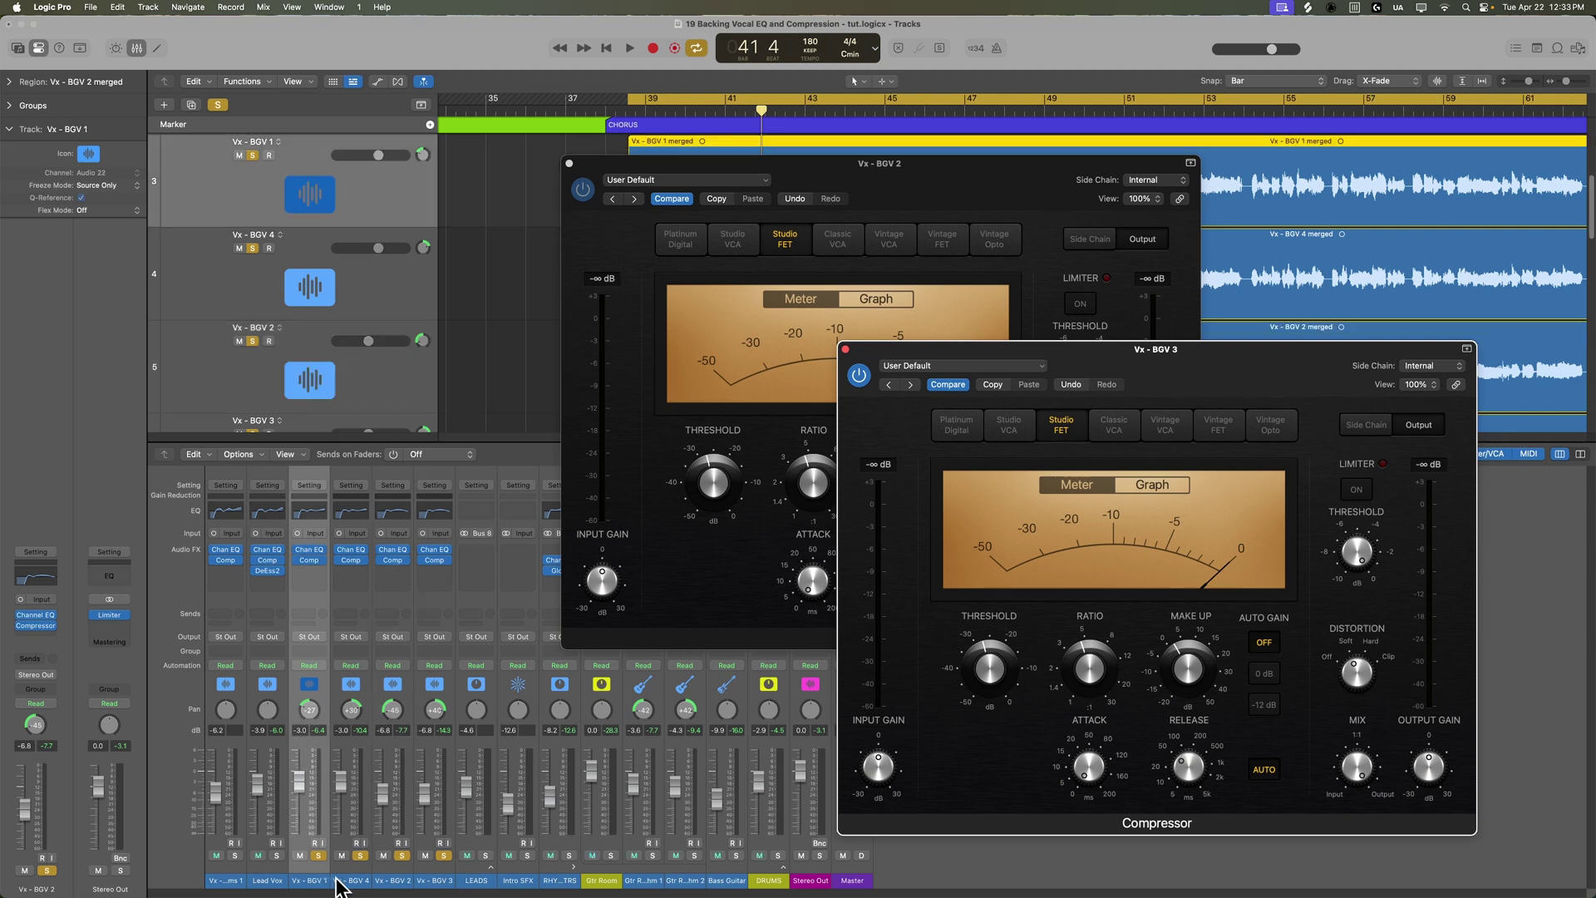
left_click(361, 855)
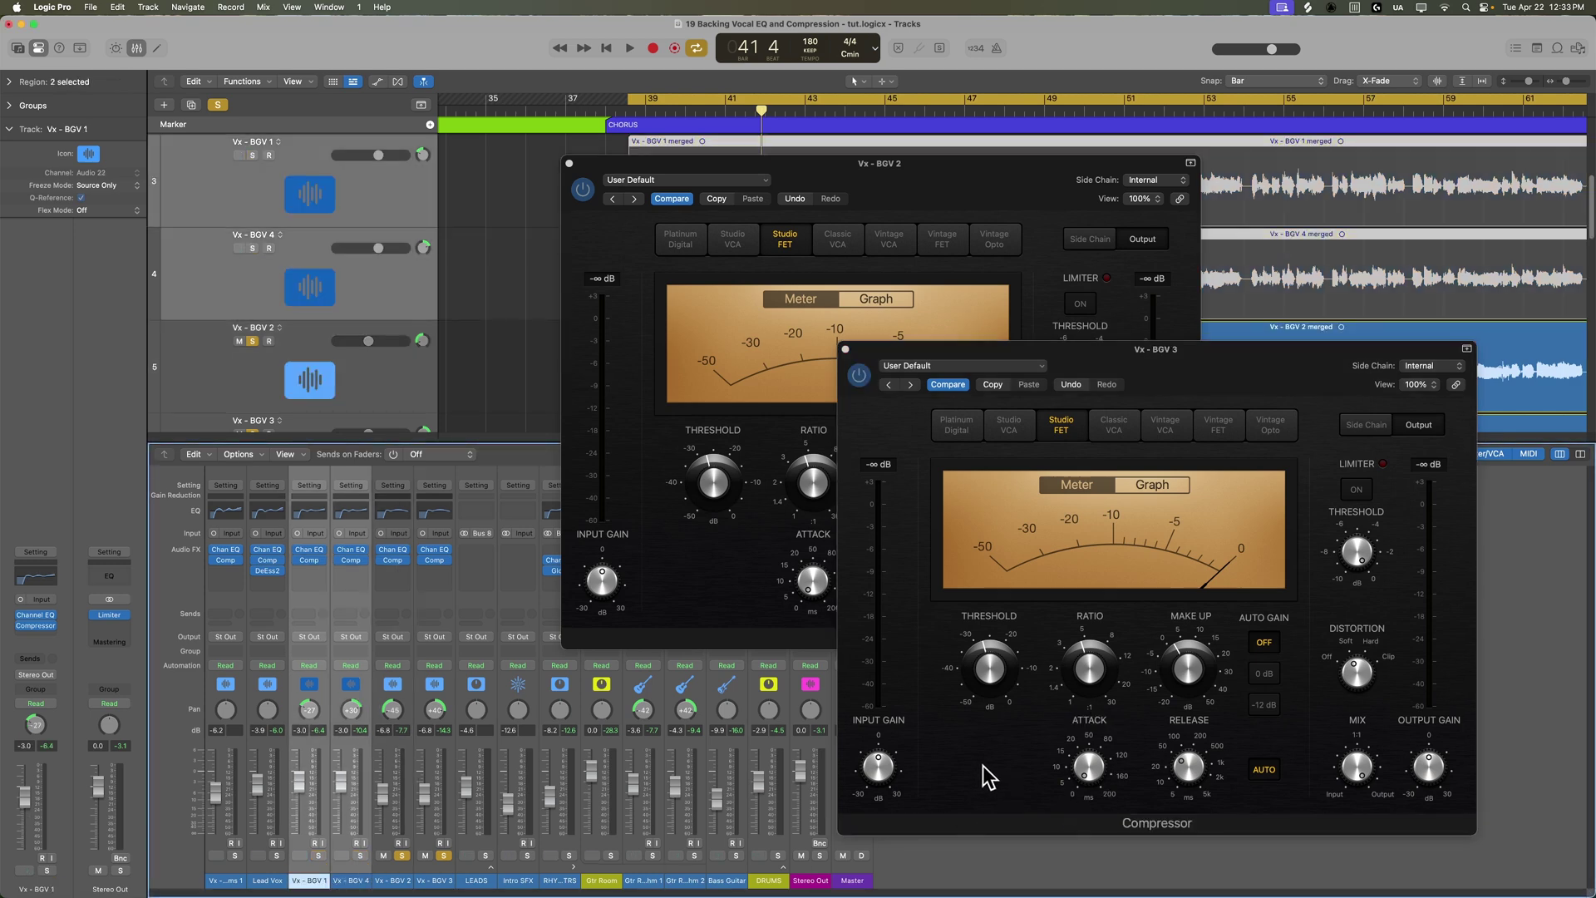
key("space")
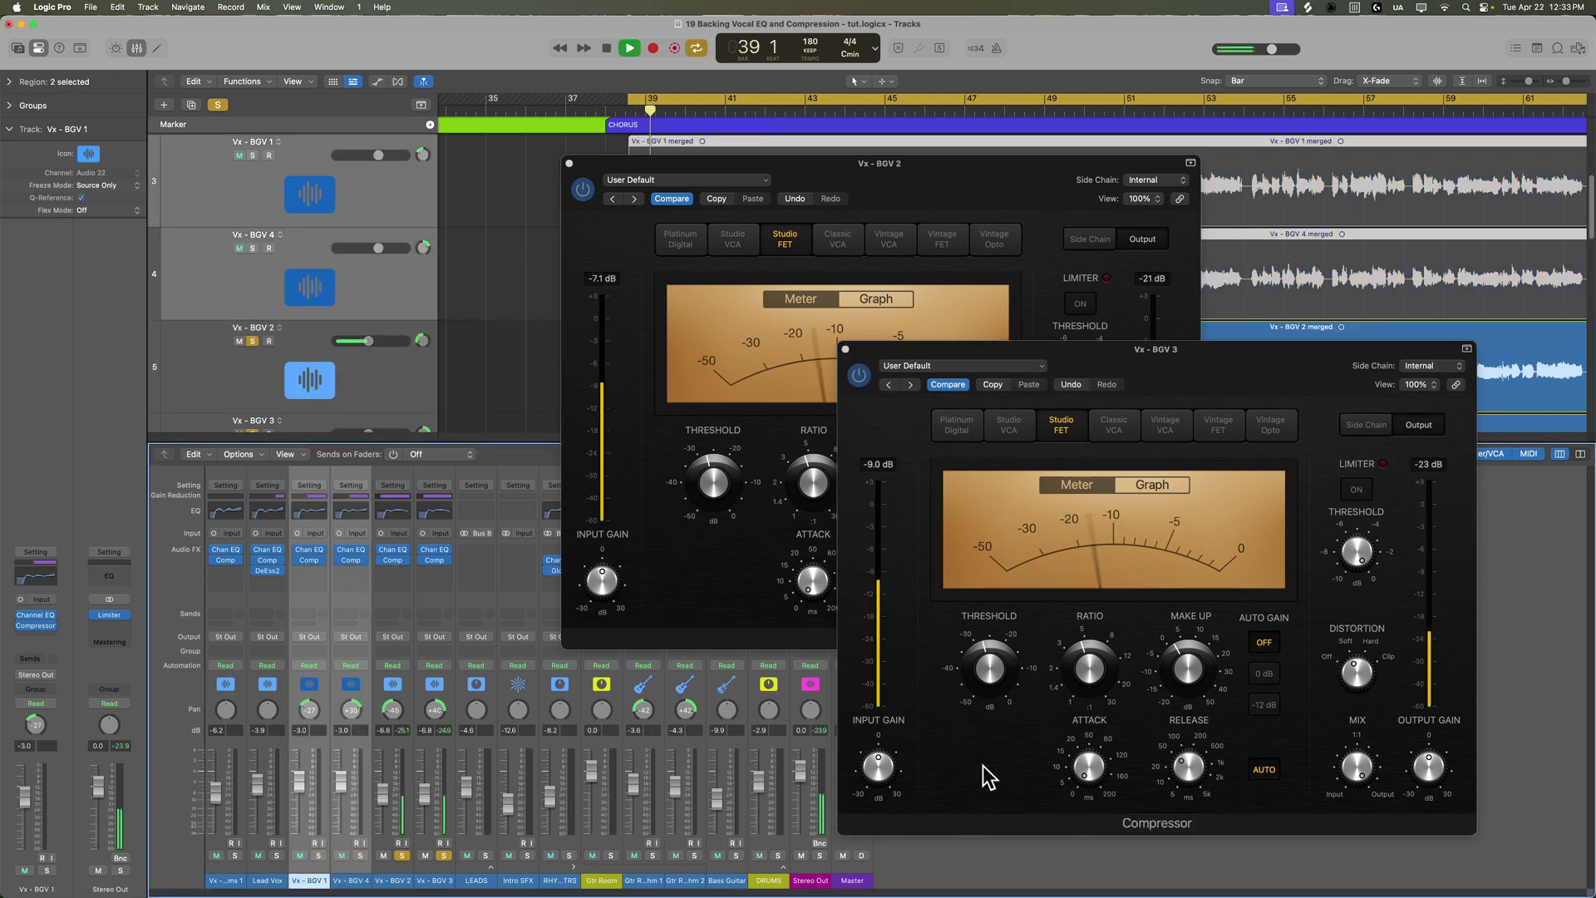
Lengthen BGV 2's compressor attack to 5.0 ms, check BGV 3's make-up gain, and close both windows.
mouse_move(1099, 773)
key("space")
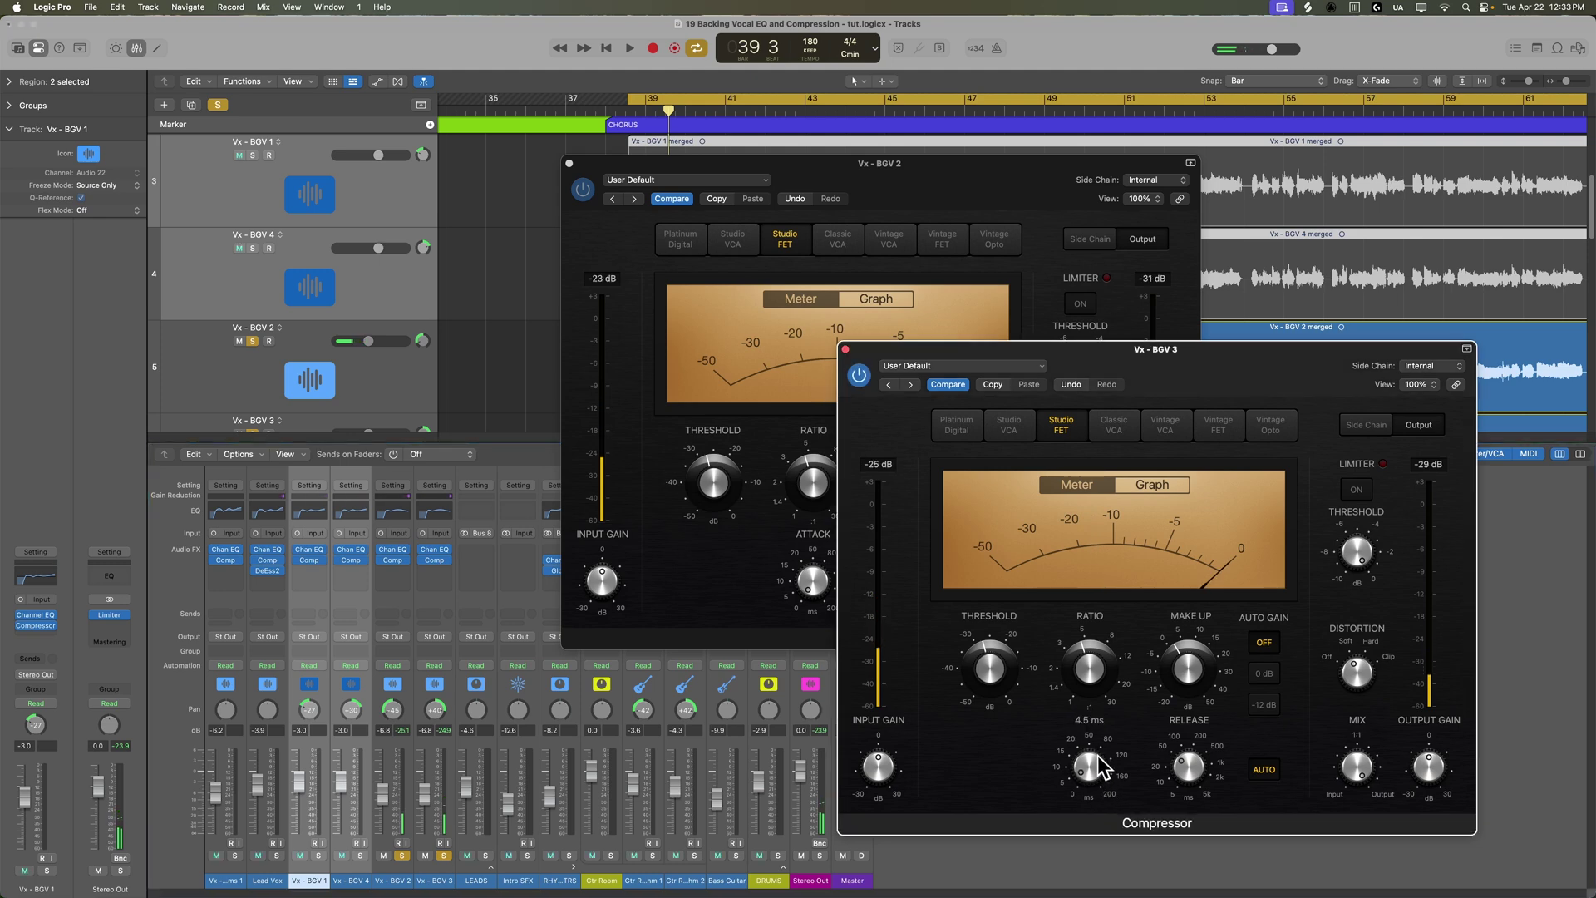
left_click(818, 592)
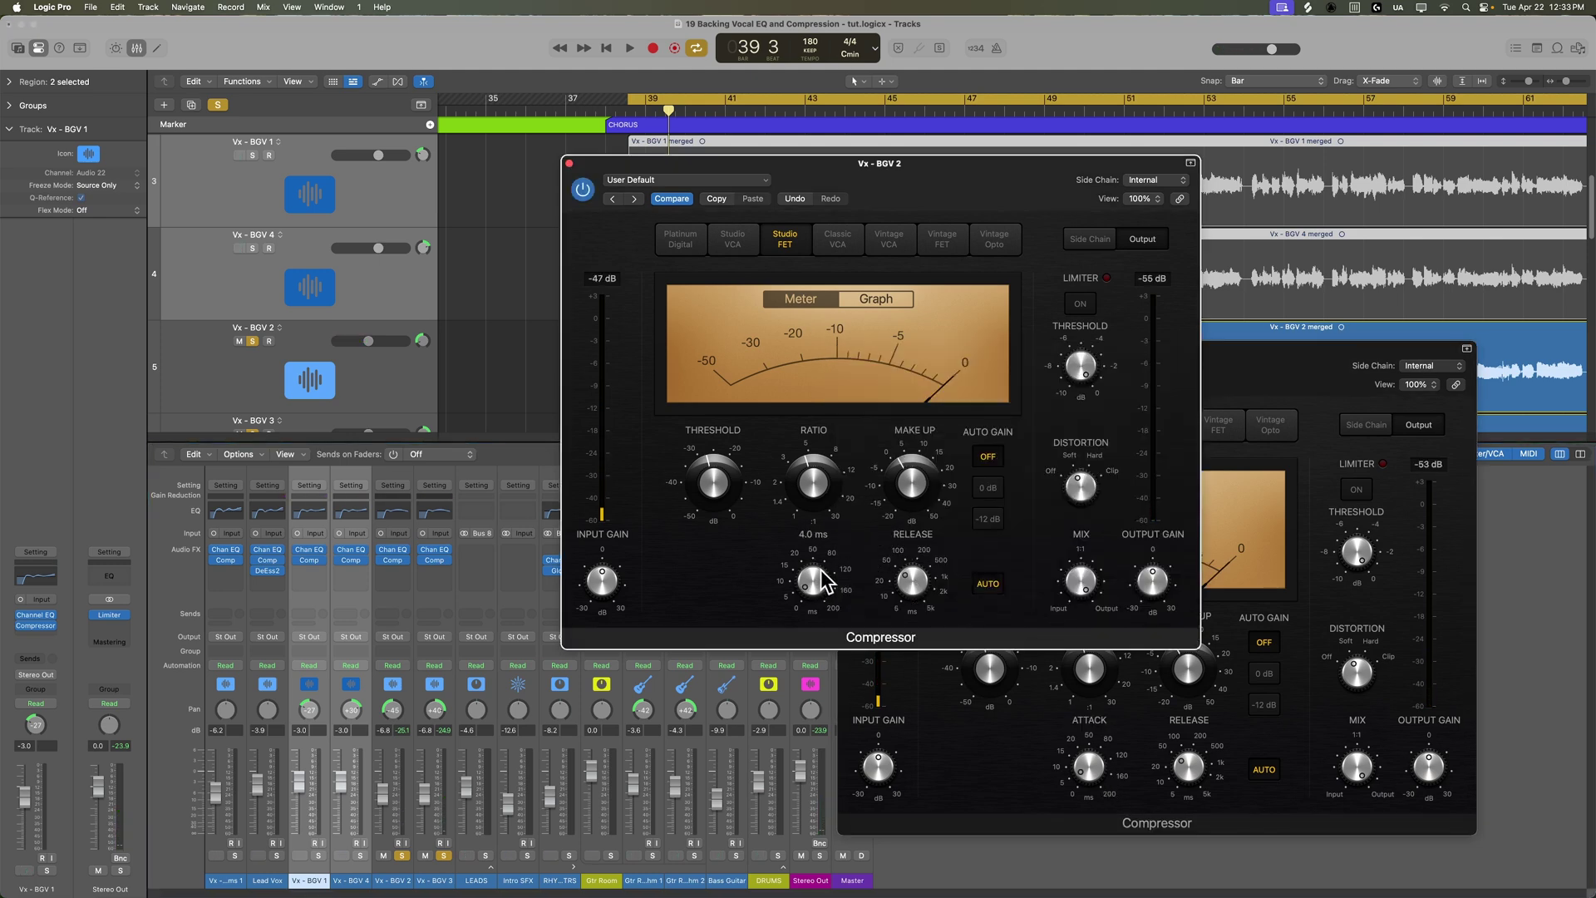
left_click_drag(823, 580, 822, 575)
key("space")
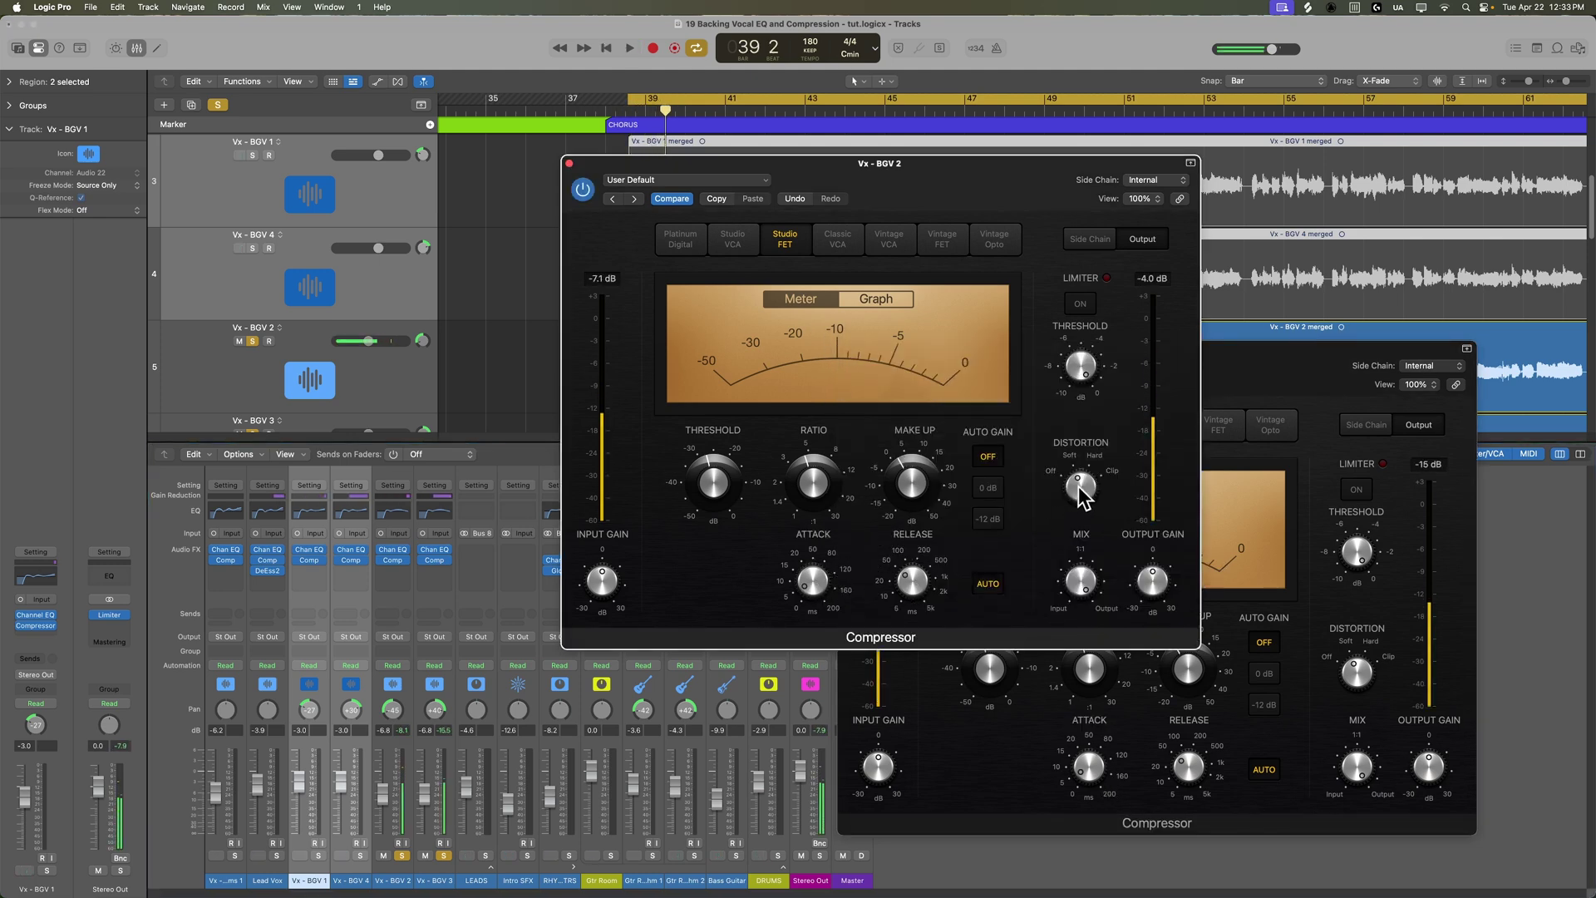
left_click(1365, 716)
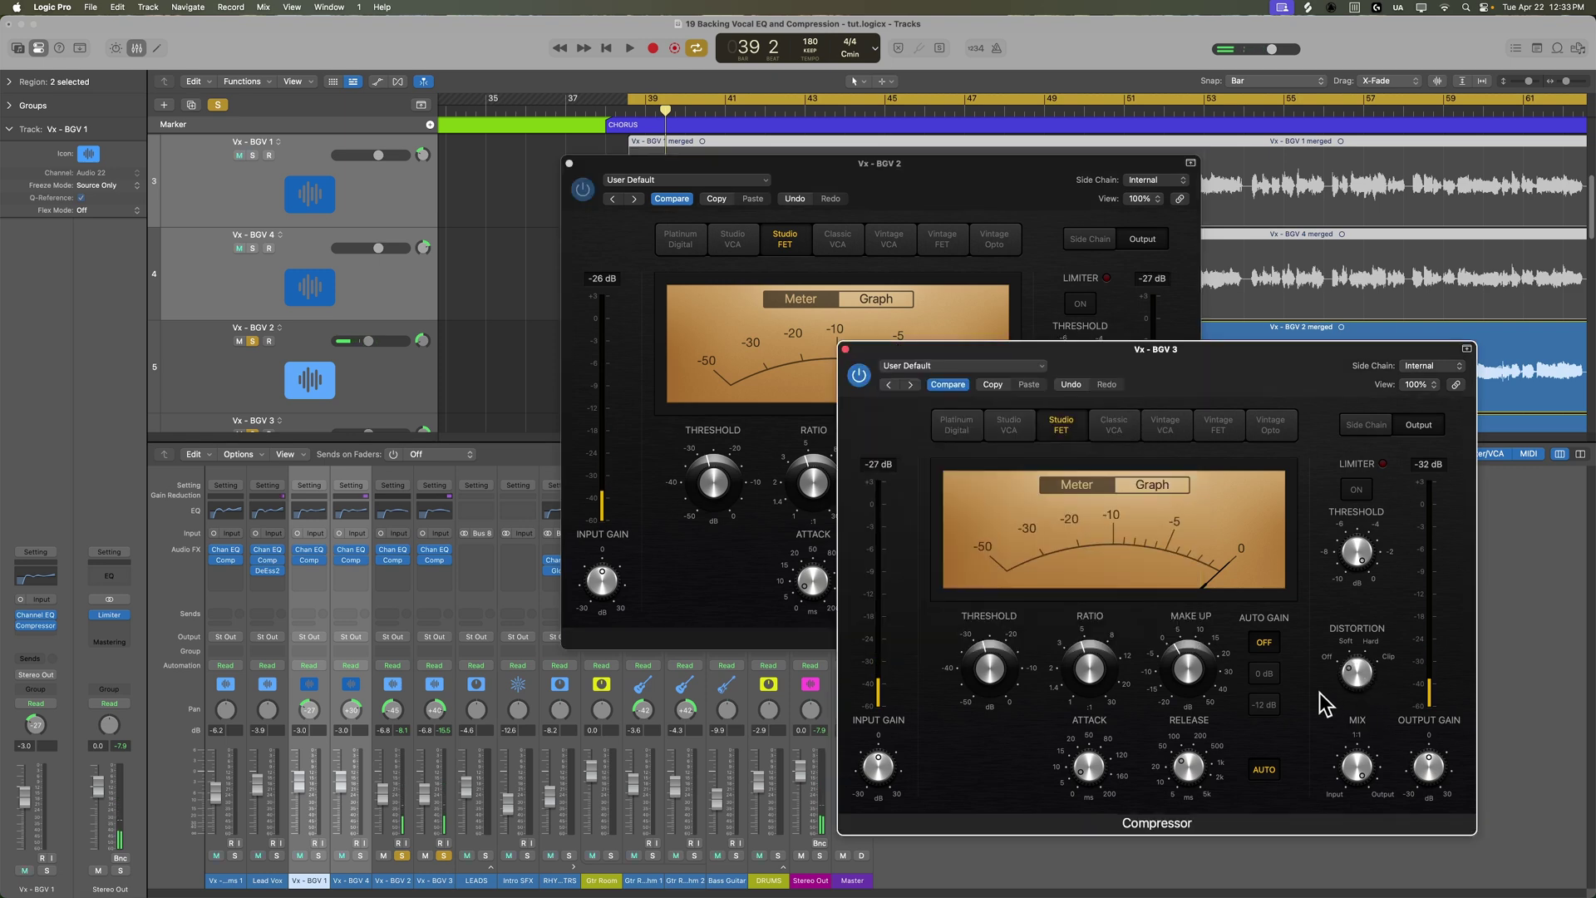
key("space")
left_click(1191, 670)
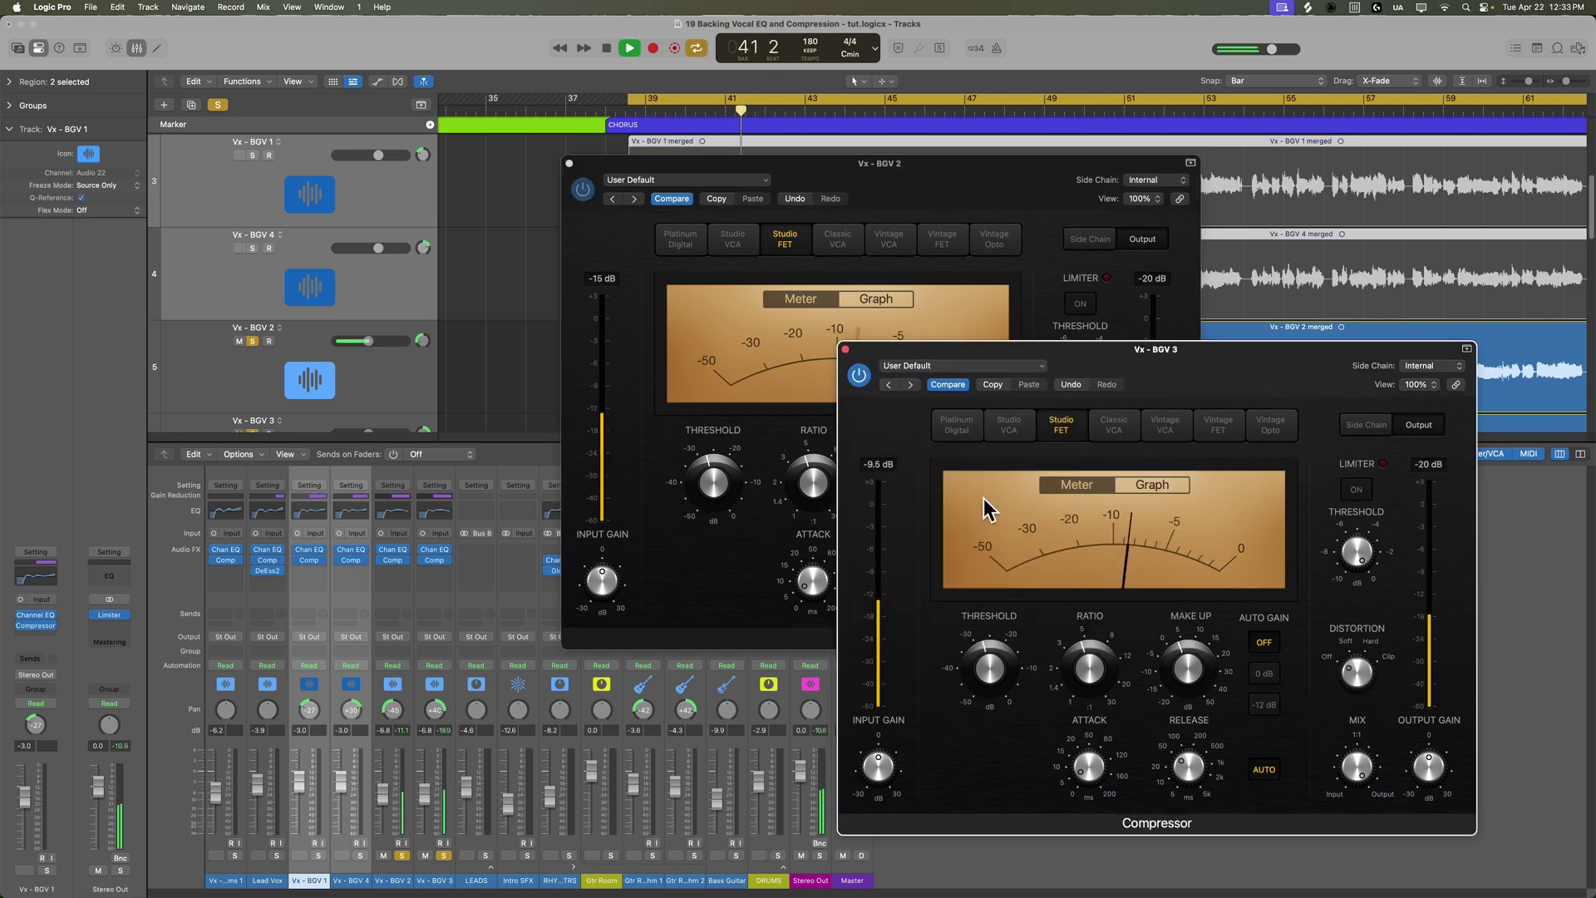
left_click(661, 561)
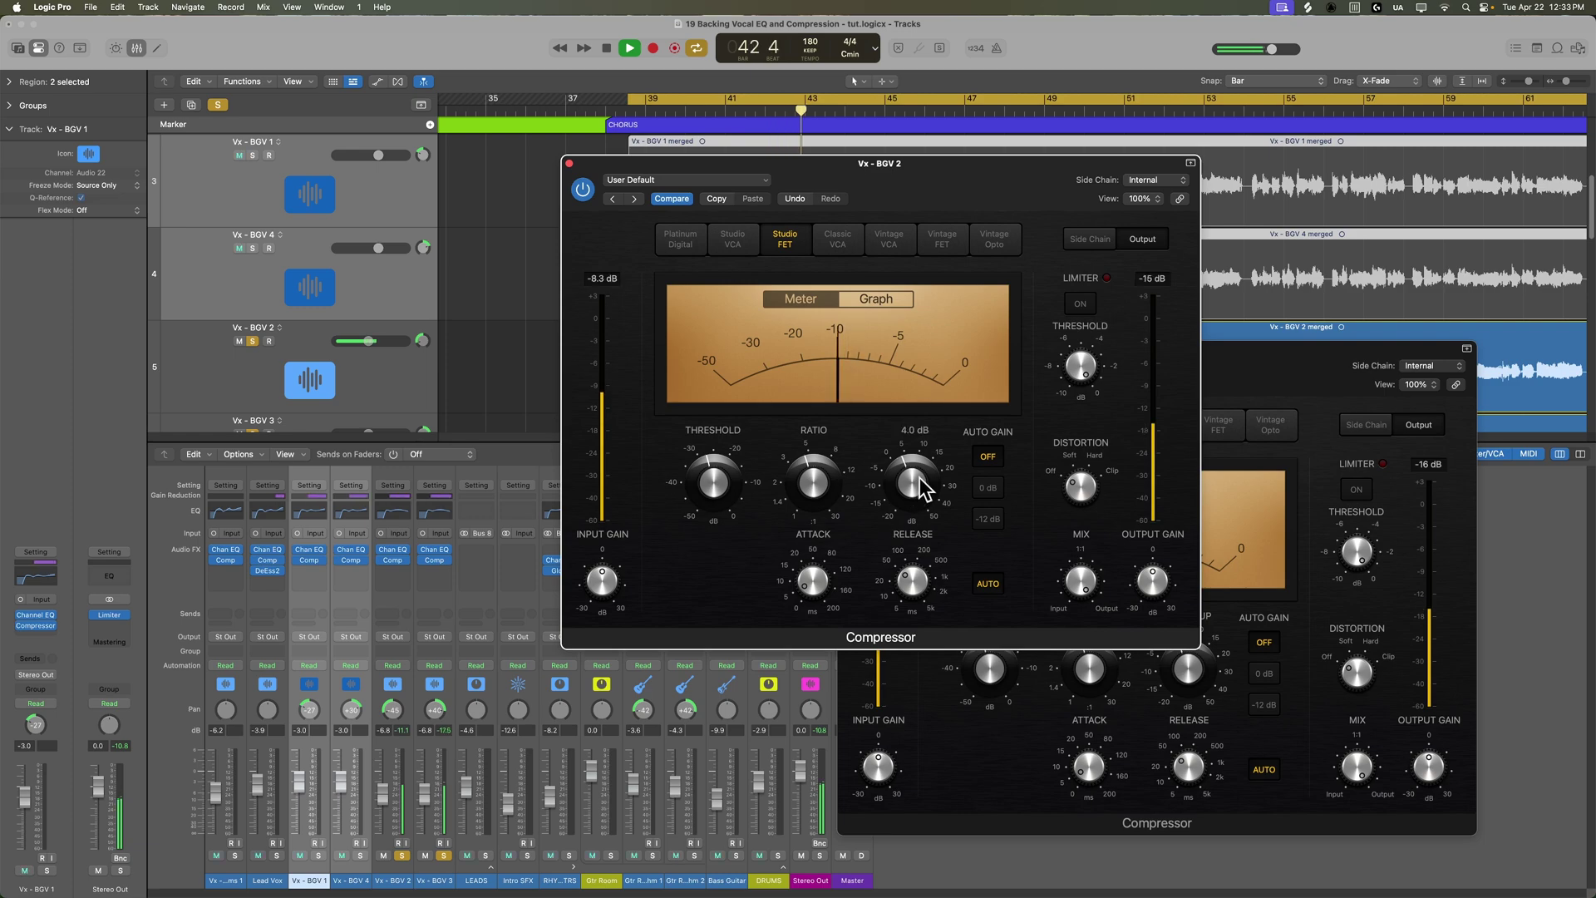
left_click(569, 164)
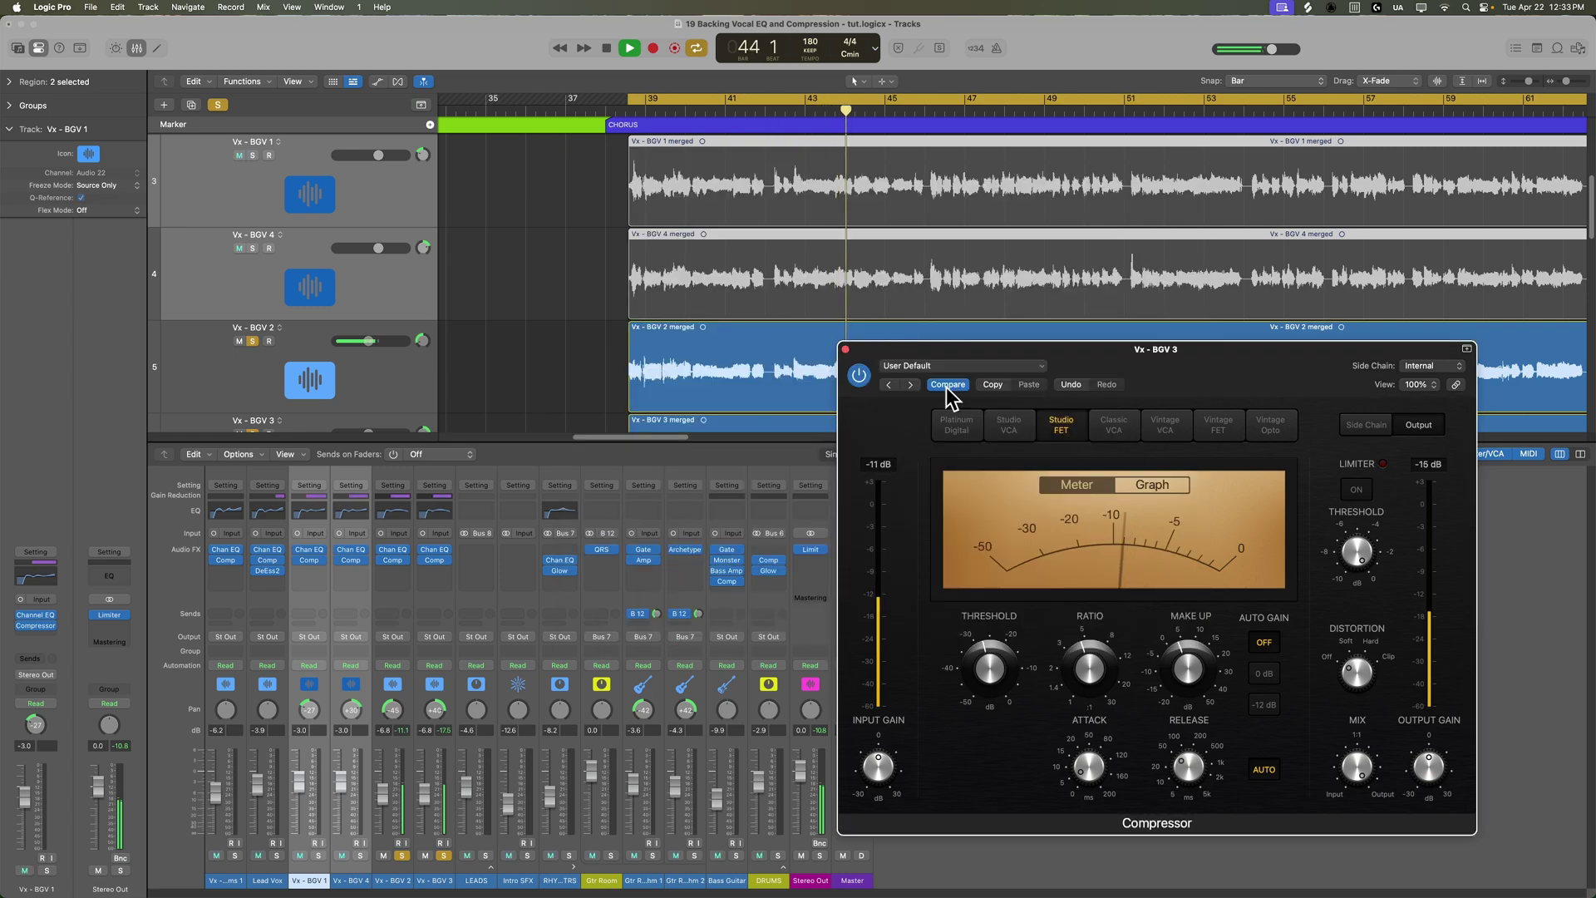
left_click(846, 349)
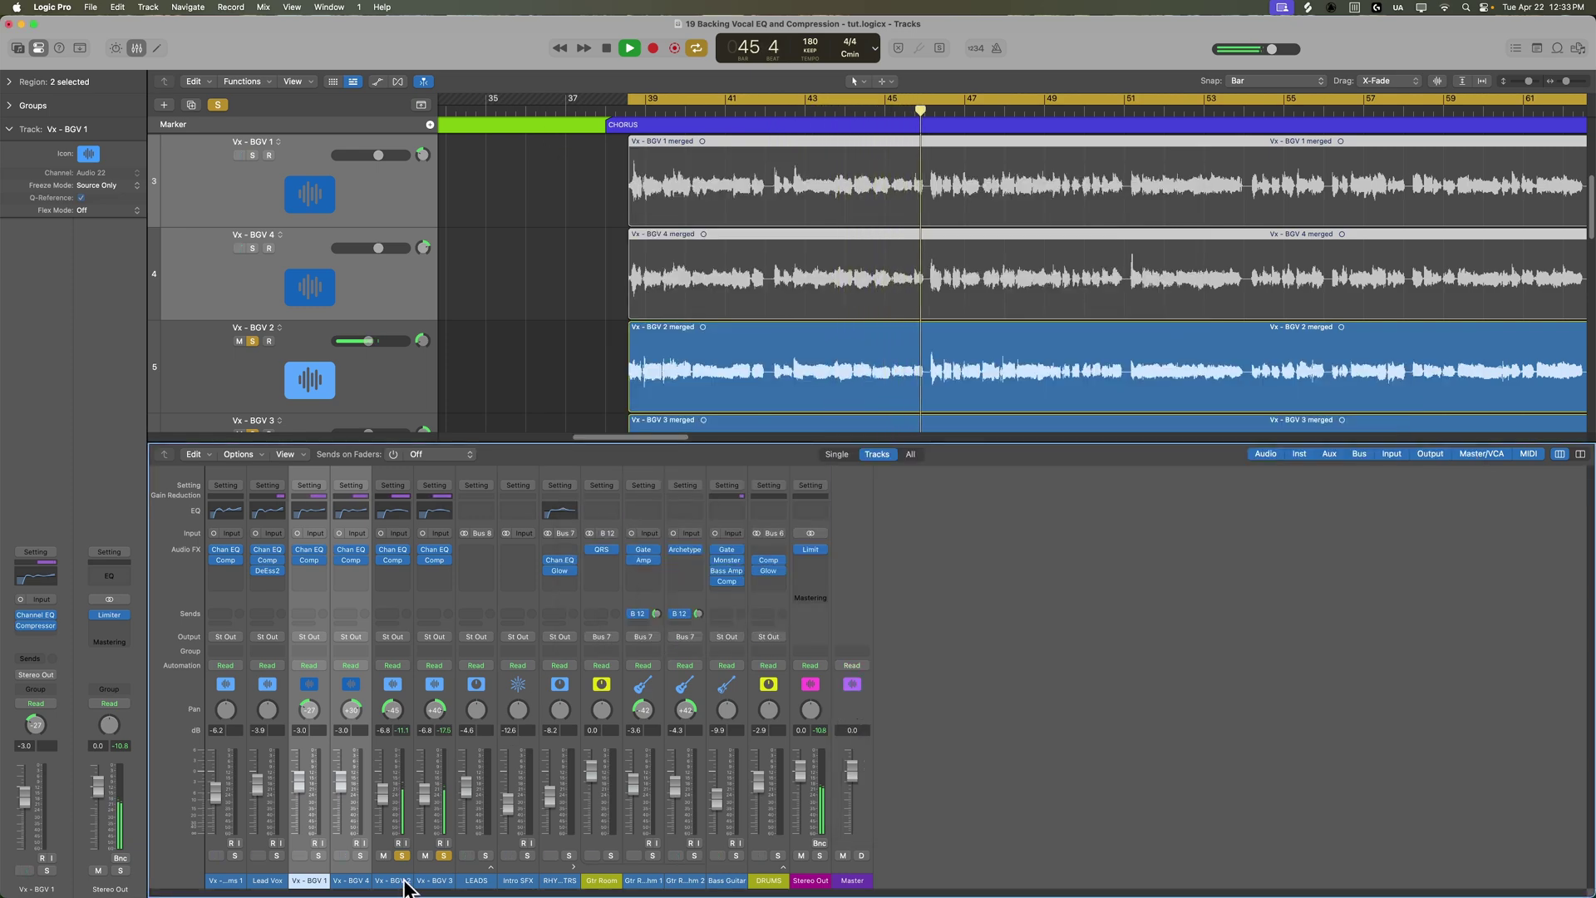
Select all four backing vocal strips and solo them together.
left_click(399, 869)
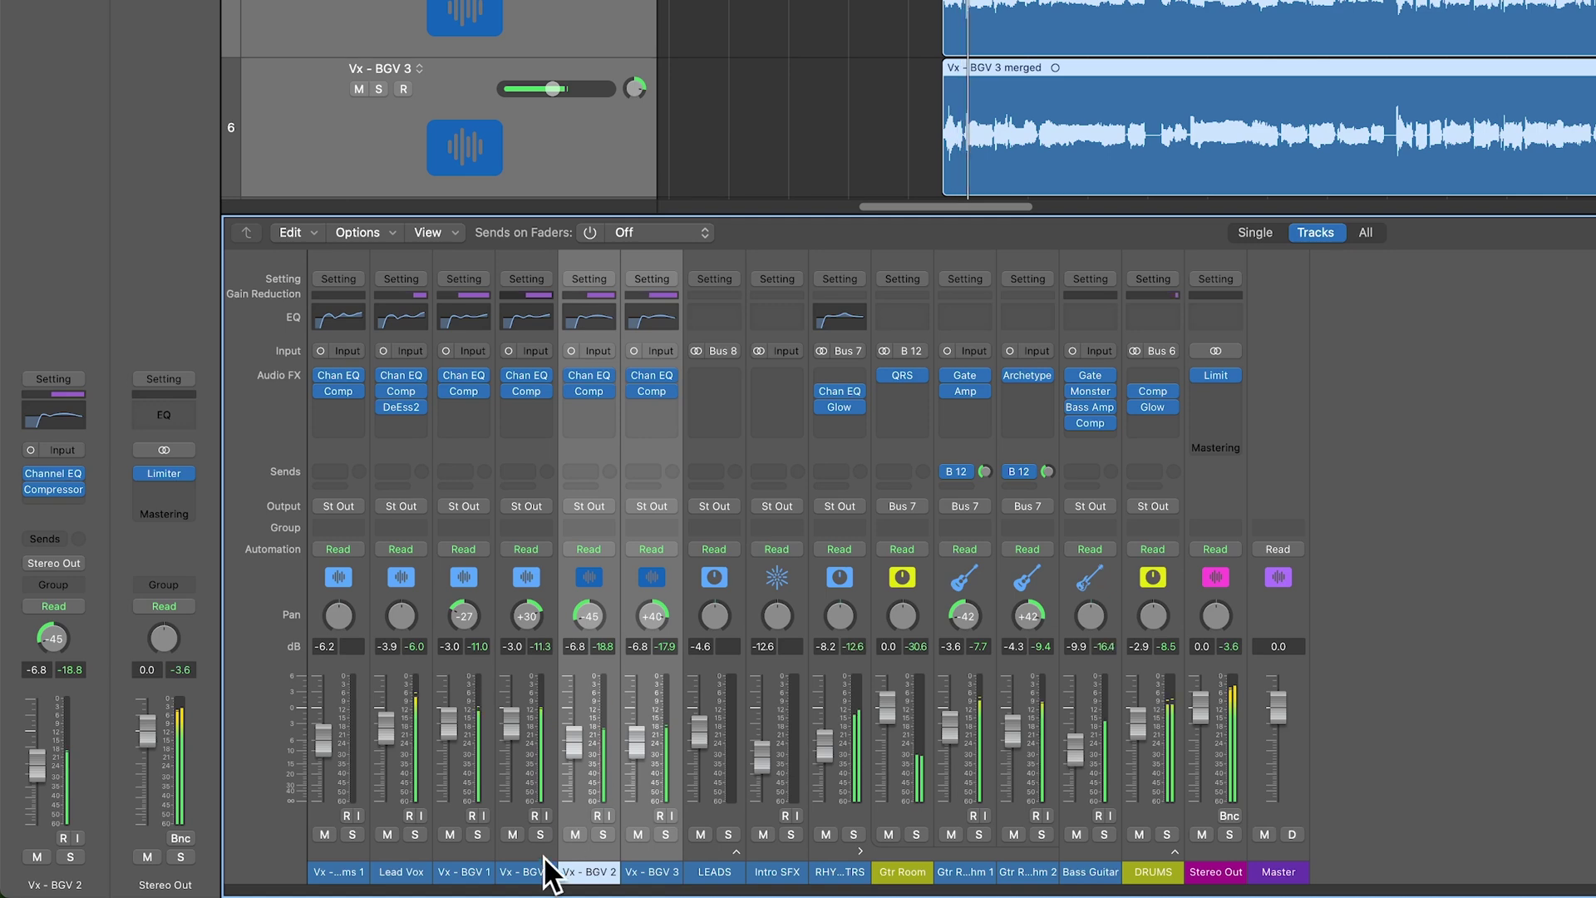
left_click(487, 871)
left_click(641, 871, "shift")
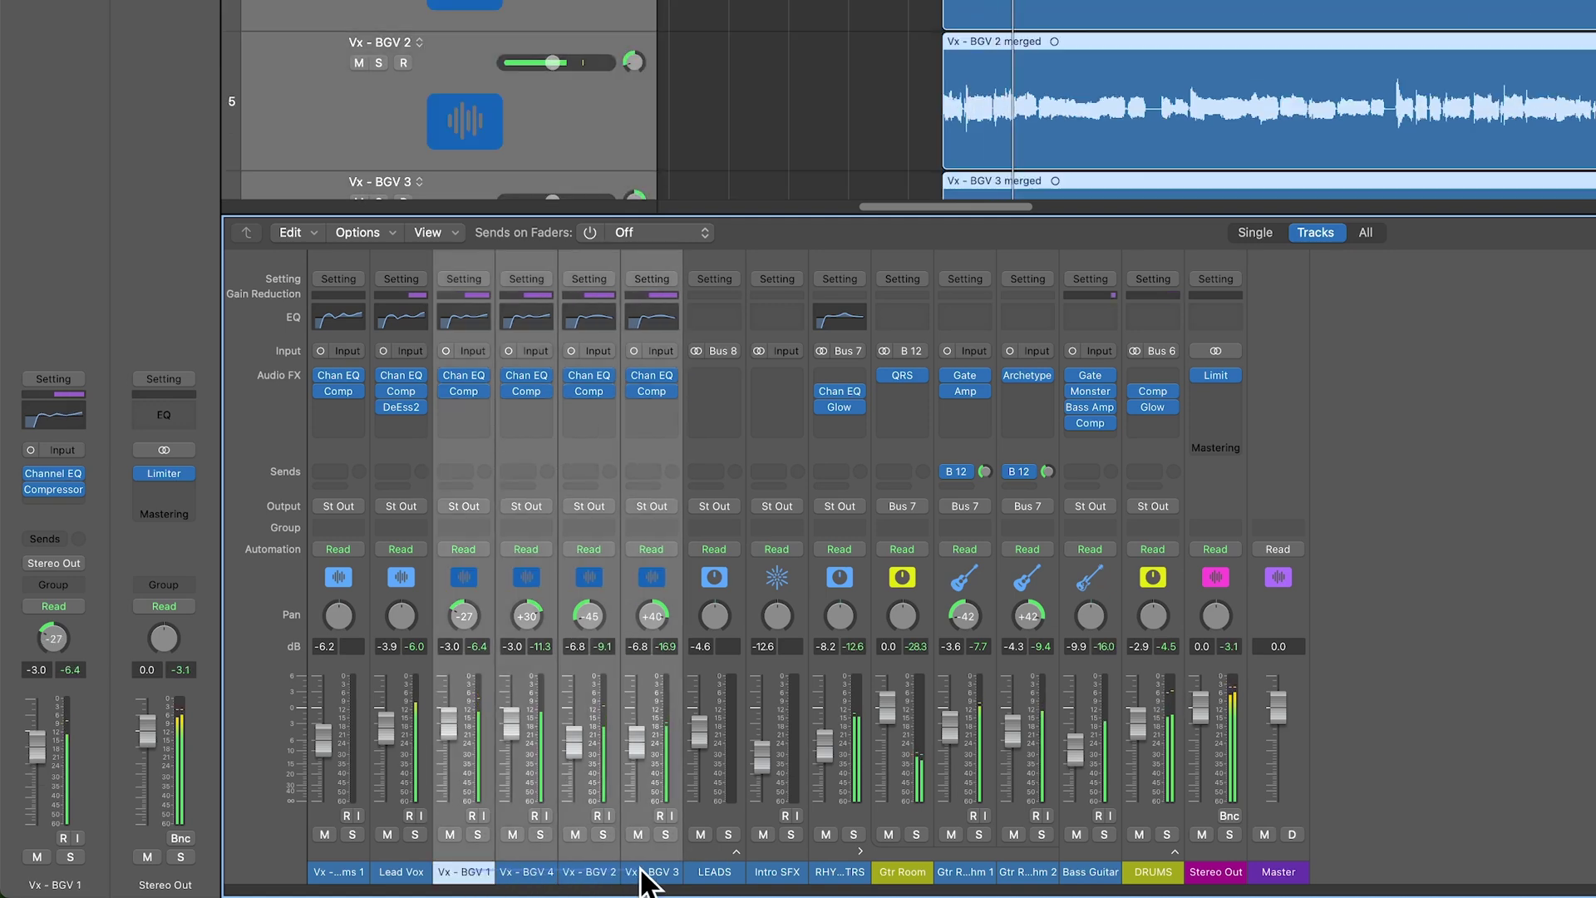
key("s")
Lower the selected backing vocal faders together by 0.9 dB.
left_click(616, 869)
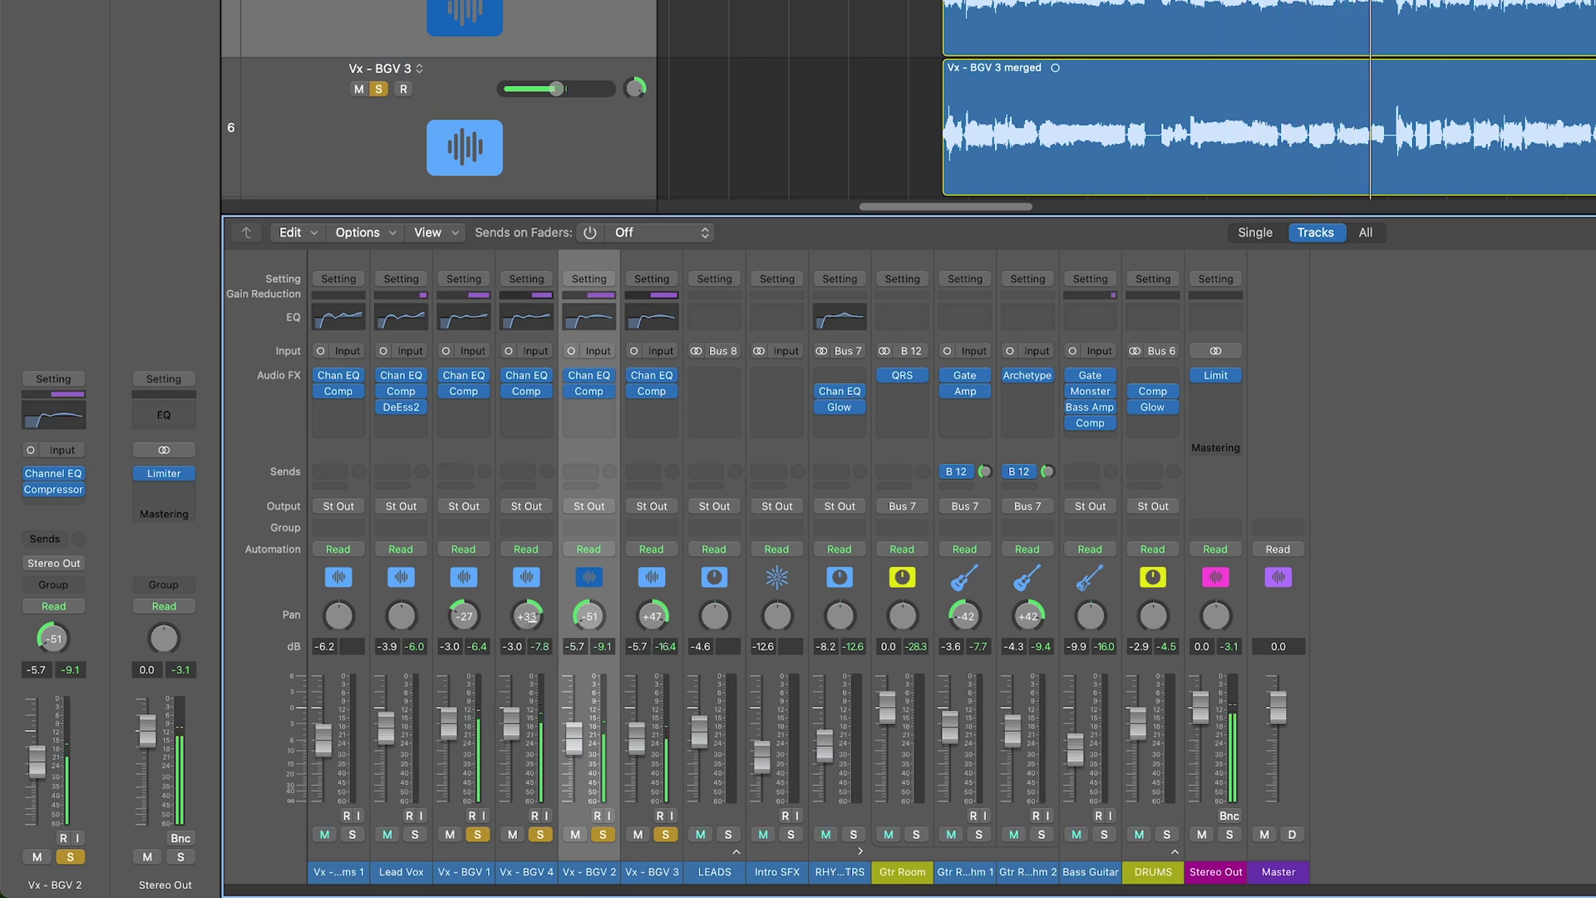
left_click(463, 871)
left_click(652, 871, "shift")
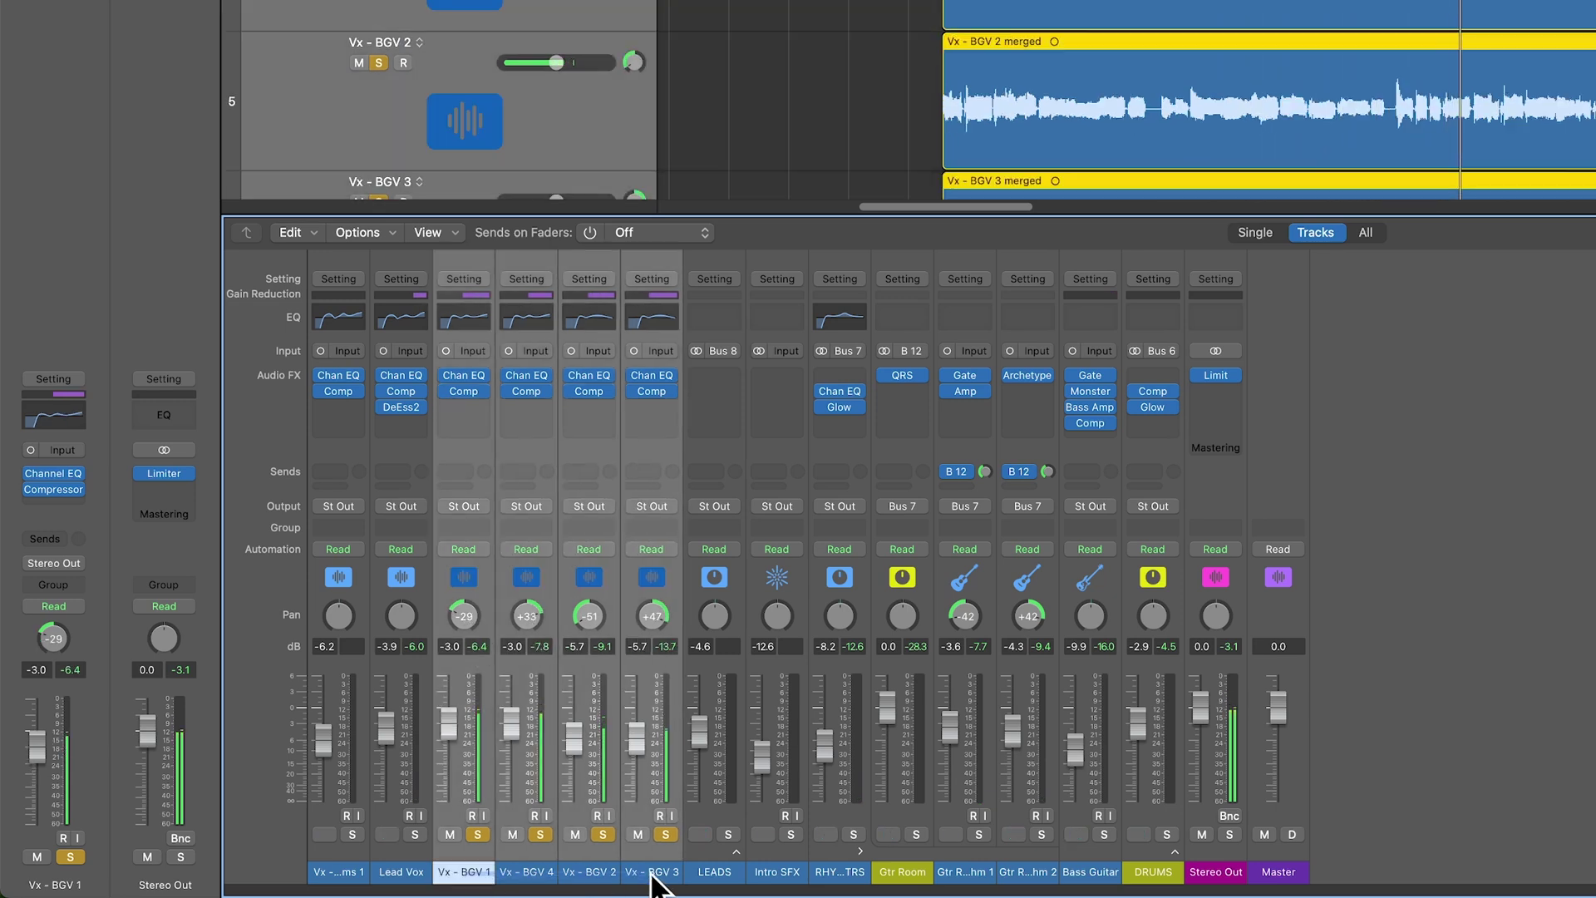
left_click_drag(637, 759, 638, 764)
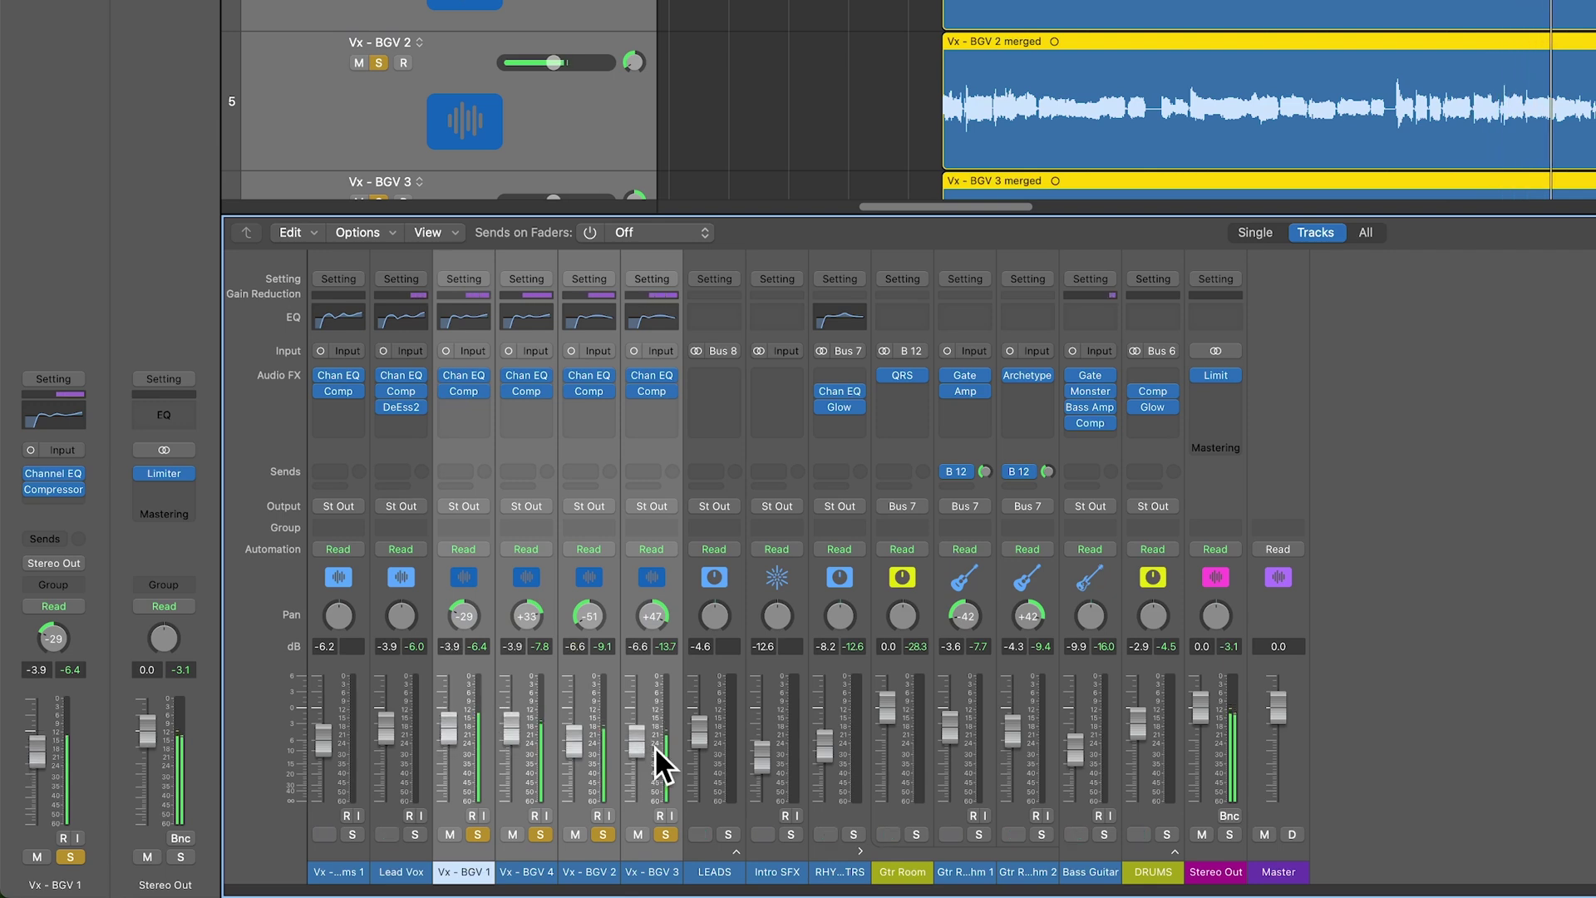
left_click(540, 835)
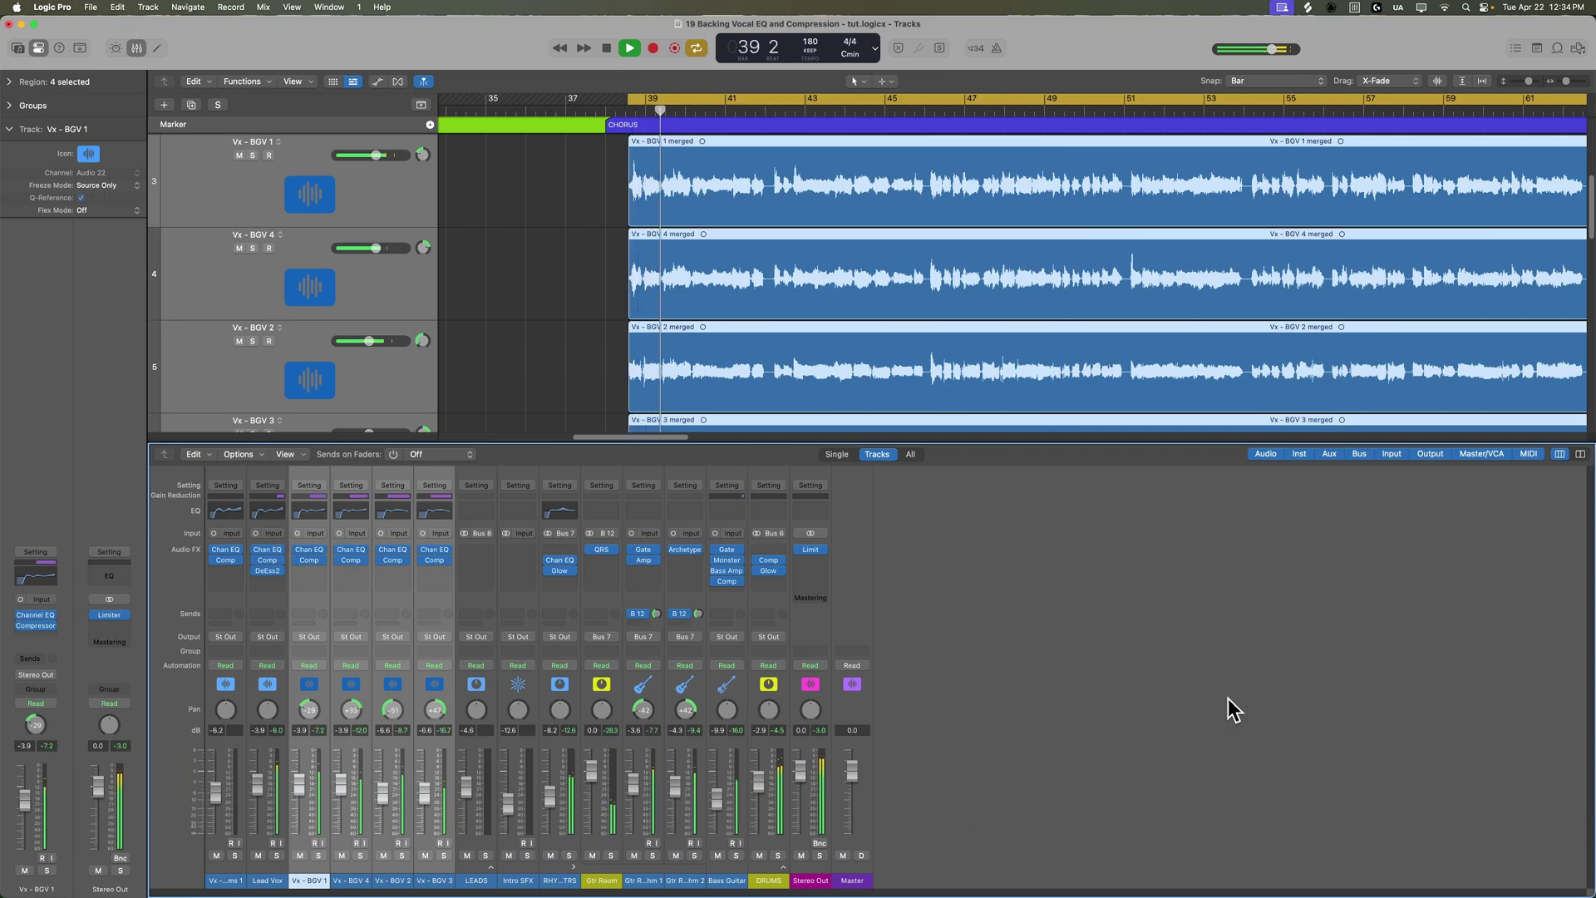
Hide the mixer, stop playback and select the four backing-vocal tracks.
key("x")
left_click(951, 649)
scroll(970, 670, "up", 3)
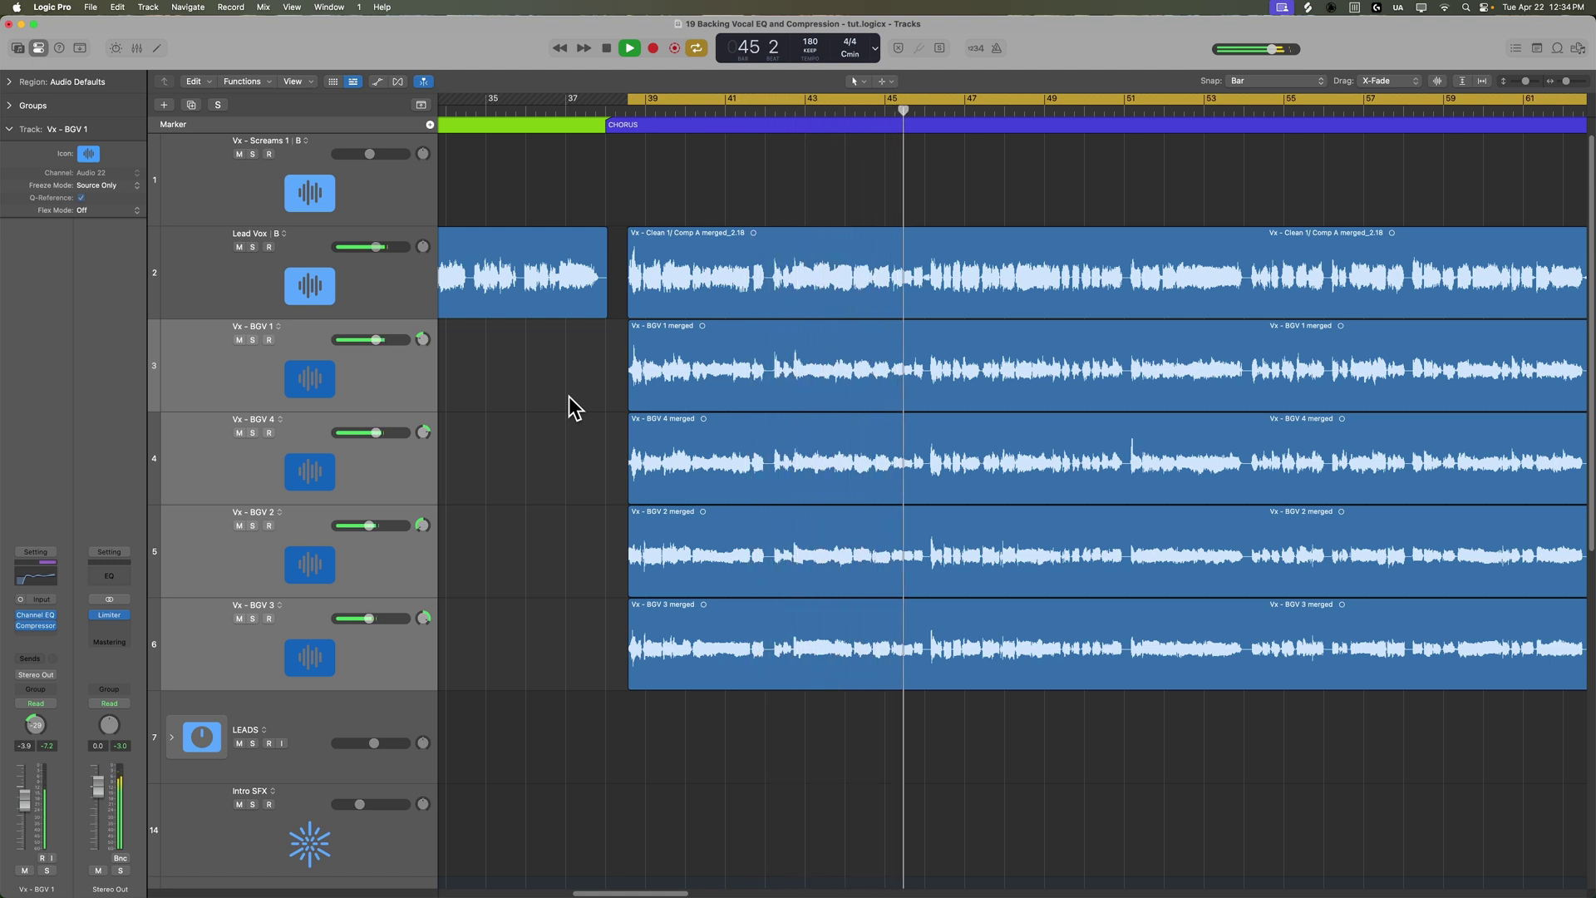
key("space")
left_click(410, 381)
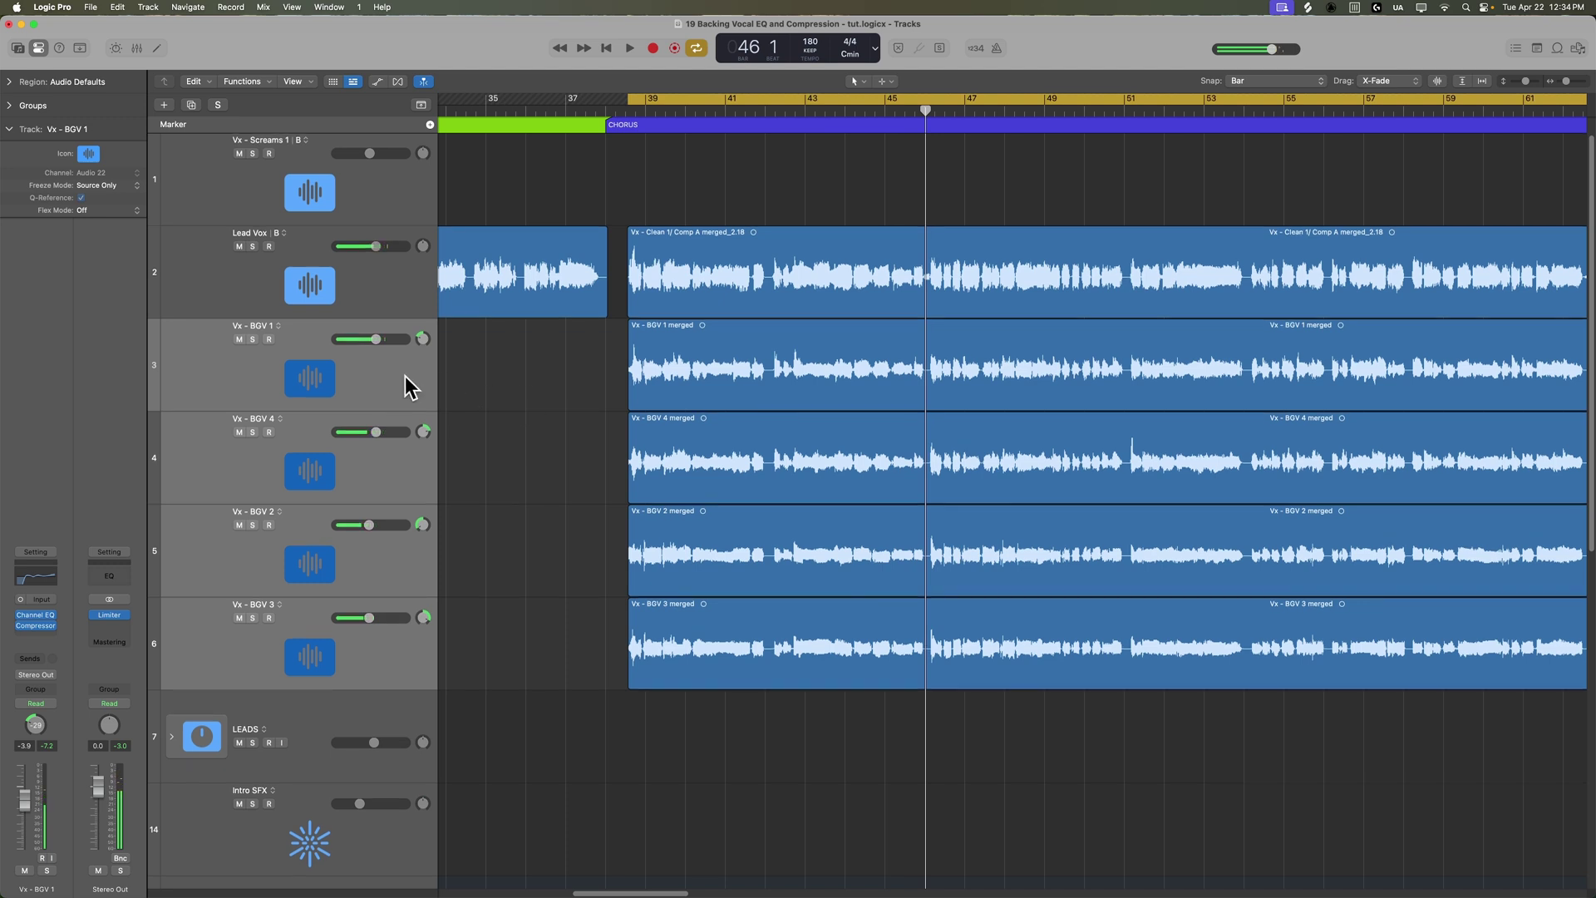
Create a summing track stack from the four backing-vocal tracks via Track > Create Track Stack.
left_click(150, 8)
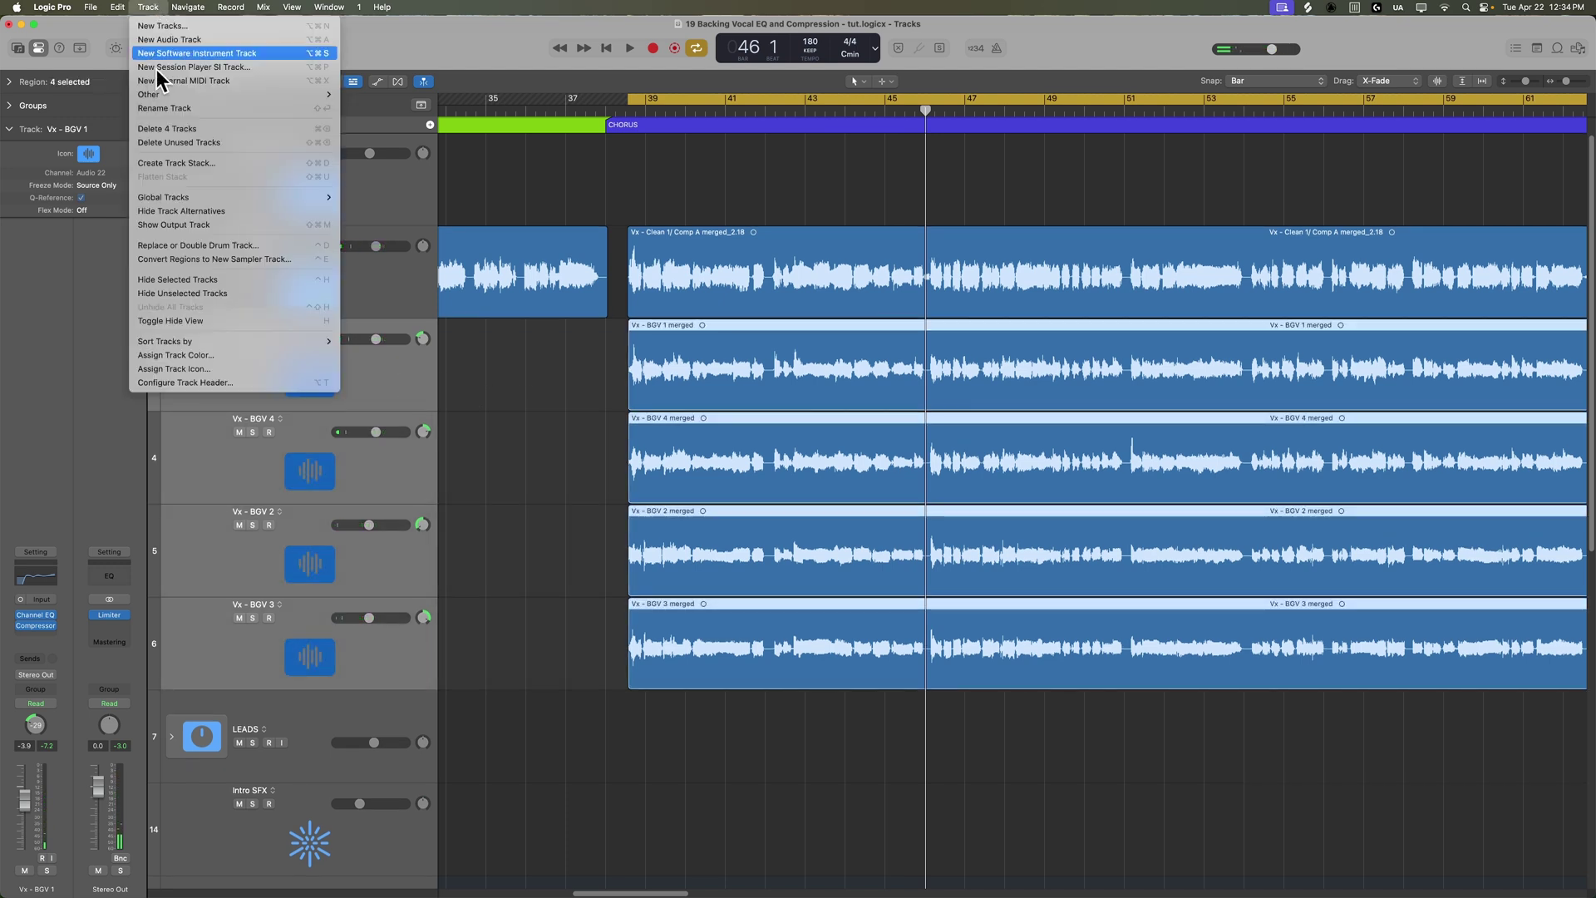
left_click(248, 171)
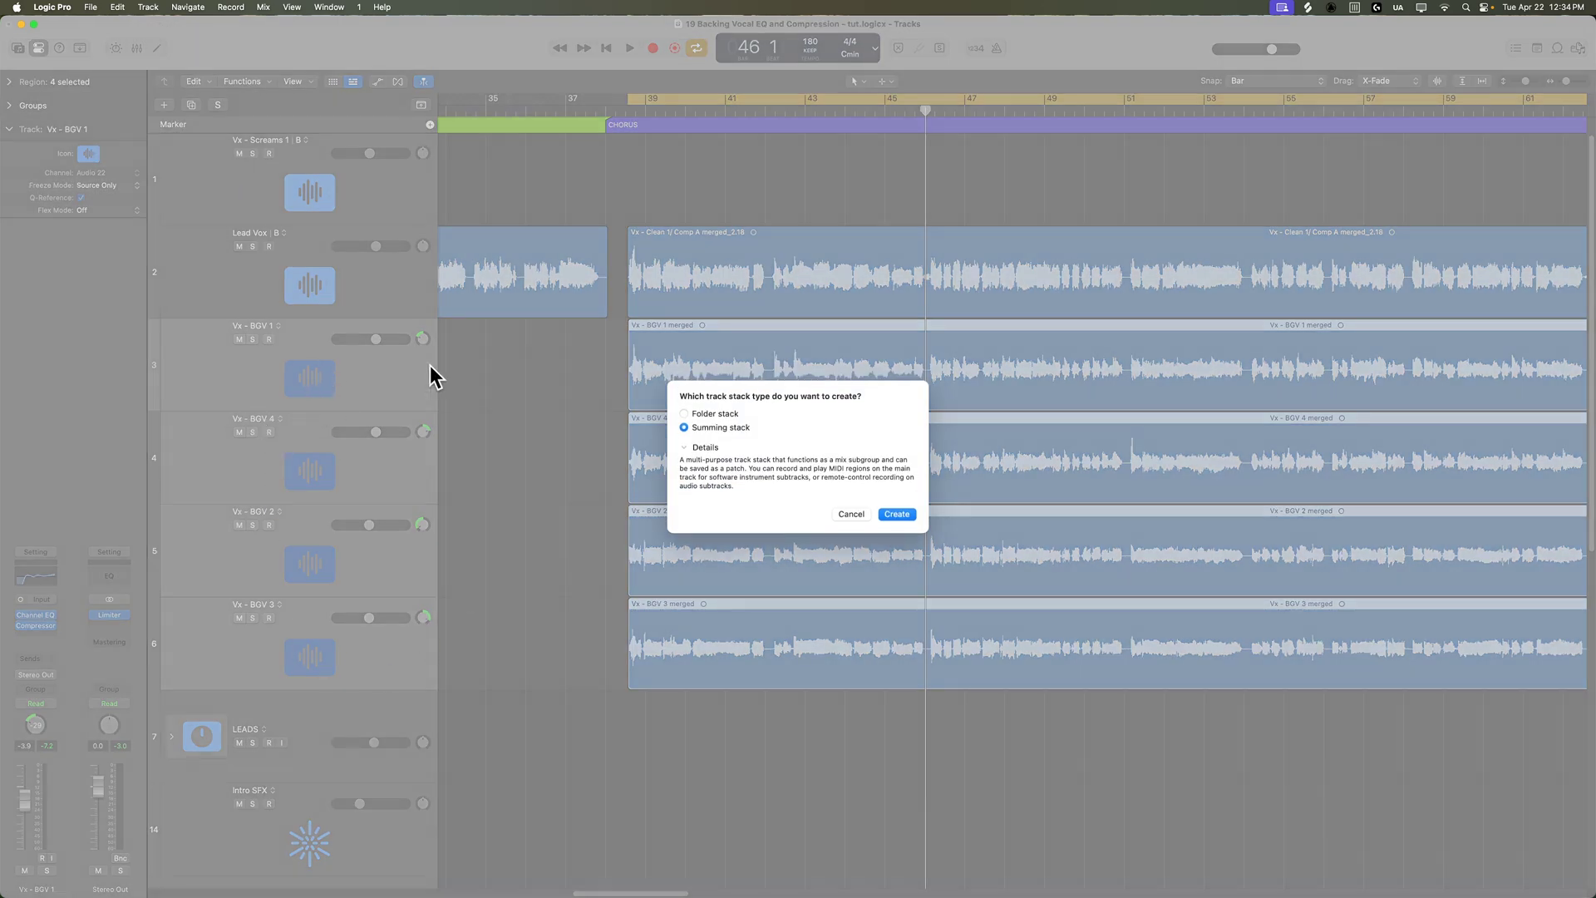
key("Up")
key("Down")
left_click(898, 513)
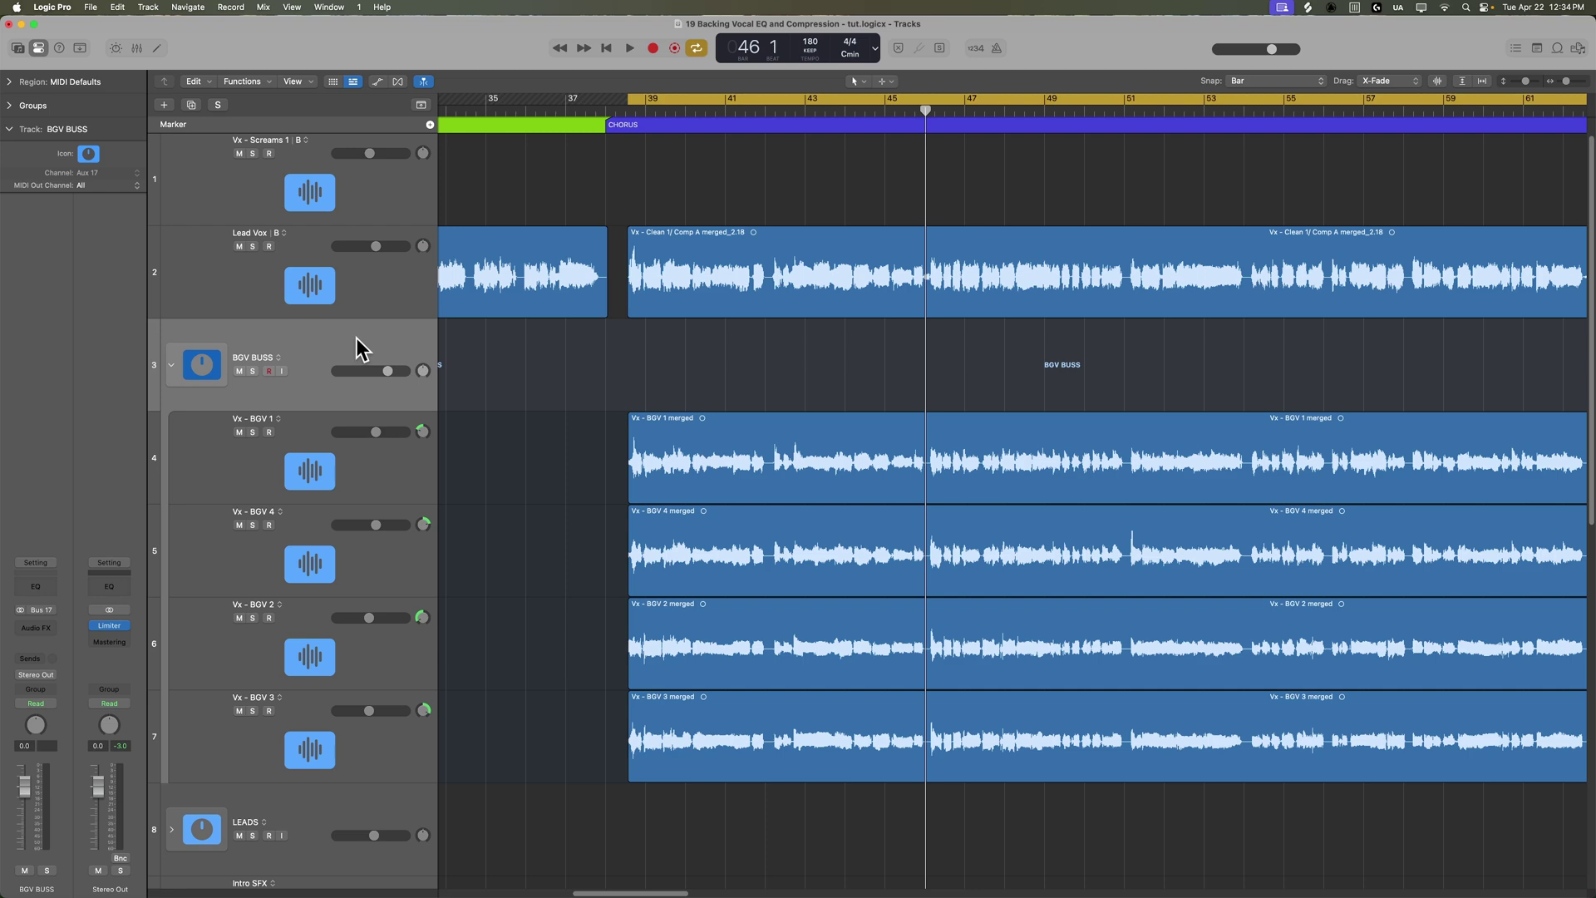
Solo BGV BUSS and insert a Compressor in its Audio FX slot.
key("s")
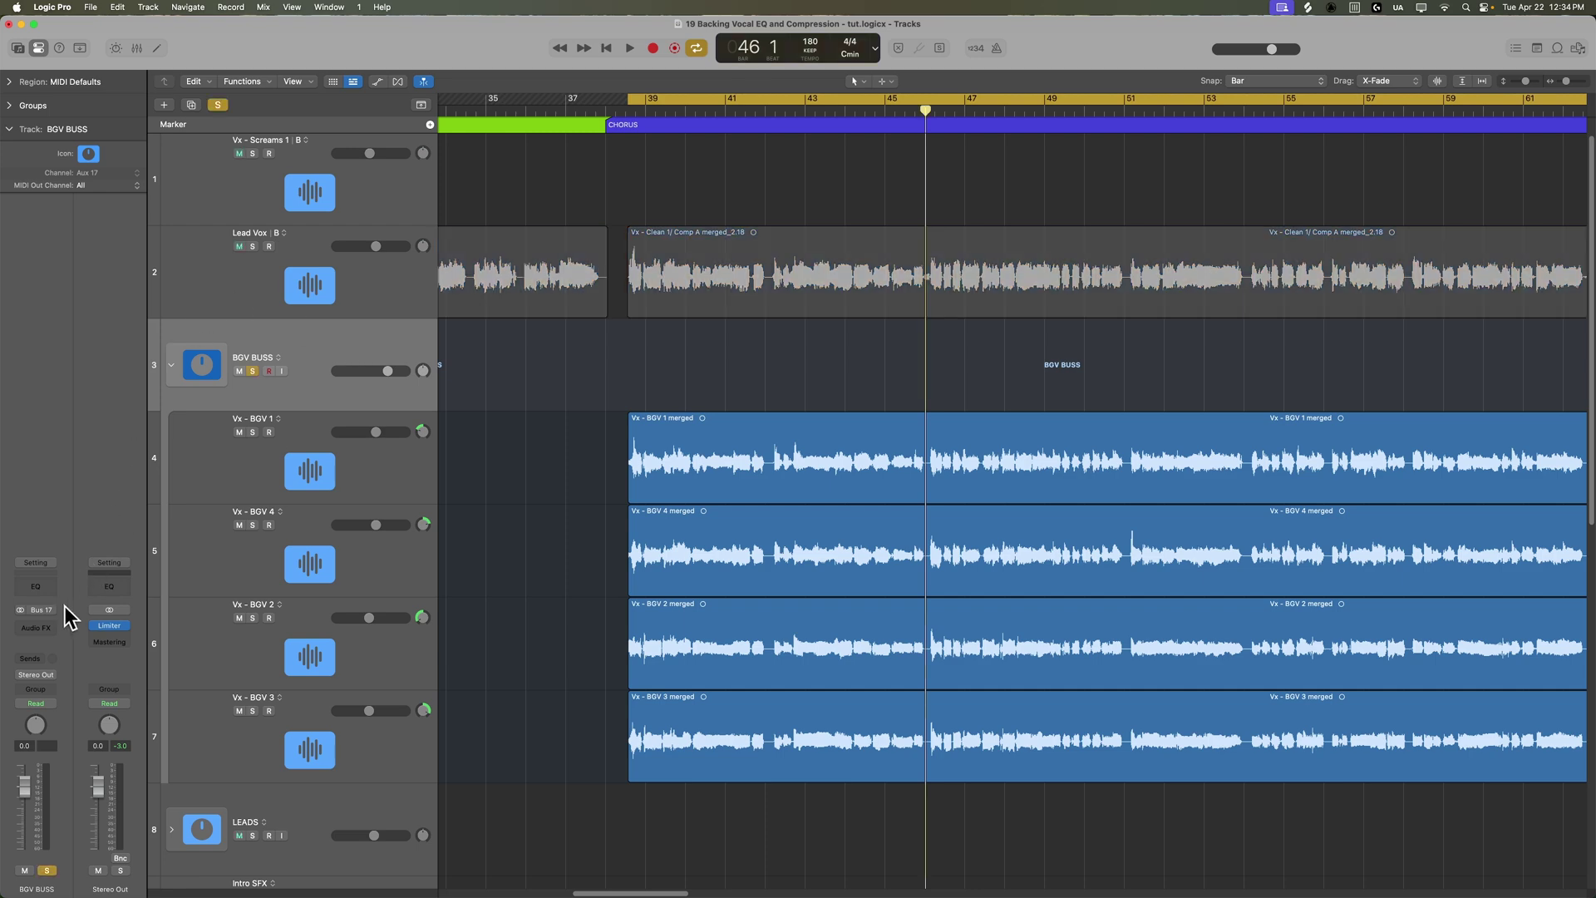
left_click(34, 628)
left_click(96, 727)
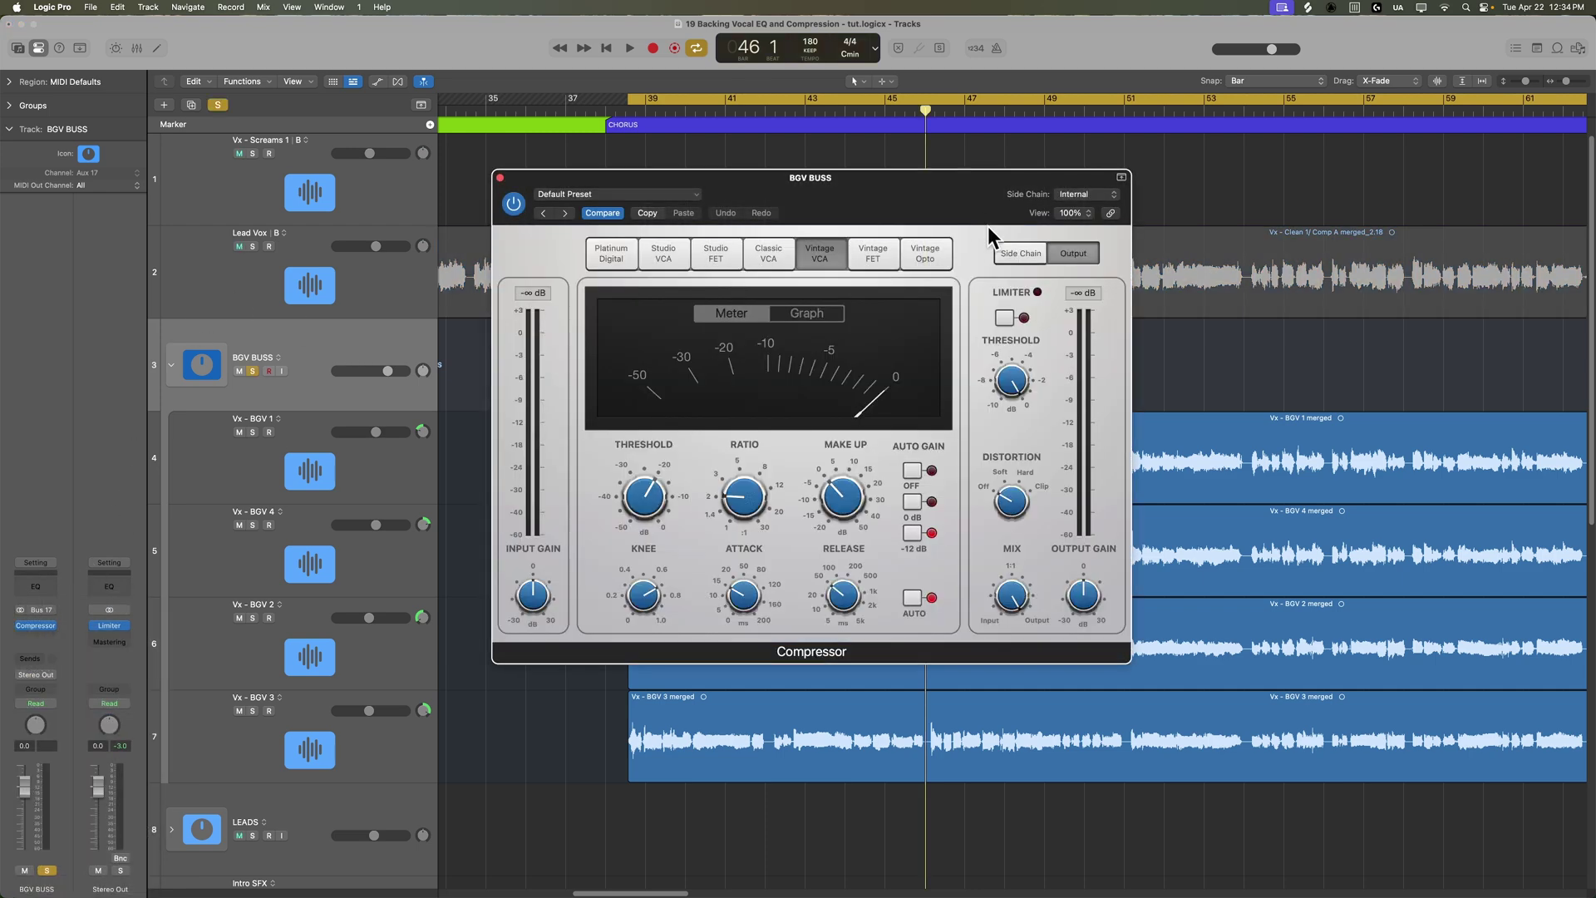
left_click_drag(956, 197, 1320, 224)
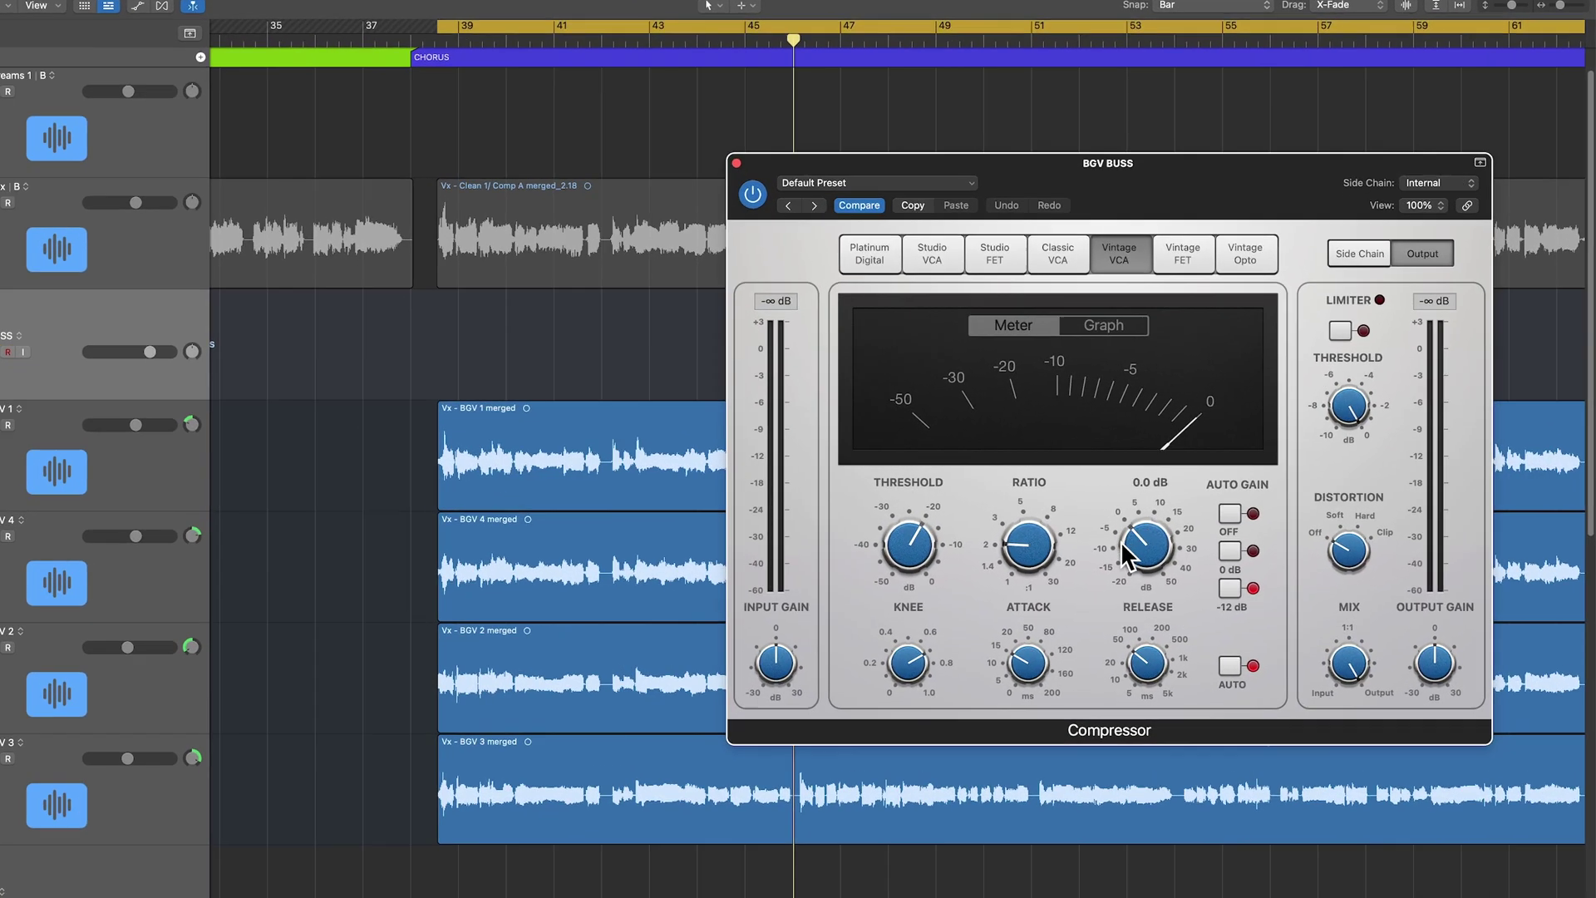
key("space")
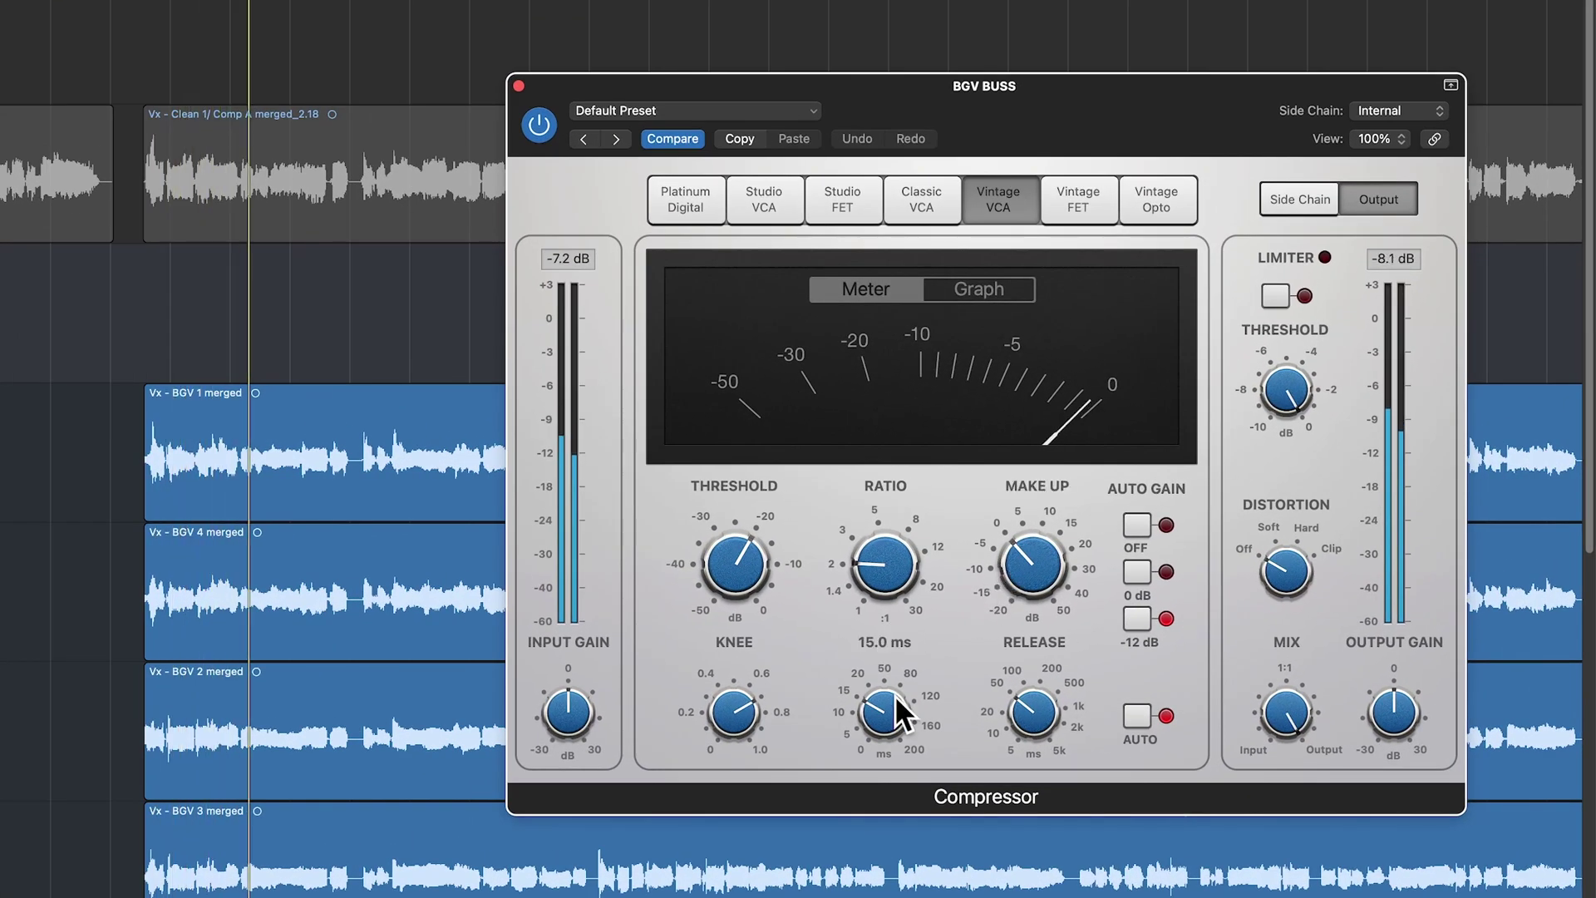
Raise the ratio to about 3.3:1, shorten attack to 5.5 ms, shorten release and lower the knee.
left_click_drag(896, 592, 921, 525)
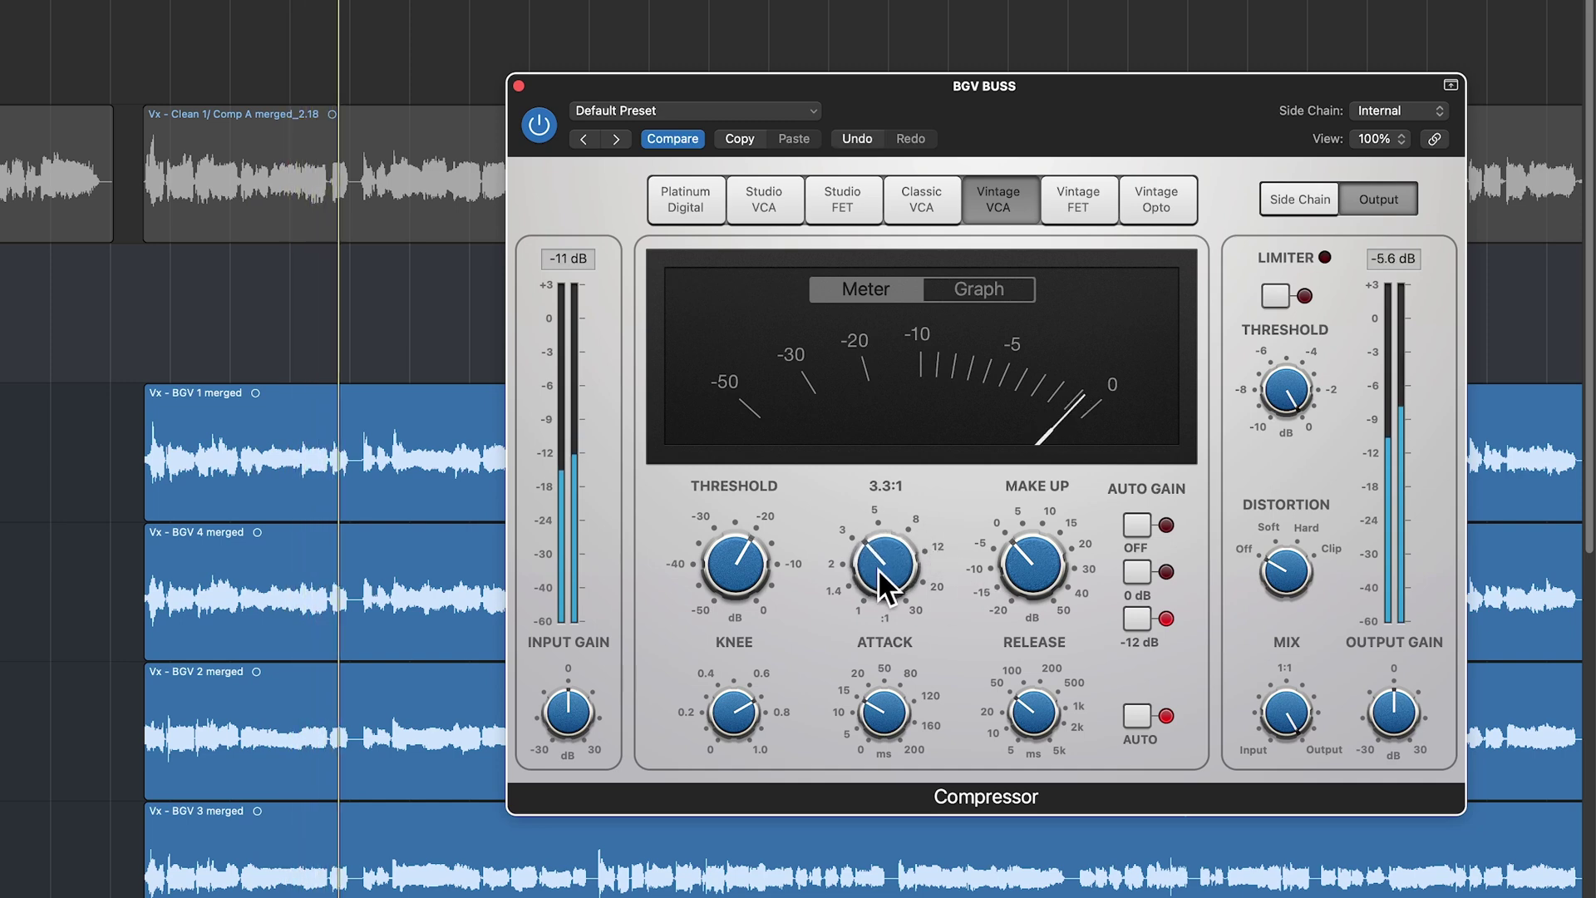
scroll(881, 565, "up", 3)
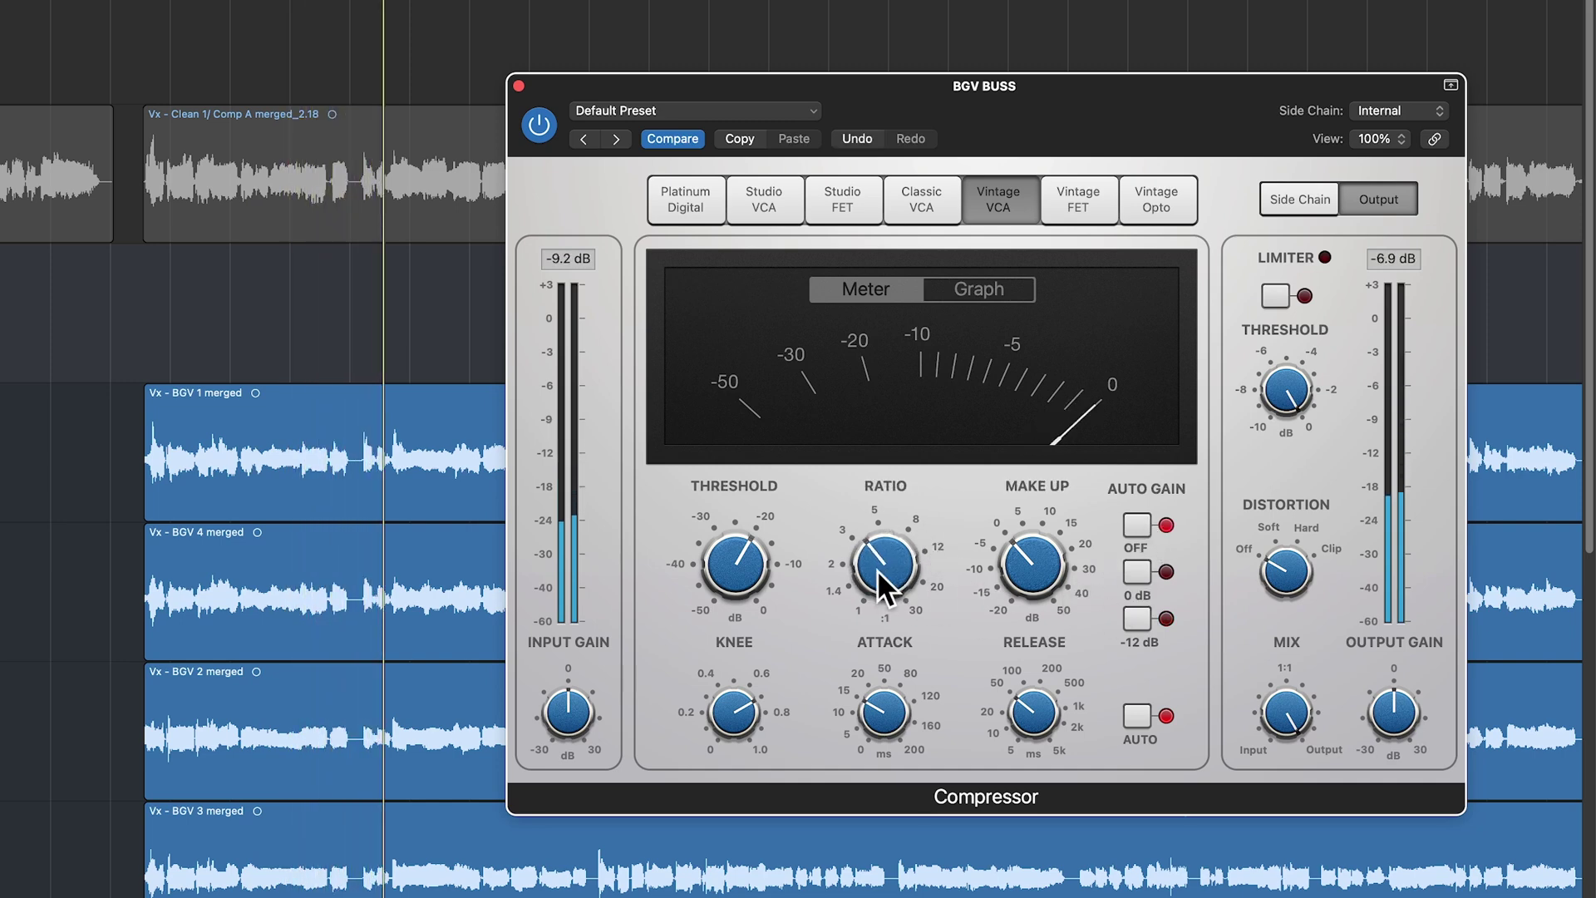
left_click_drag(859, 579, 886, 542)
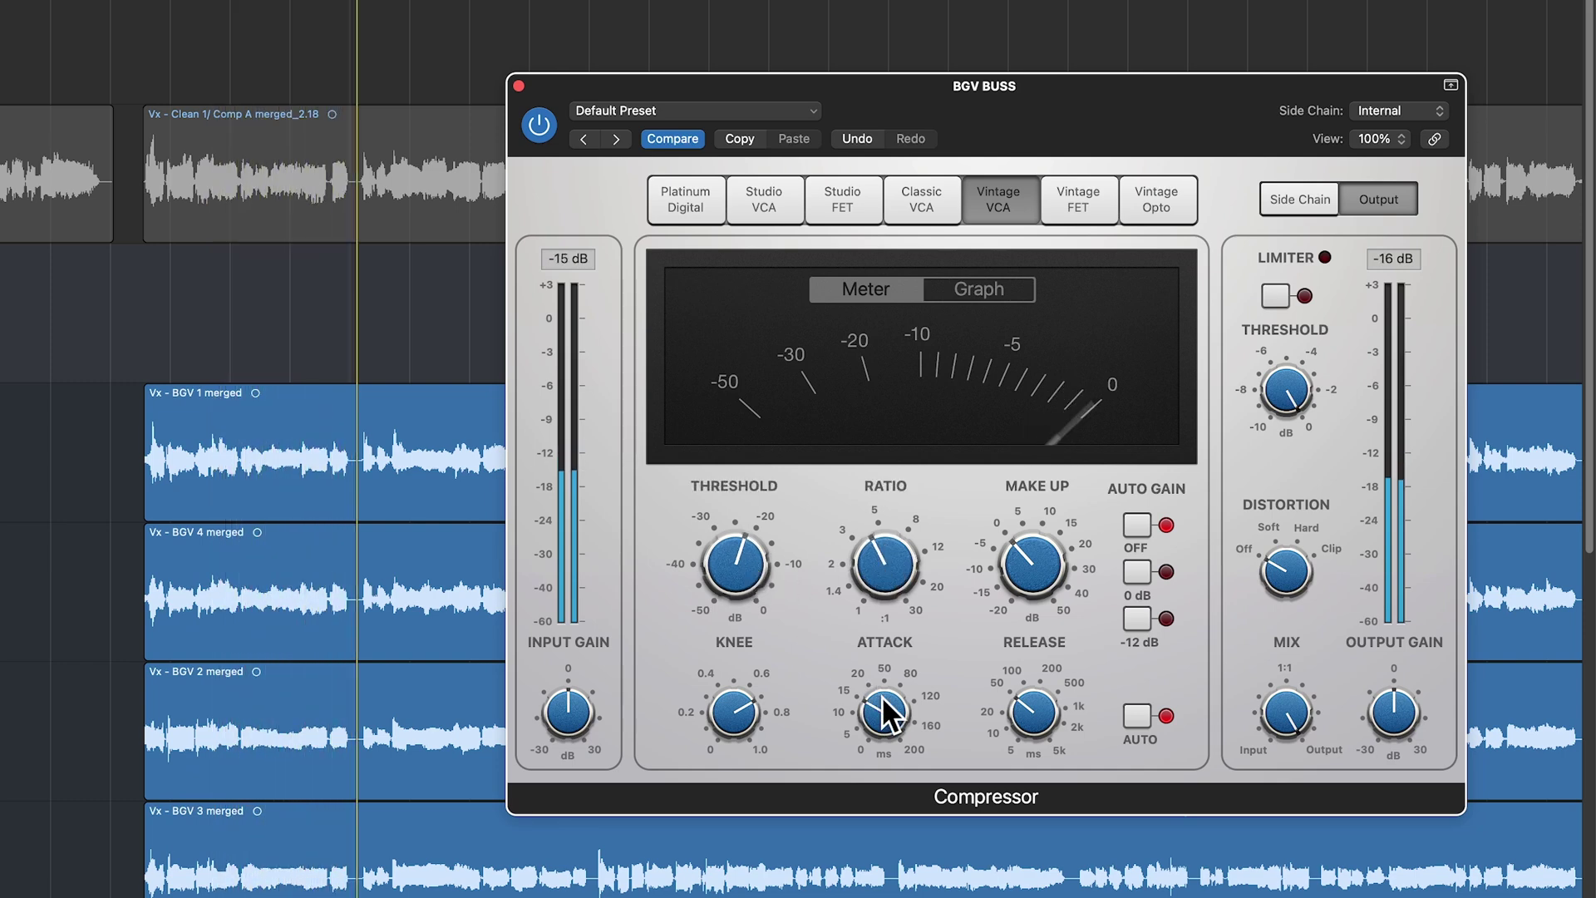
left_click_drag(879, 709, 879, 737)
left_click_drag(1031, 711, 1033, 727)
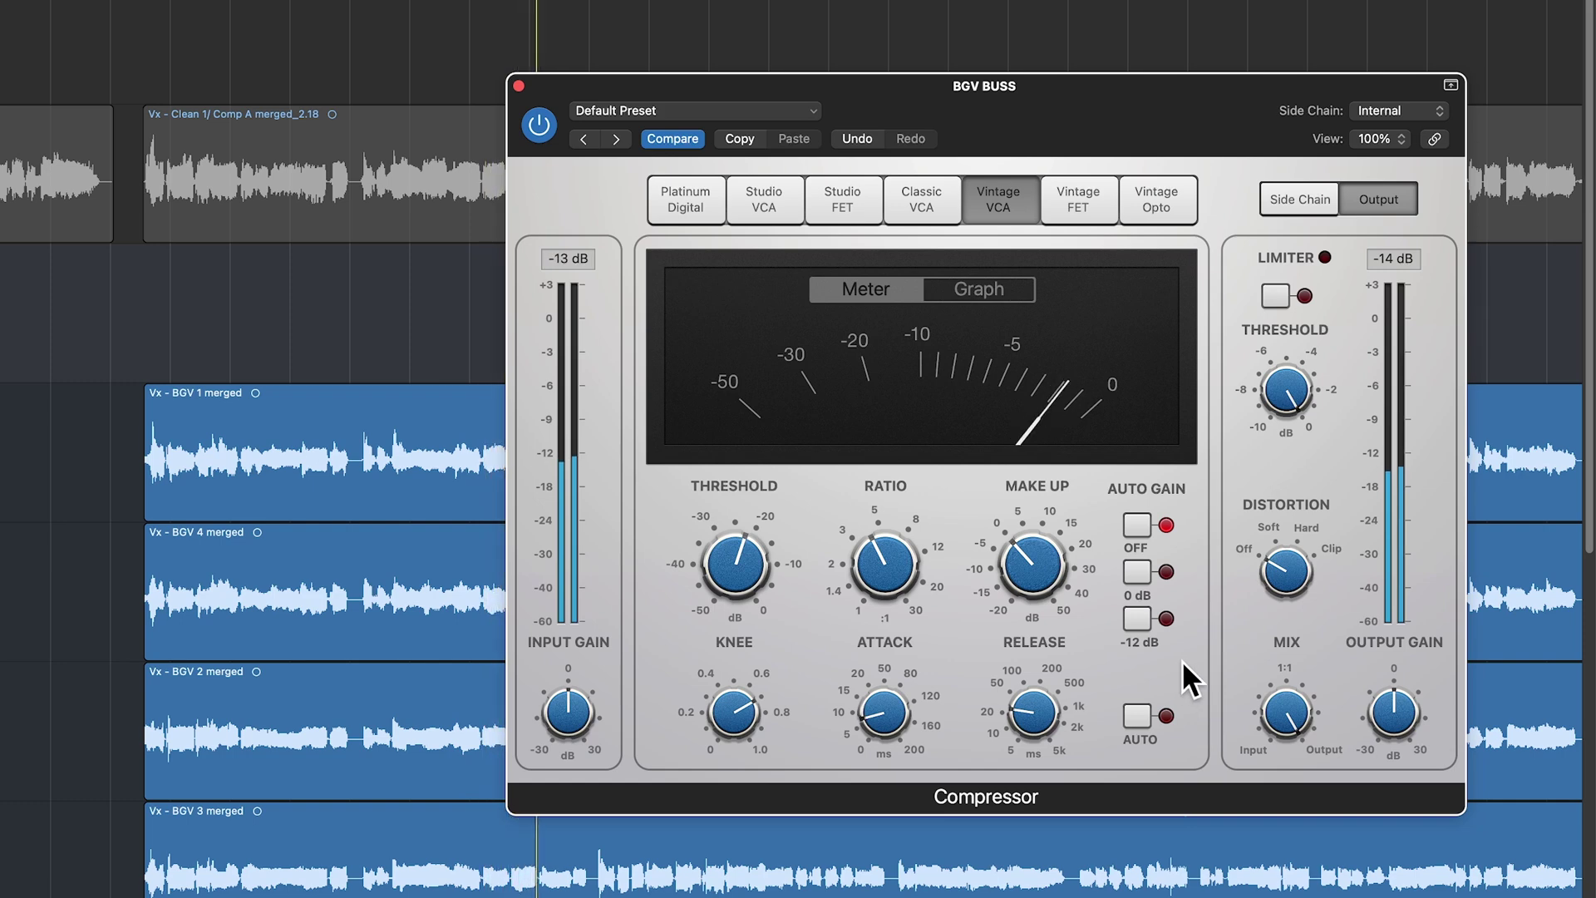
left_click_drag(753, 732, 721, 744)
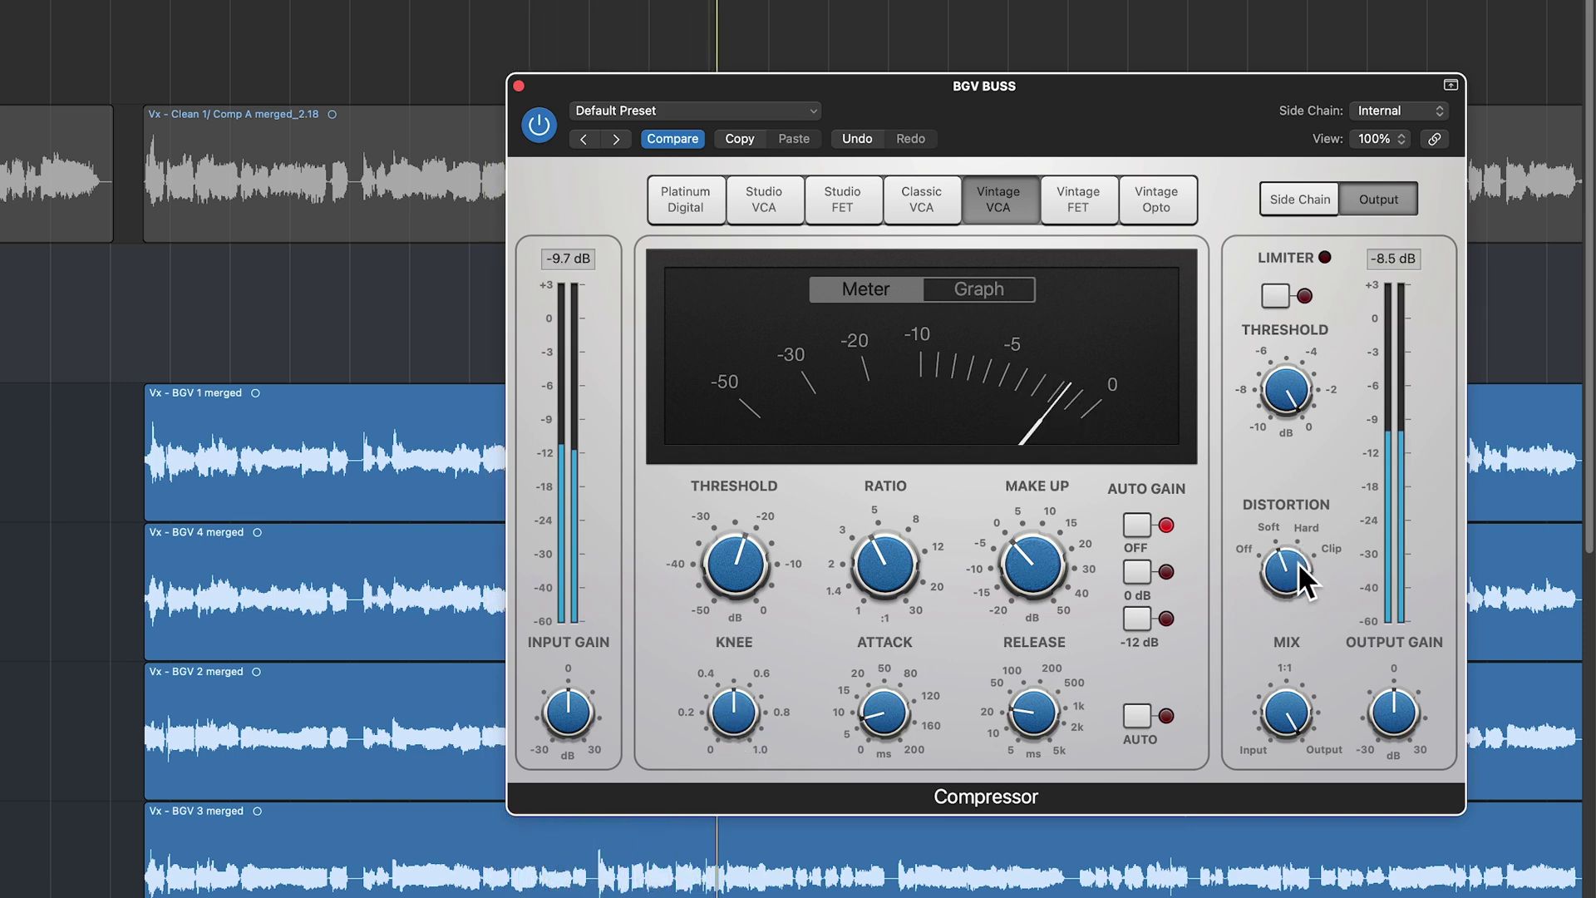
Push distortion toward Hard, set the ratio to 3.6:1 and the mix to 79.5%.
left_click_drag(1298, 561, 1209, 673)
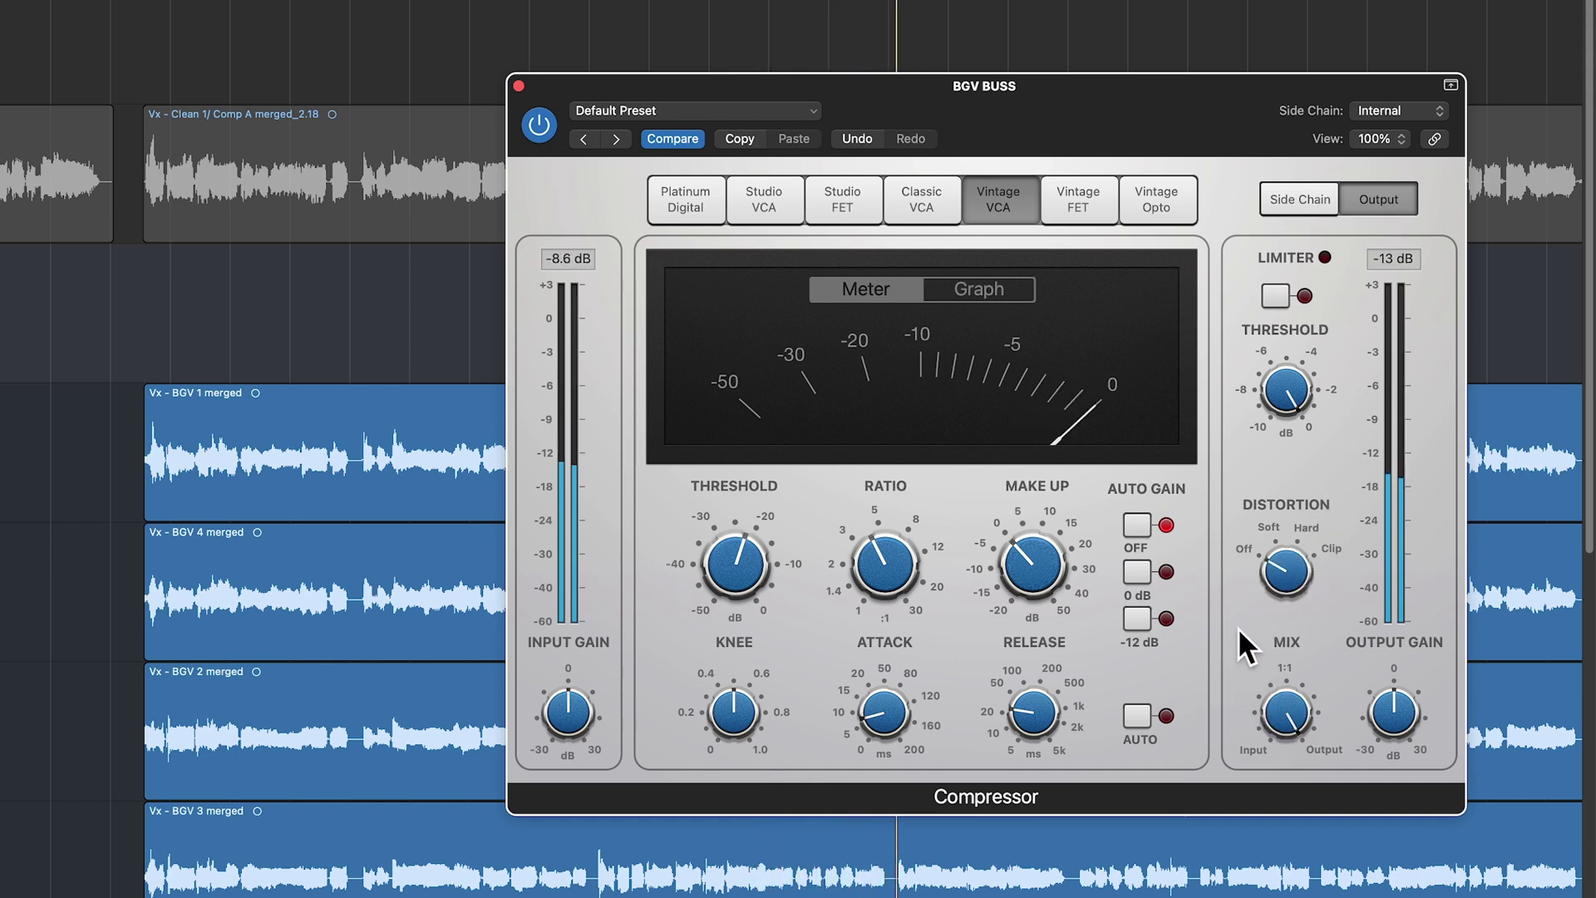
left_click_drag(879, 570, 880, 577)
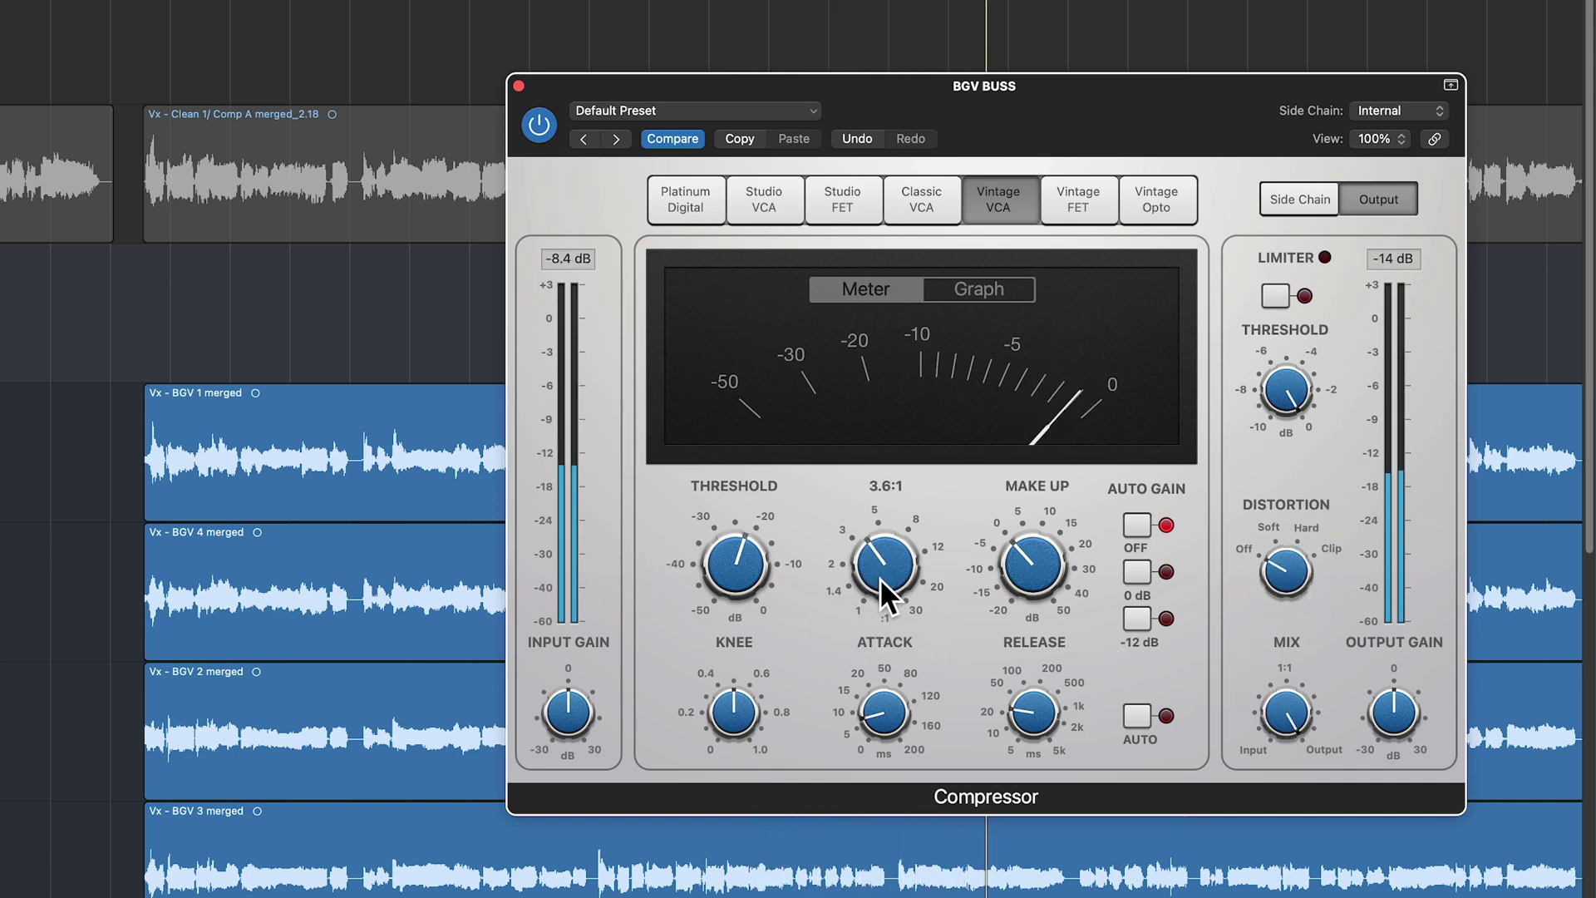
left_click_drag(1303, 726, 1291, 759)
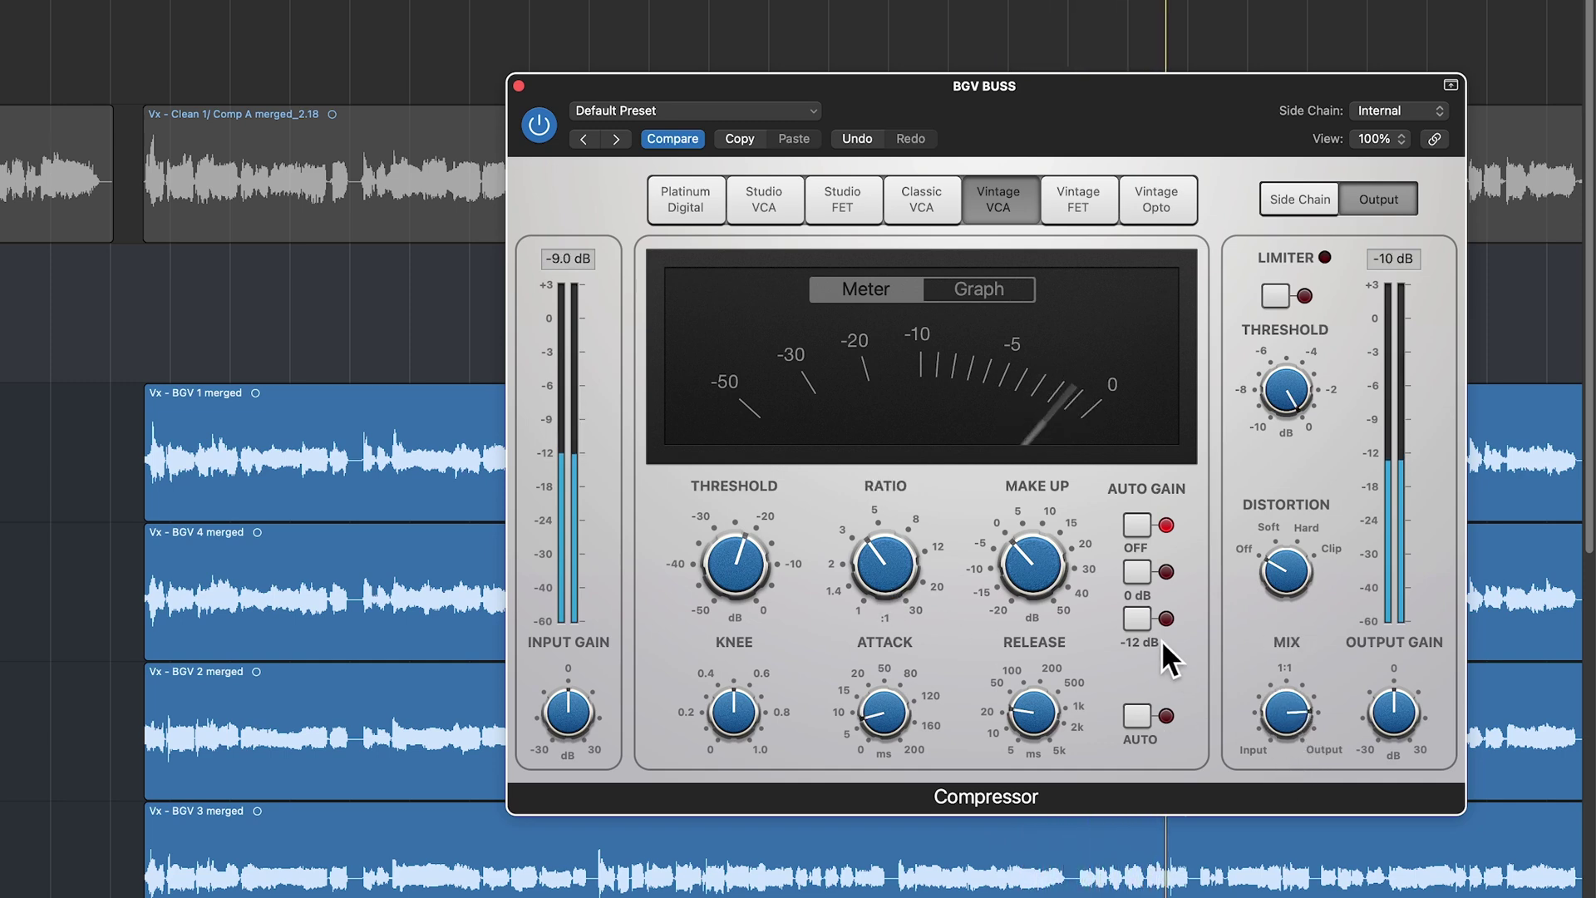
mouse_move(891, 578)
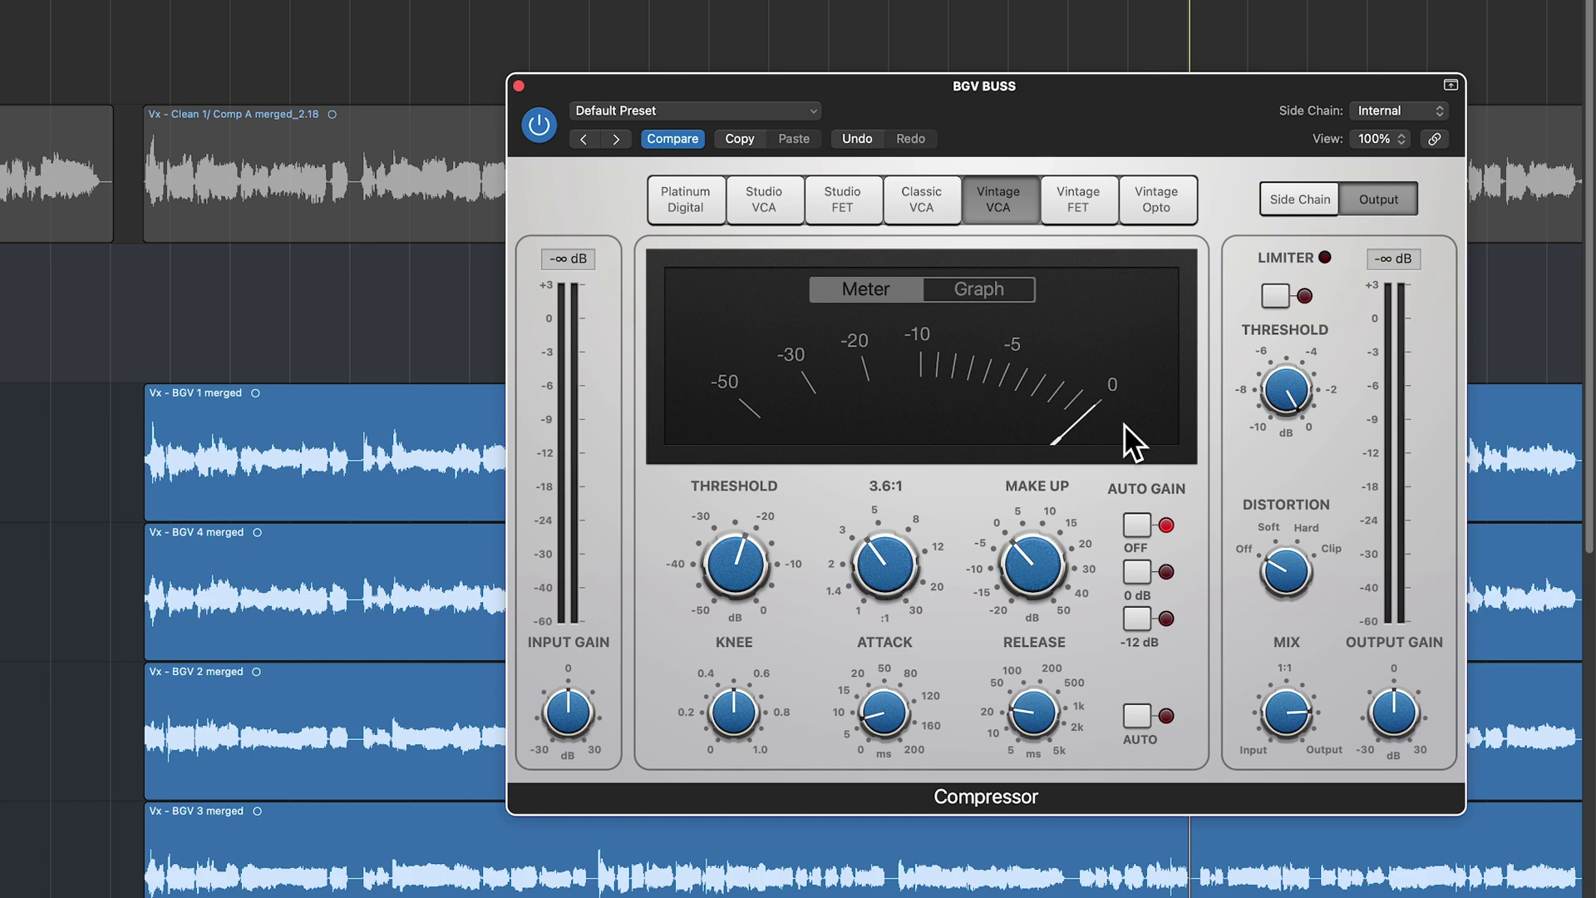
left_click(1303, 200)
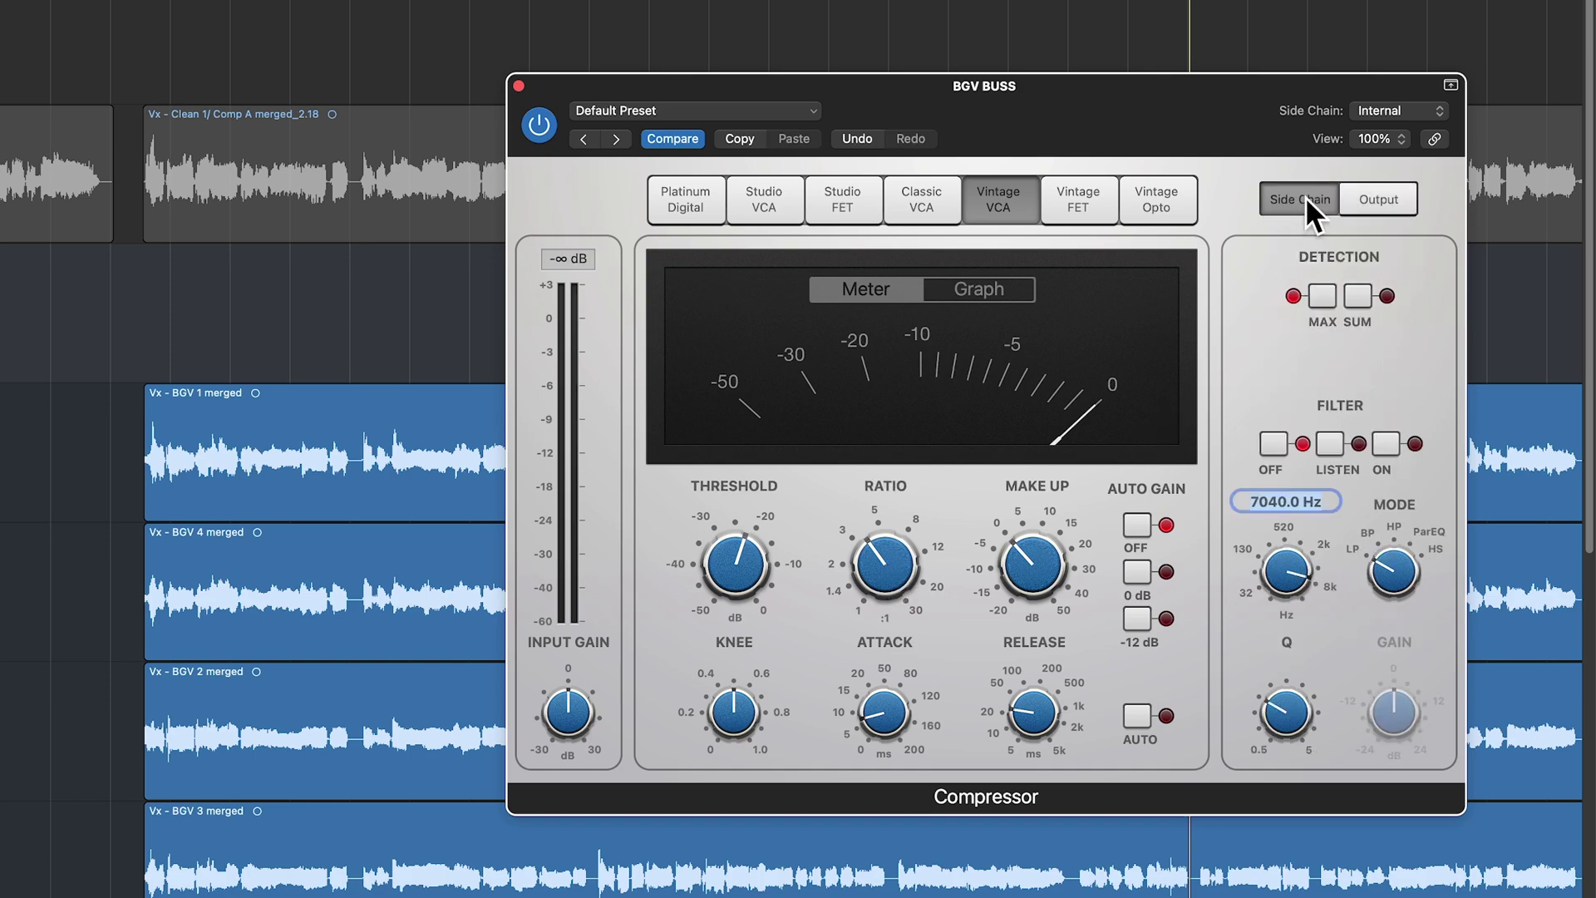
left_click(1360, 201)
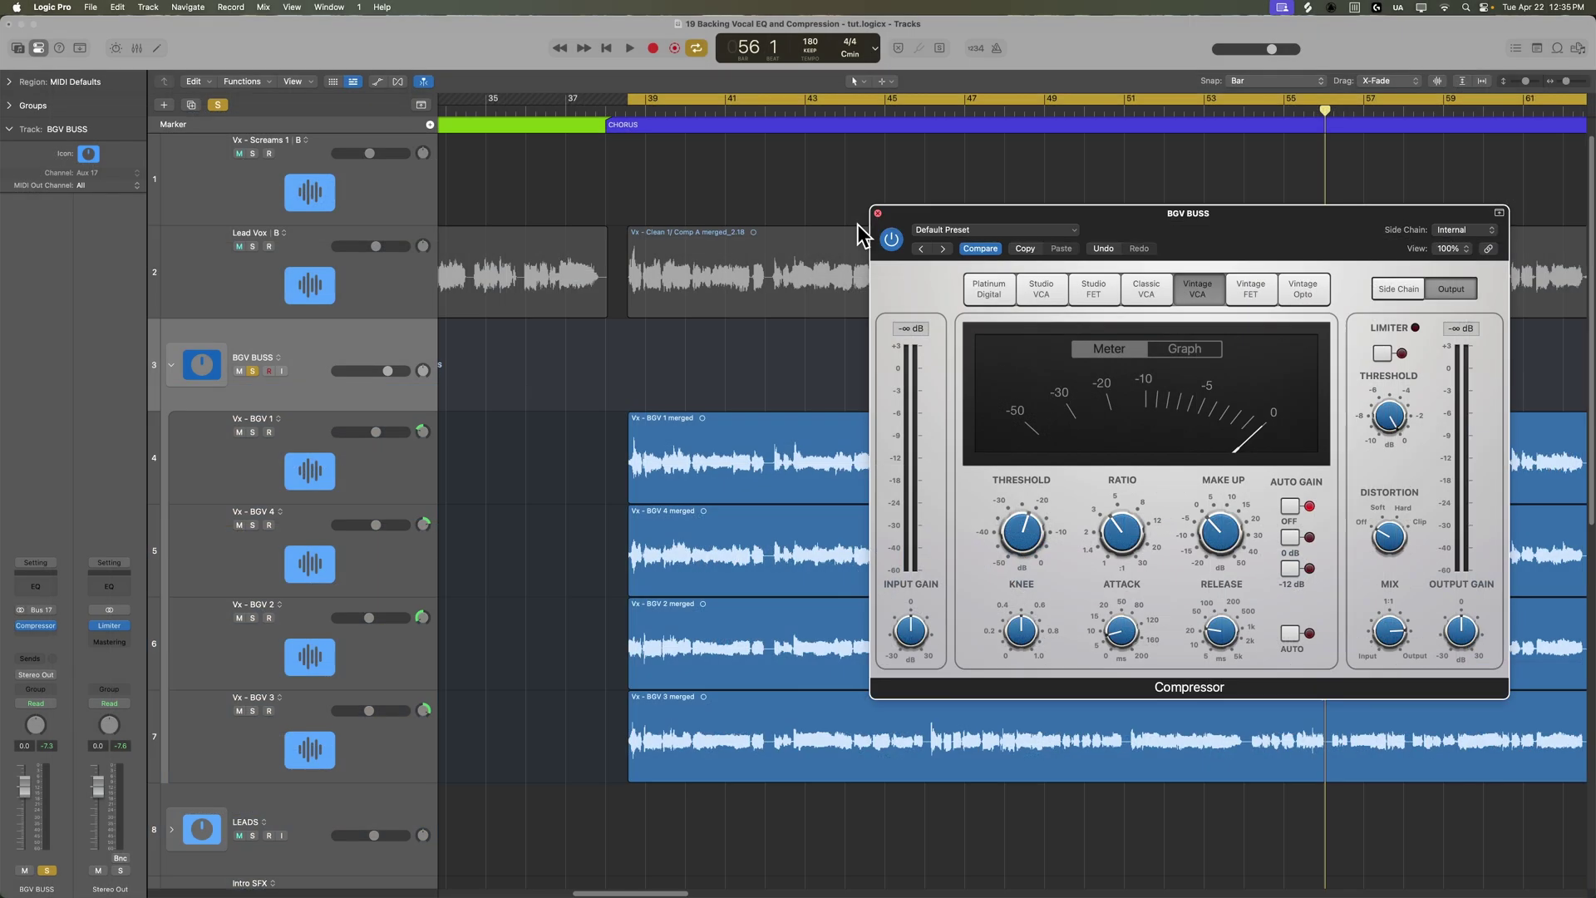
Close the compressor, collapse the BGV BUSS stack, disable Cycle and set the playhead to bar 33.
left_click(519, 86)
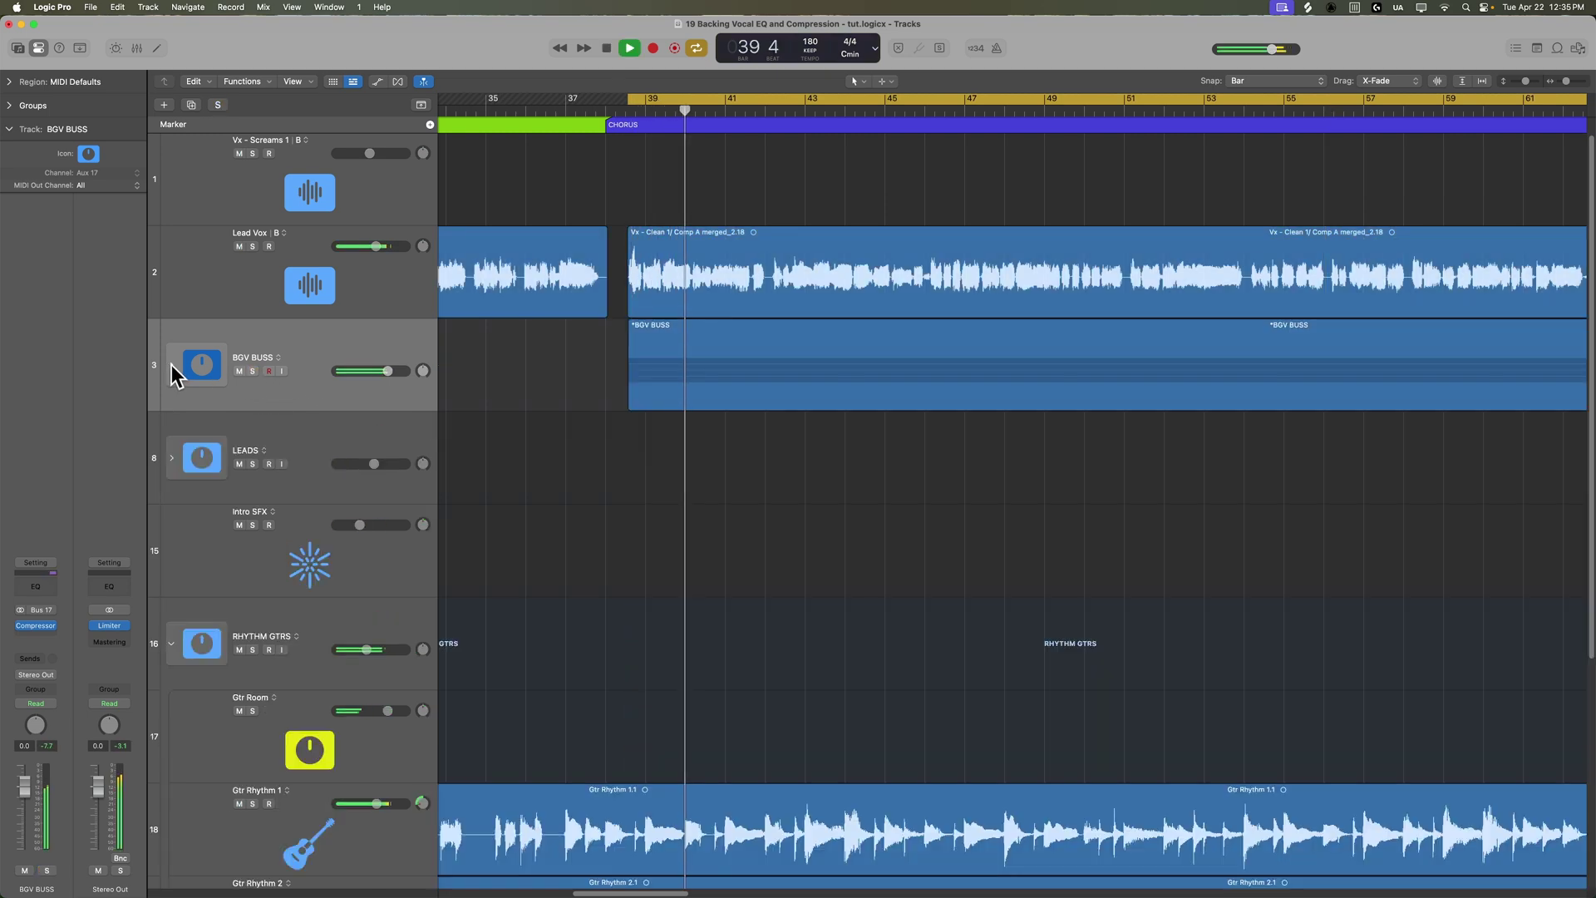
left_click(172, 366)
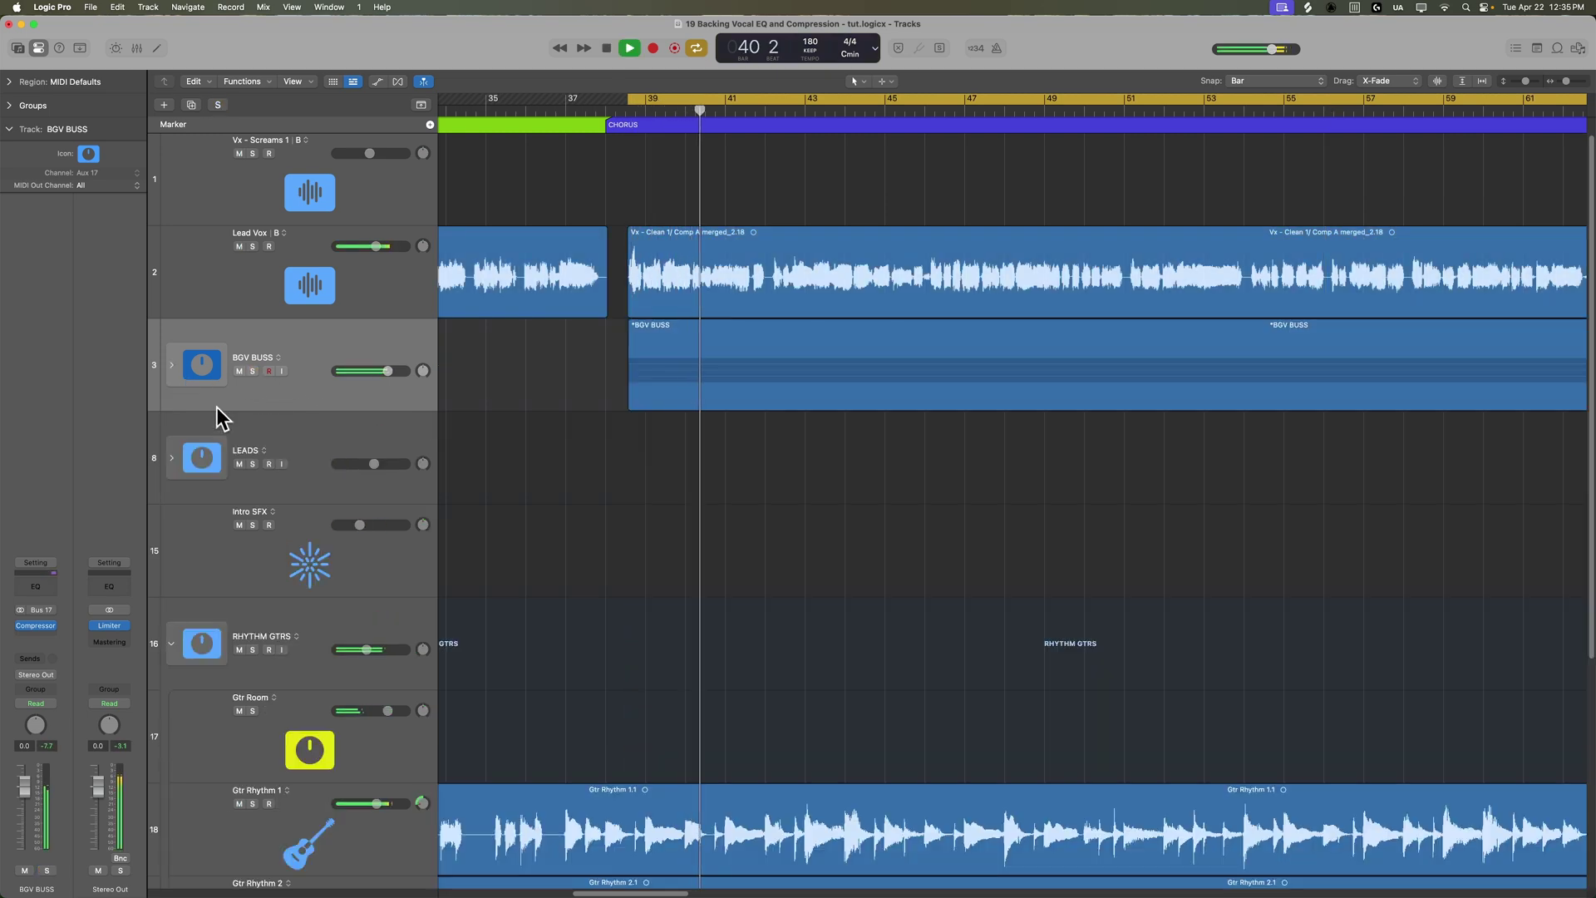
key("c")
key("super+Left")
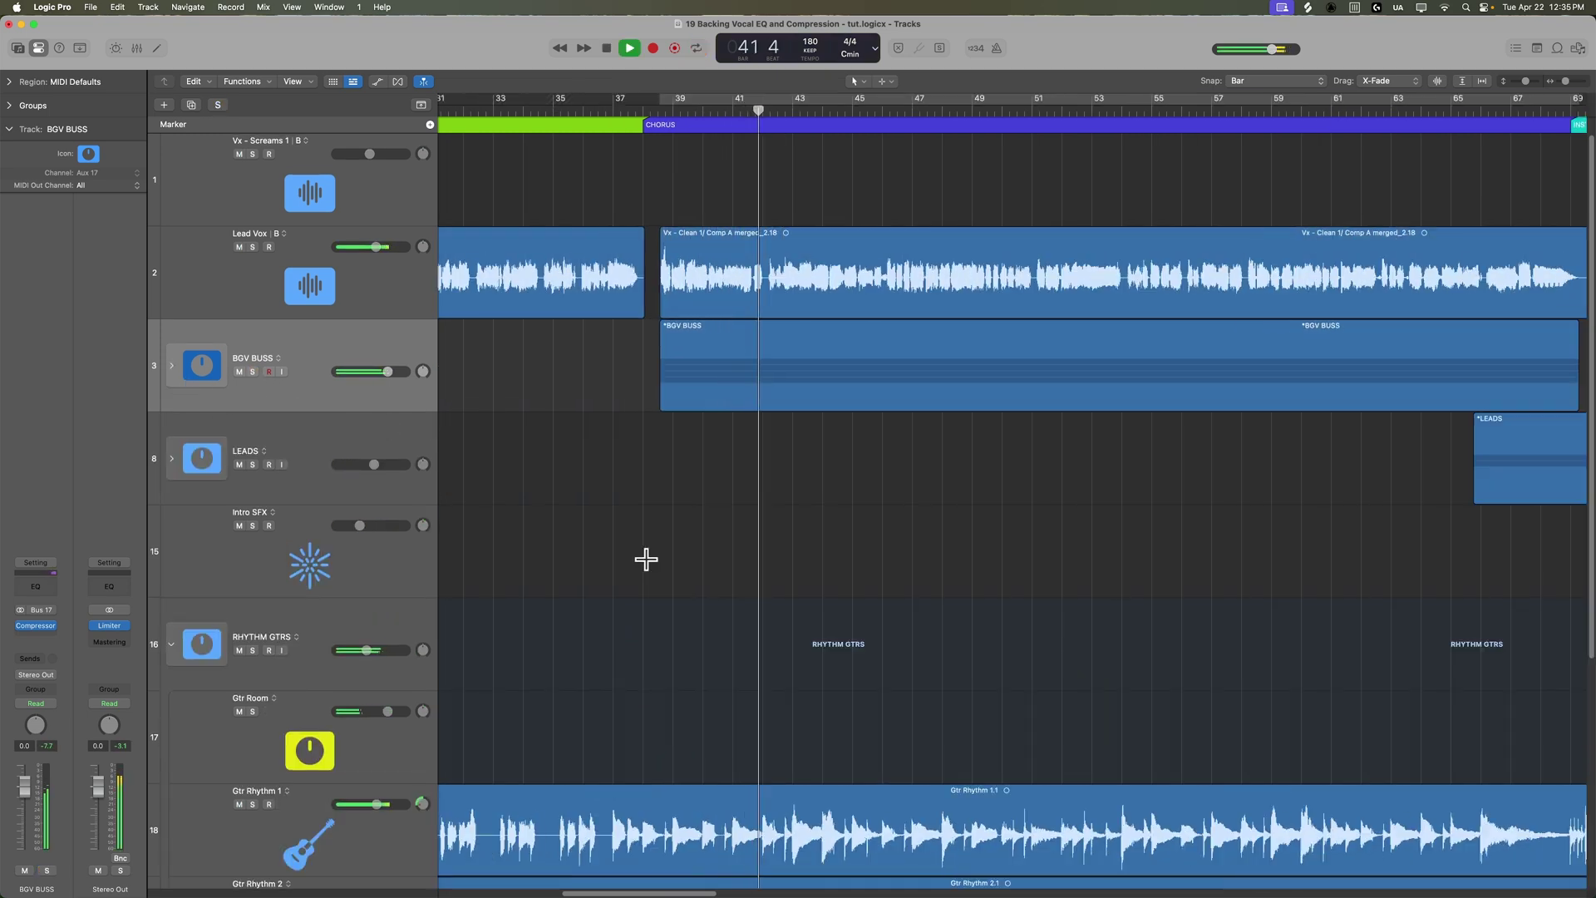
key("super+Left")
key("super+Left")
key("super+Left")
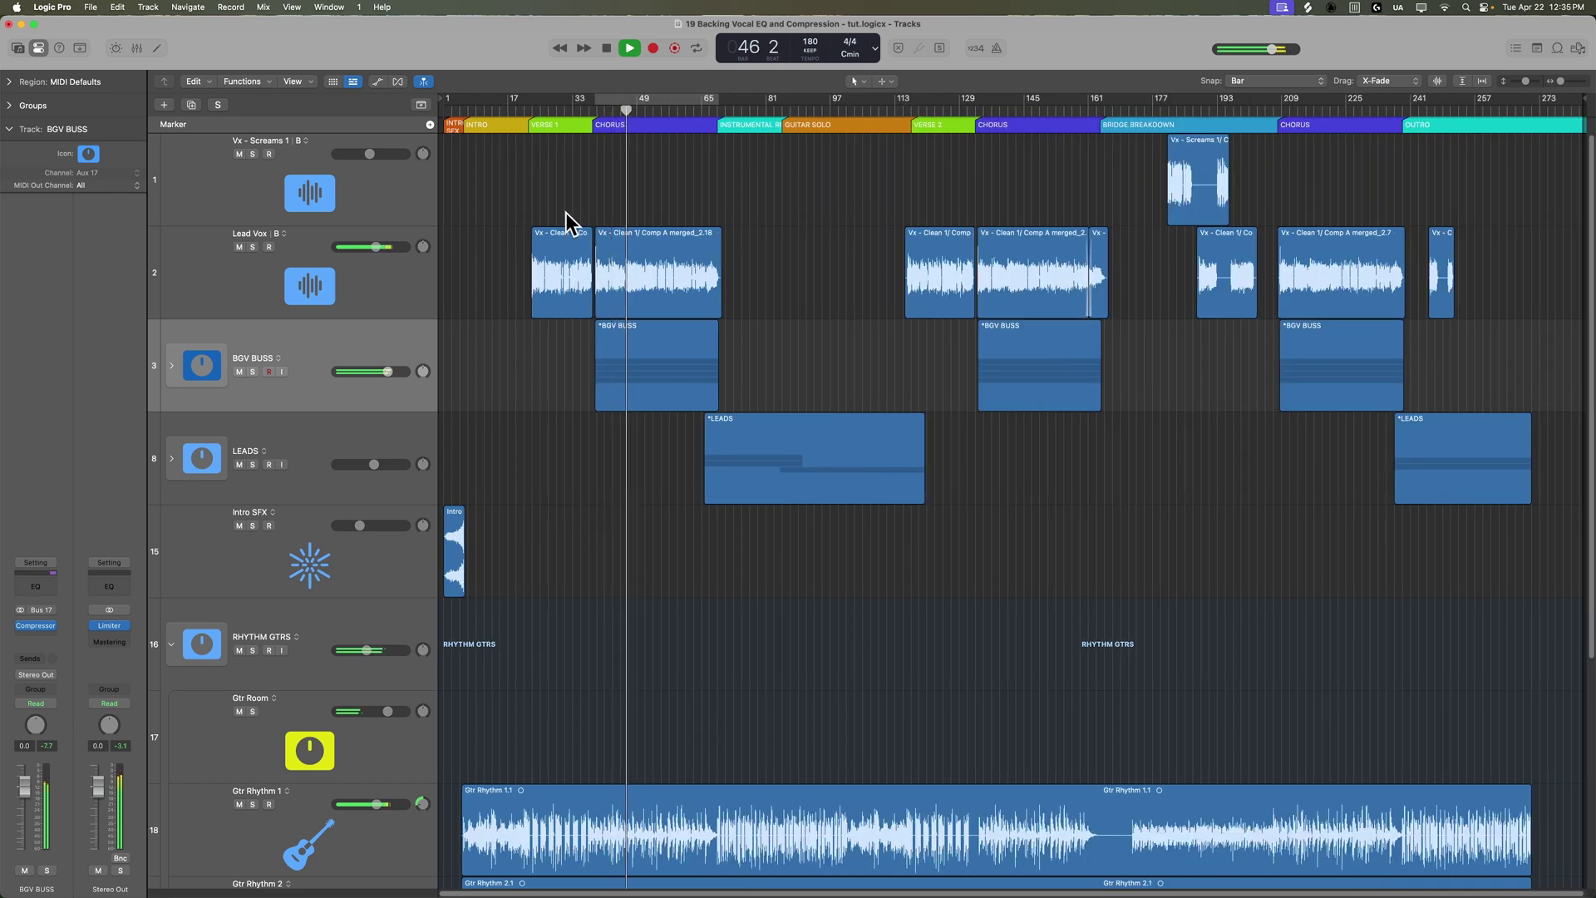
left_click(573, 111)
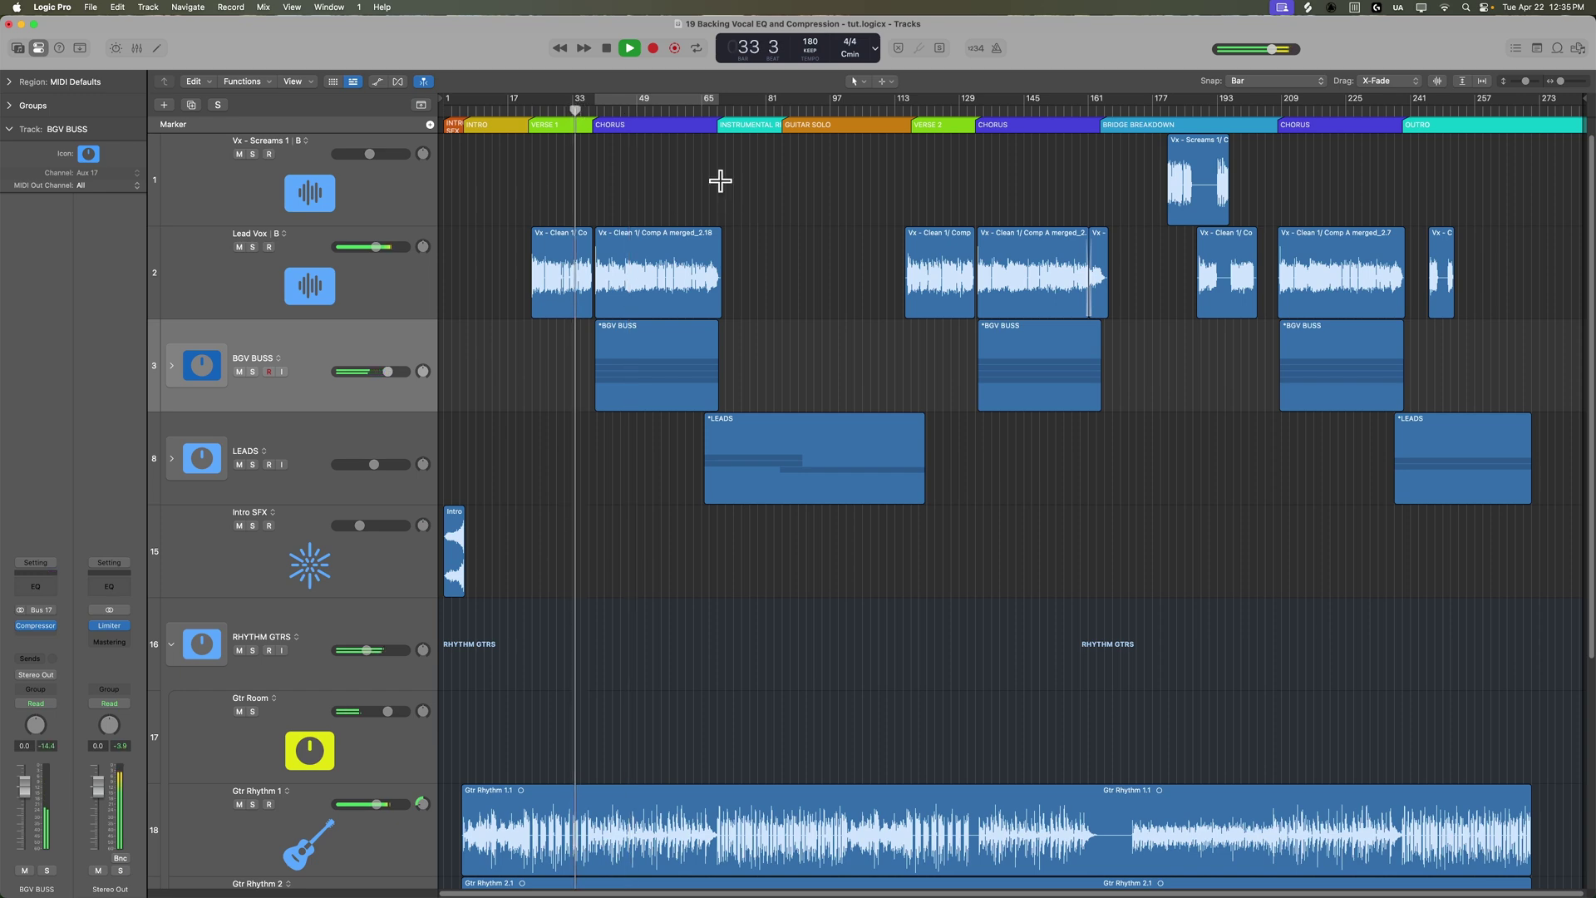
Reopen the BGV BUSS Compressor to check the bus compression, then close it.
key("super+Right")
key("super+Right")
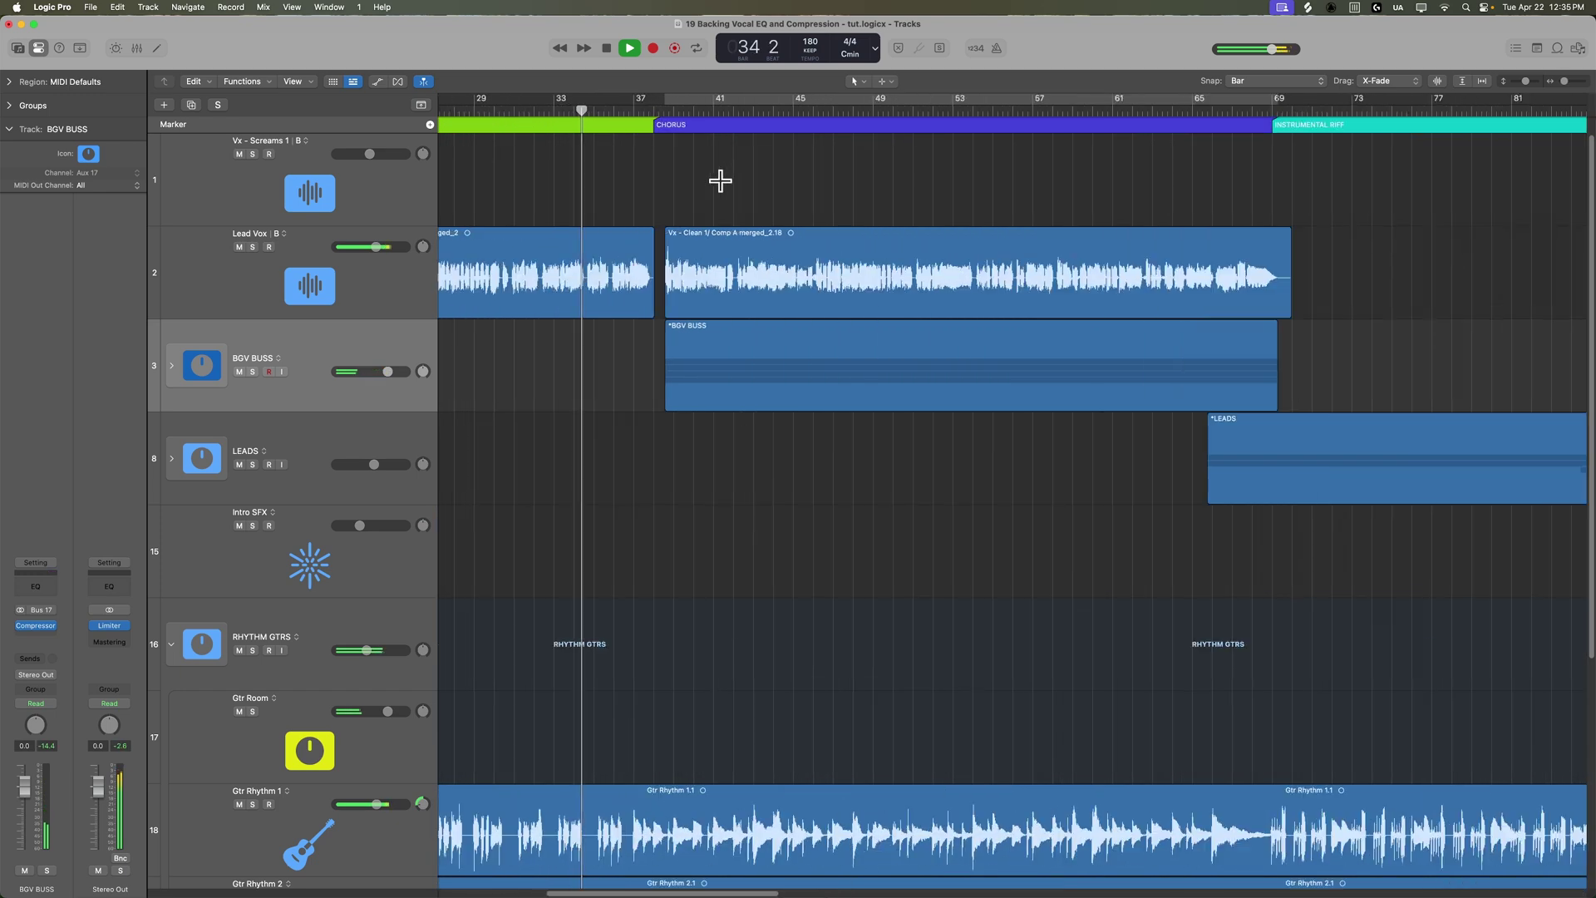
left_click(42, 627)
left_click_drag(1285, 216, 1323, 369)
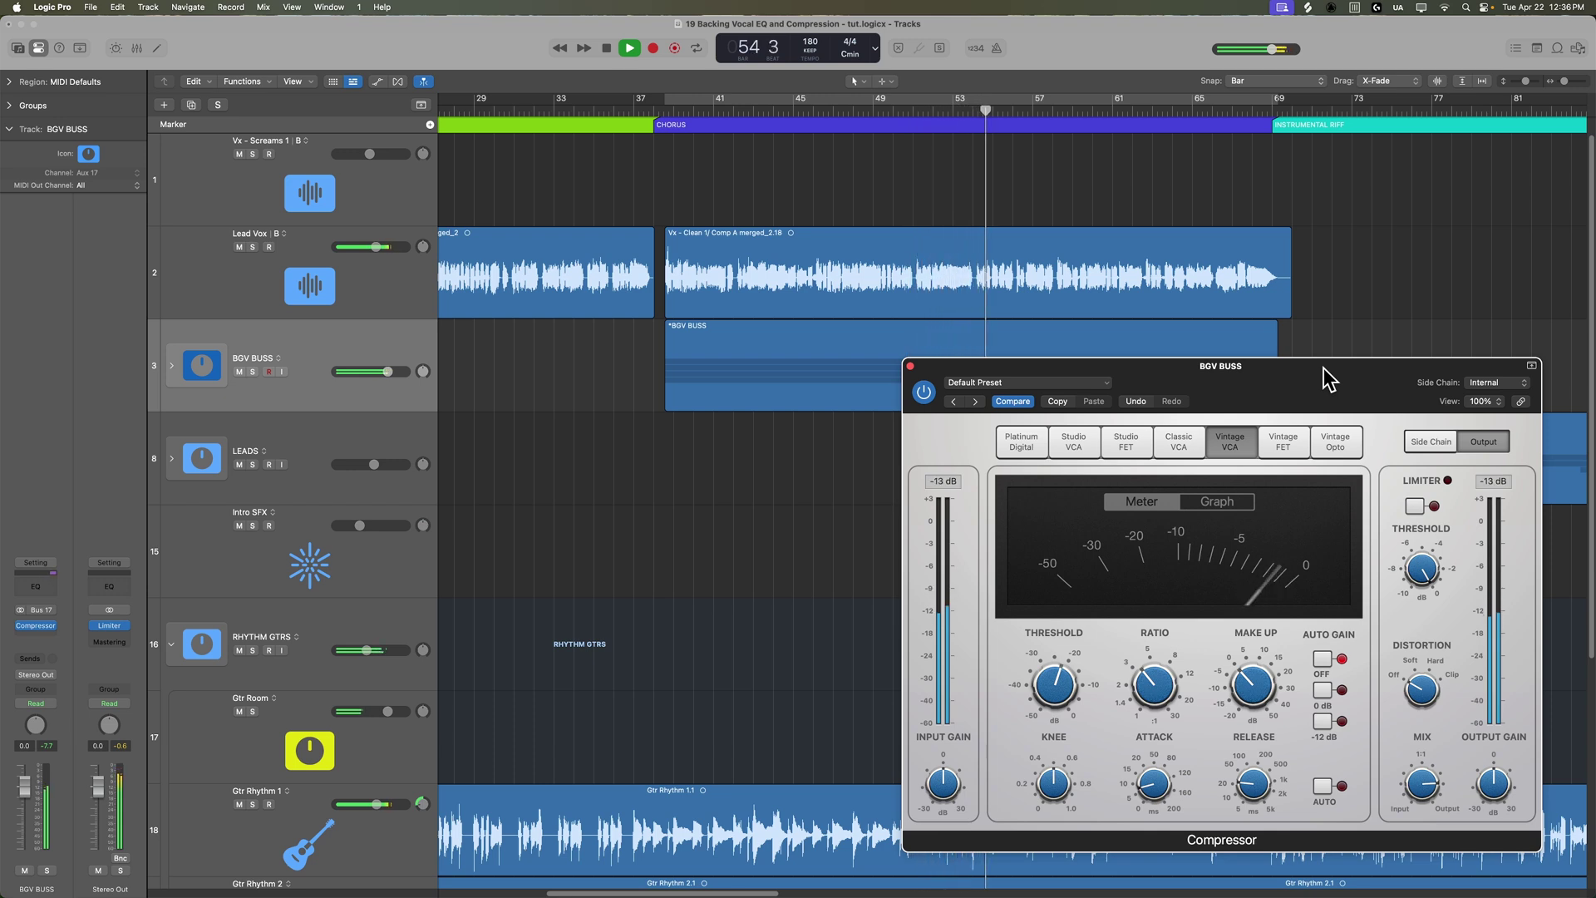
left_click(910, 366)
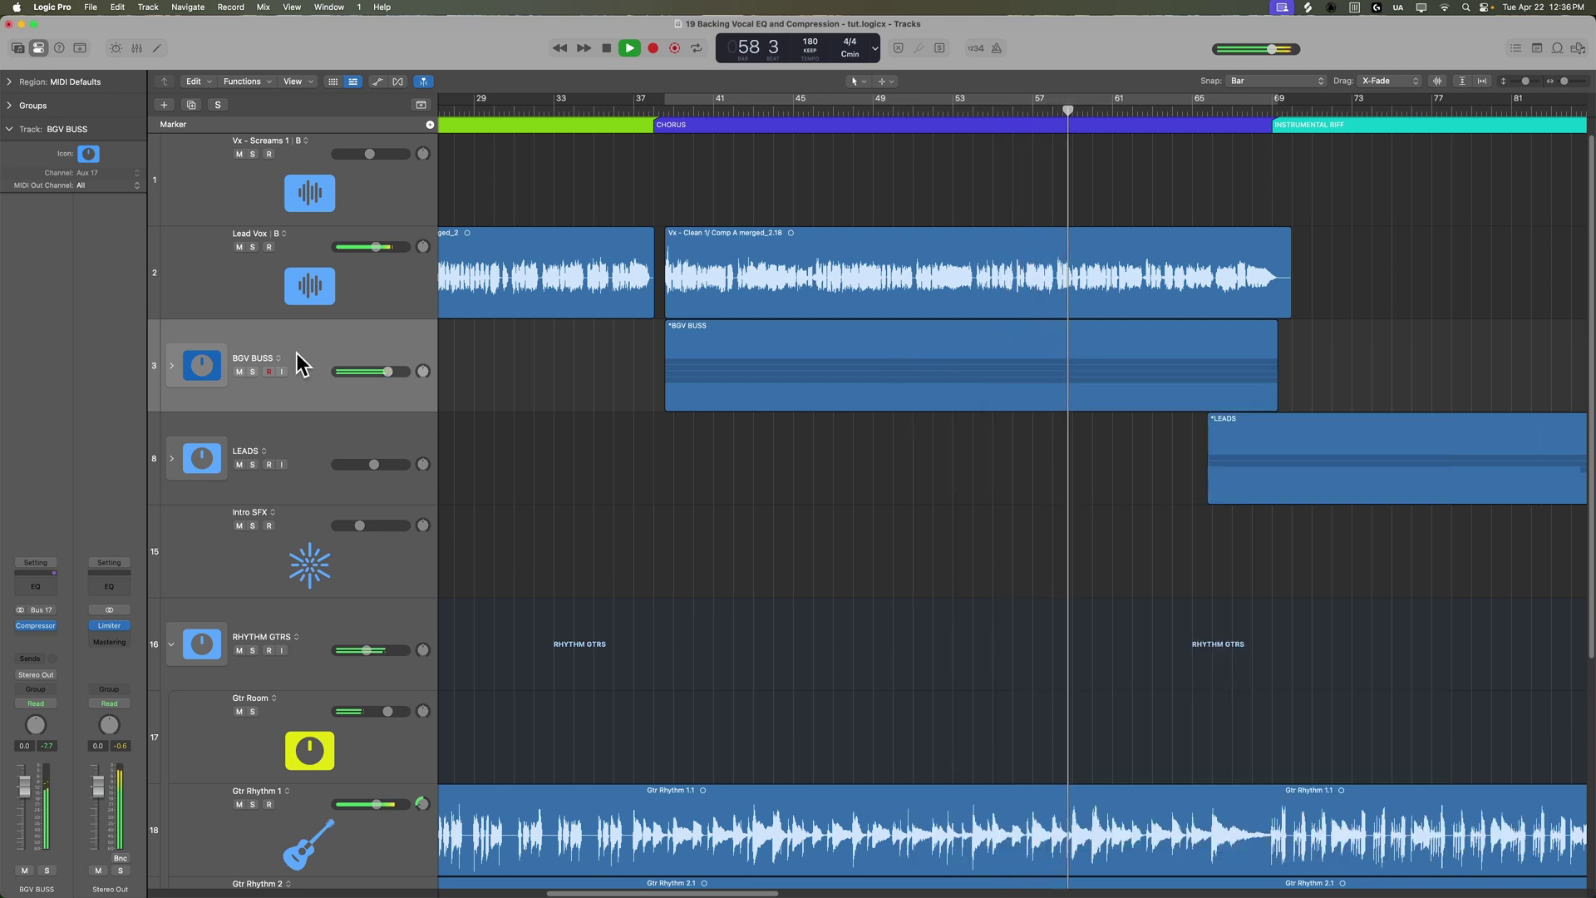
Expand the BGV BUSS stack, stop playback and select Vx - BGV 1.
left_click(170, 367)
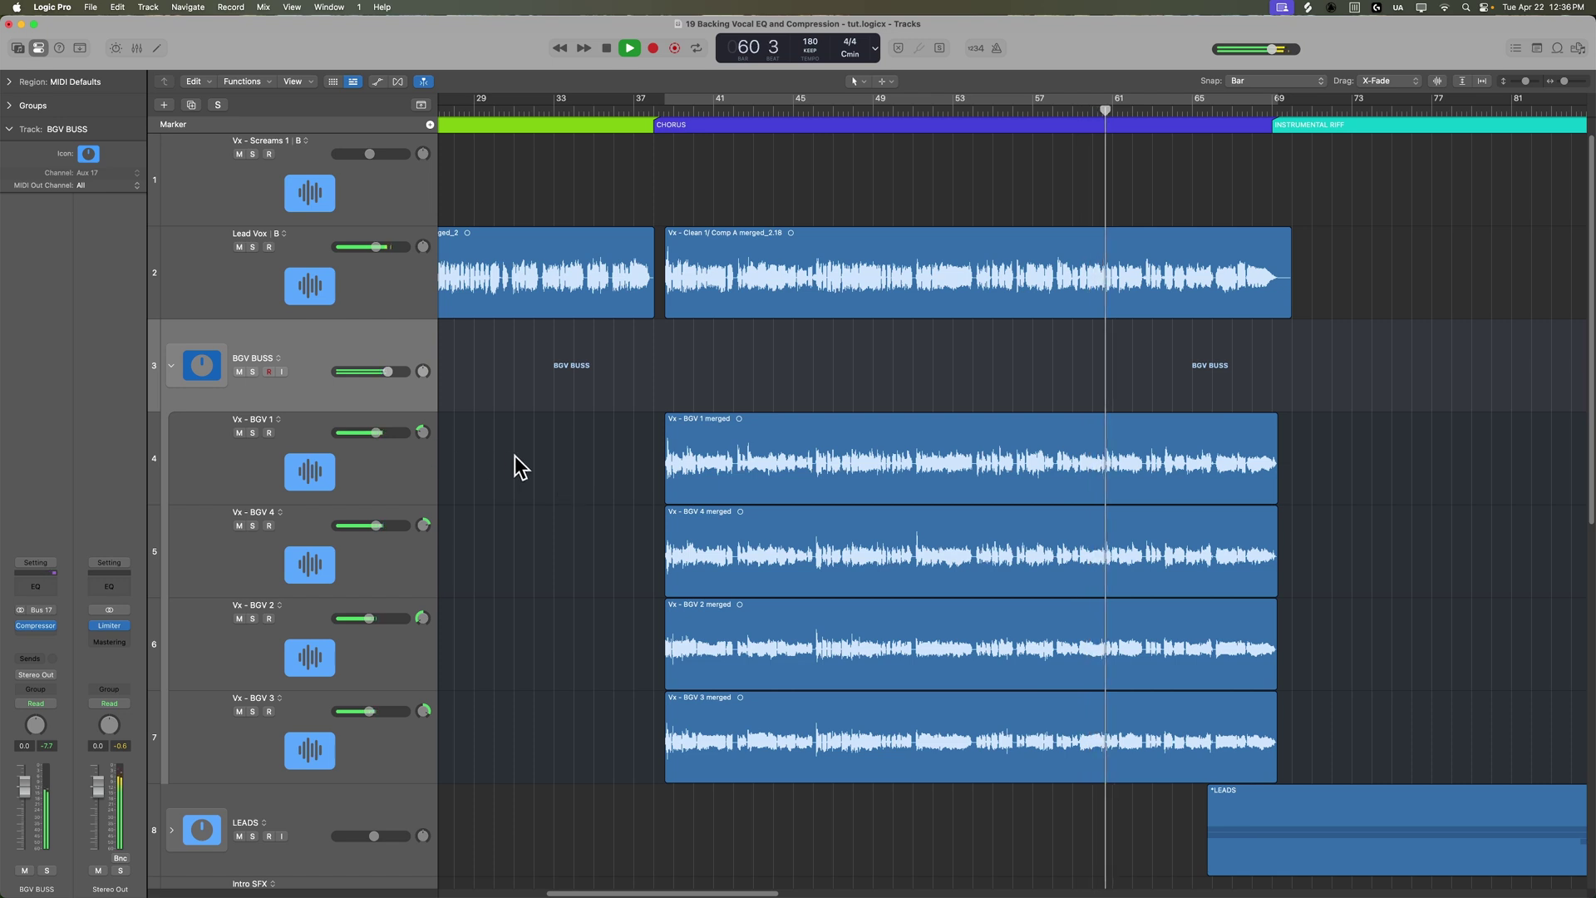
scroll(520, 467, "down", 3)
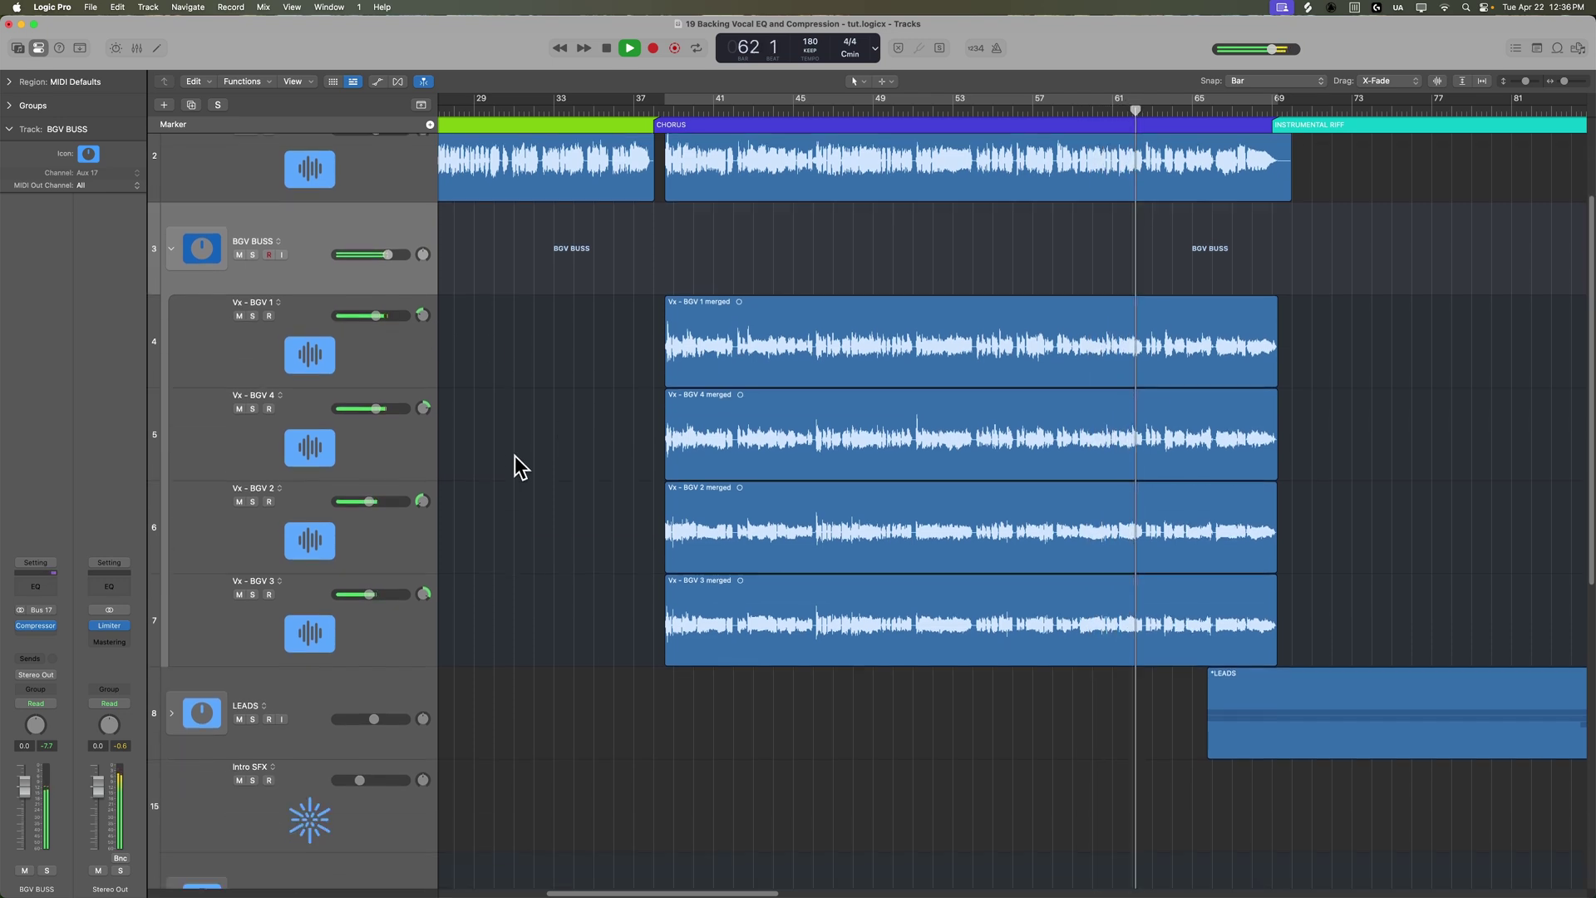
key("space")
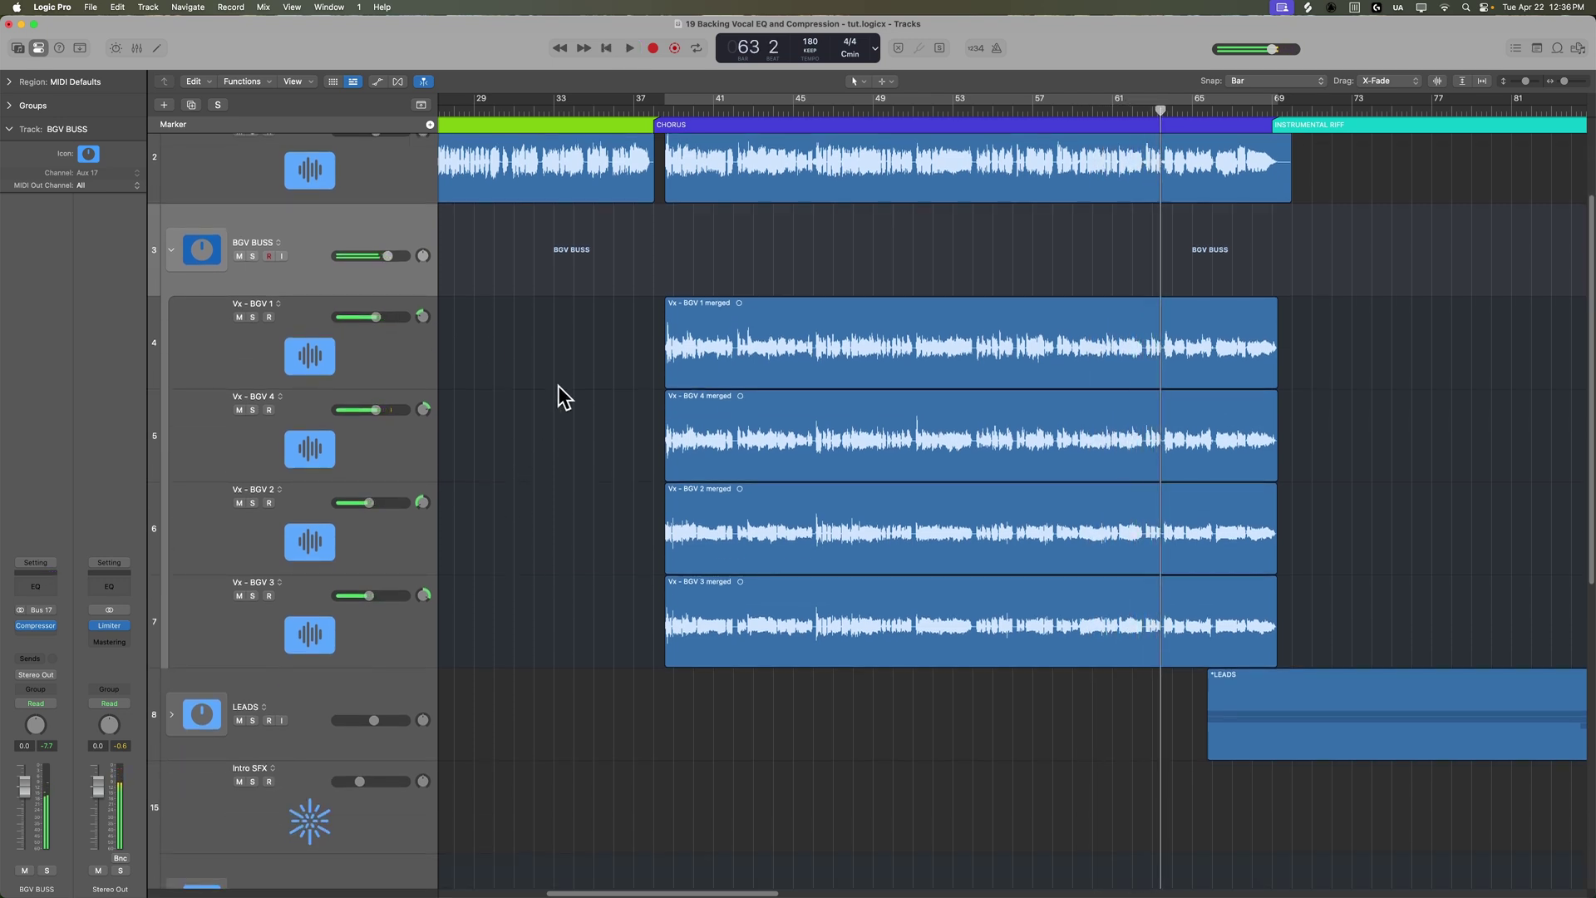
left_click(368, 370)
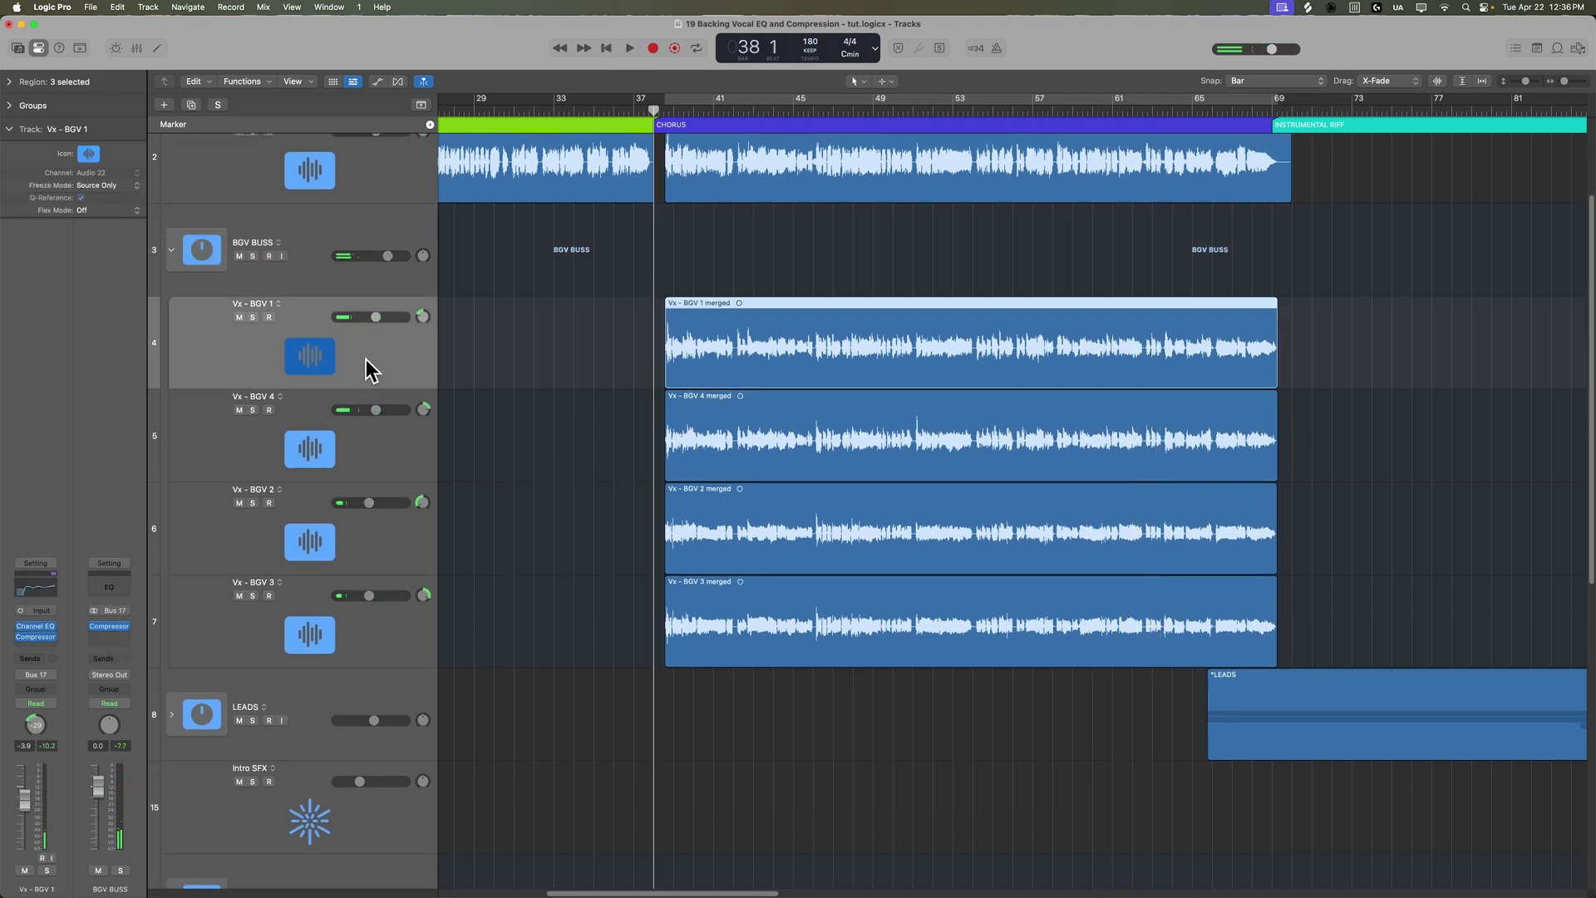
Insert Pitch > Pitch Correction > Mono in Vx - BGV 1's Audio FX slot.
left_click(41, 631)
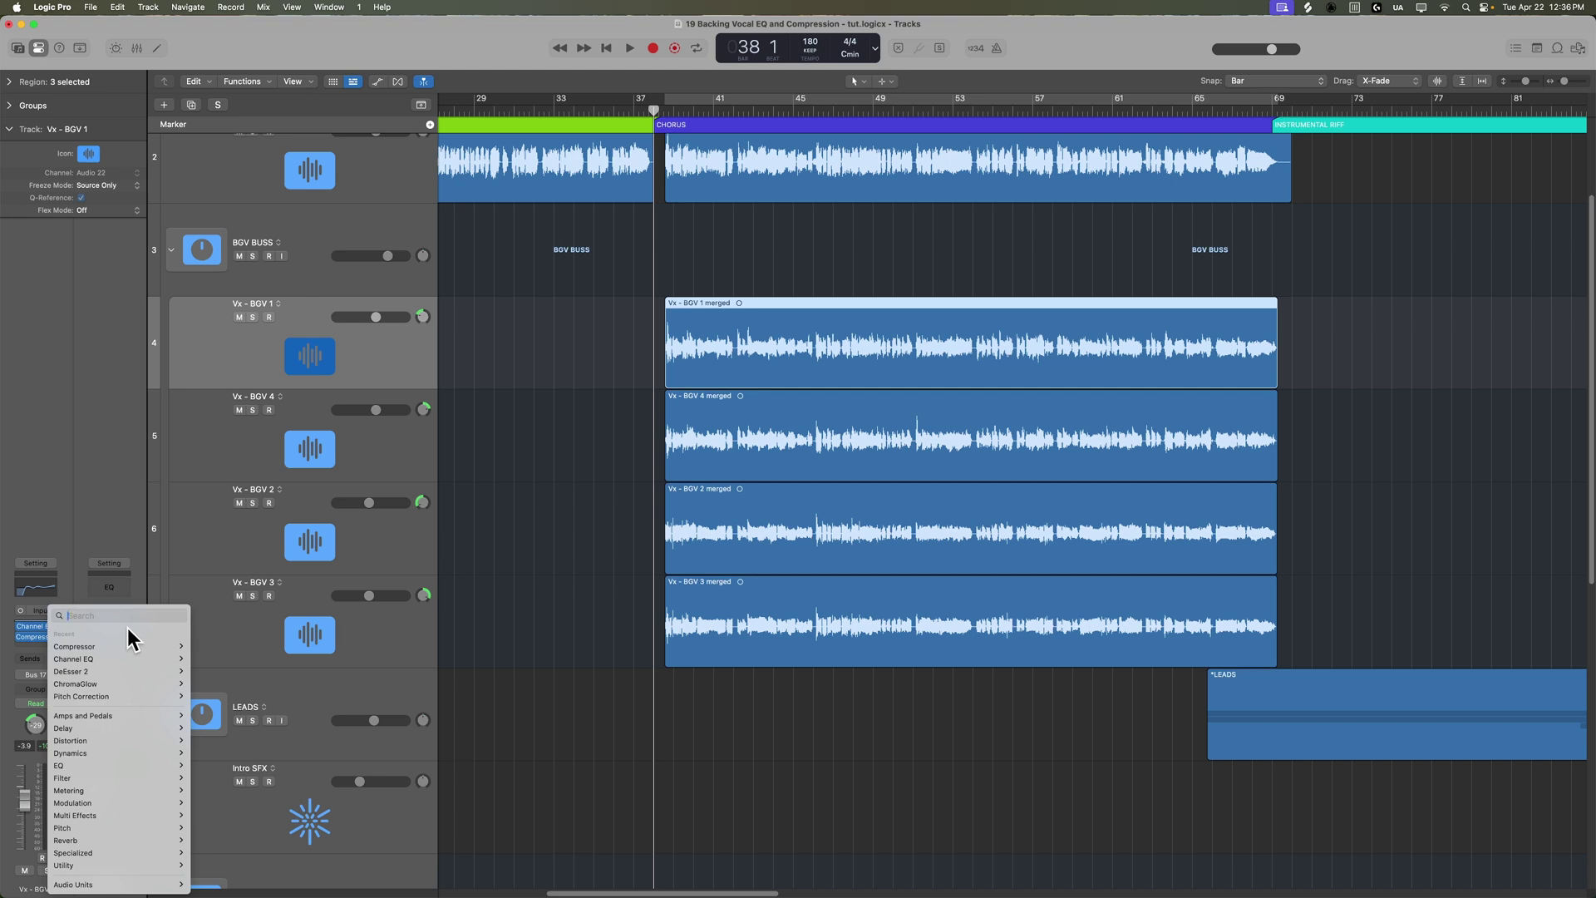
mouse_move(137, 797)
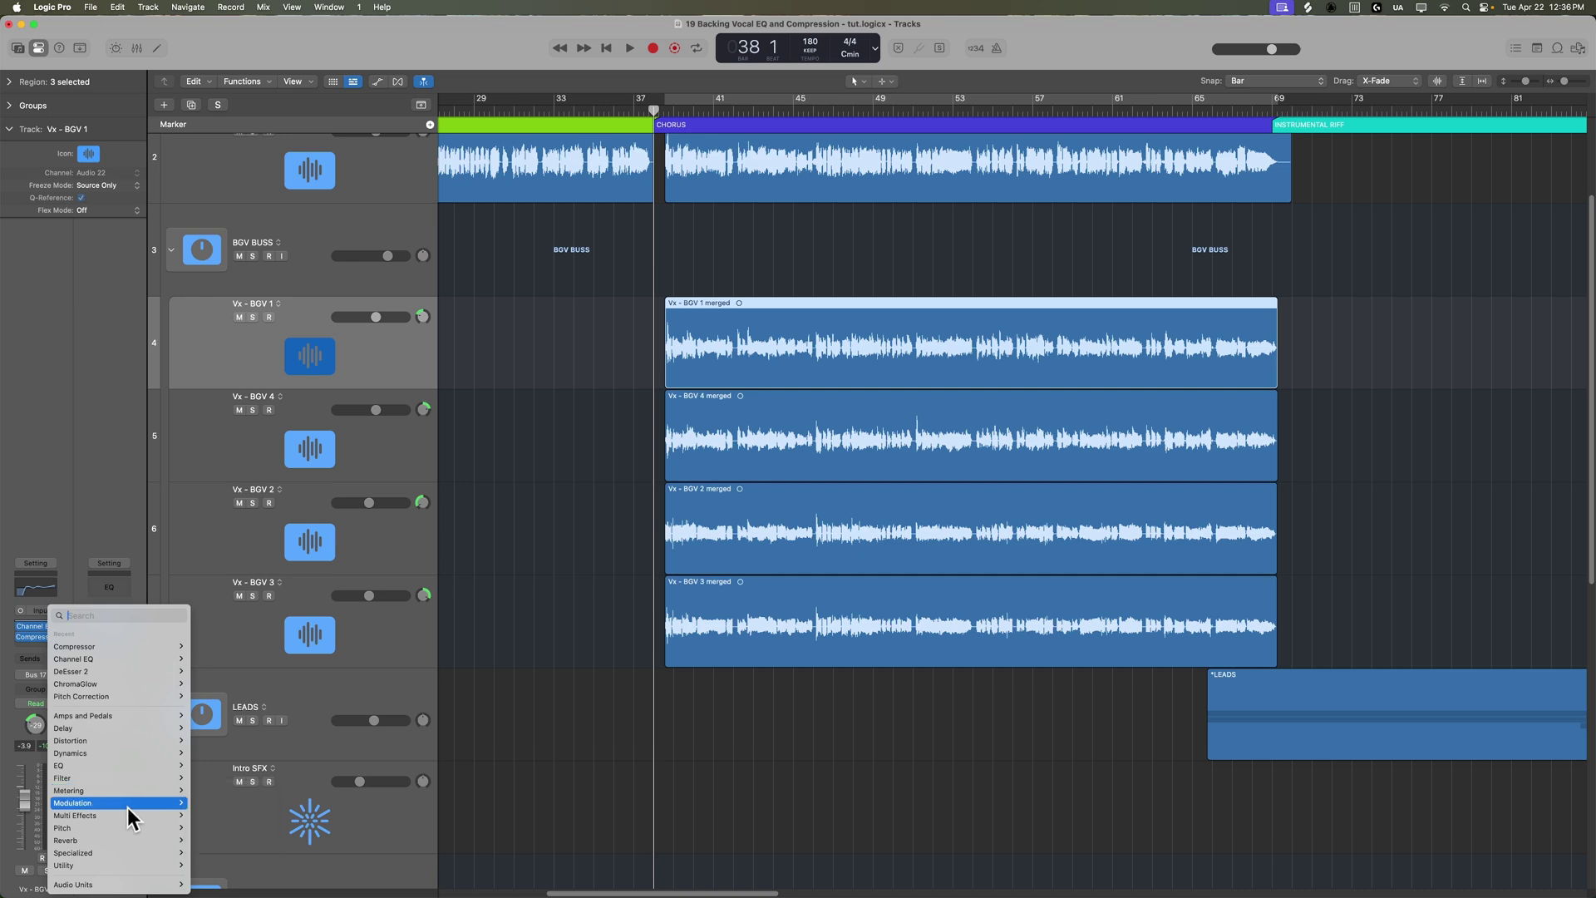
mouse_move(125, 831)
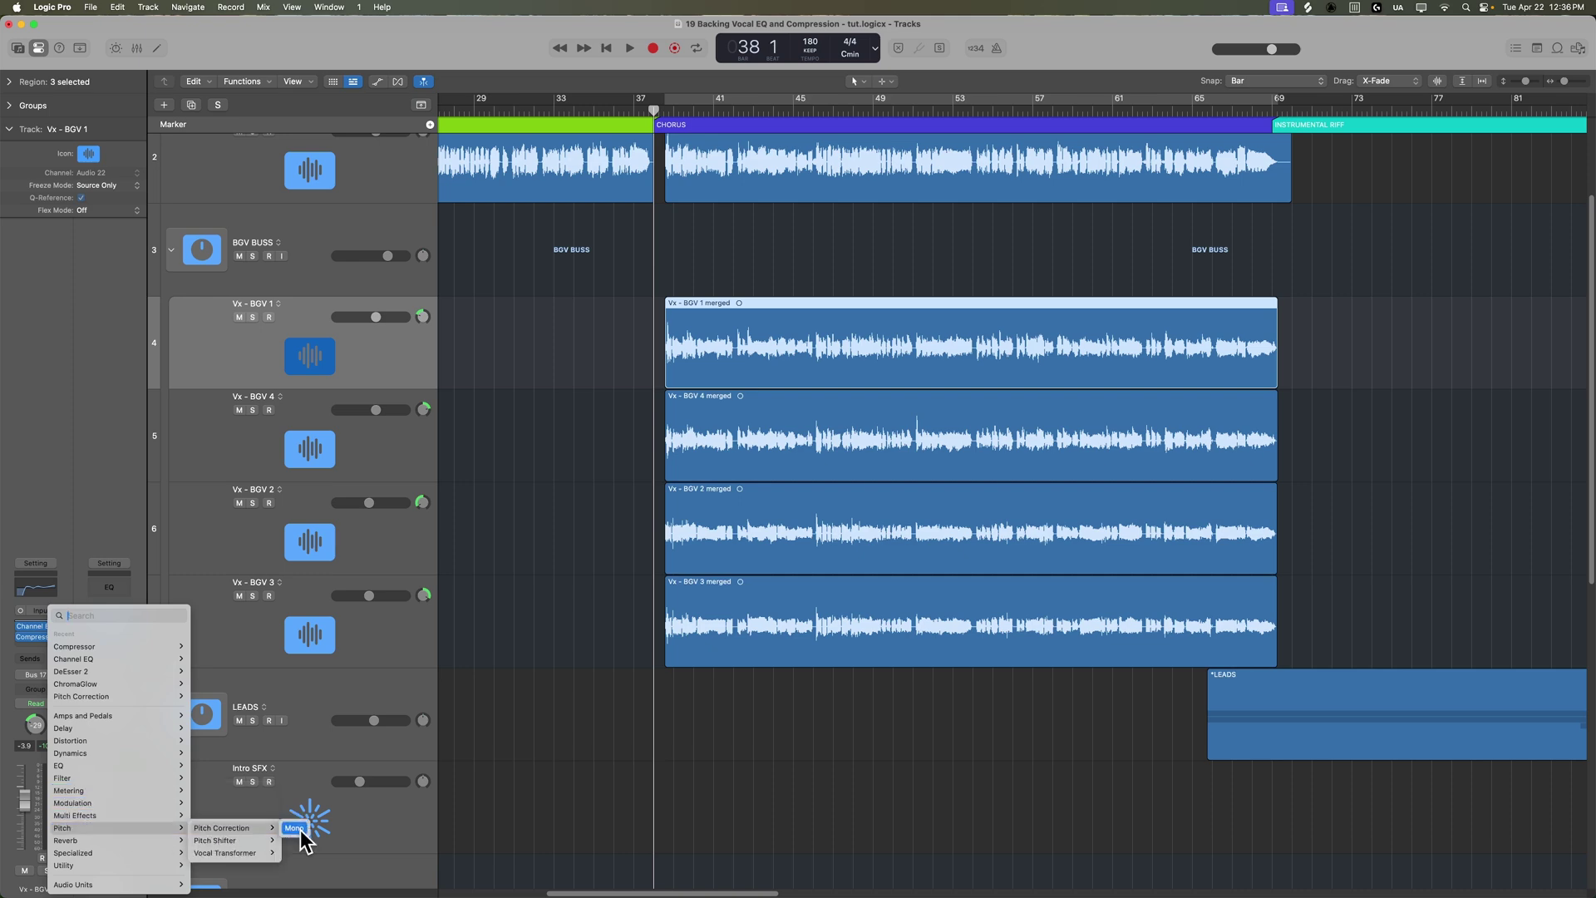
left_click(306, 841)
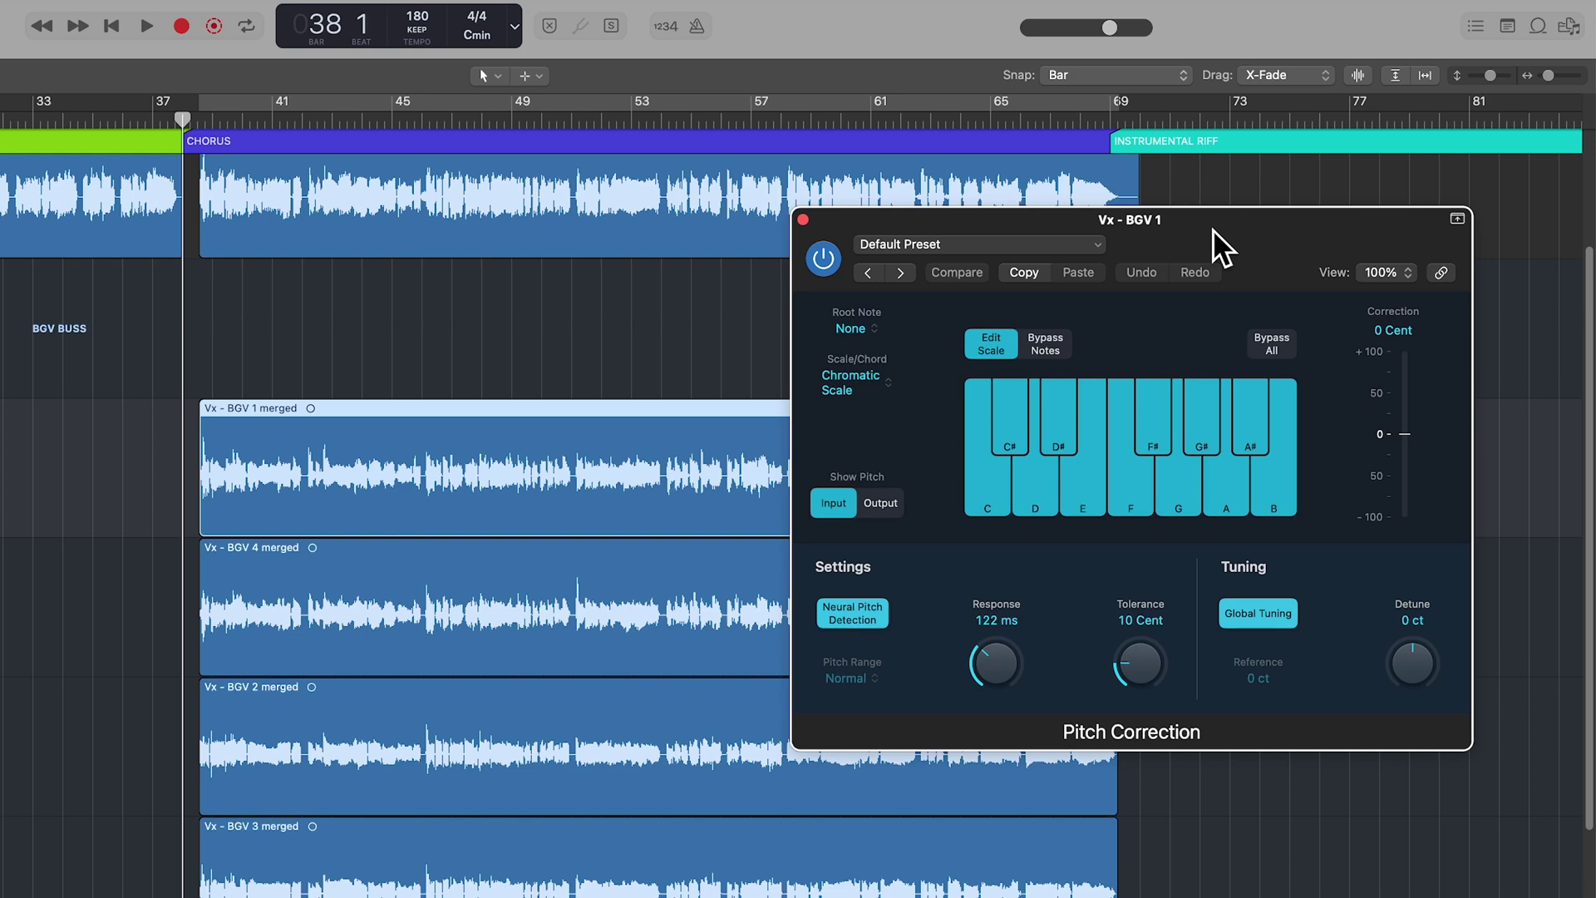
Solo Vx - BGV 1 and set Pitch Correction's root note to C and scale to Natural Minor.
key("ctrl+s")
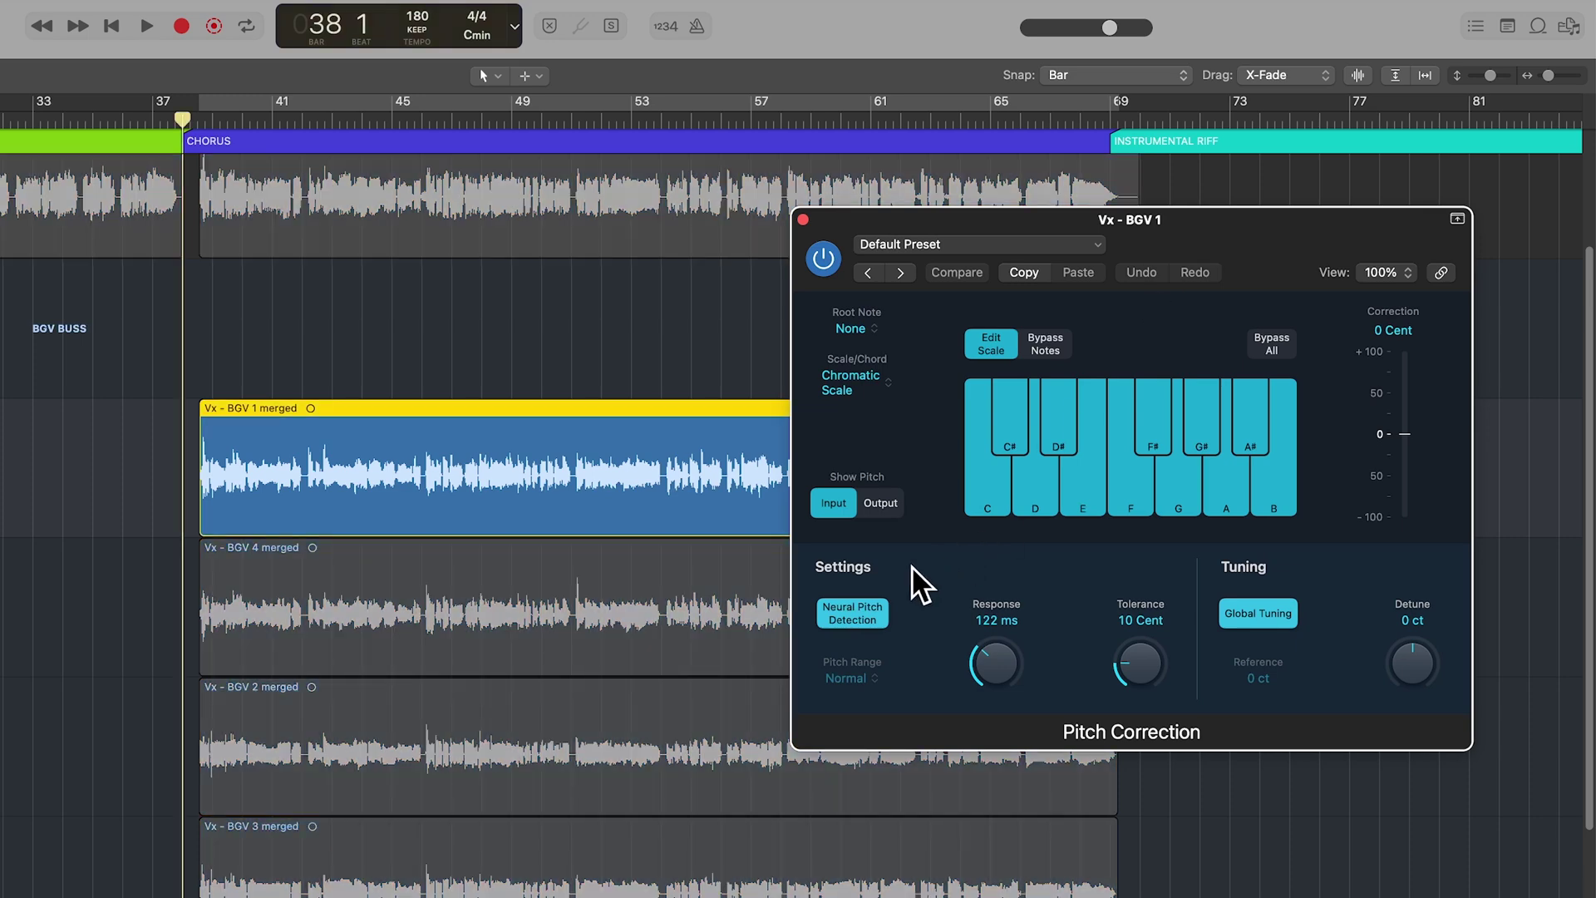
left_click(866, 327)
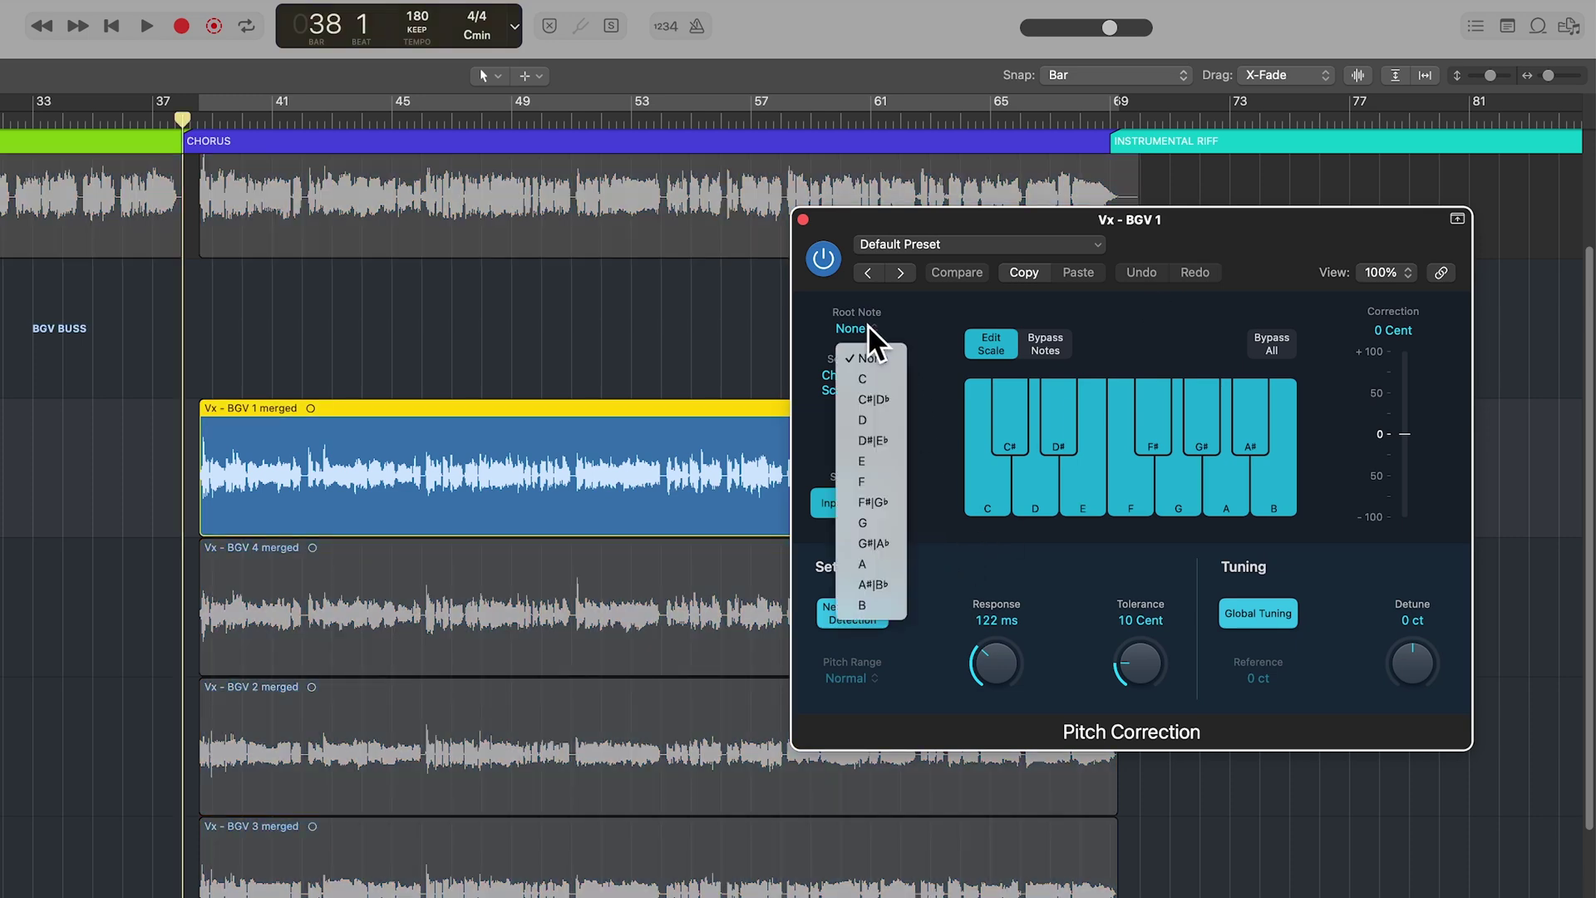
left_click(886, 380)
left_click(864, 382)
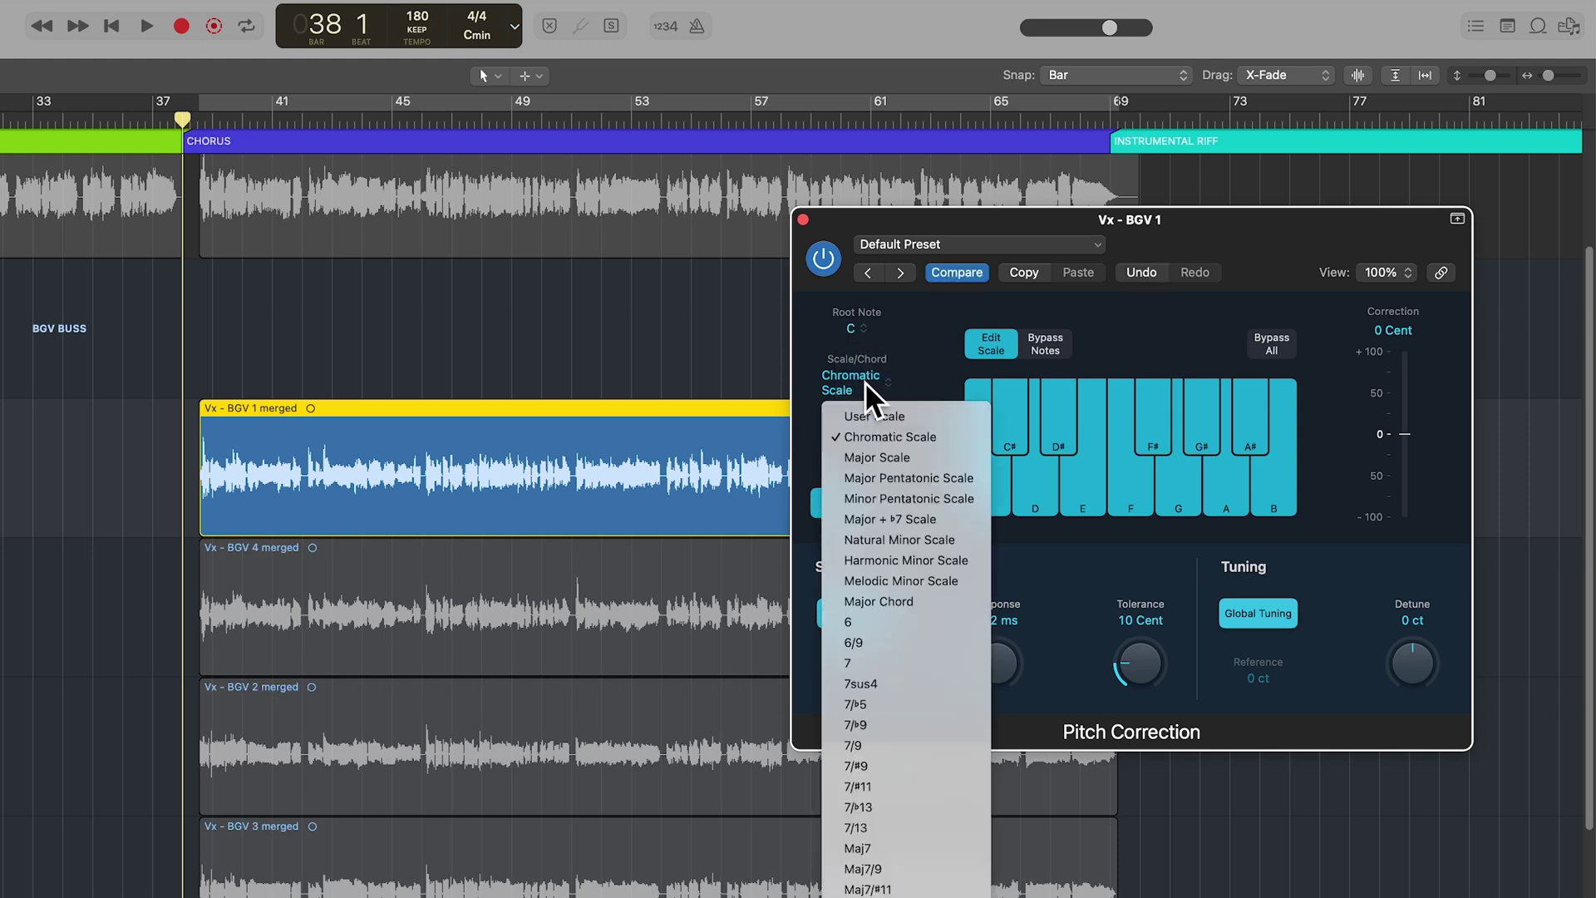
left_click(960, 538)
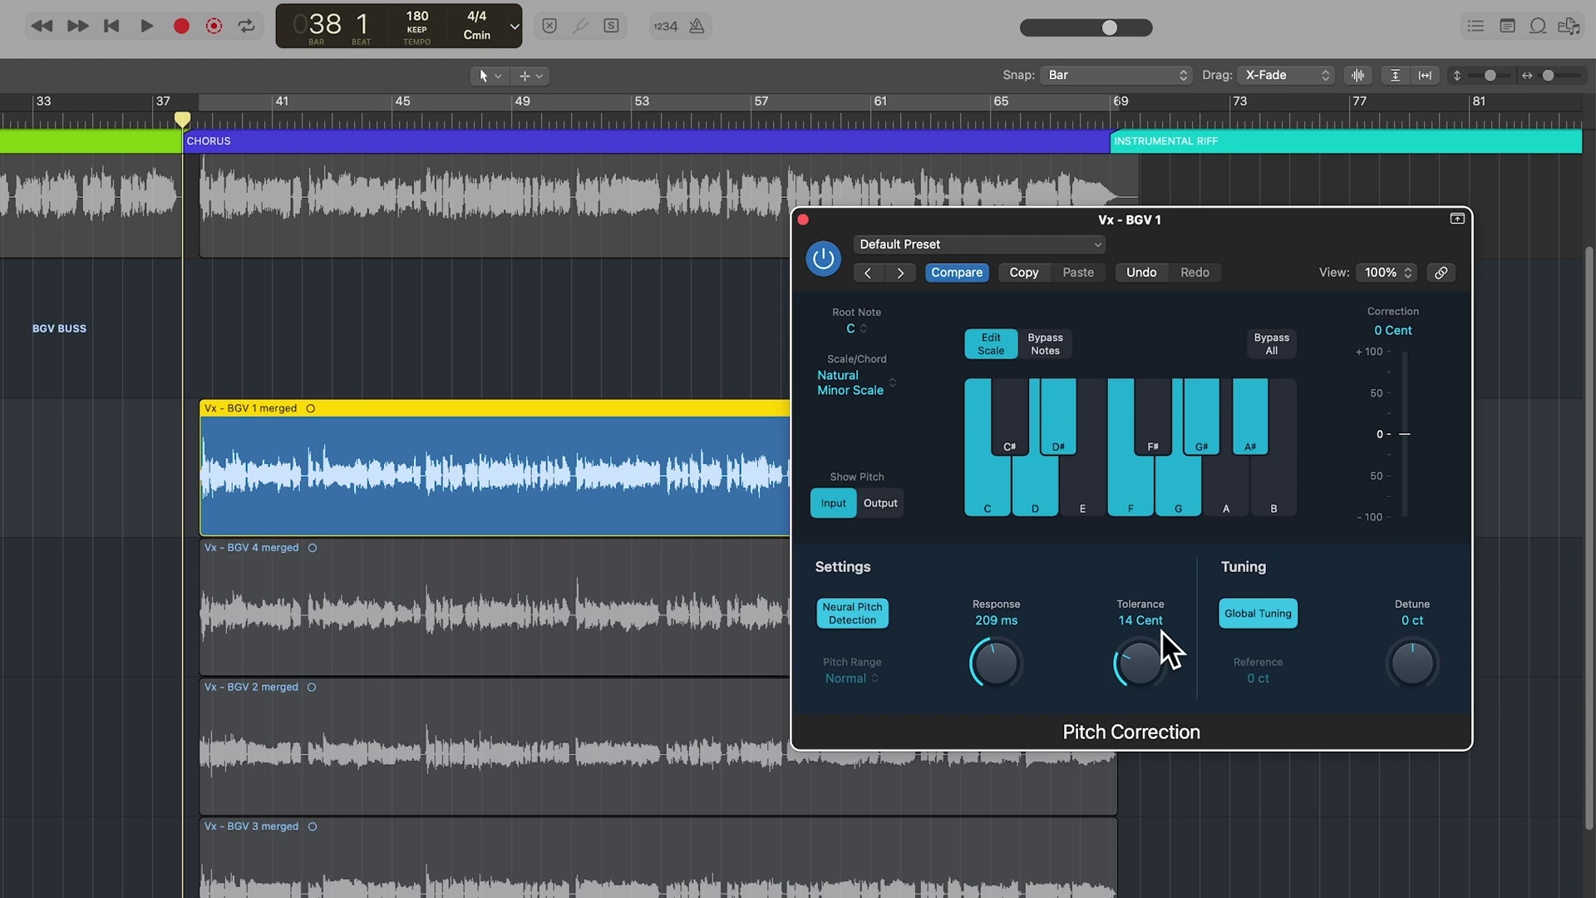
Toggle Neural Pitch Detection off and back on, keeping the Normal pitch range.
left_click(865, 623)
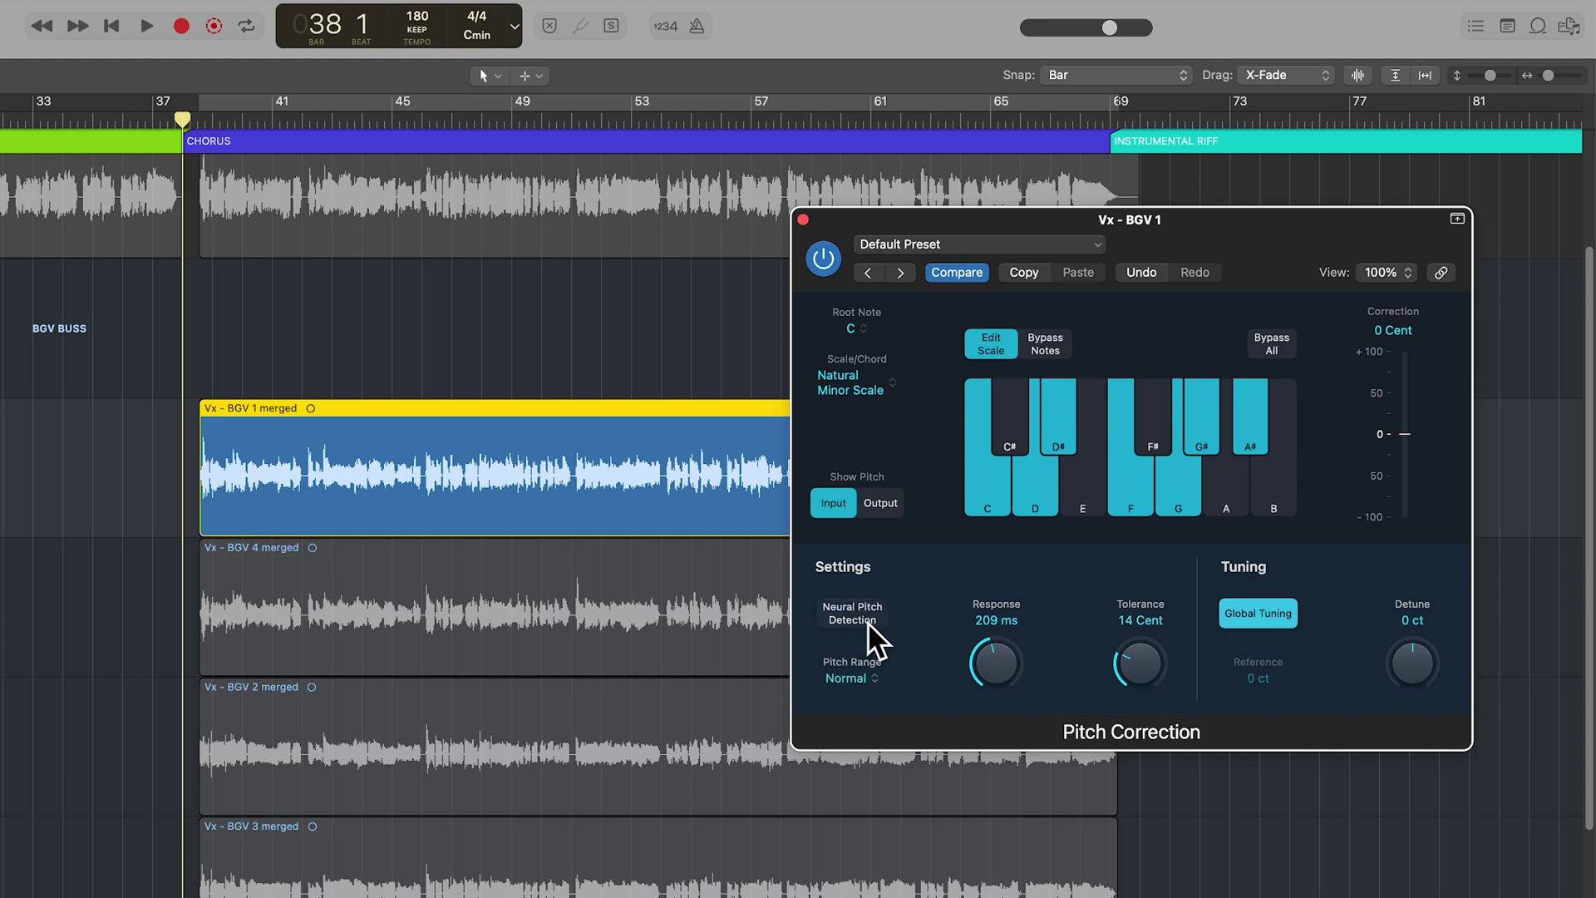
left_click(865, 675)
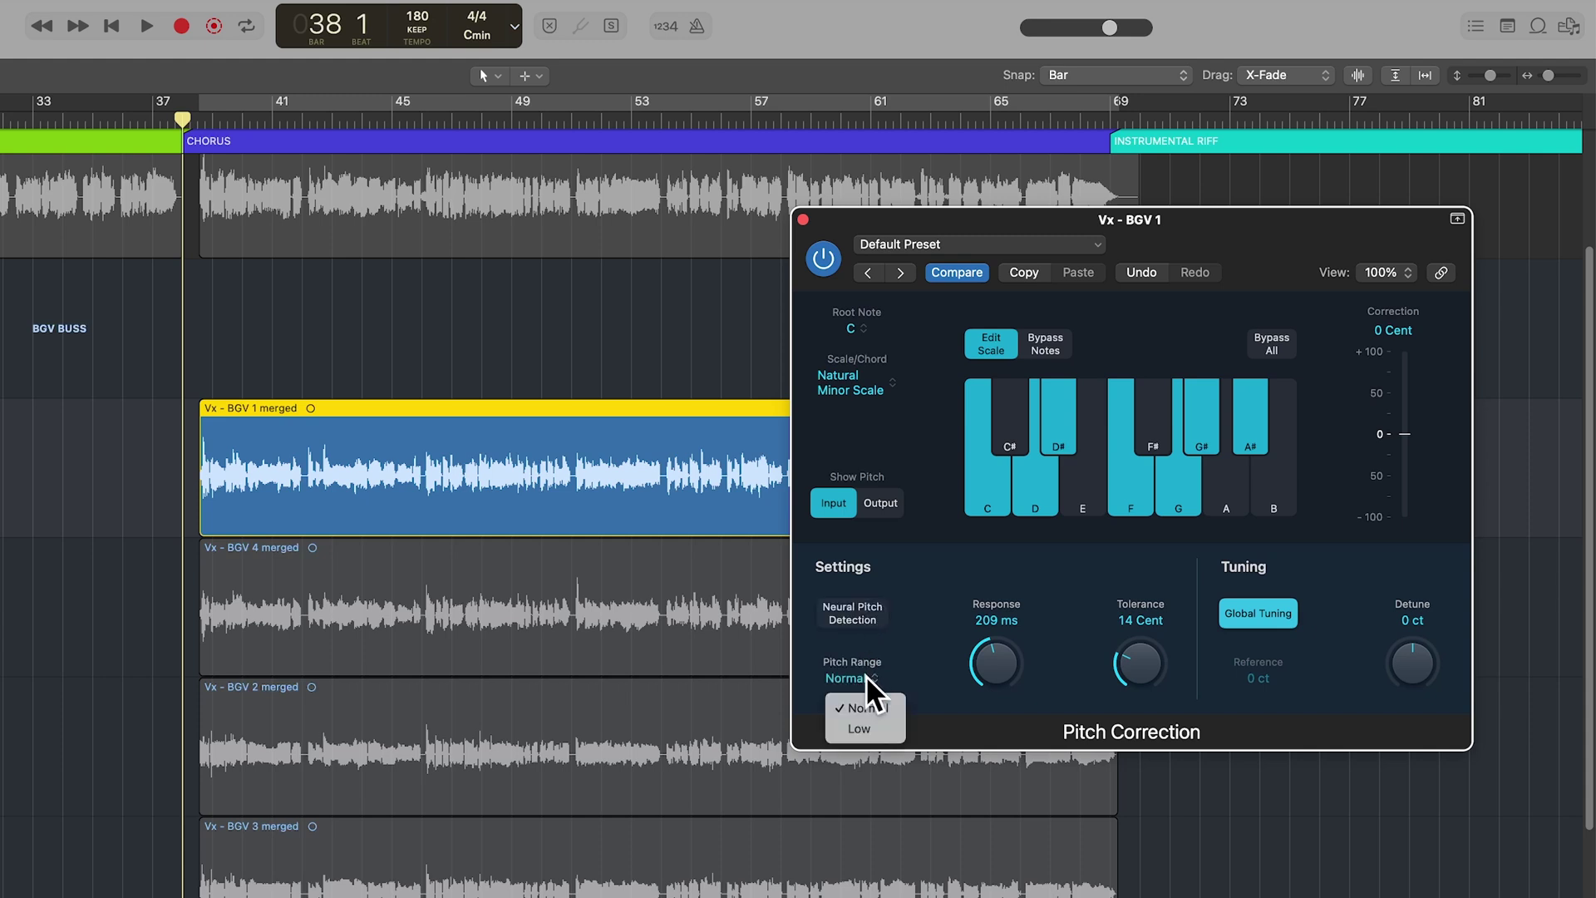
left_click(893, 711)
left_click(855, 616)
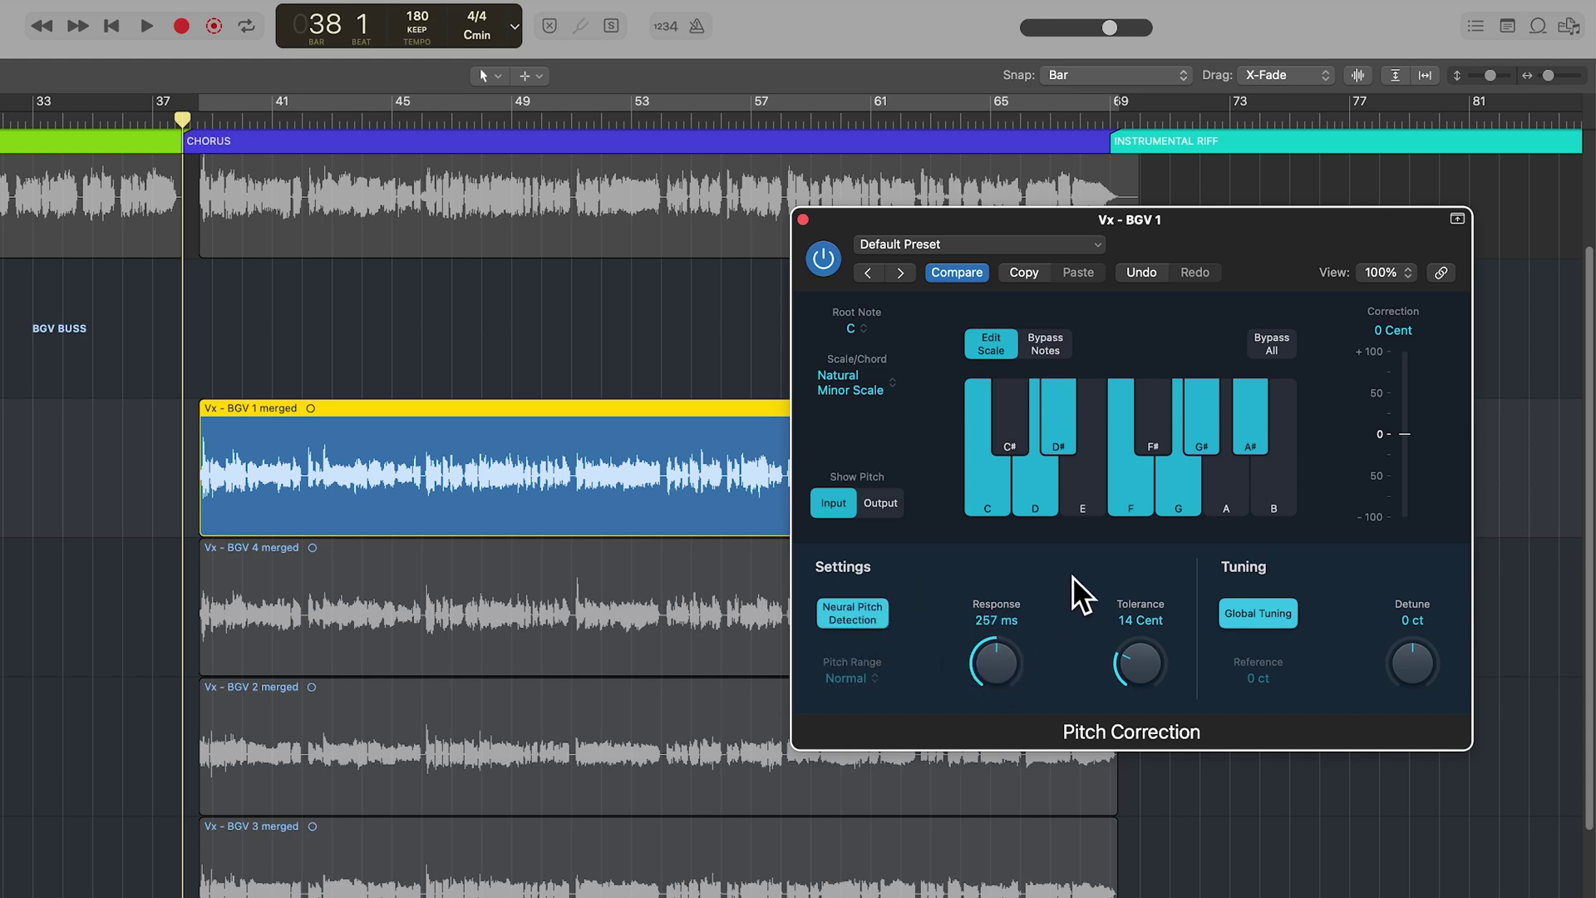
Play the vocal, set Tolerance to 20 Cent, show Output pitch and Response to 247 ms.
key("space")
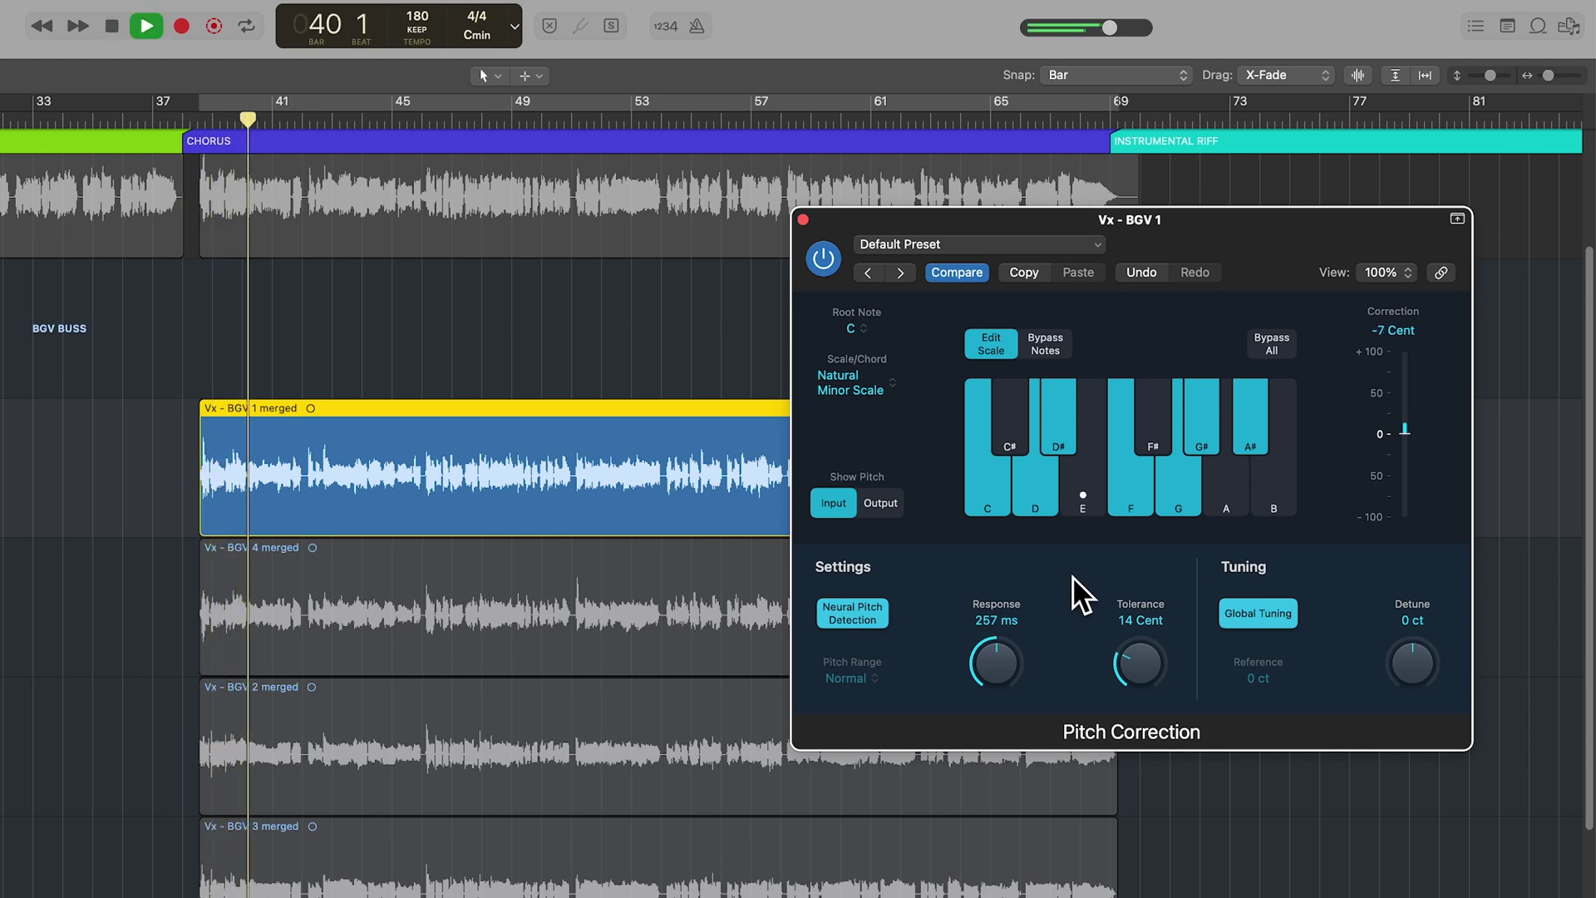
left_click_drag(1140, 656, 1180, 631)
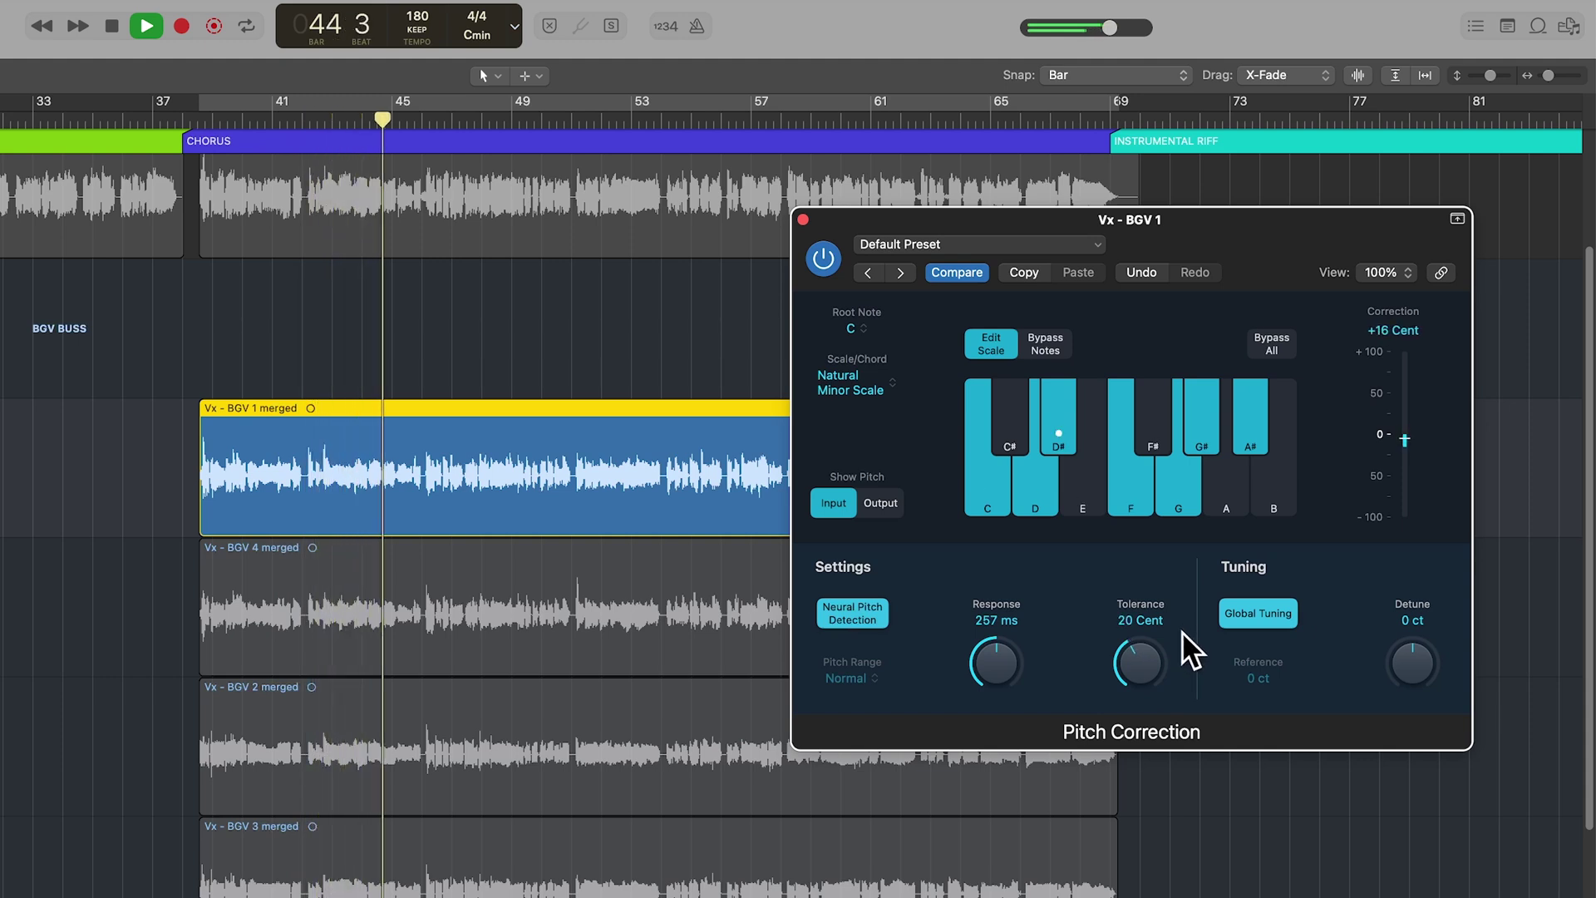
left_click(880, 504)
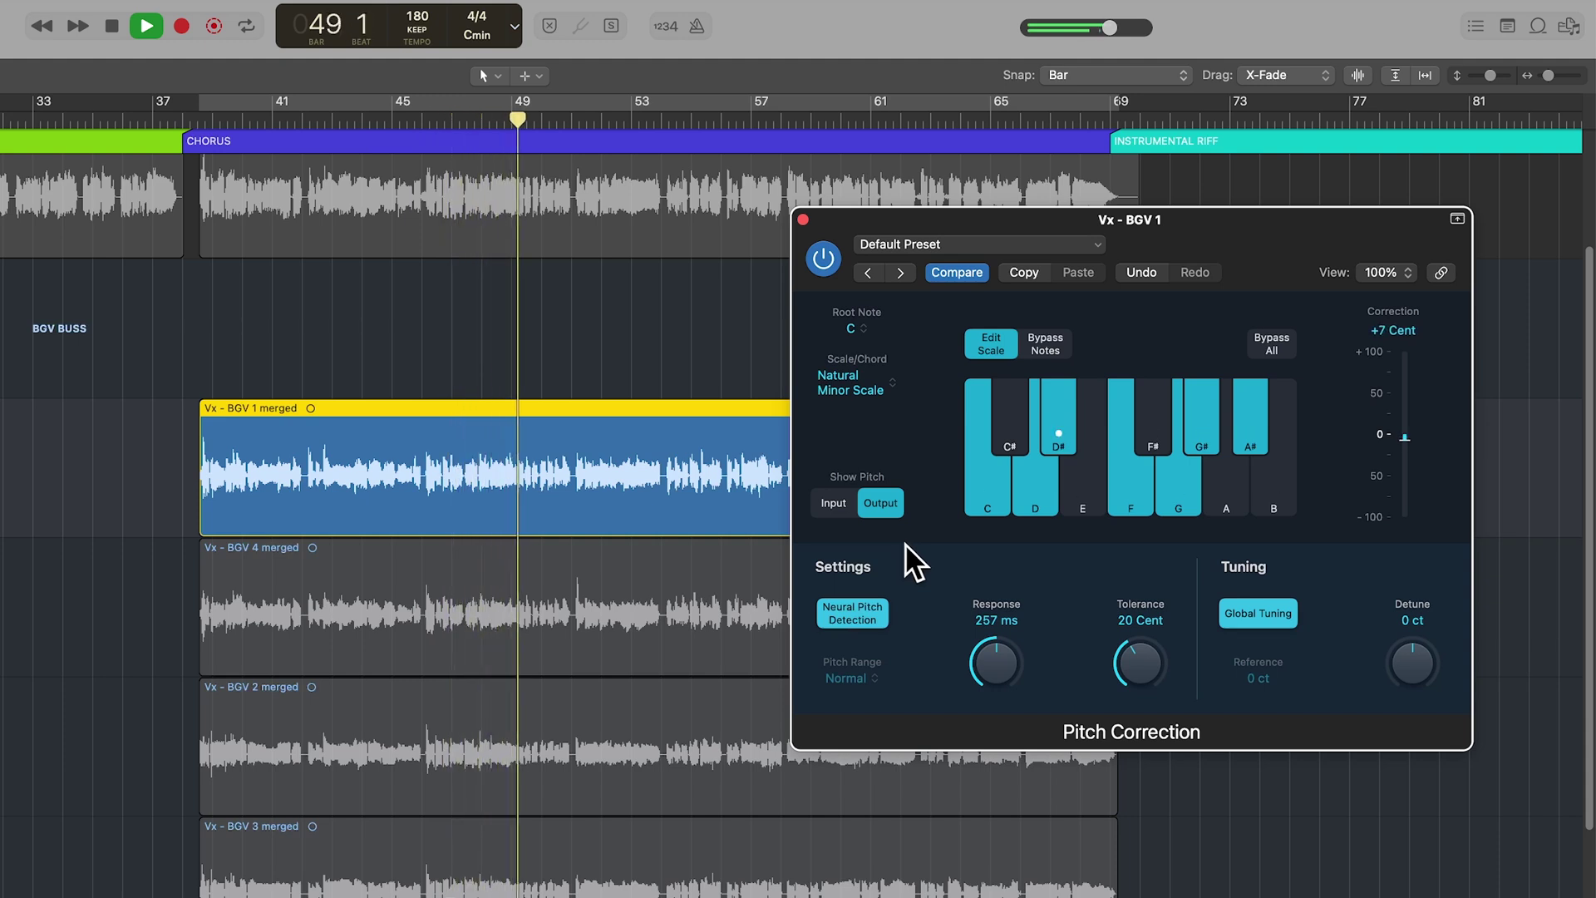
left_click_drag(1000, 670, 1001, 673)
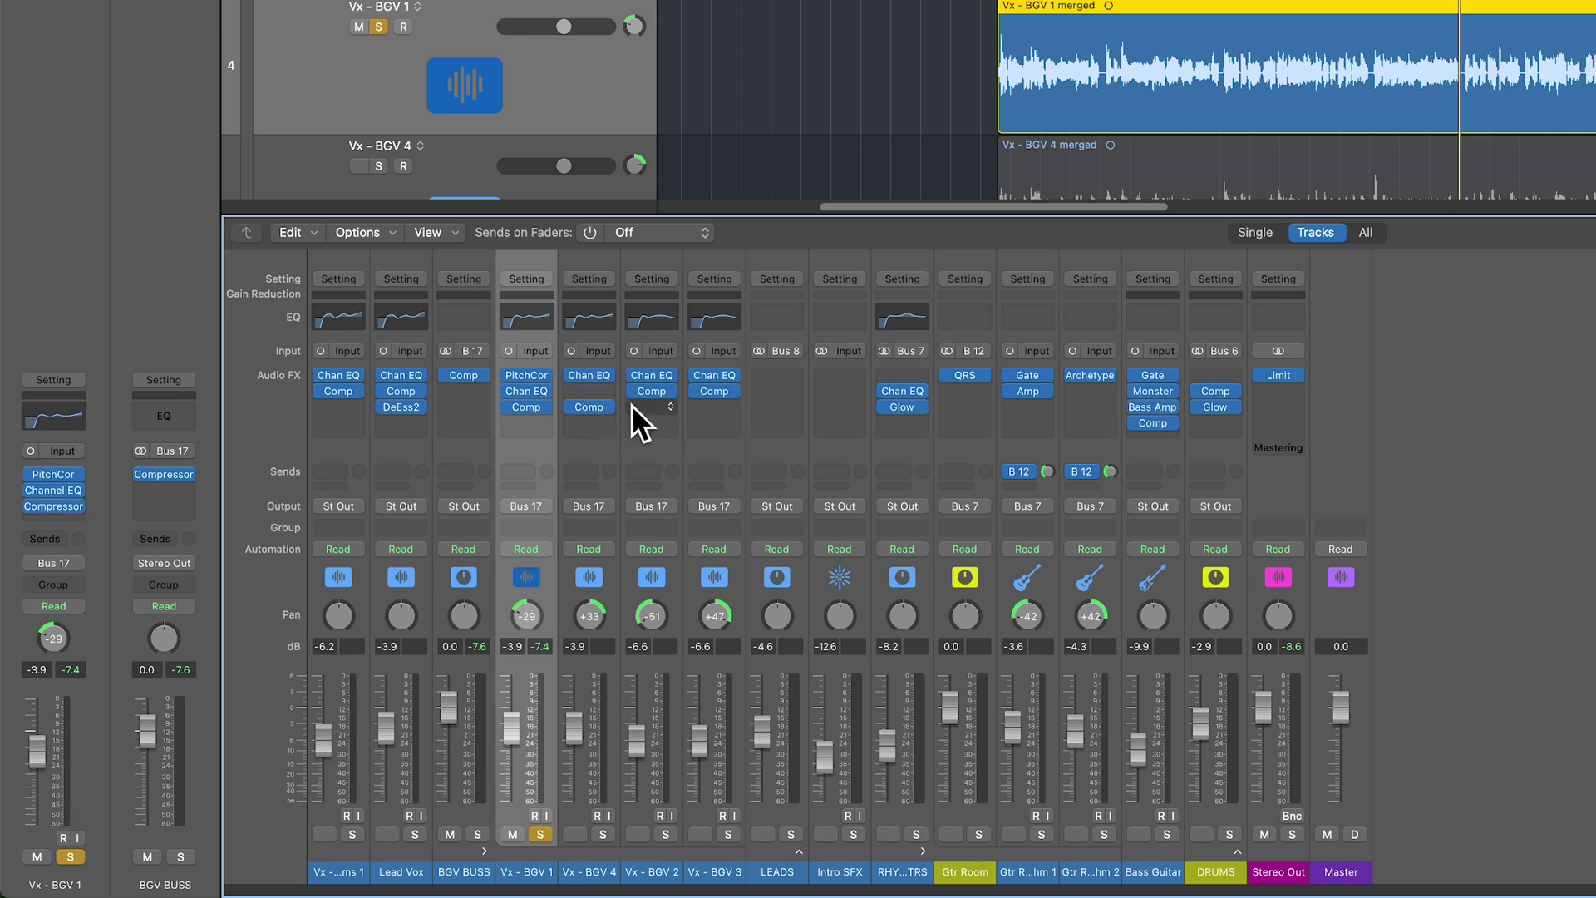
Move BGV 2's compressor to slot three, copy Pitch Correction to BGV 4 and BGV 2, play from bar 38.
mouse_move(652, 404)
left_mouse_down()
mouse_move(712, 388)
mouse_move(655, 378)
mouse_move(652, 391)
left_mouse_up()
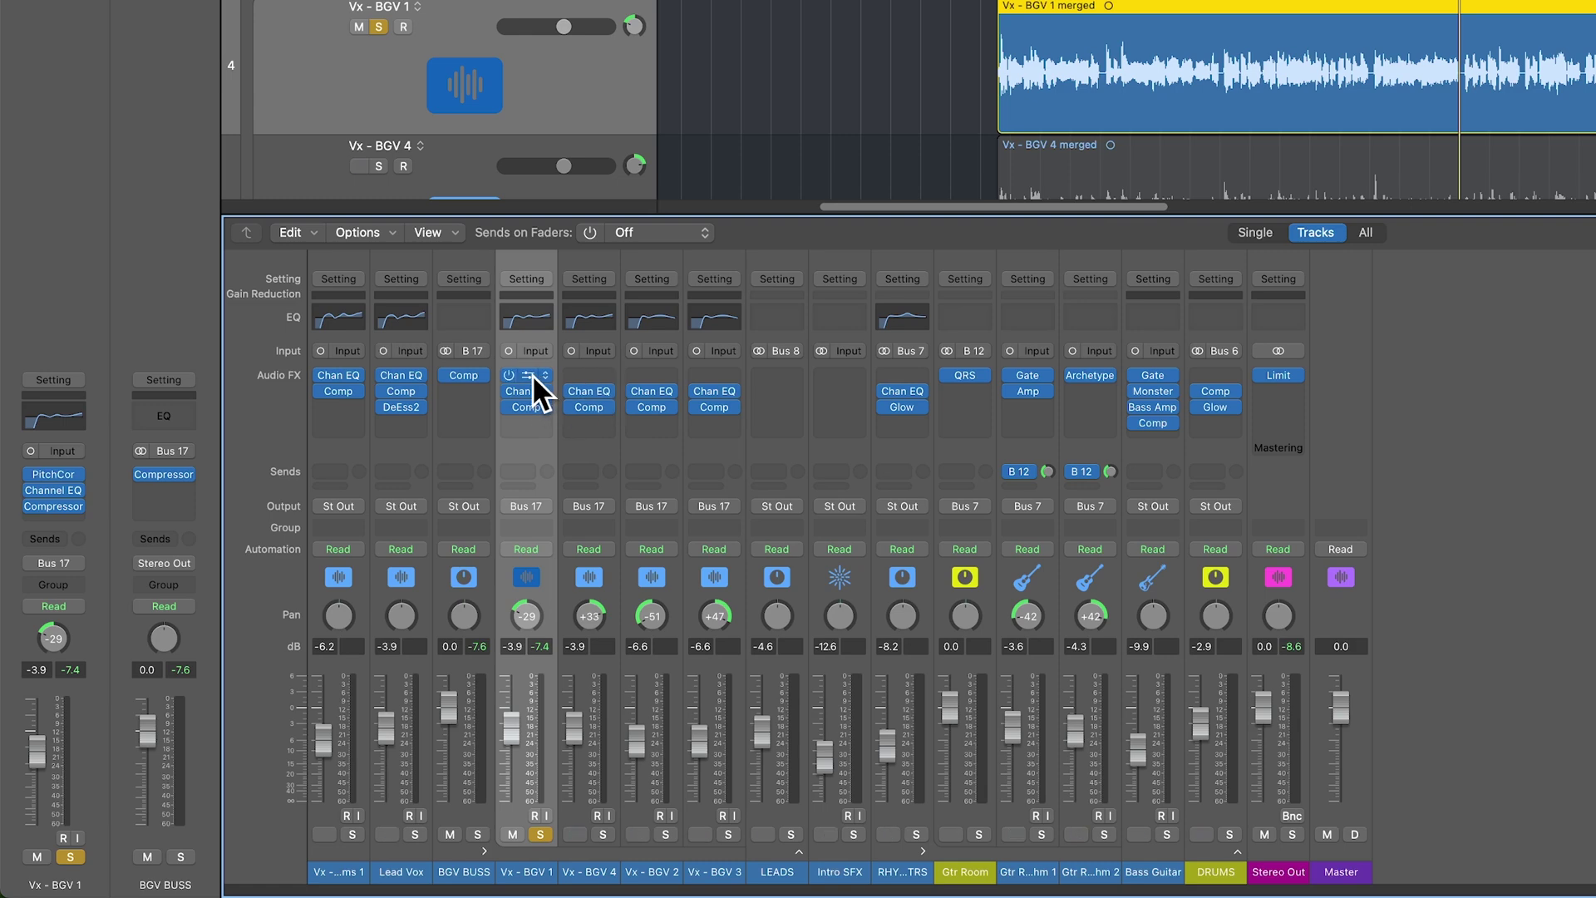
left_click_drag(532, 374, 638, 374)
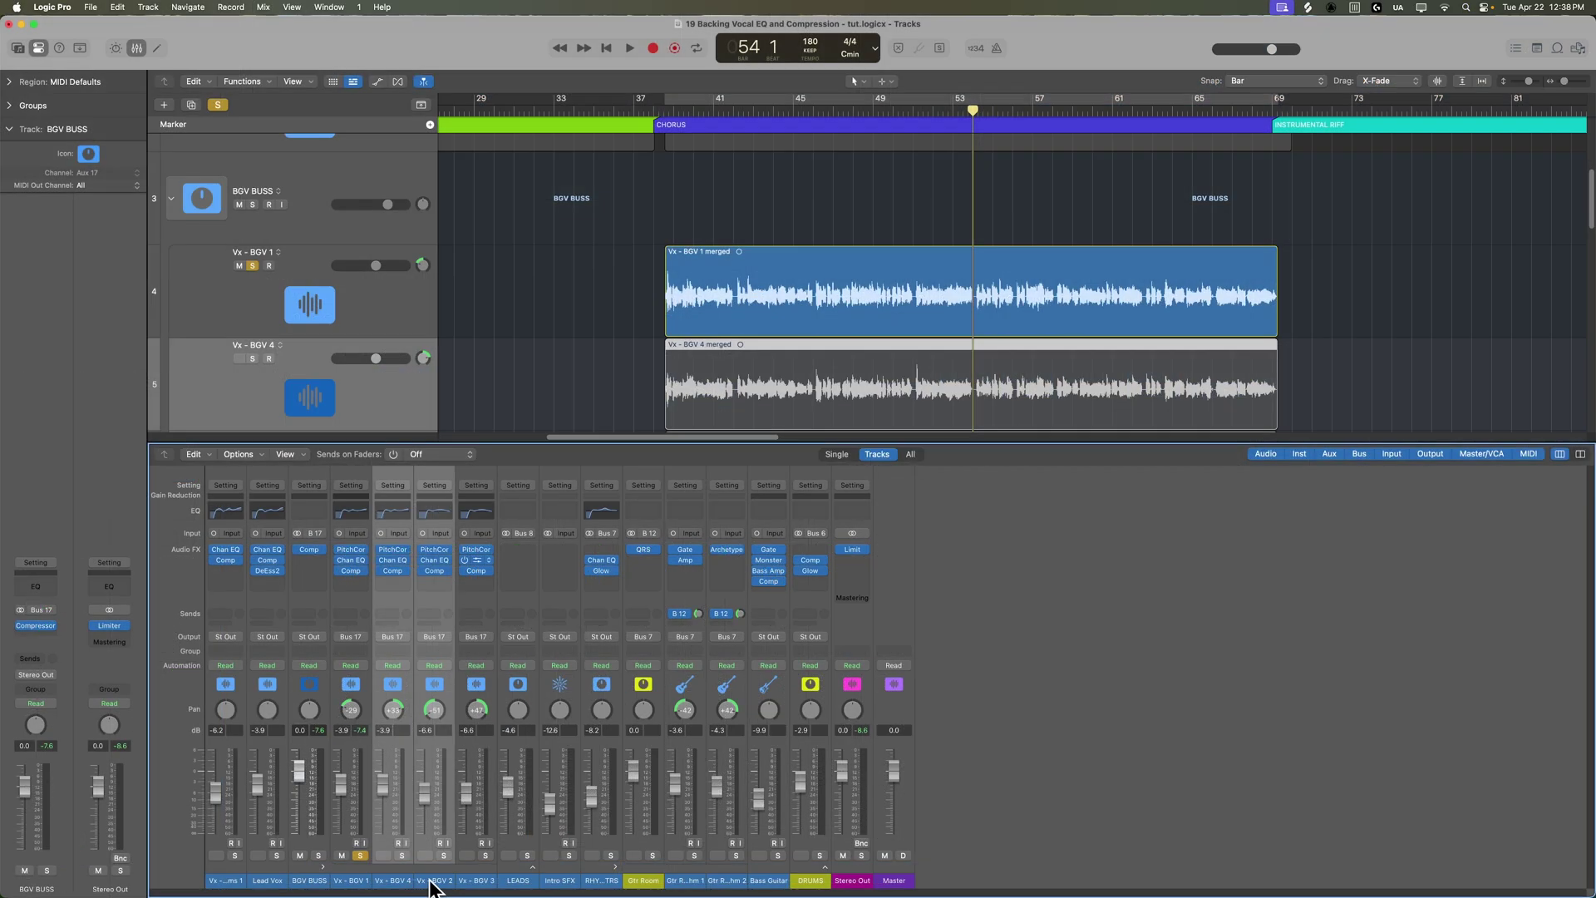
left_click(714, 871, "shift")
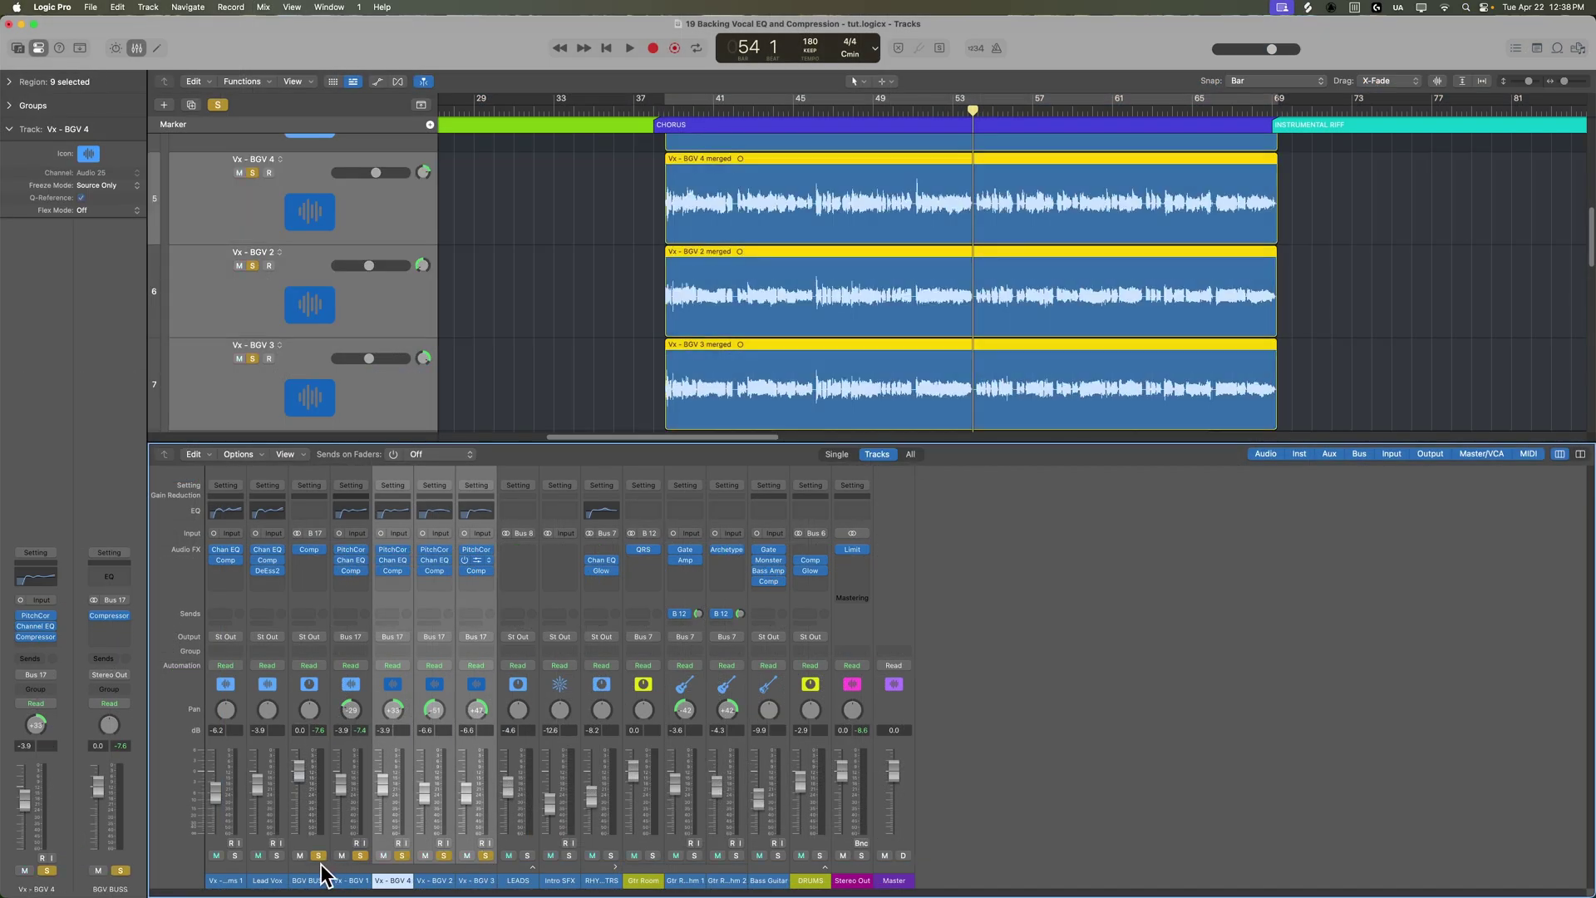
left_click(647, 111)
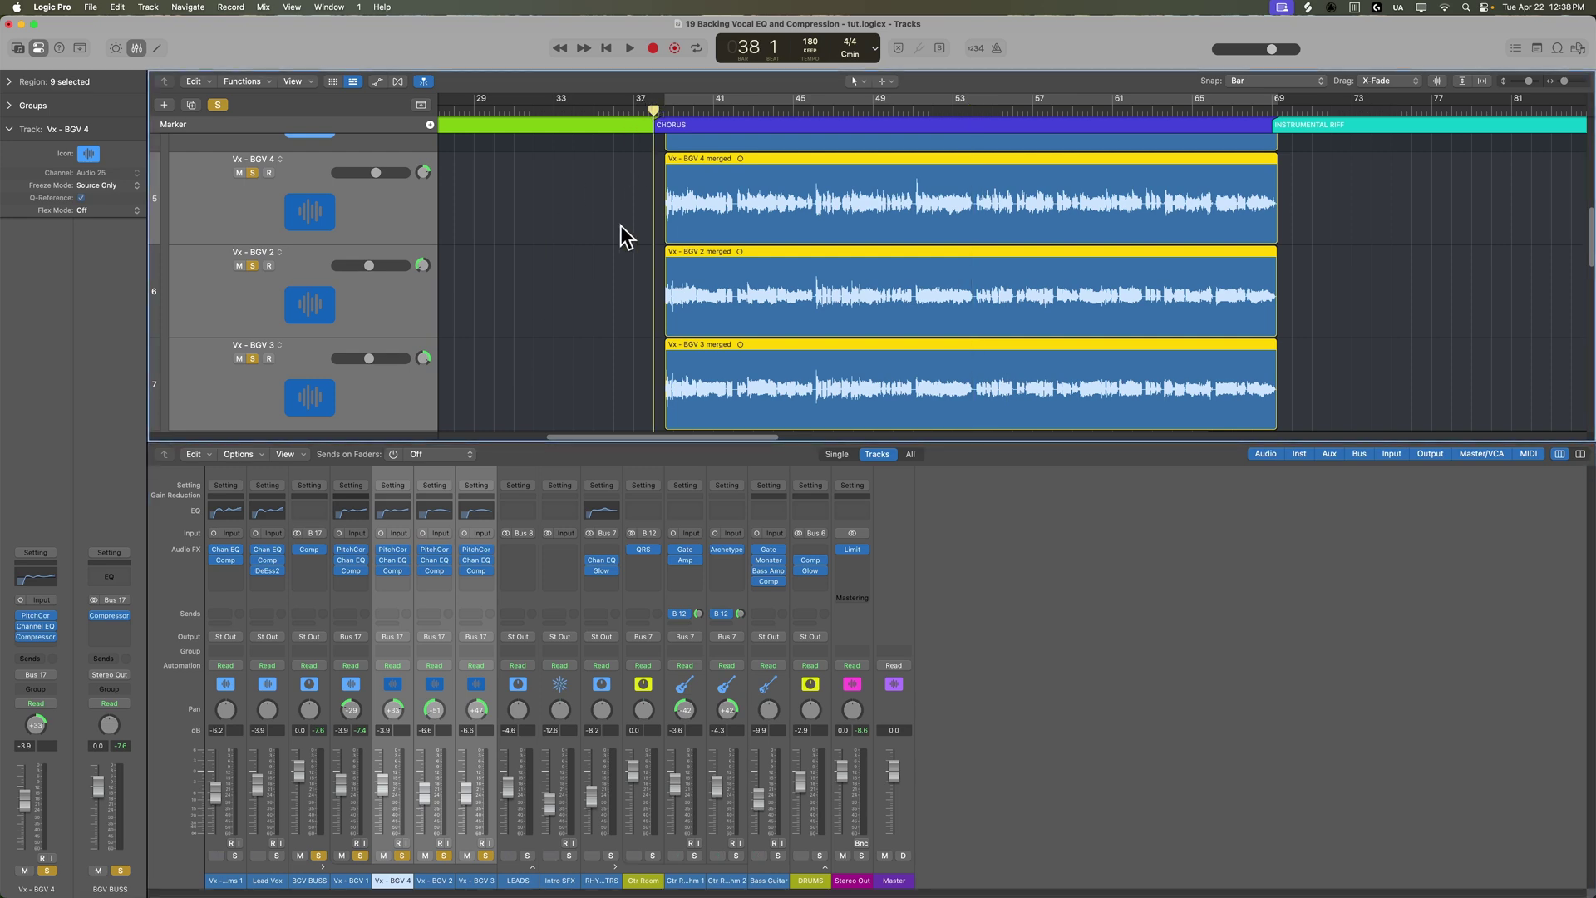
key("space")
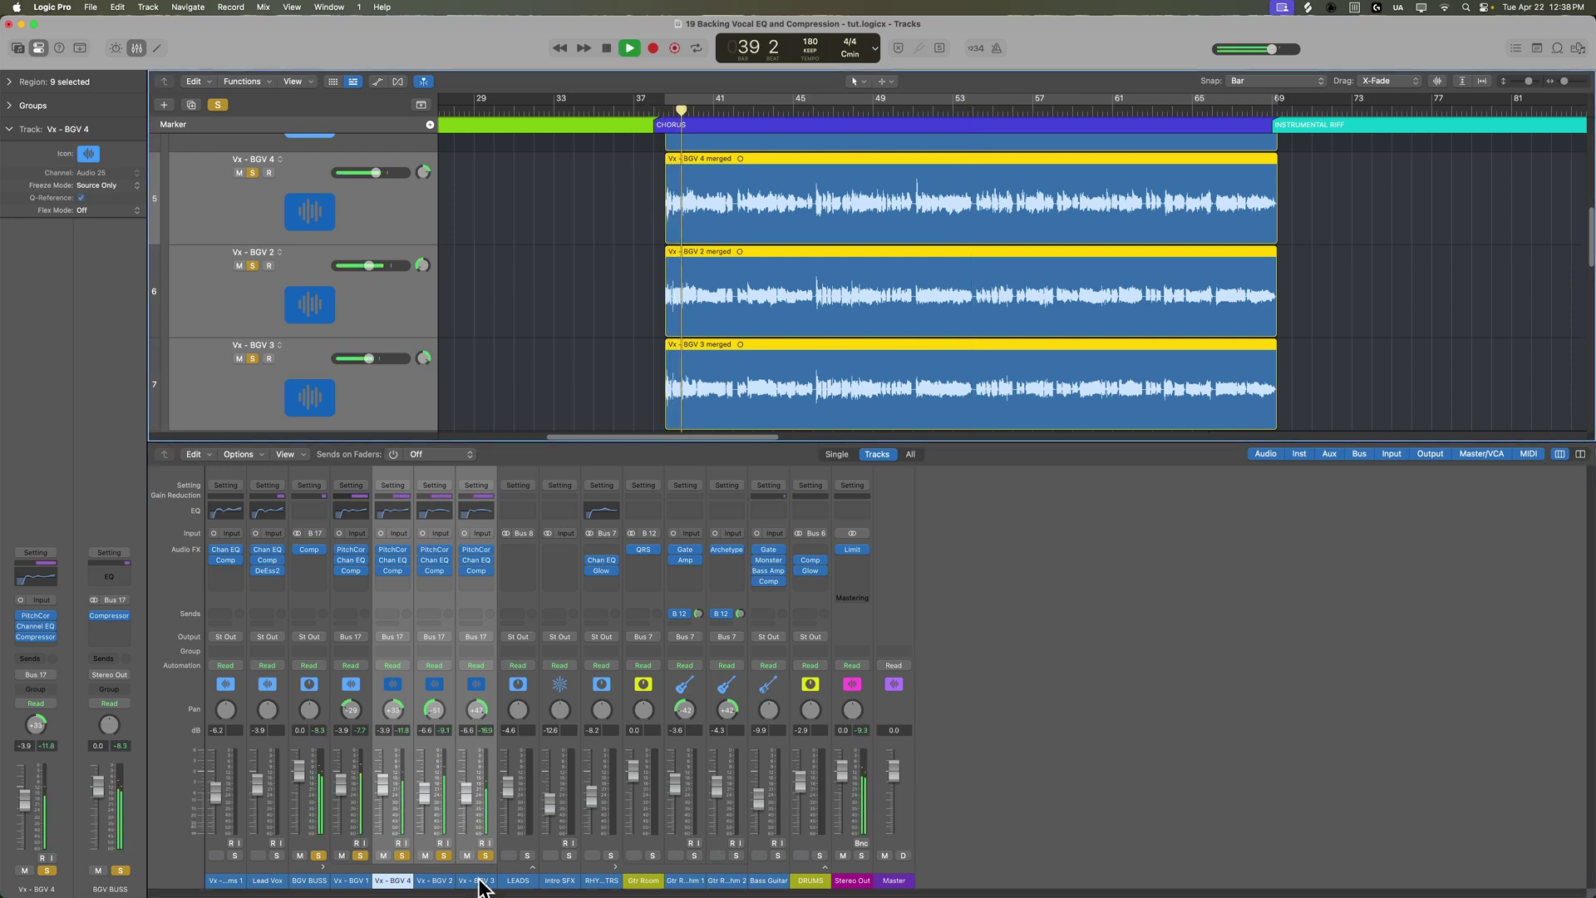
Open Vx - BGV 3's Pitch Correction and lower its response to 122 ms.
left_click(480, 887)
left_click(475, 549)
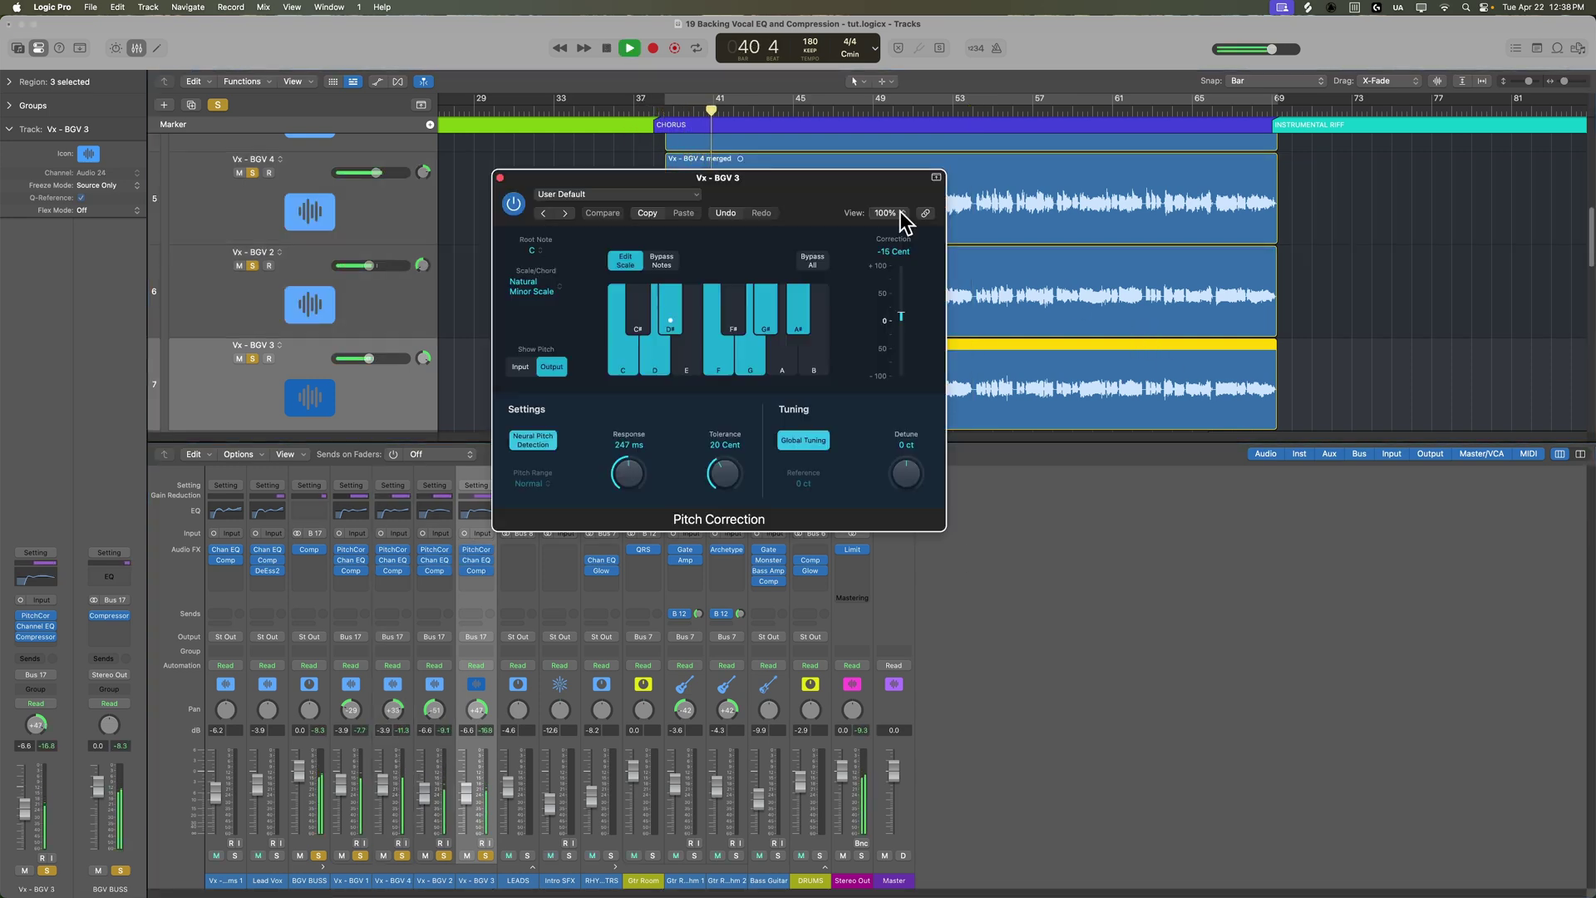
left_click_drag(837, 189, 1278, 328)
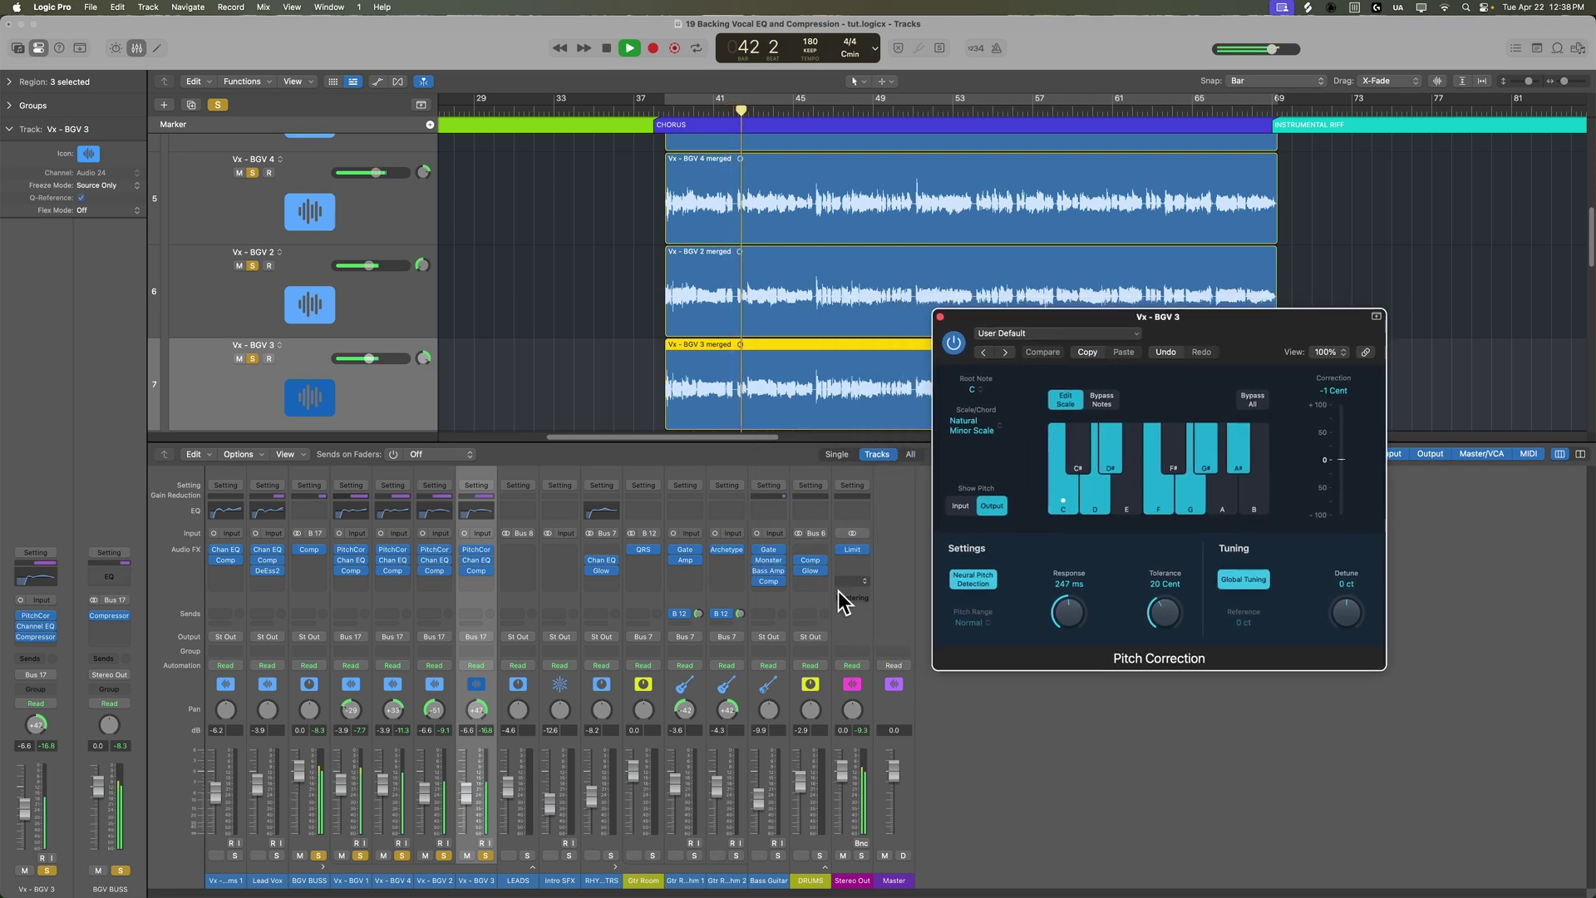
left_click_drag(1068, 615, 1081, 648)
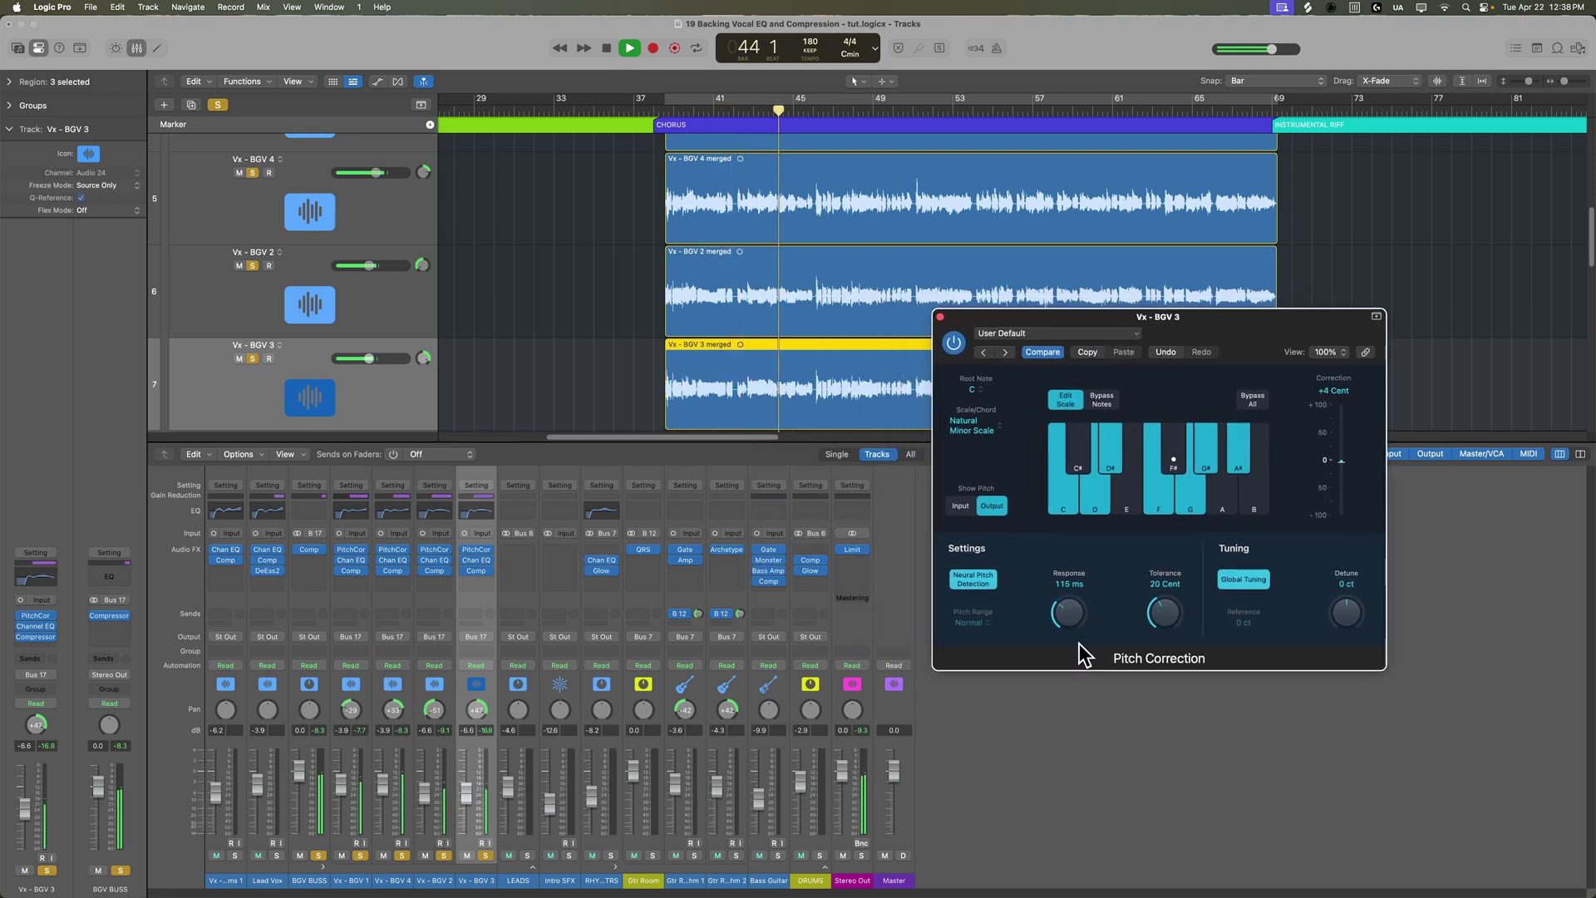
Set both BGV 2 and BGV 3 Pitch Correction responses to 129 ms, leaving Vx - BGV 2 selected.
left_click(433, 551)
left_click_drag(629, 473, 641, 516)
left_click_drag(1070, 613, 1080, 619)
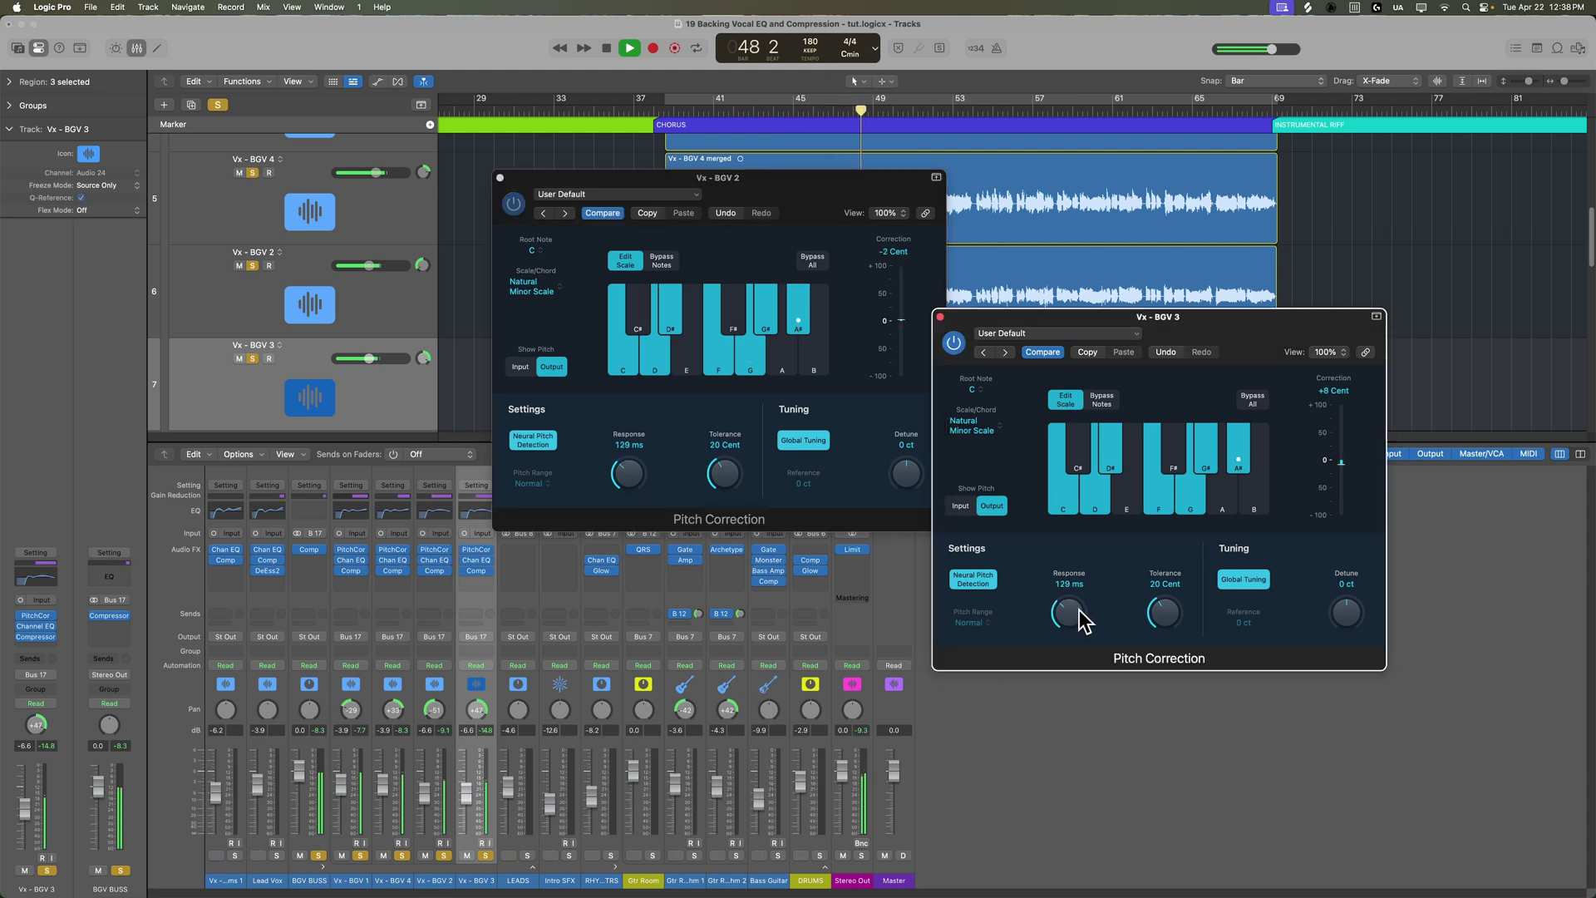
left_click_drag(839, 203, 1403, 480)
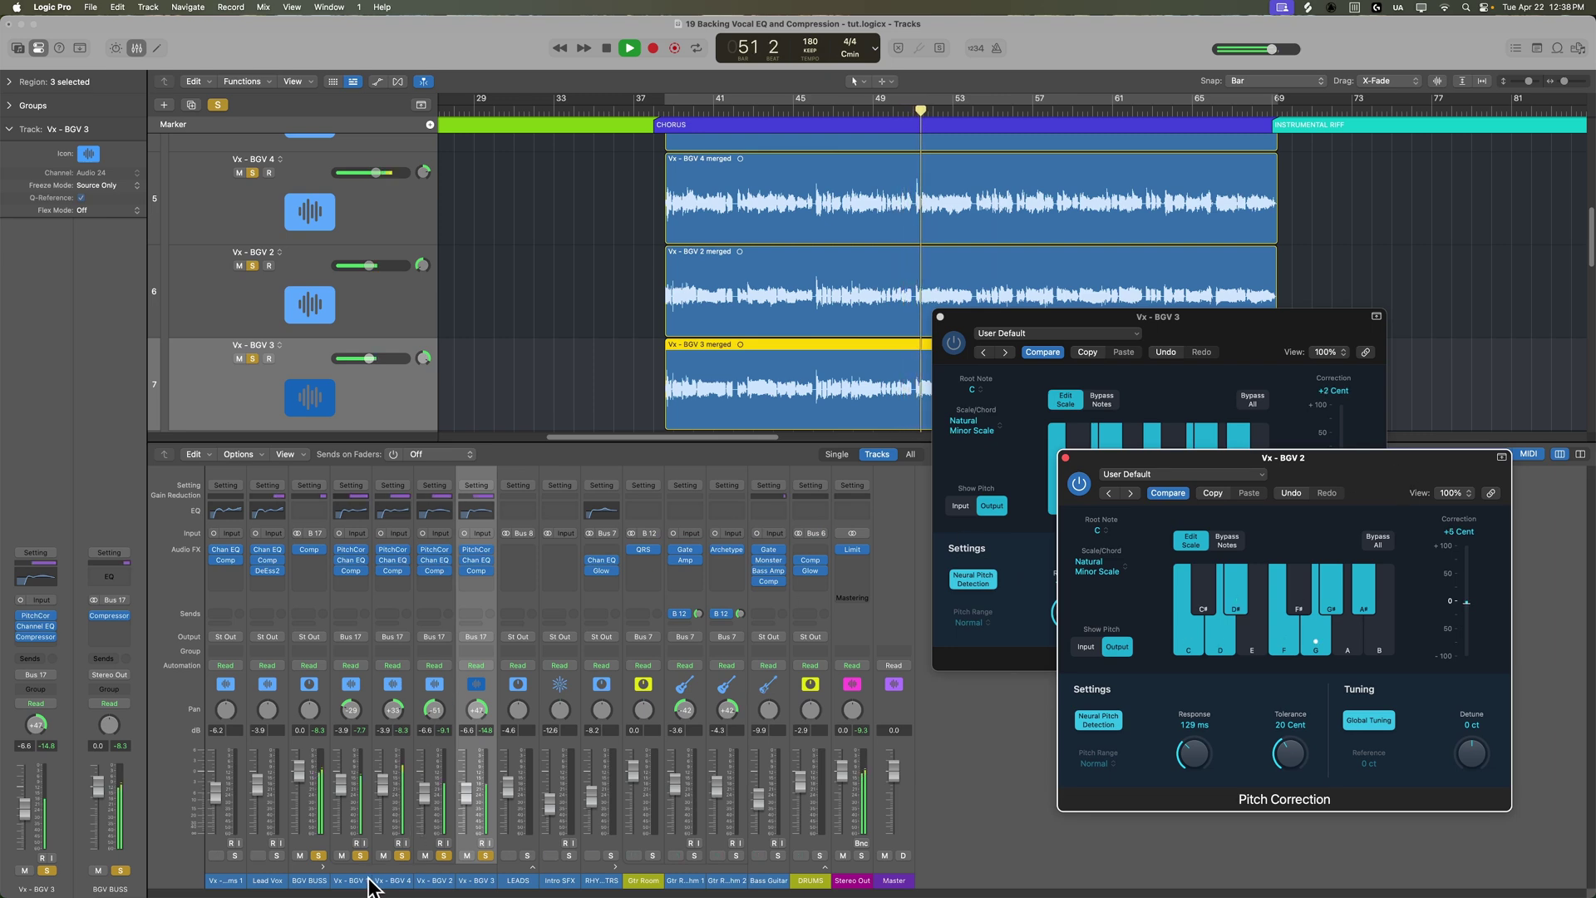
left_click_drag(367, 880, 385, 823)
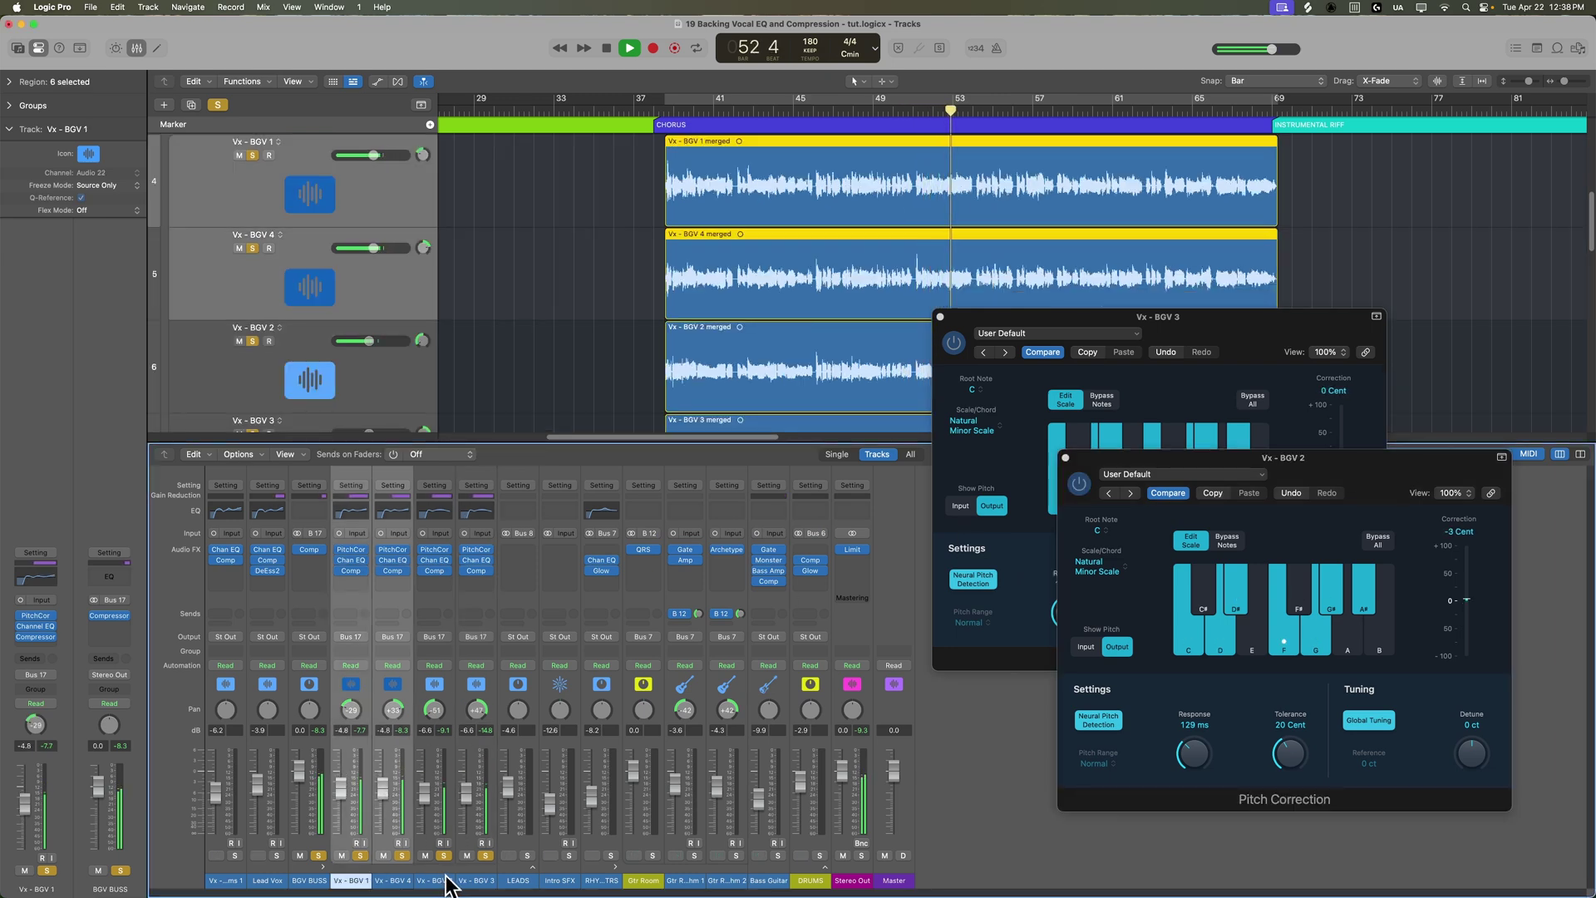
left_click_drag(449, 879, 466, 783)
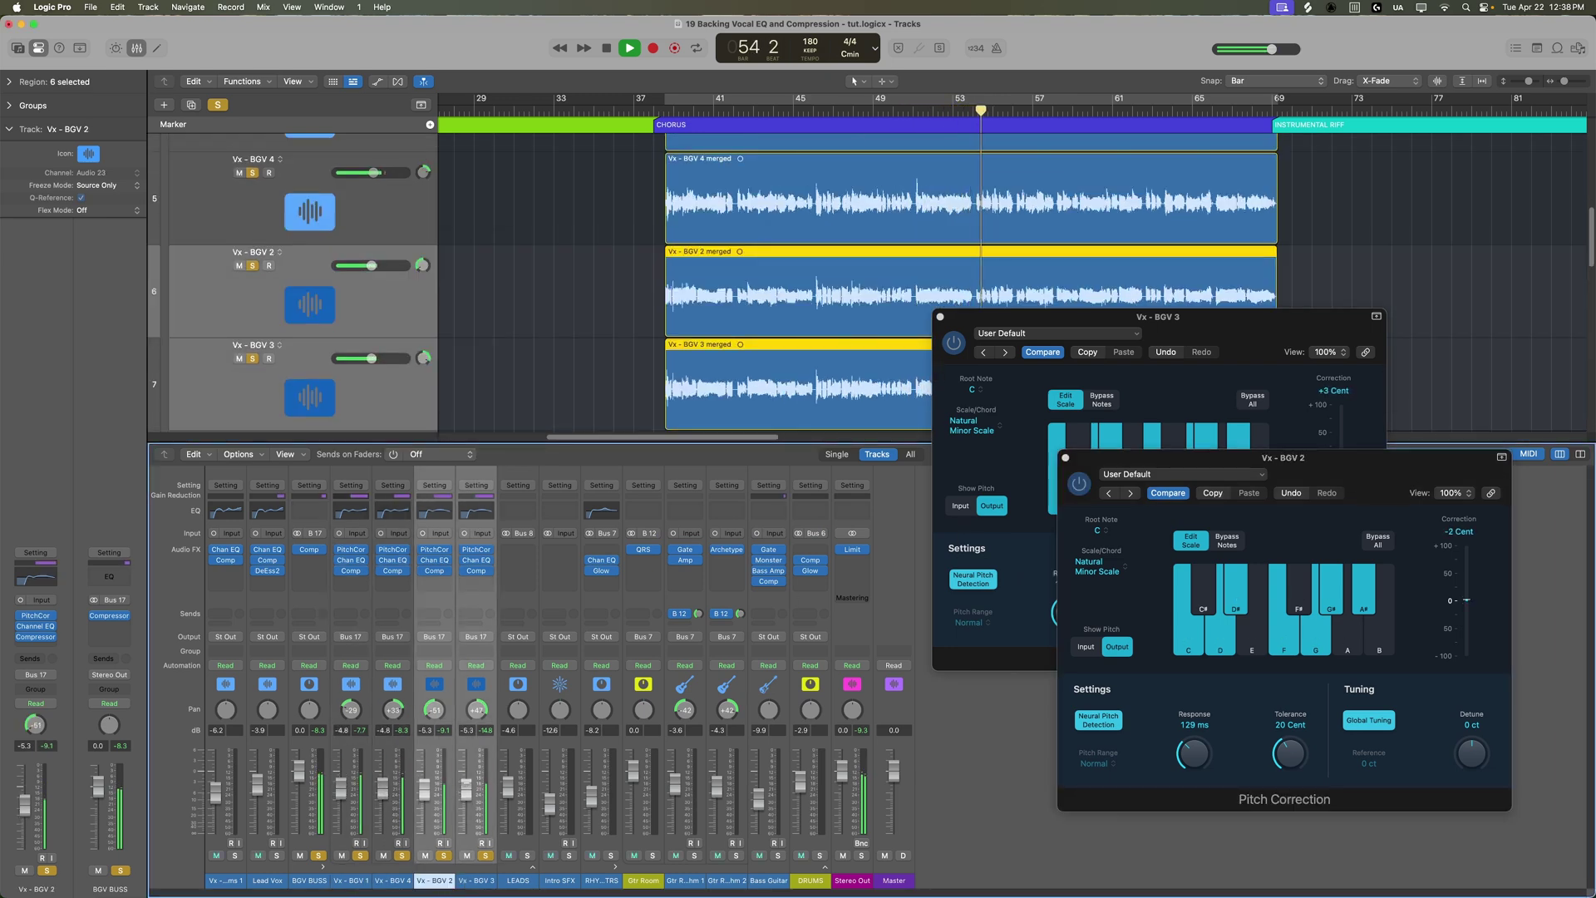
left_click(433, 880)
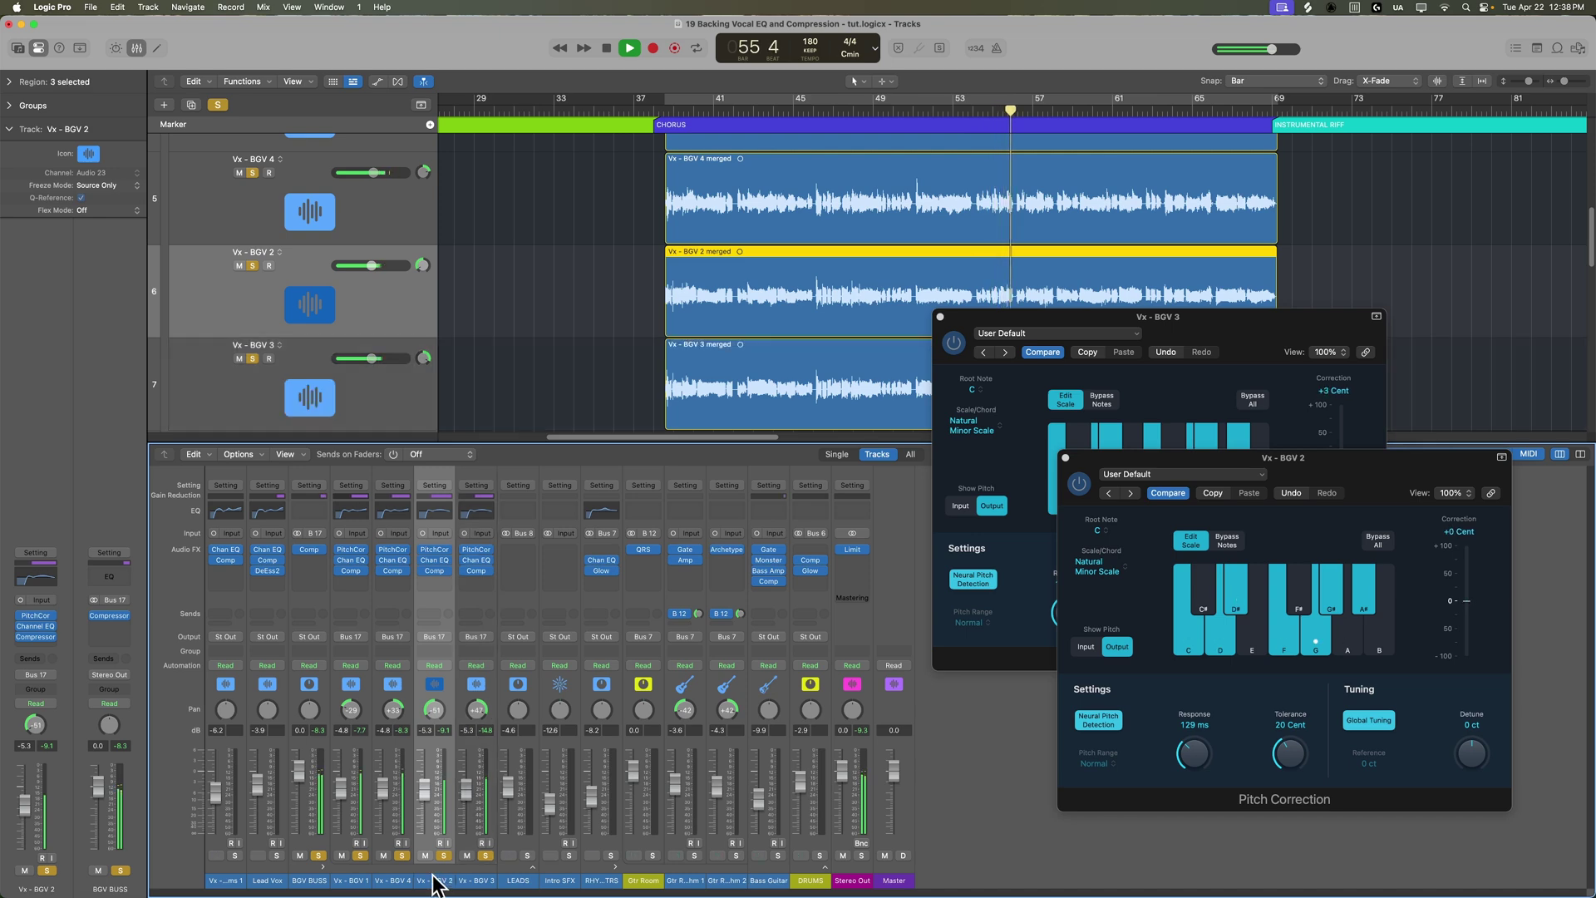
On BGV 2's Channel EQ, raise the low cut to about 200 Hz and disable the 133 Hz and 392 Hz bands.
left_click(434, 560)
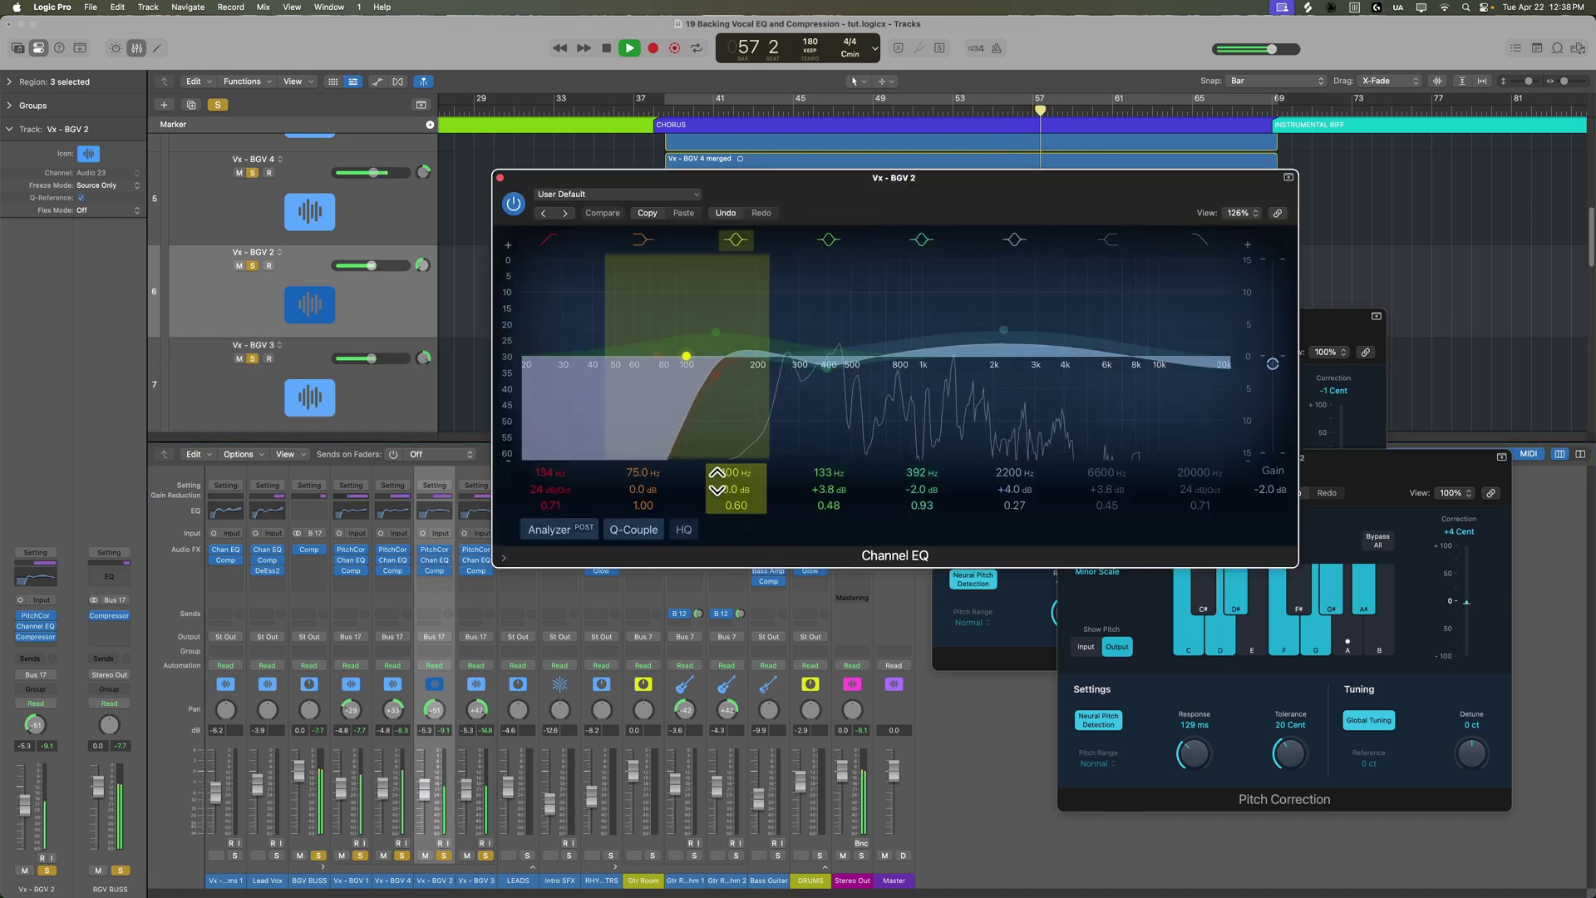
left_click_drag(576, 475, 577, 460)
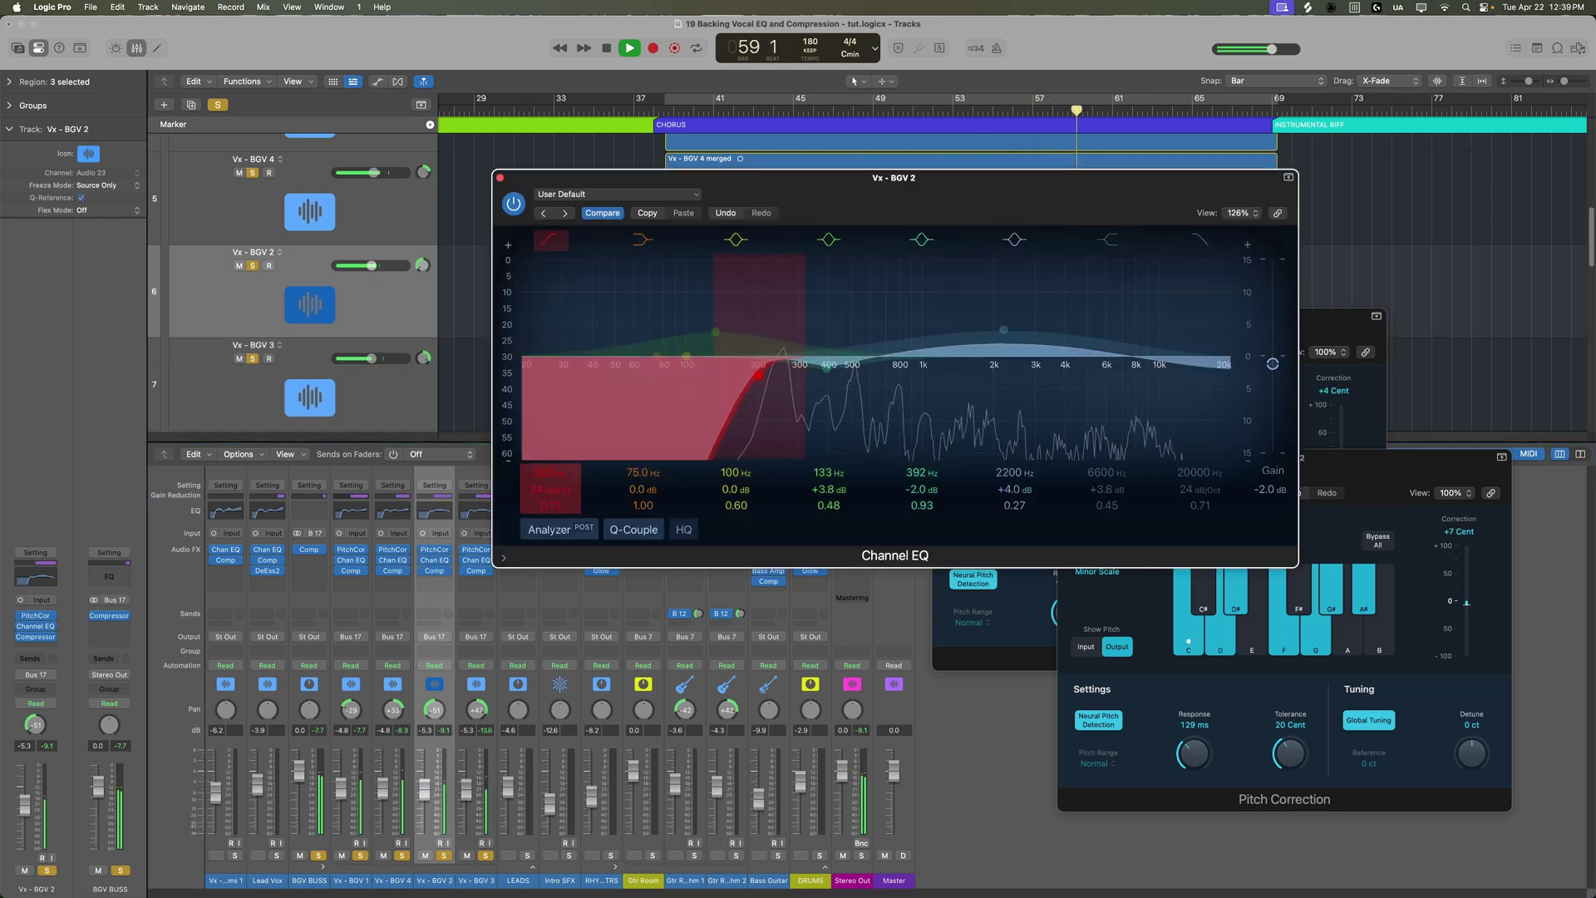
left_click(829, 240)
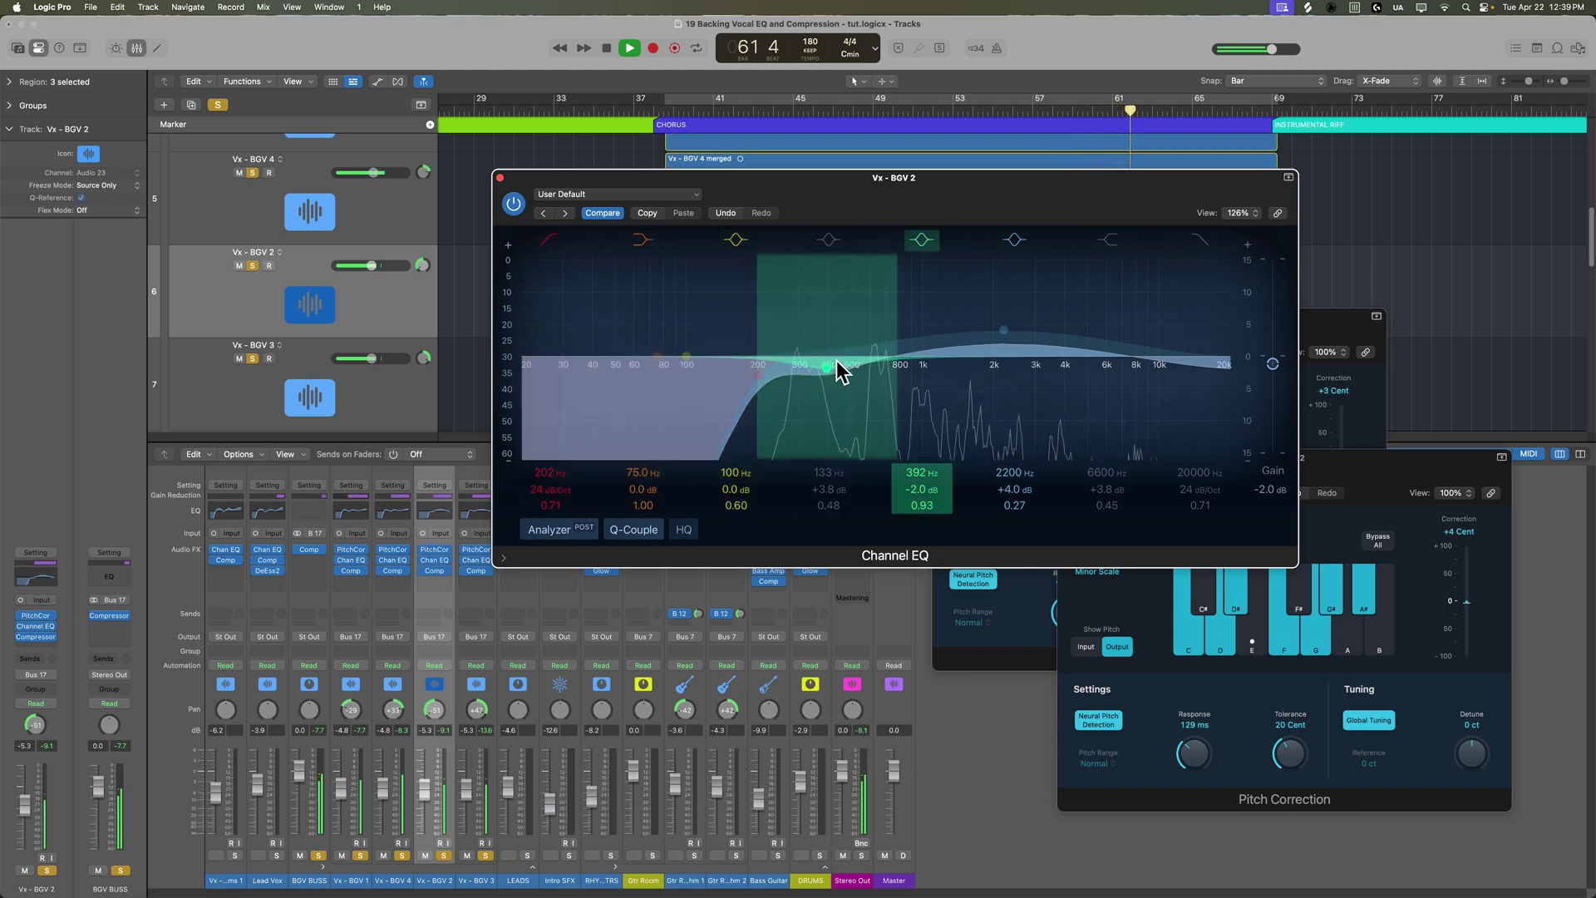
left_click(921, 241)
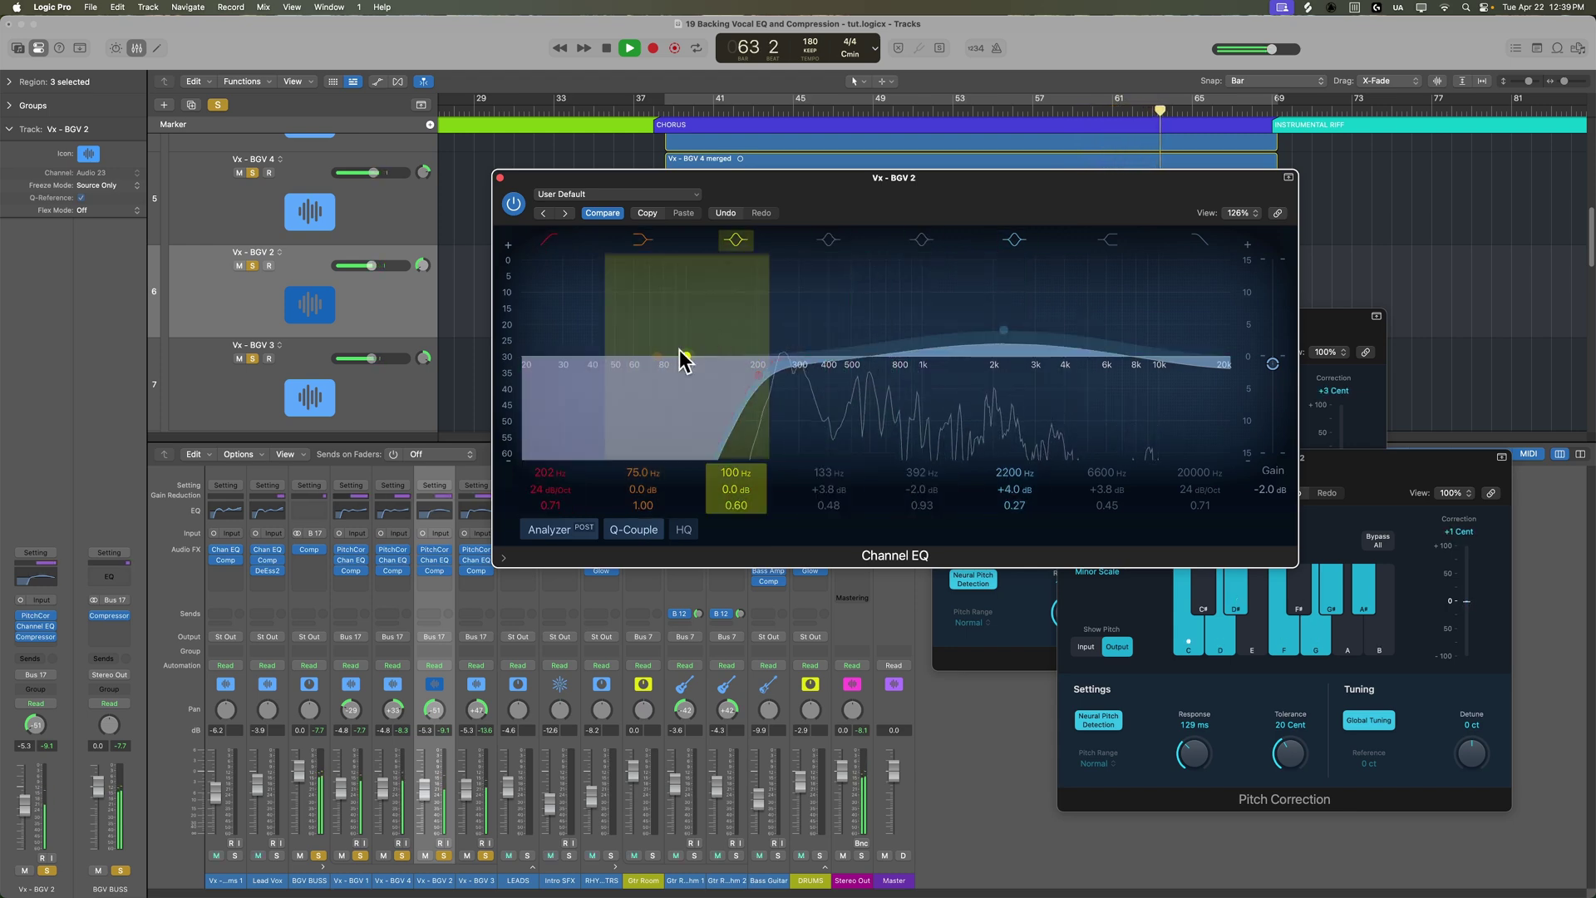
left_click(499, 177)
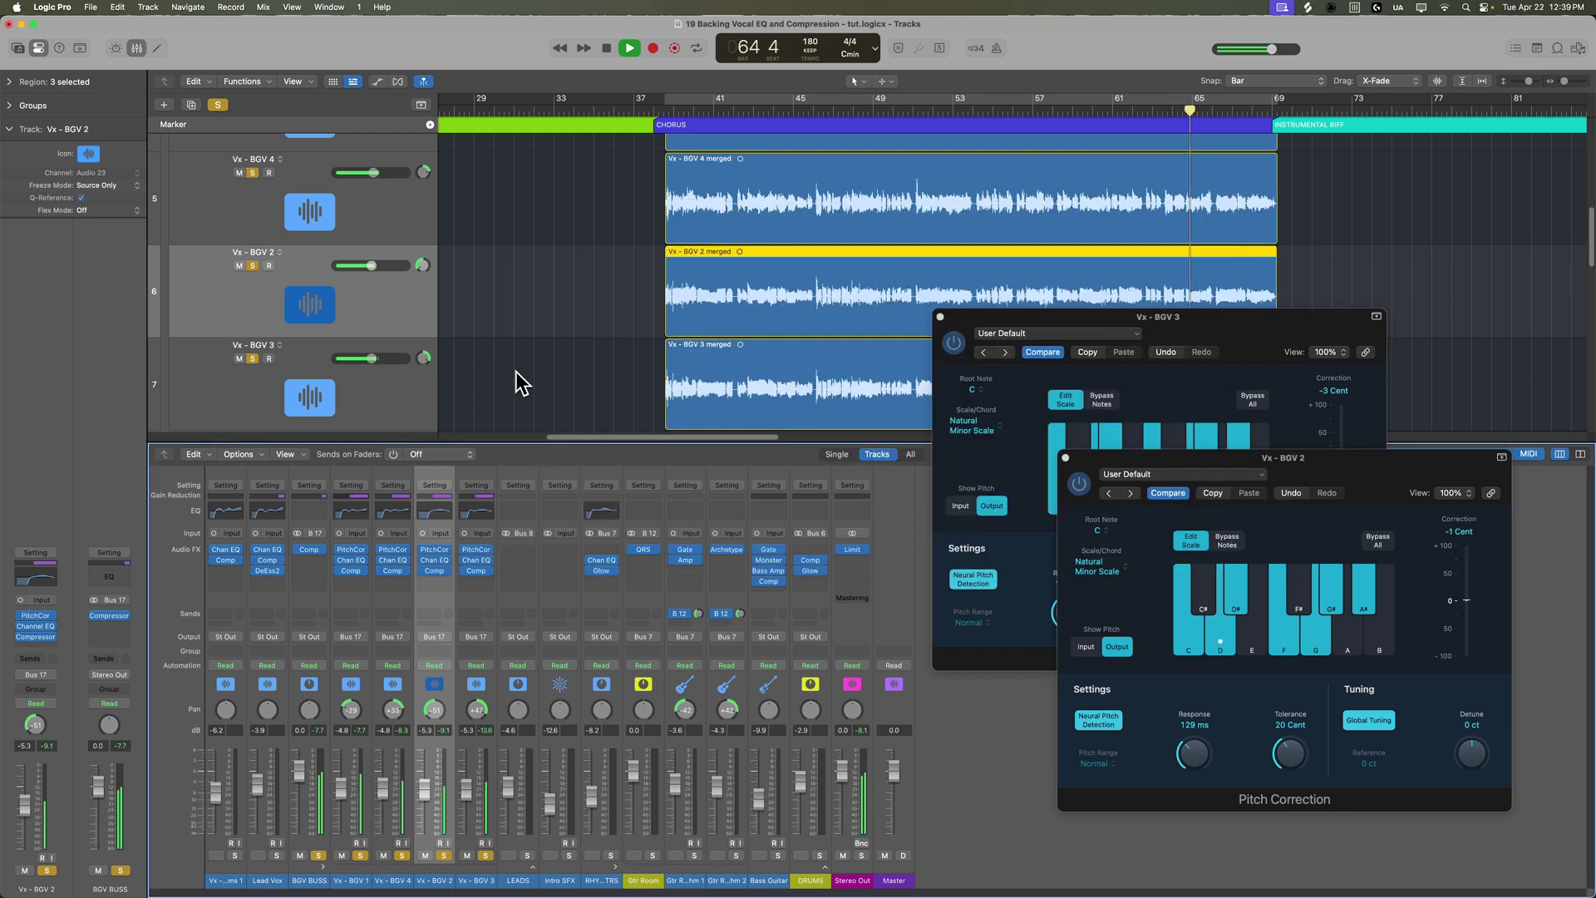
Open Vx - BGV 3's Channel EQ, stop playback and close both Pitch Correction windows.
left_click(476, 560)
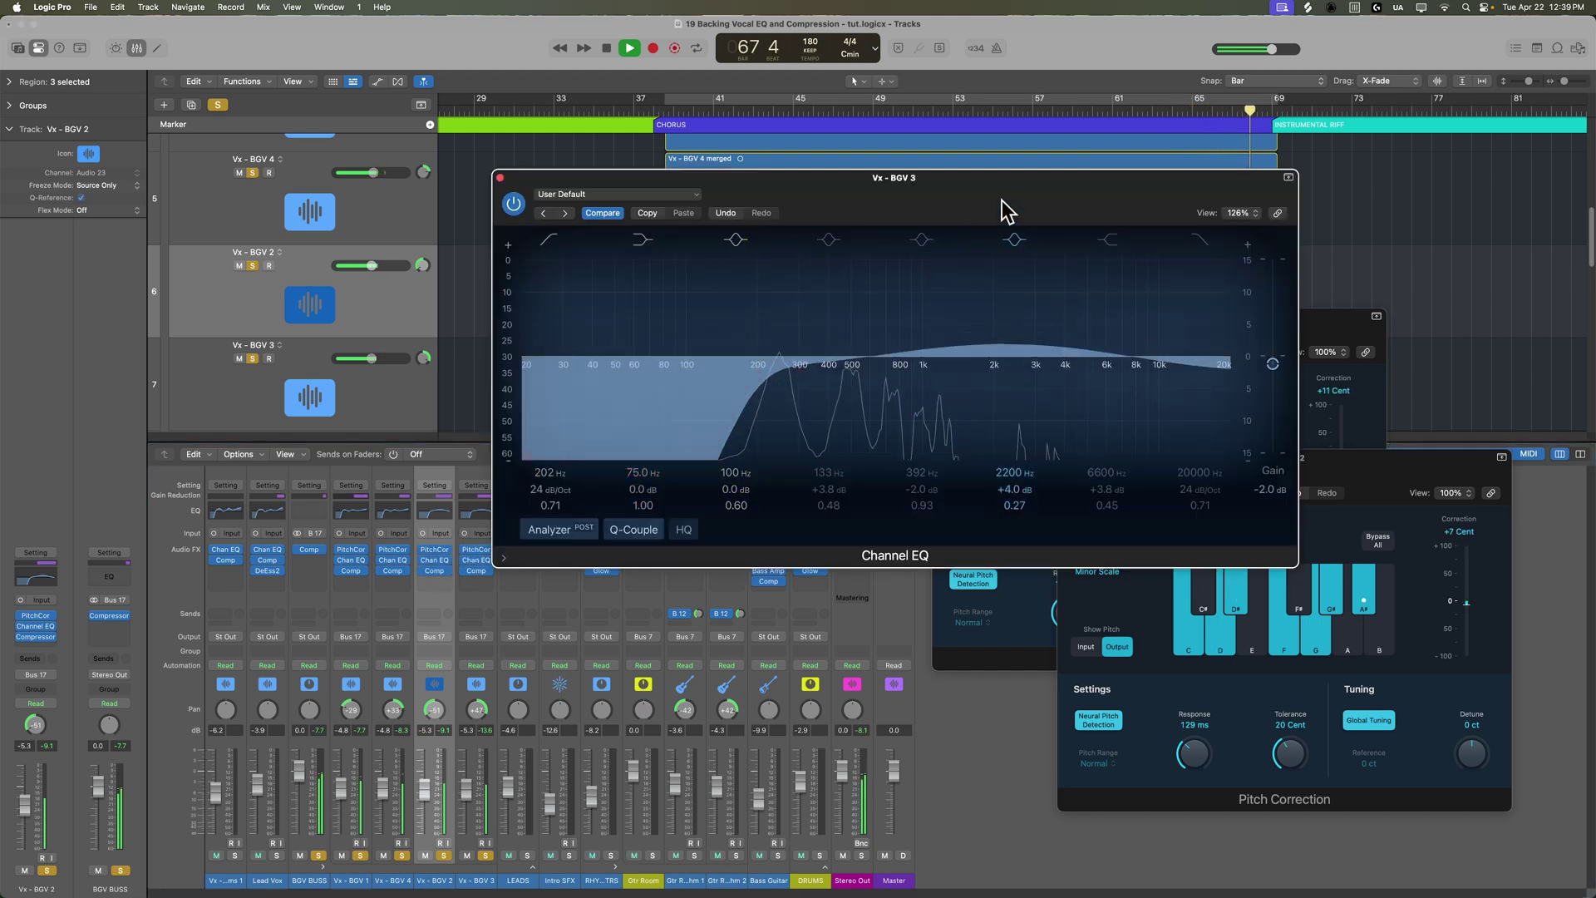
left_click_drag(1050, 190, 620, 123)
key("space")
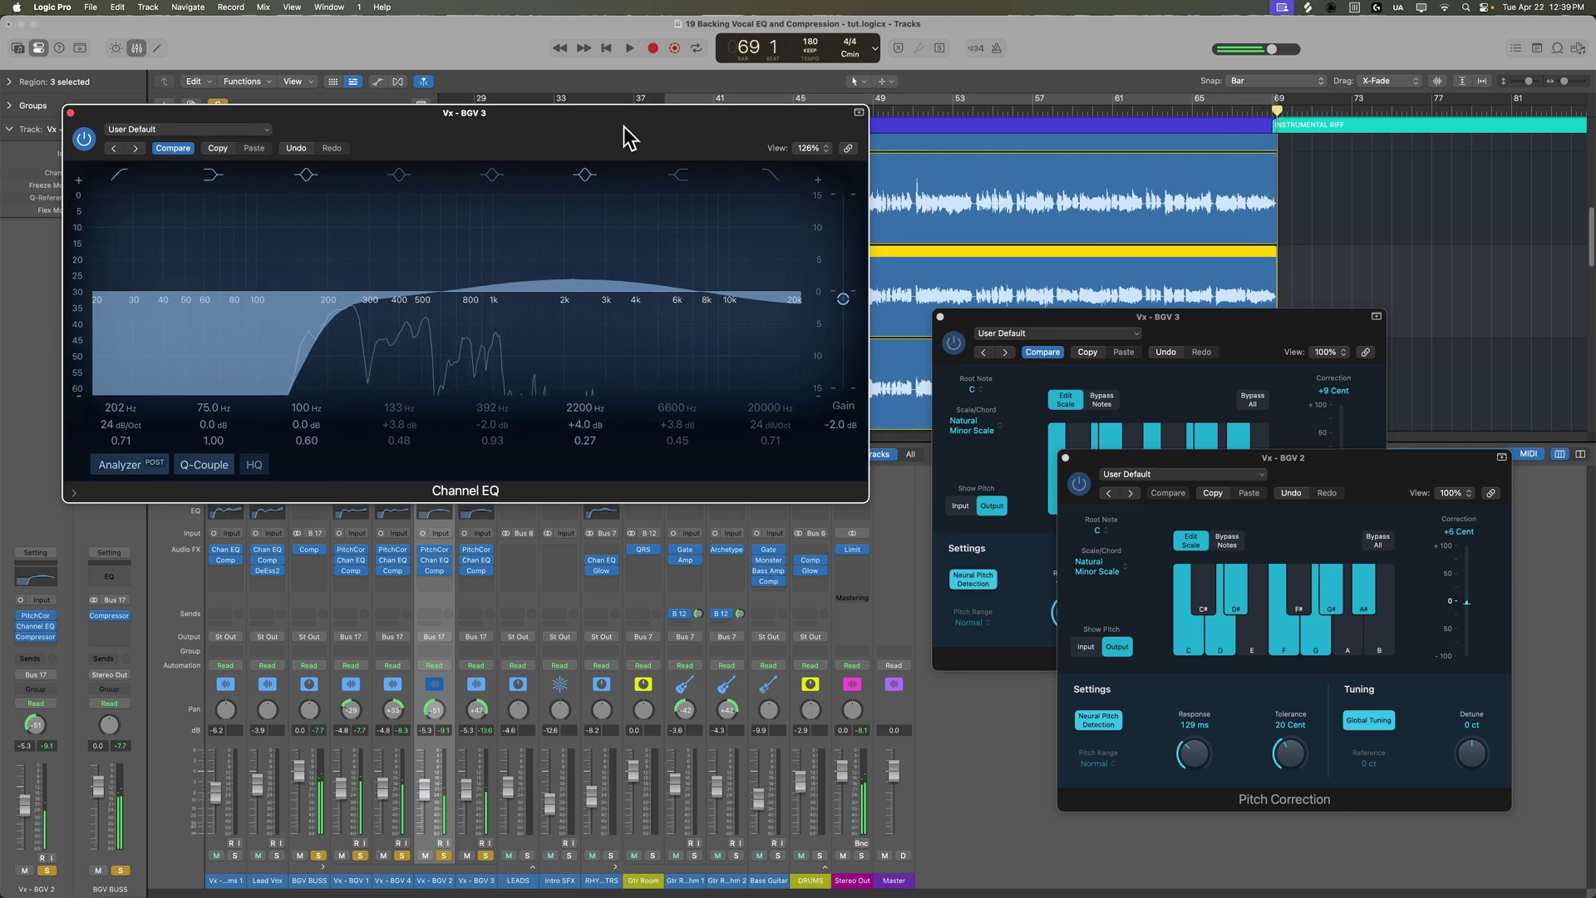
left_click(940, 317)
left_click(1066, 457)
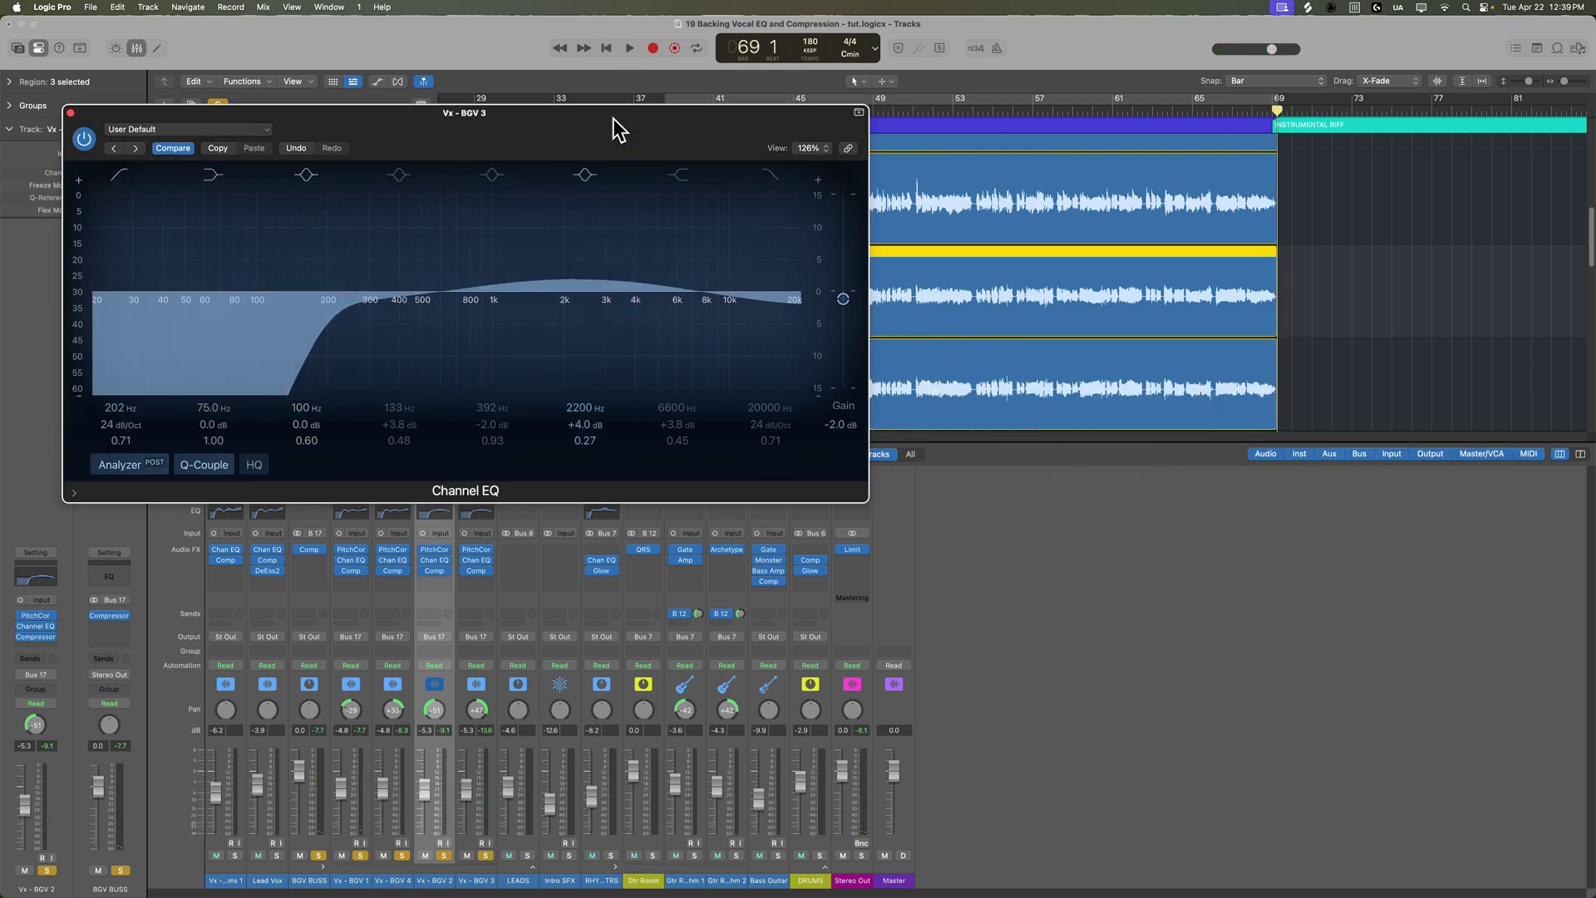
left_click_drag(615, 129, 1272, 331)
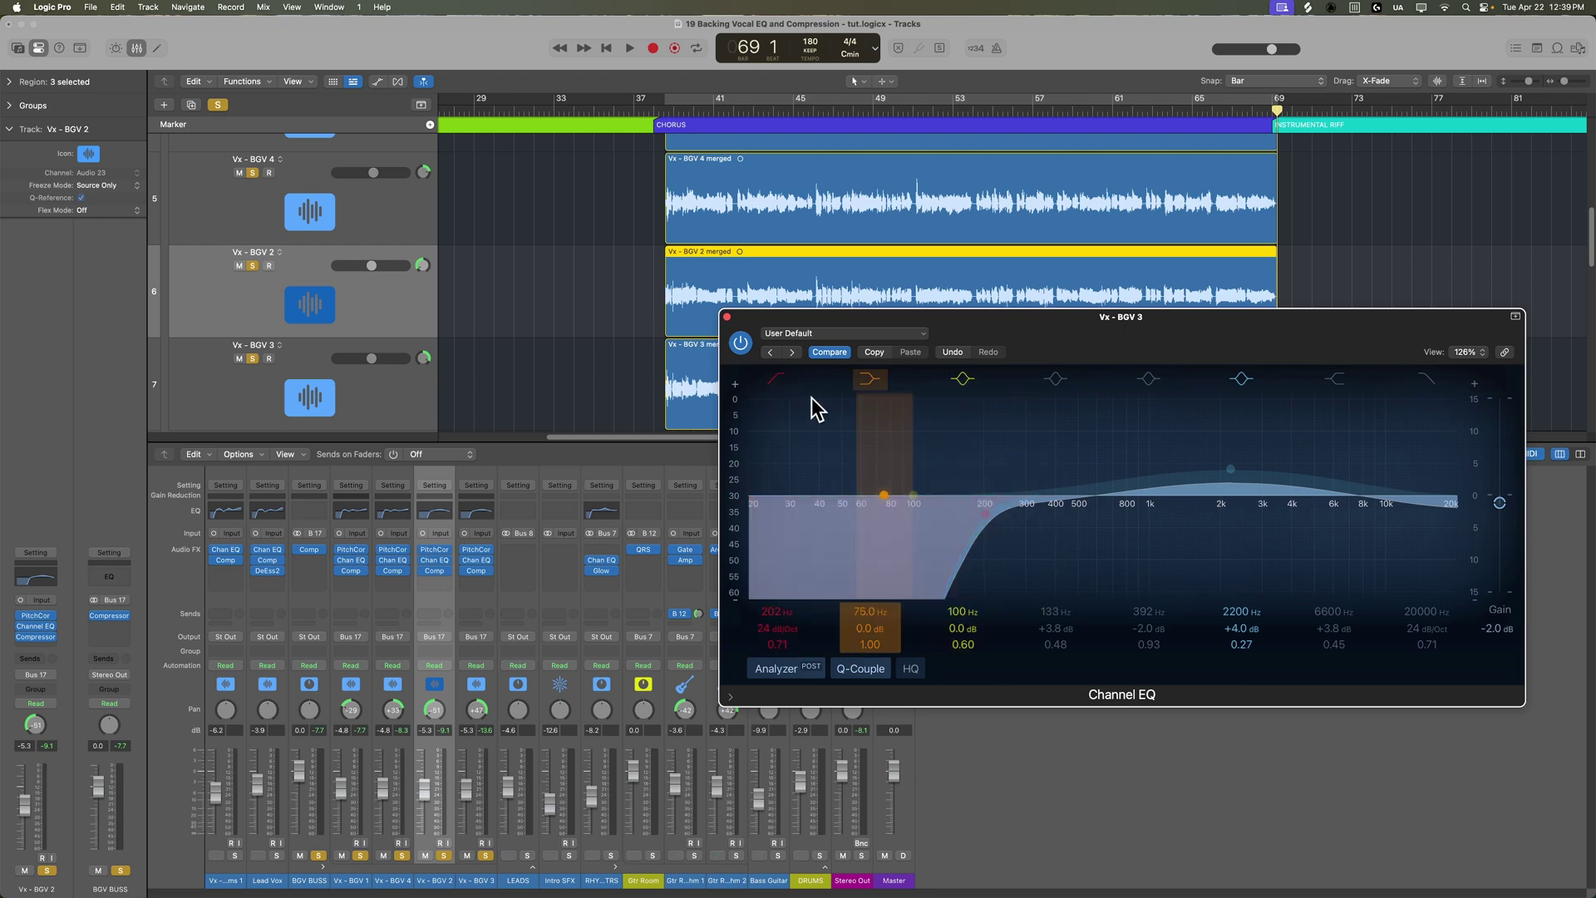
Close the Channel EQ, hide the mixer and play from around bar 34.
left_click(728, 318)
key("x")
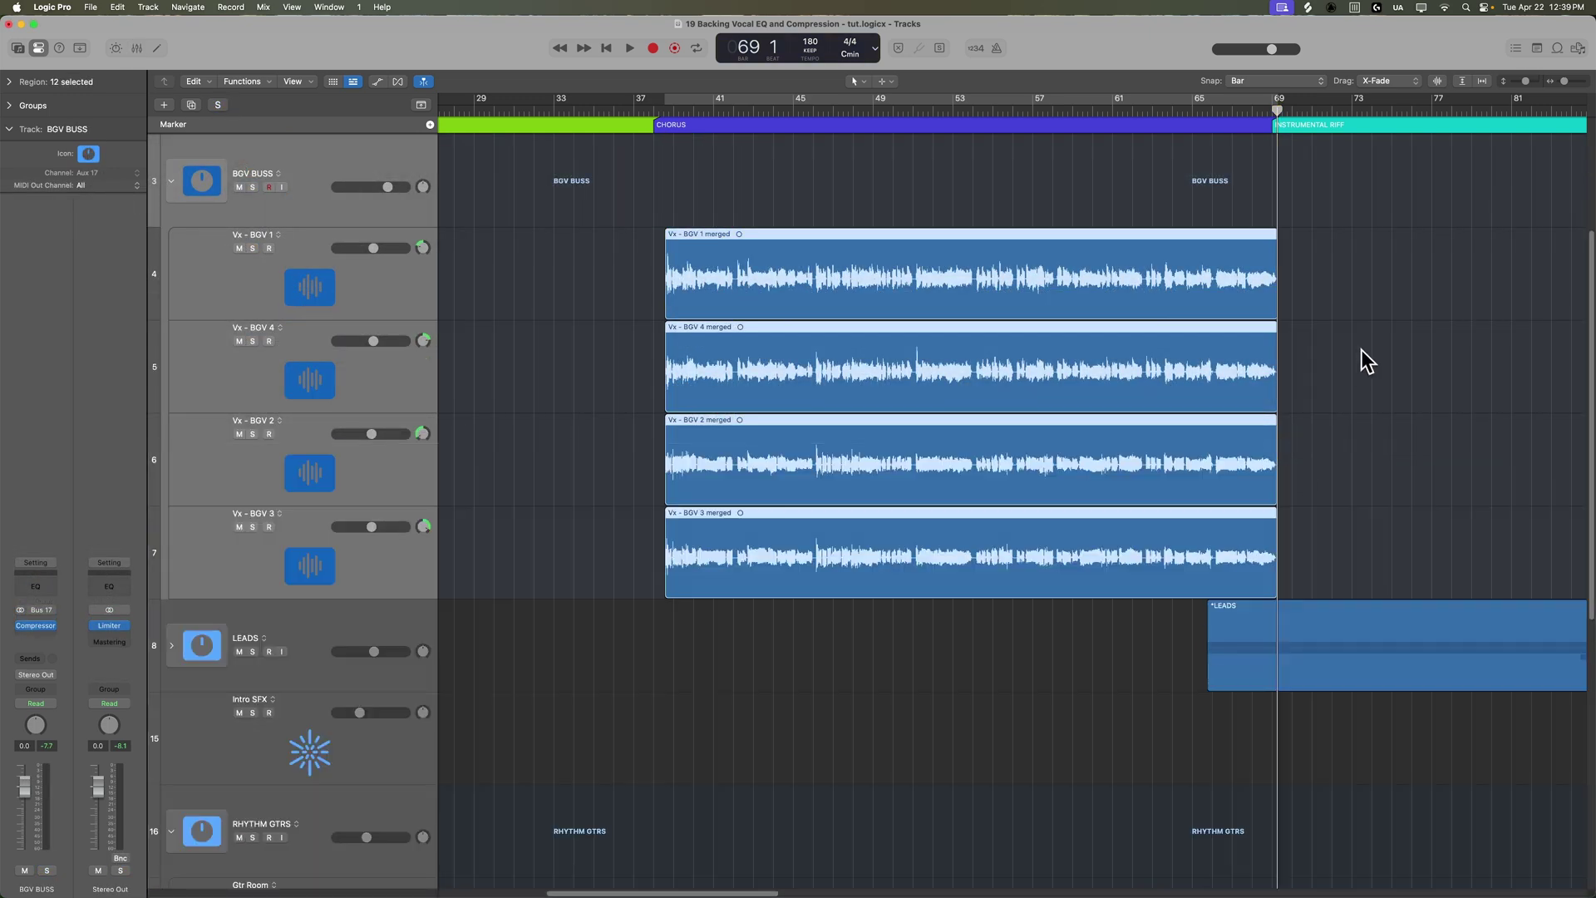
left_click(1367, 360)
left_click_drag(549, 113, 568, 114)
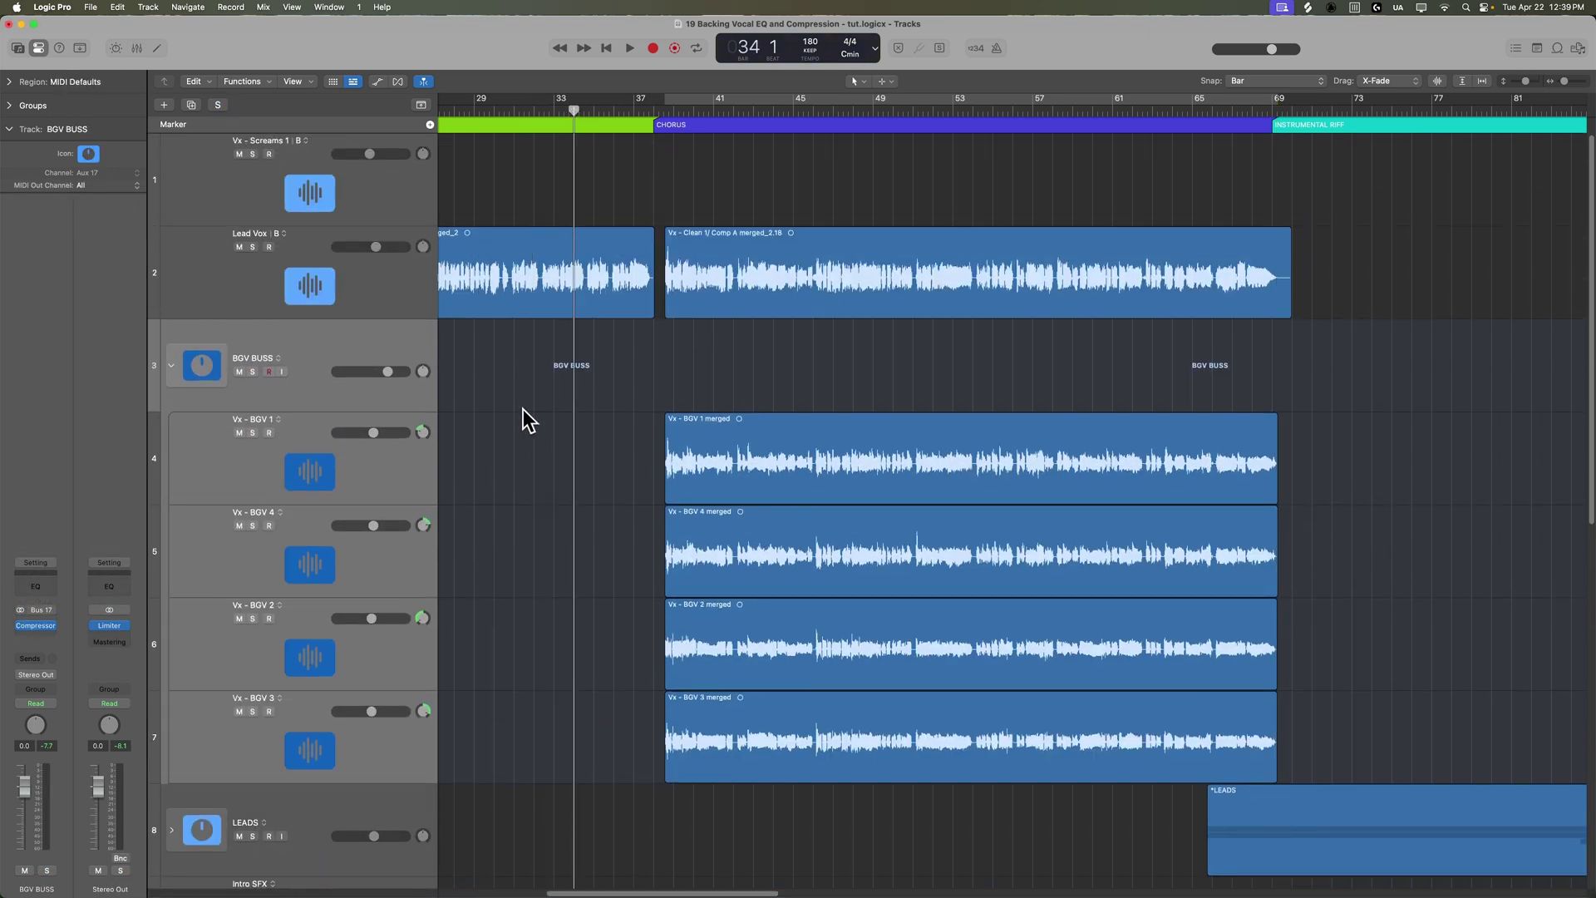
key("space")
Raise the Lead Vox volume to -3.4 dB, then reselect the BGV BUSS track.
left_click(385, 302)
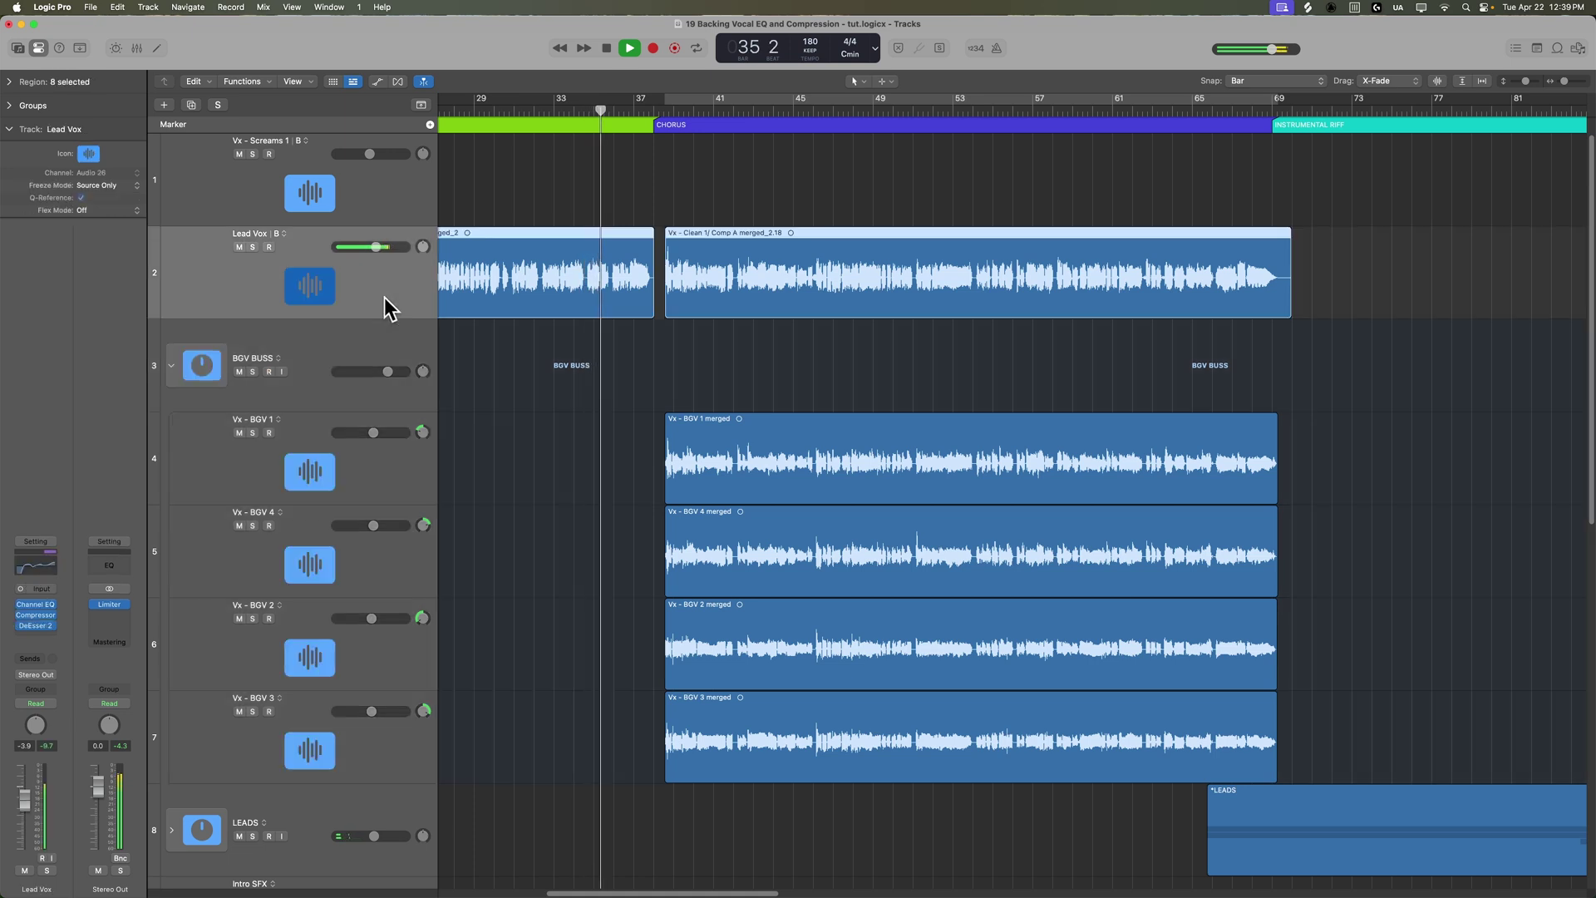
left_click_drag(23, 799, 24, 796)
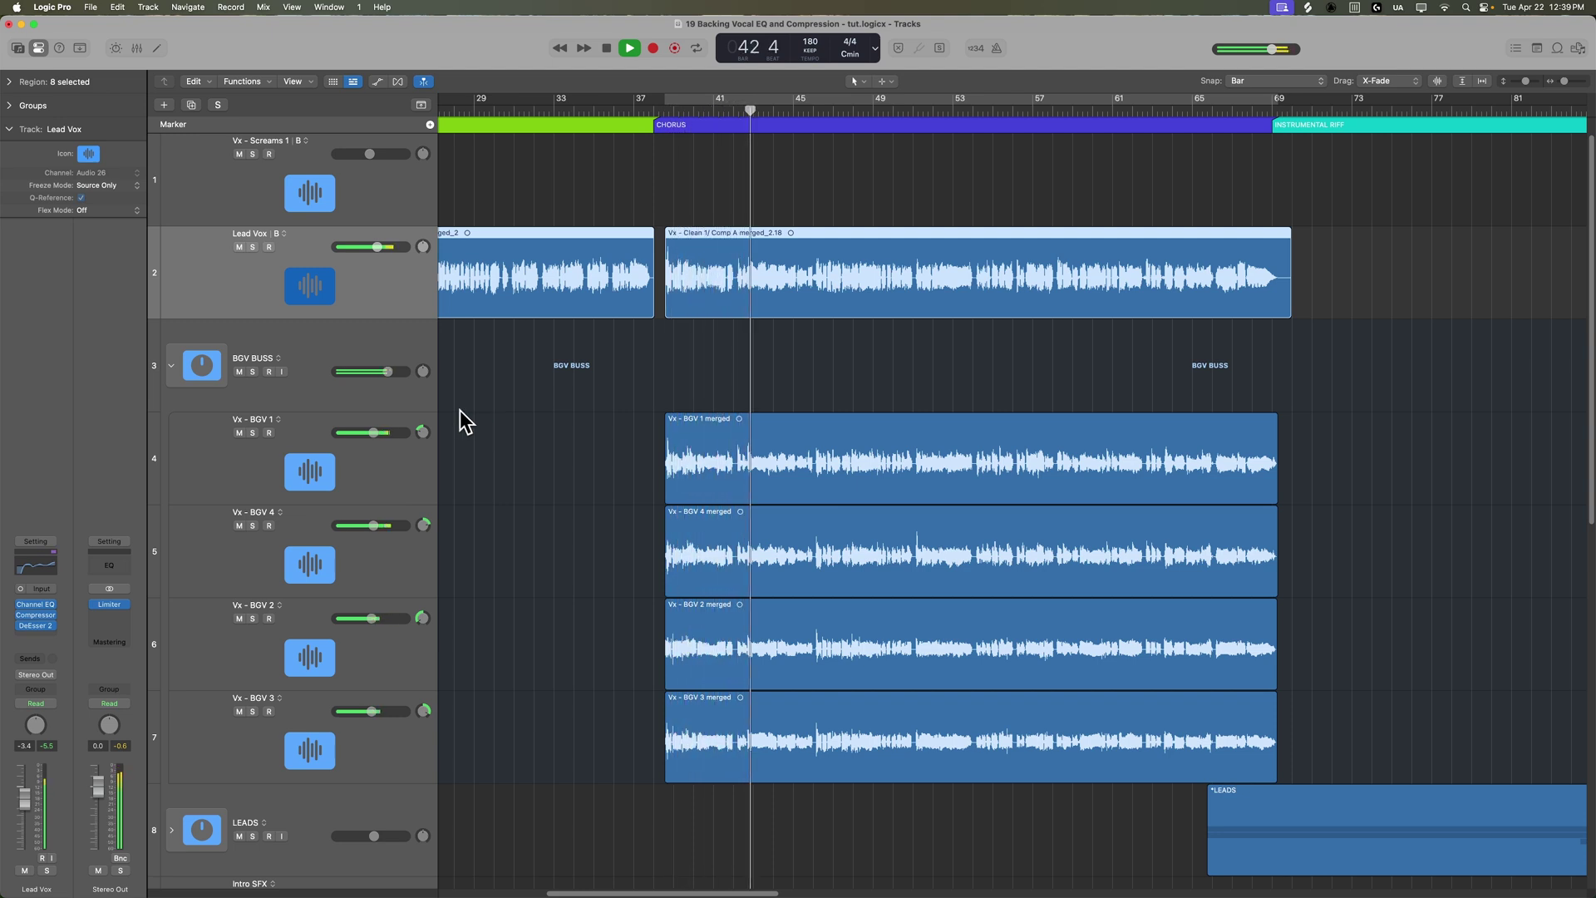
left_click(384, 484)
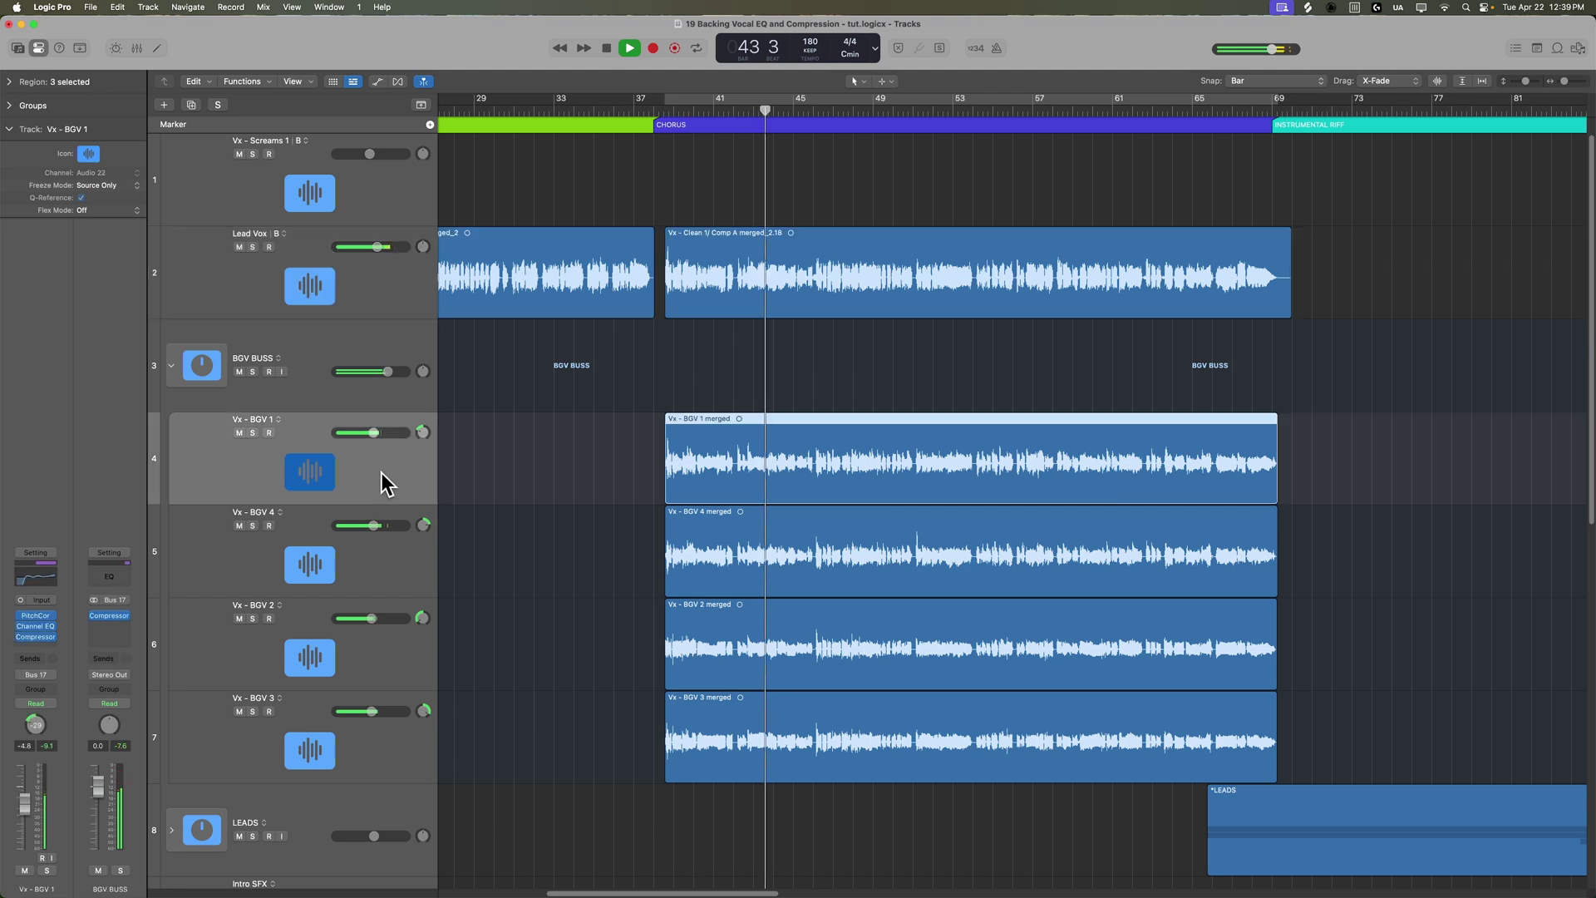
left_click(384, 356)
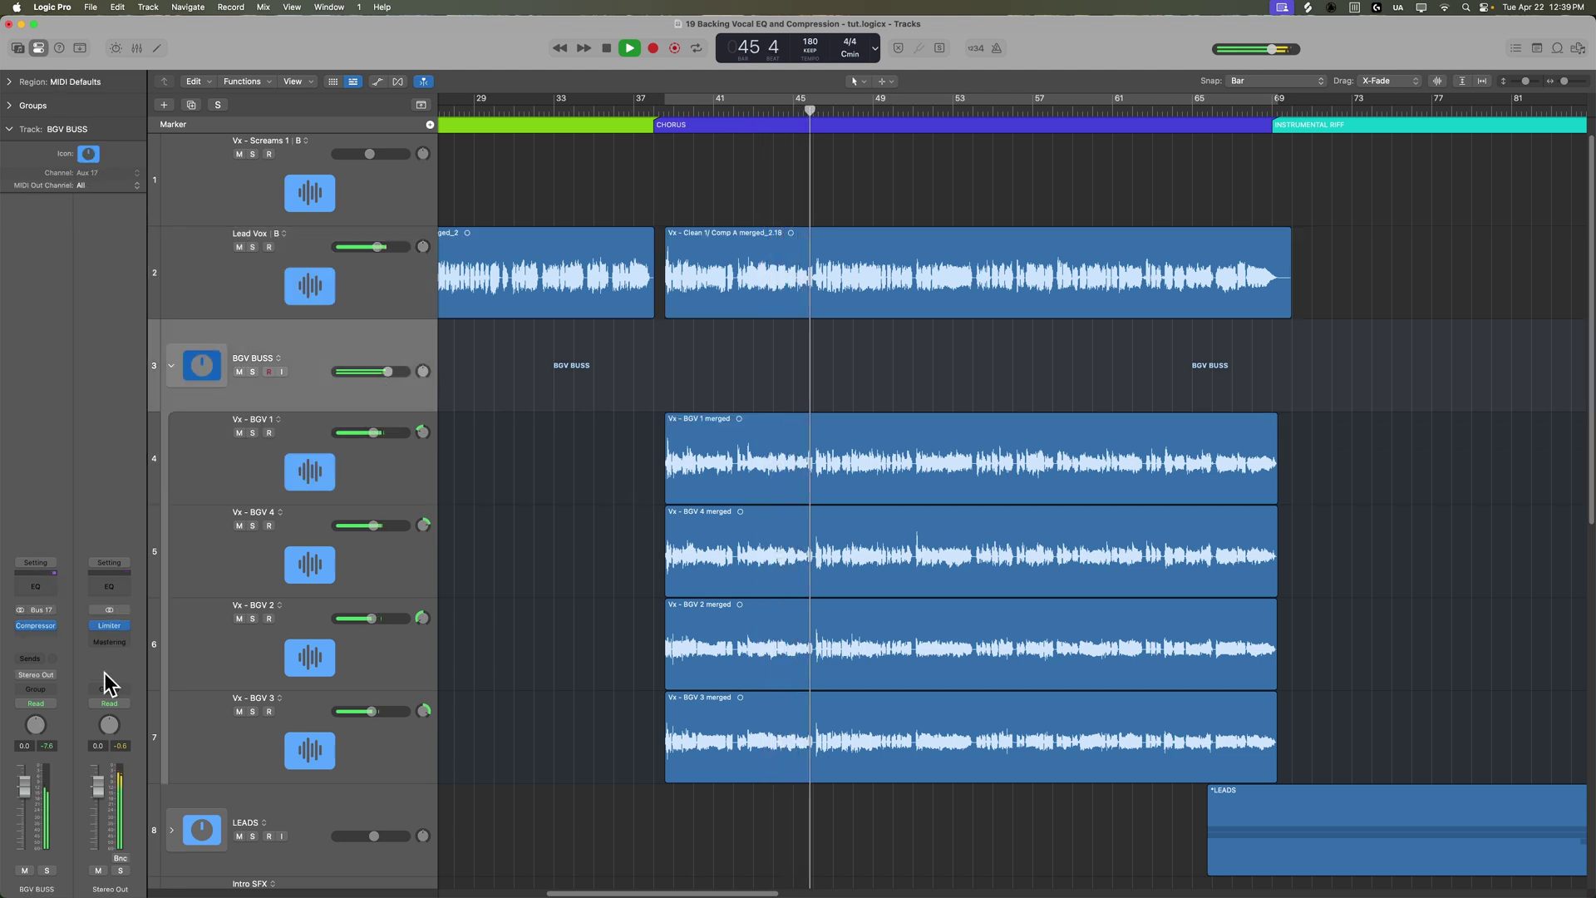
Open the BGV BUSS Compressor, set output gain to +2.0 dB and stop playback.
left_click(35, 625)
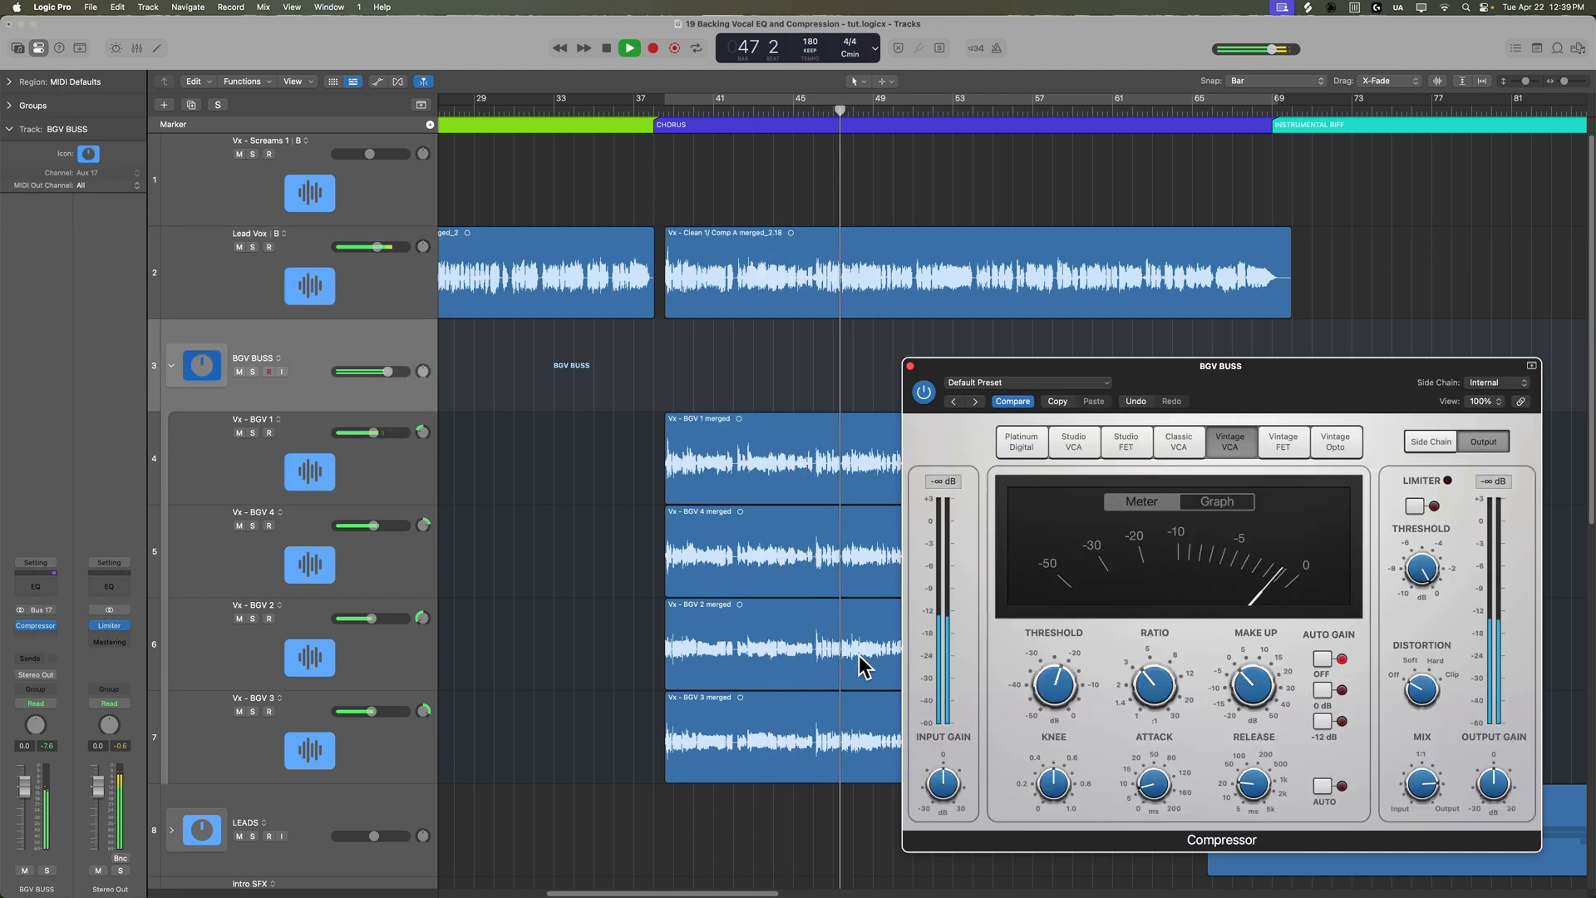
left_click_drag(1494, 795, 1497, 790)
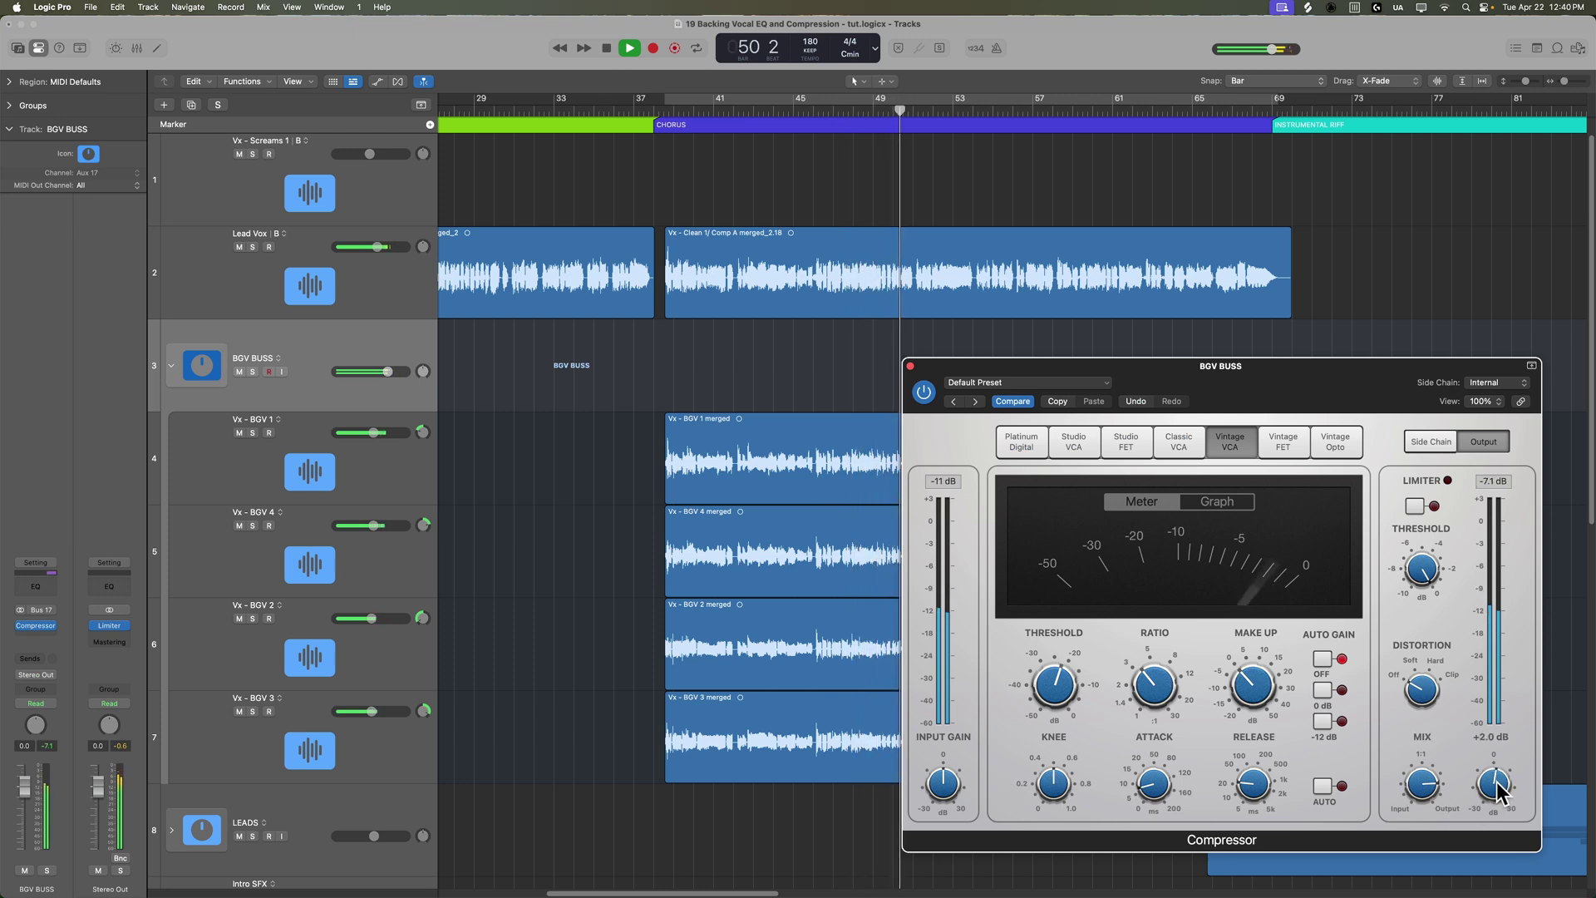
scroll(1508, 759, "up", 3)
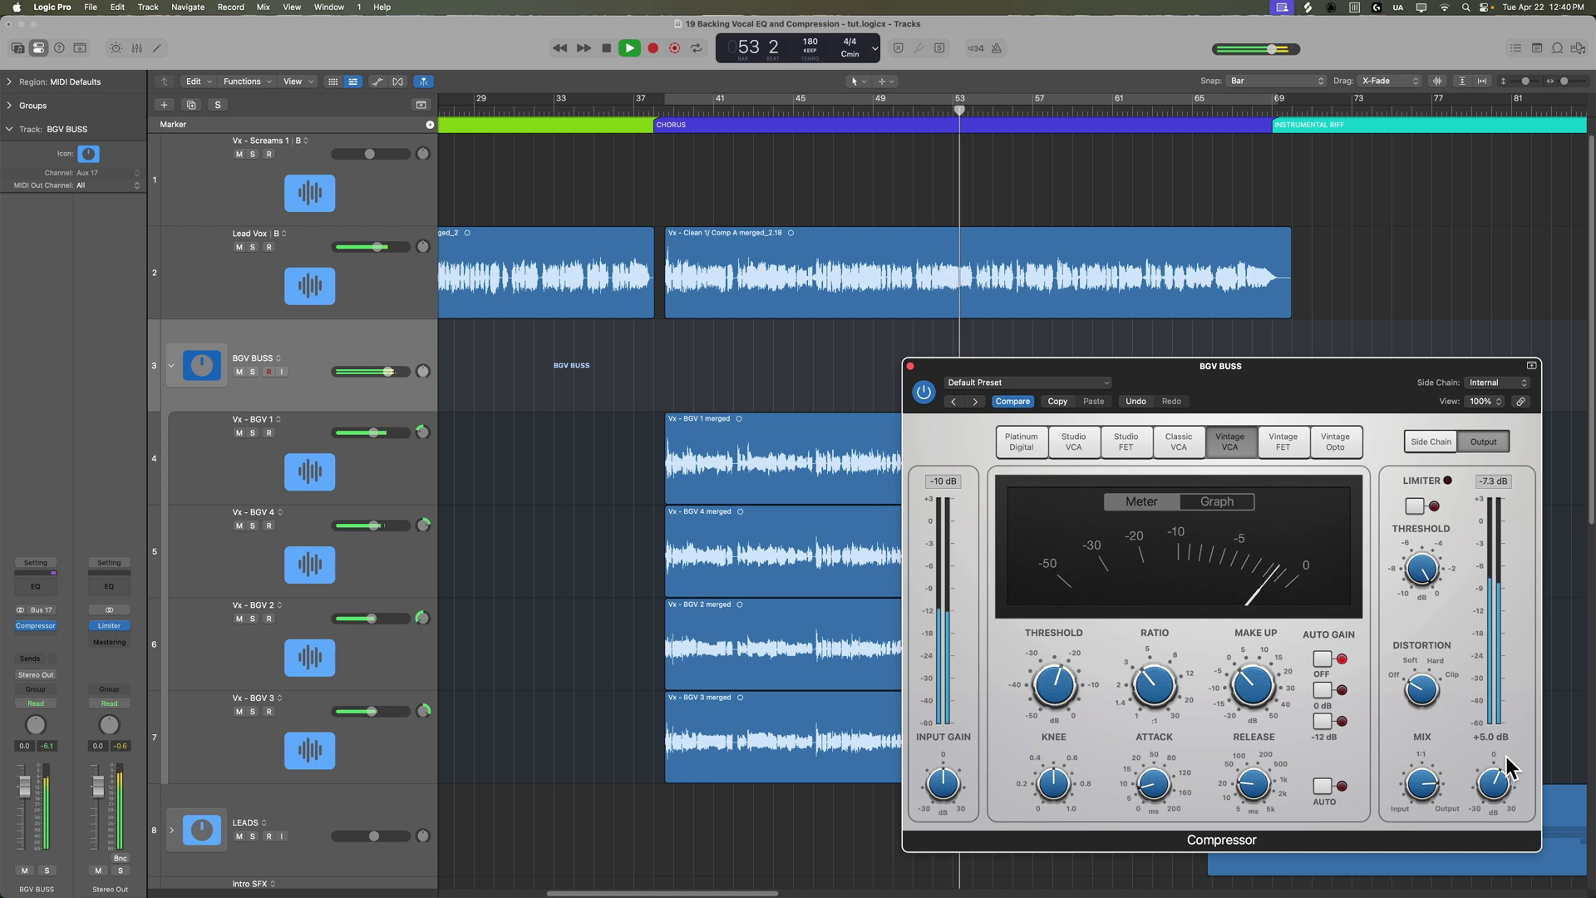
key("space")
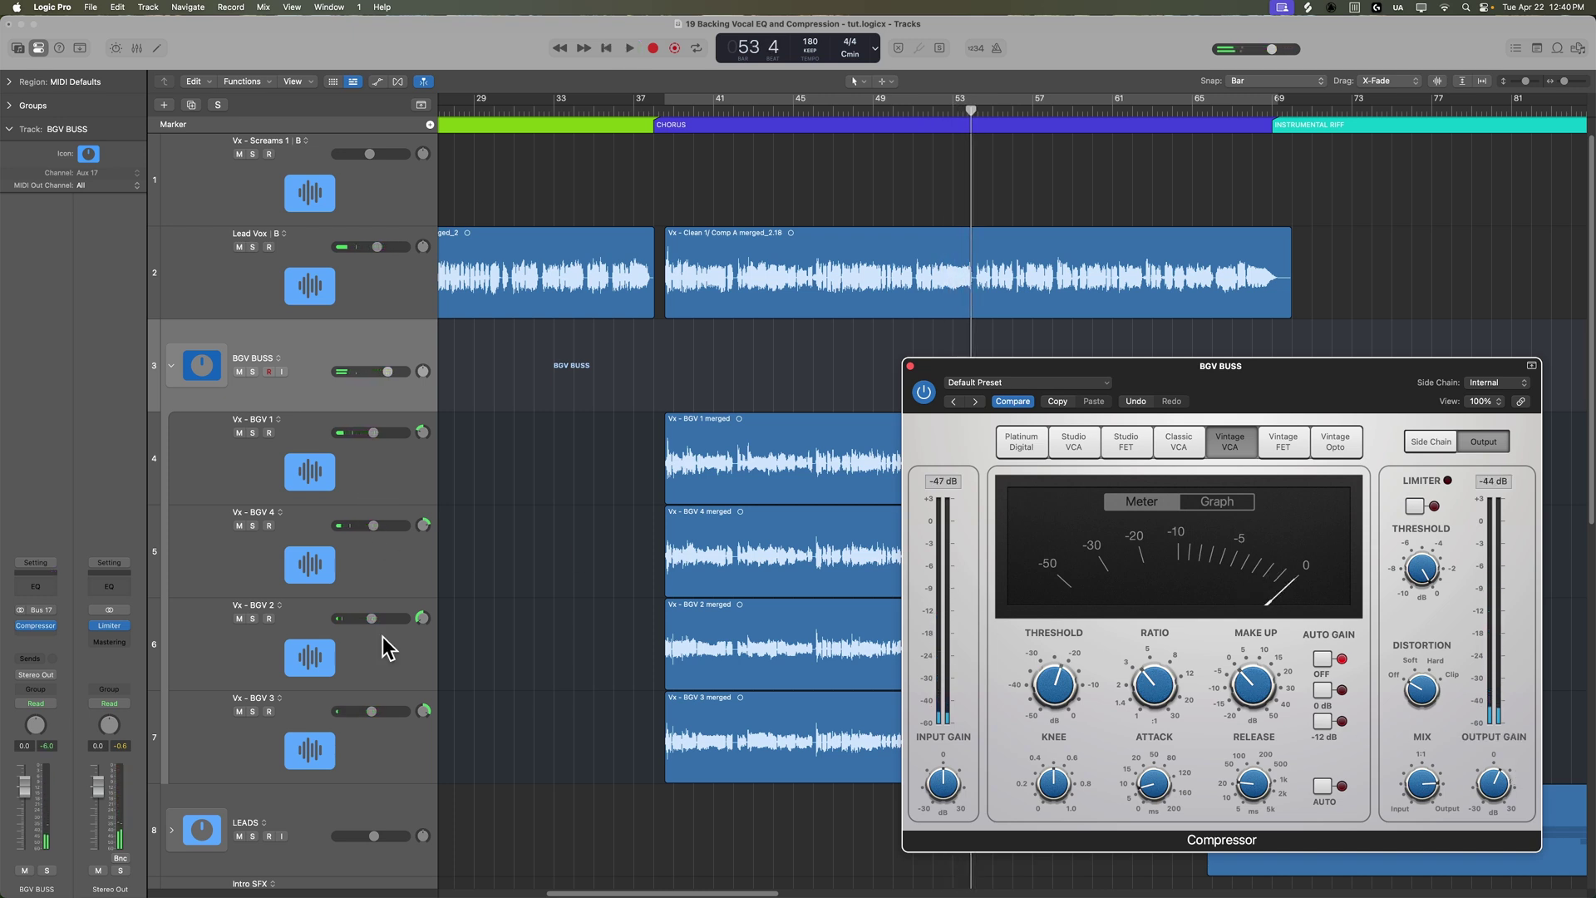
Raise the volumes of the four BGV tracks together and play from around bar 38.
left_click(384, 497)
left_click(382, 751, "shift")
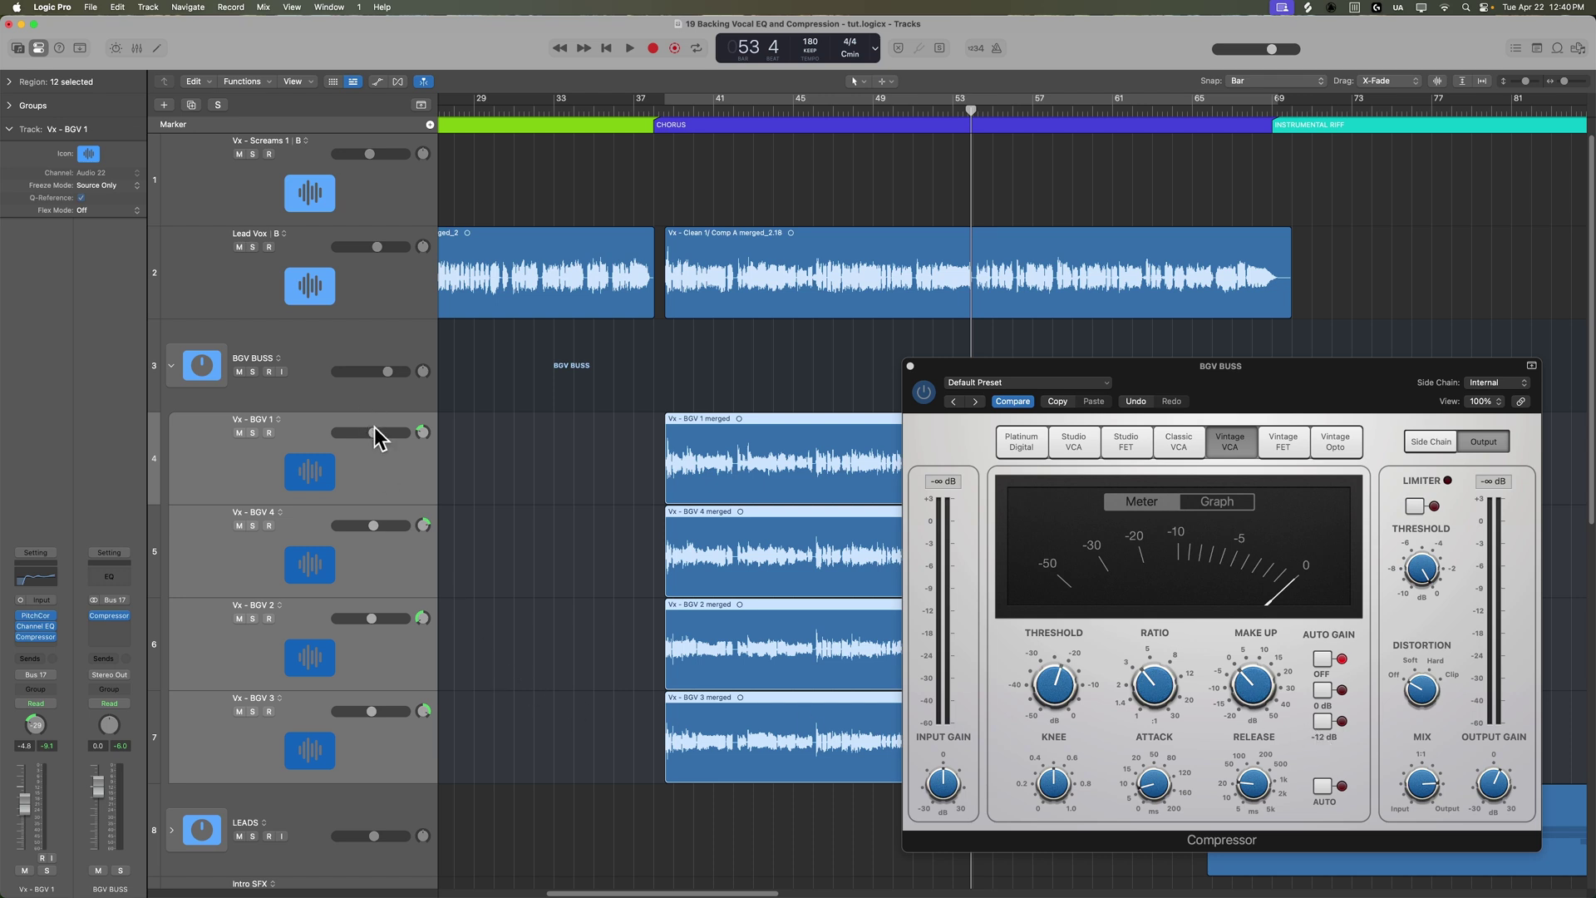
left_click_drag(375, 432, 395, 434)
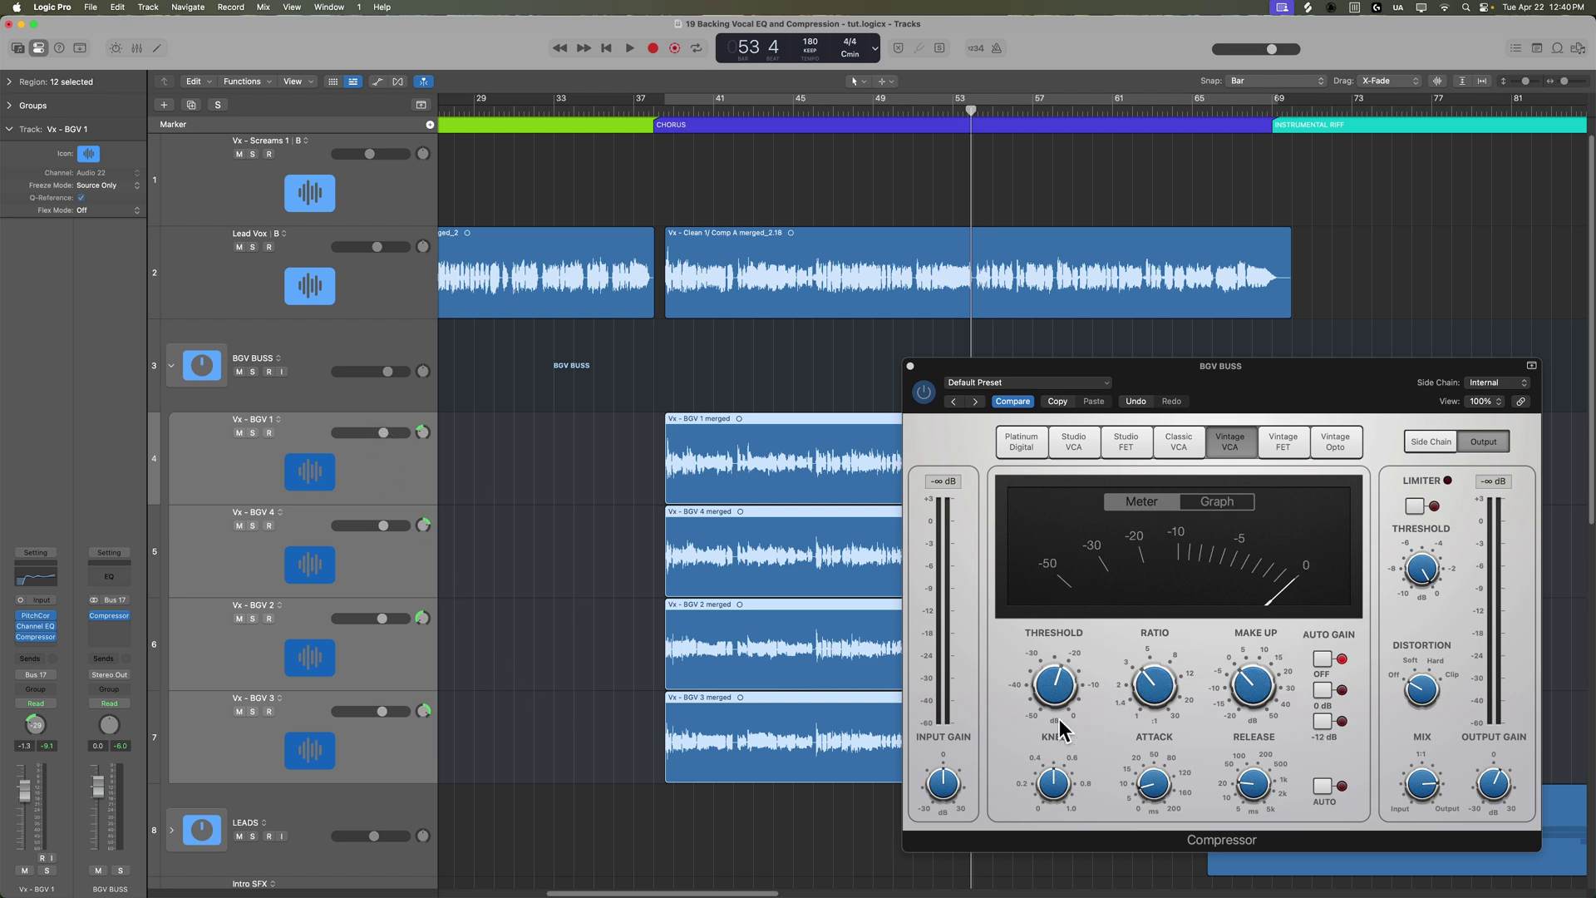
mouse_move(1066, 707)
double_click(660, 109)
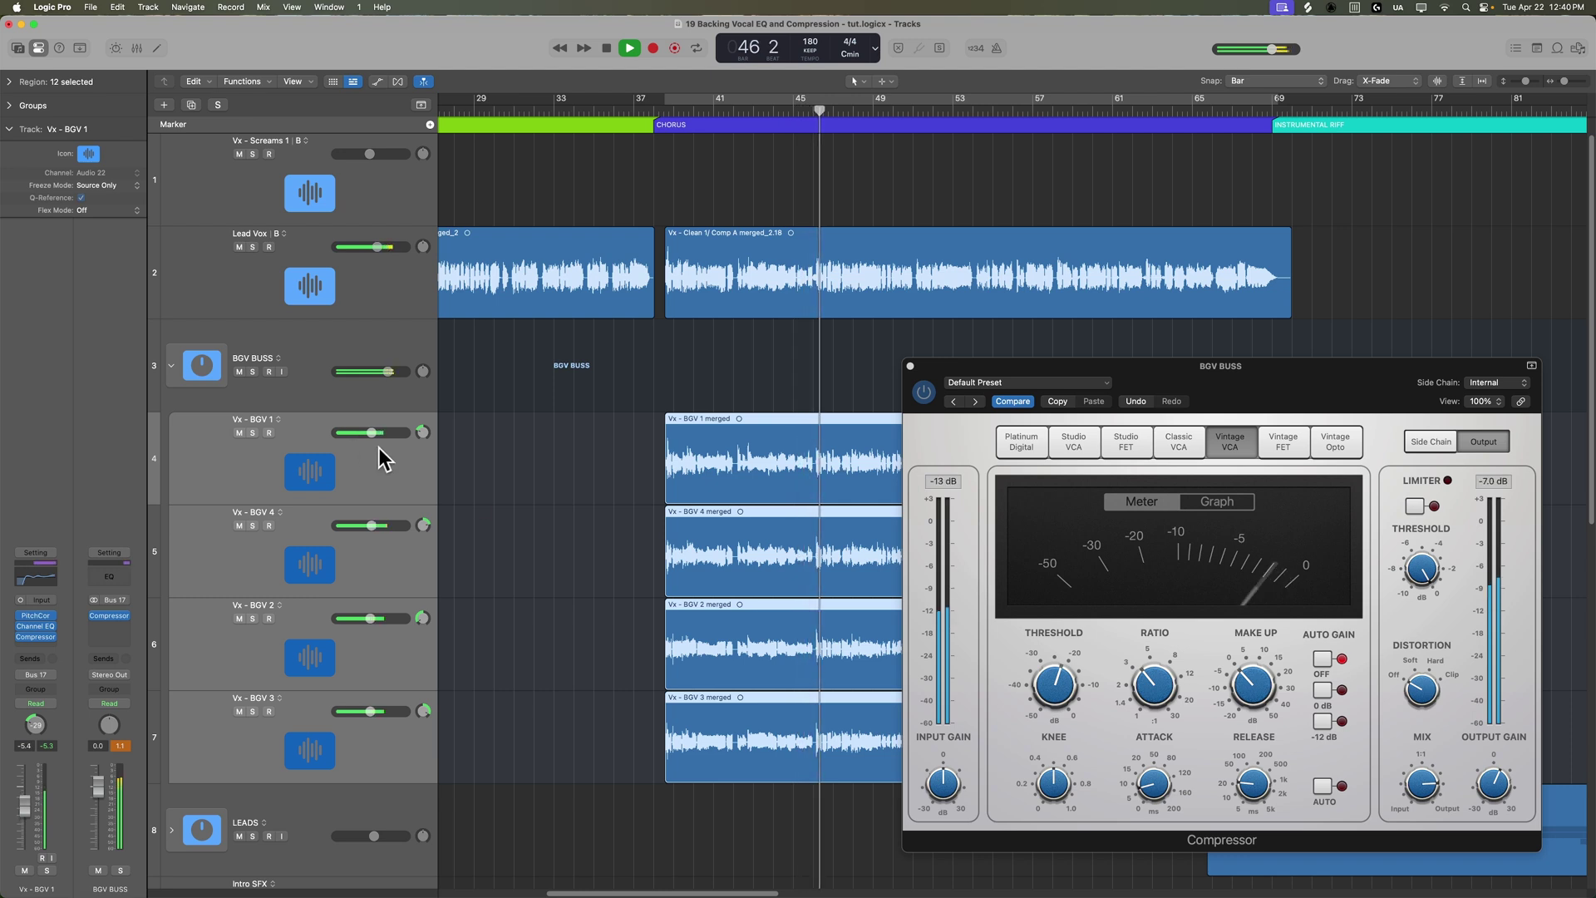
Stop playback, select BGV BUSS and lower the compressor output gain to +1.5 dB.
mouse_move(1049, 672)
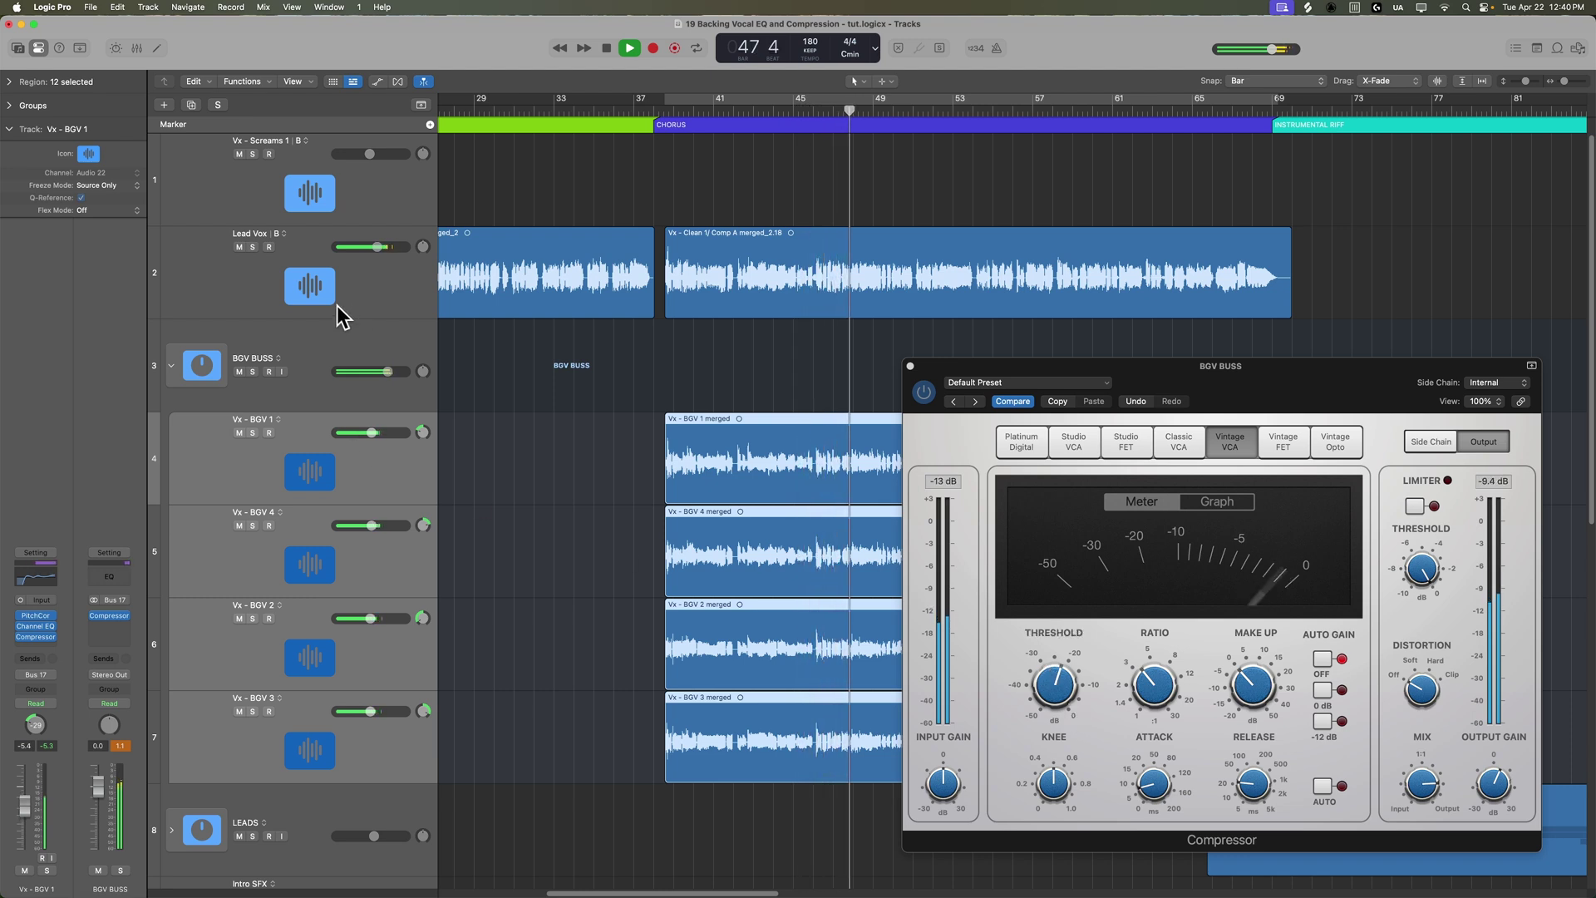
key("space")
left_click(346, 357)
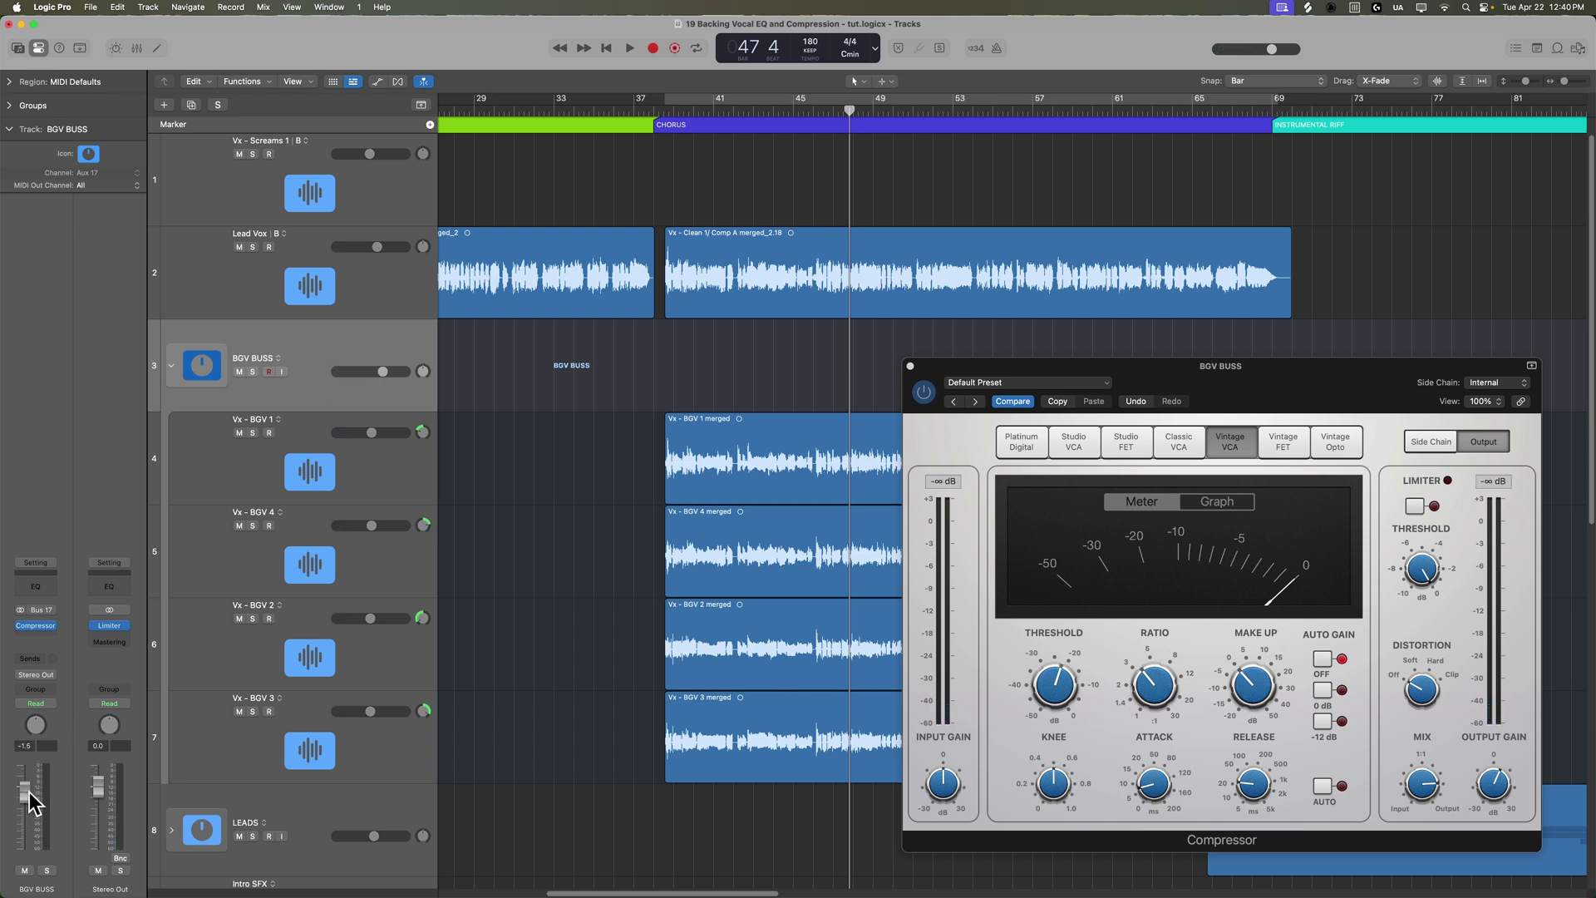
left_click_drag(1485, 793, 1492, 799)
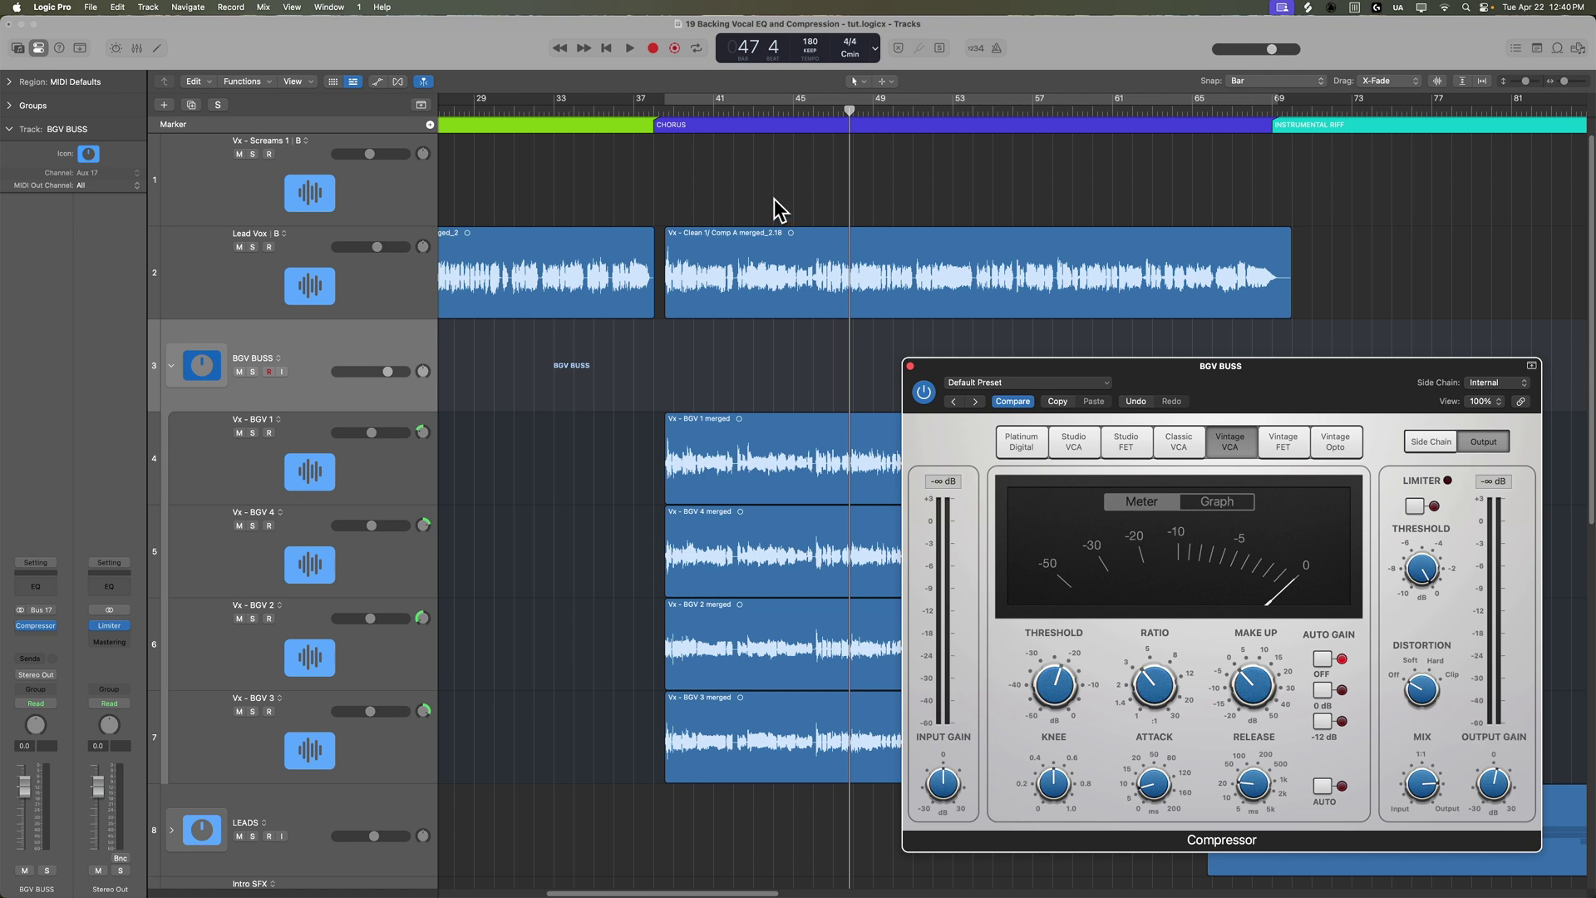
Play from bar 38, set compressor output gain +7.5 dB and threshold -23 dB, then solo BGV BUSS.
left_click(655, 110)
key("space")
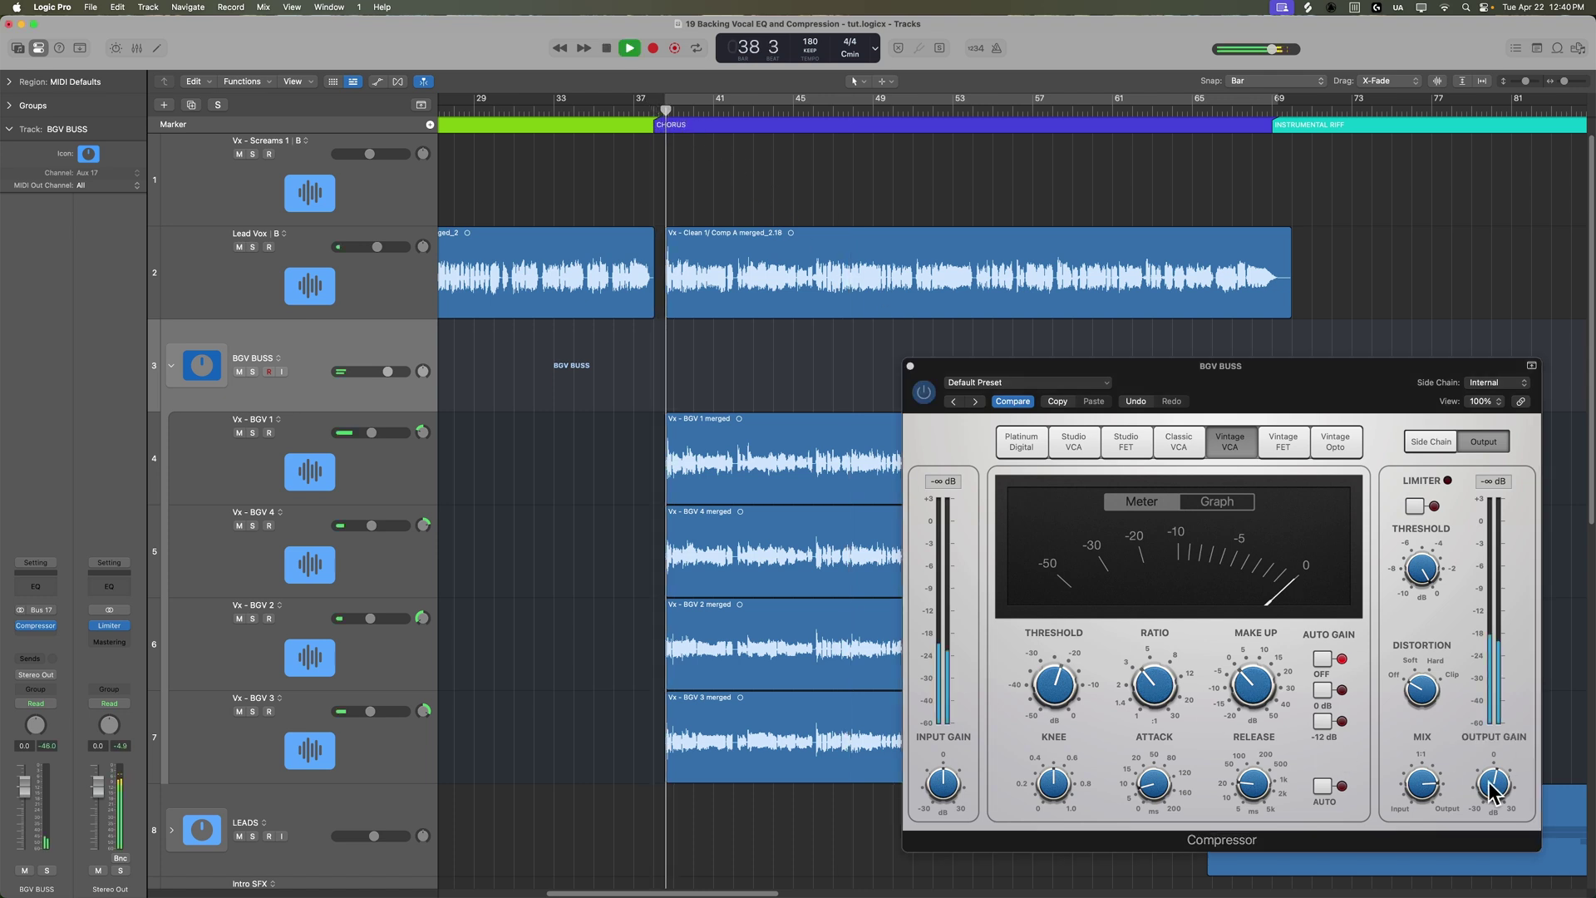
mouse_move(1496, 794)
left_click_drag(1496, 793, 1507, 796)
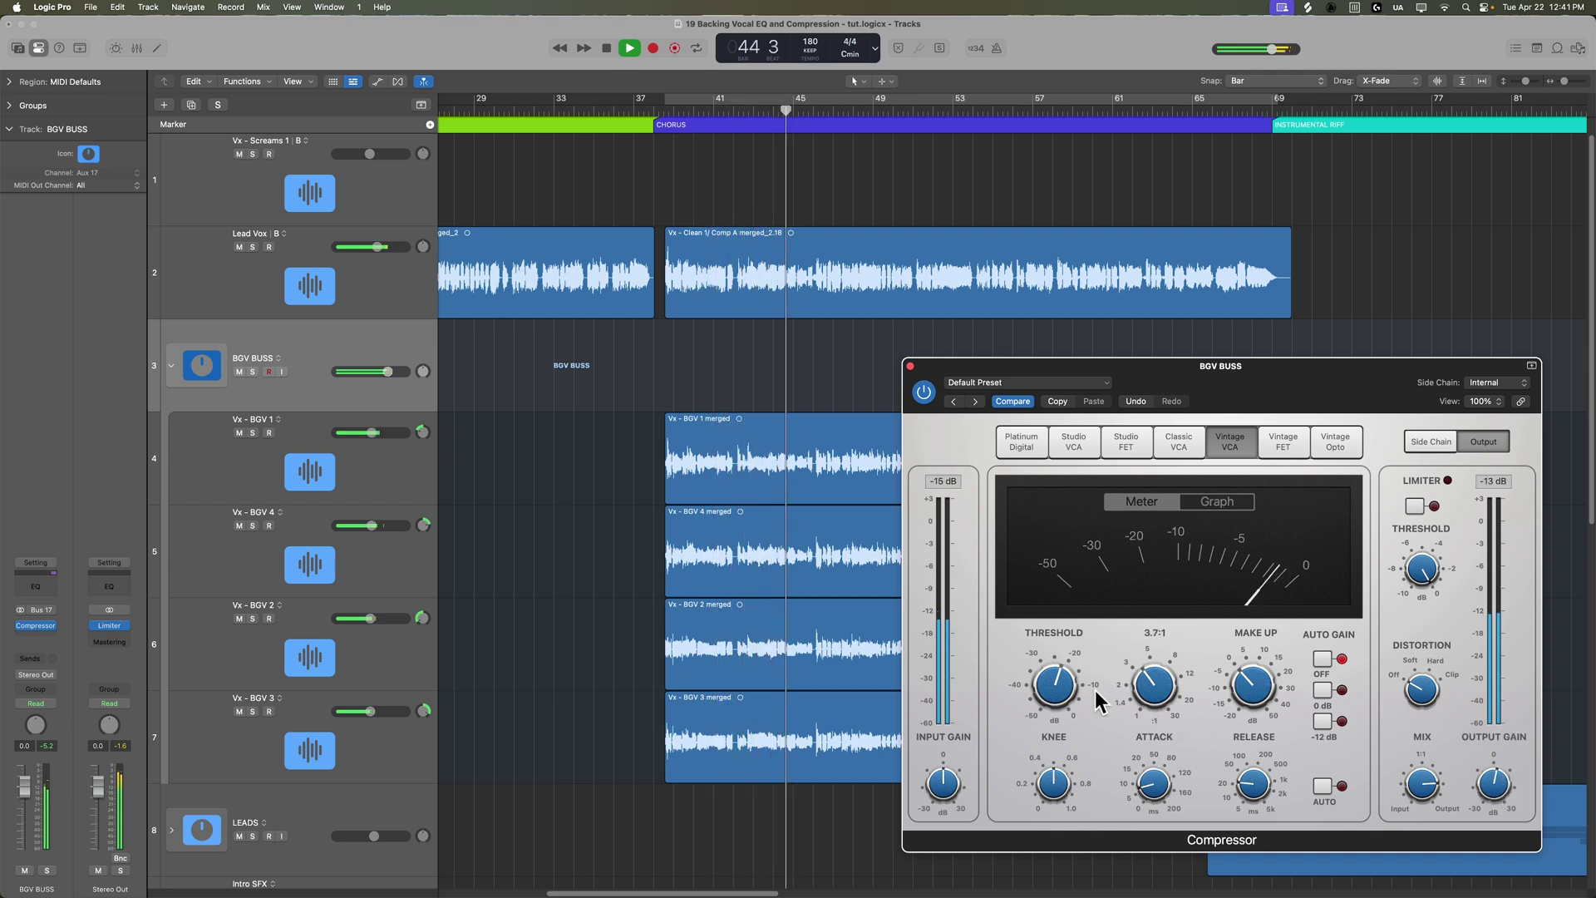
left_click_drag(1055, 670, 1058, 702)
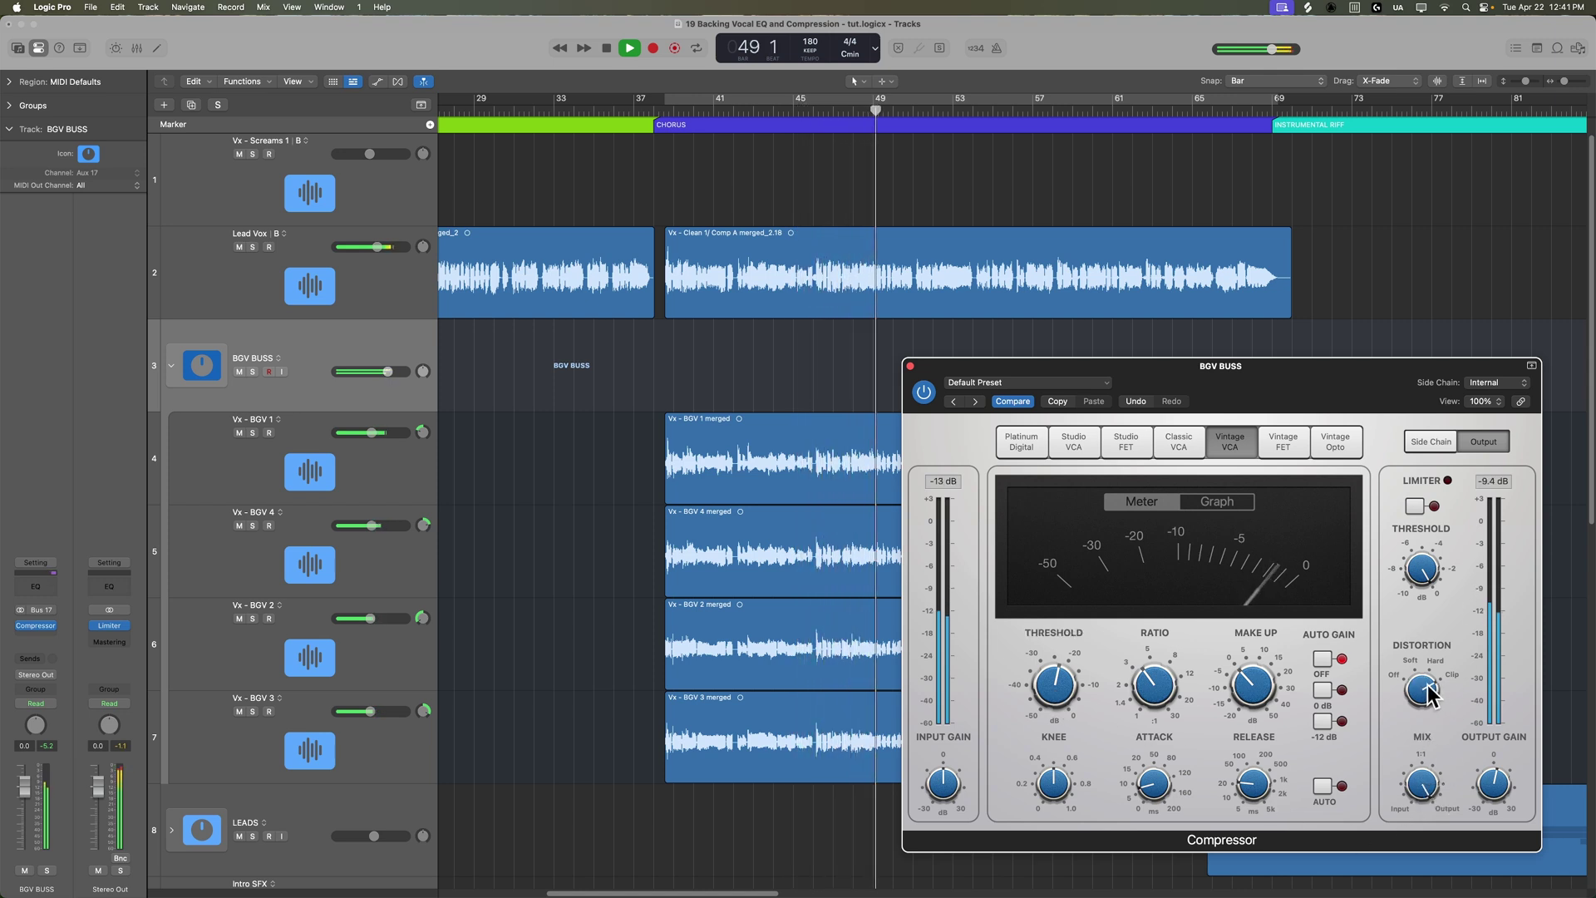
key("s")
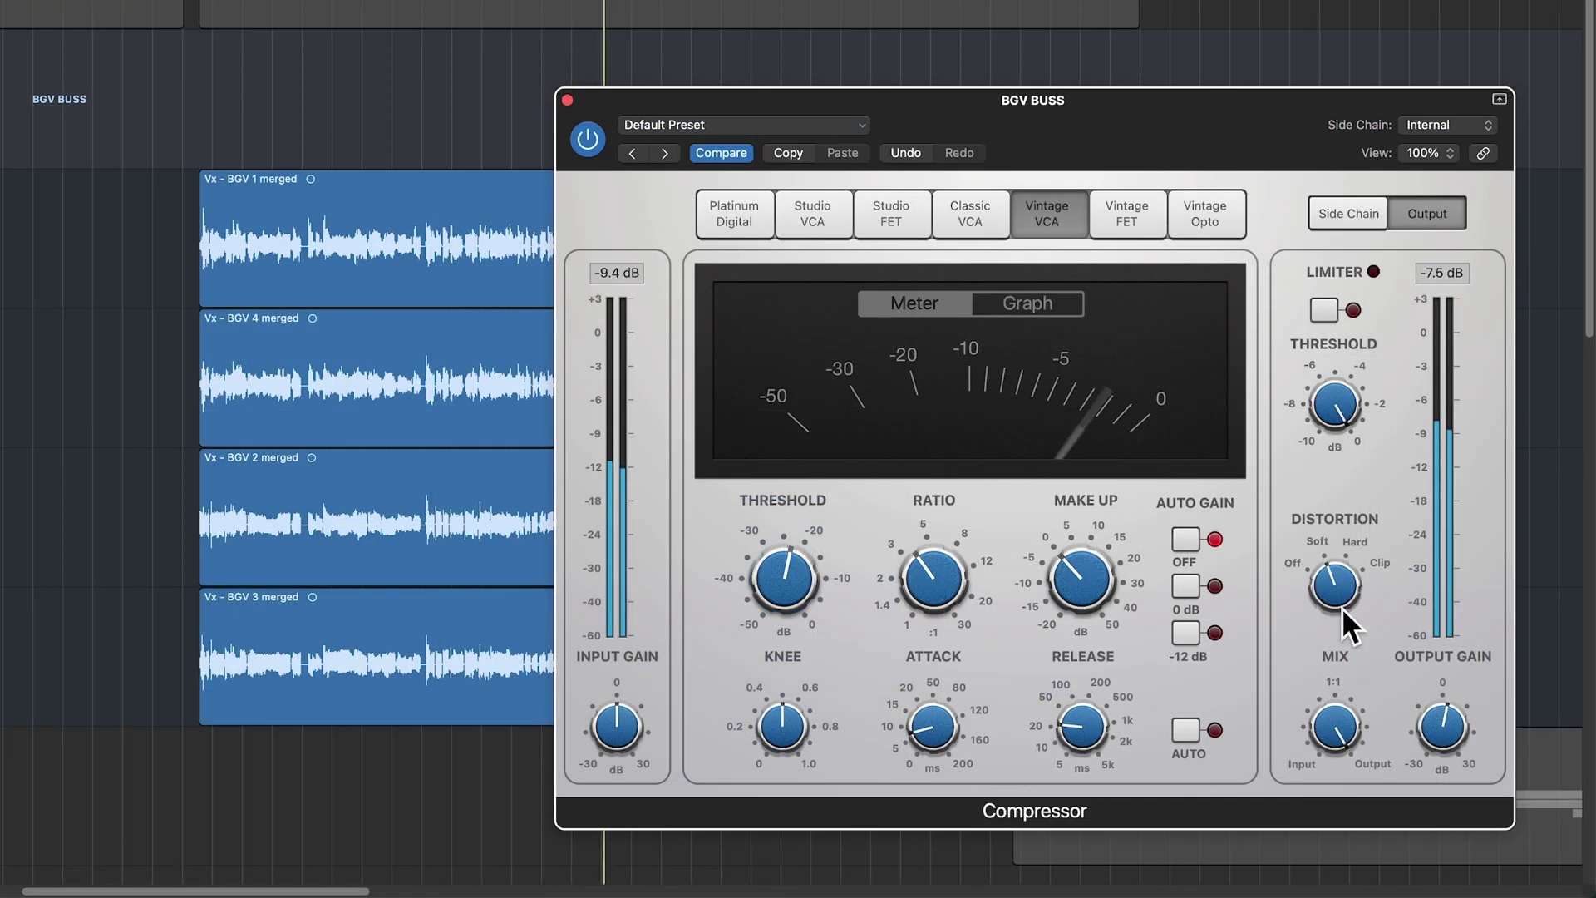
Turn the BGV BUSS Vintage VCA Distortion knob from Off up to Clip.
mouse_move(1335, 619)
left_mouse_down()
mouse_move(1340, 590)
mouse_move(1338, 623)
left_mouse_up()
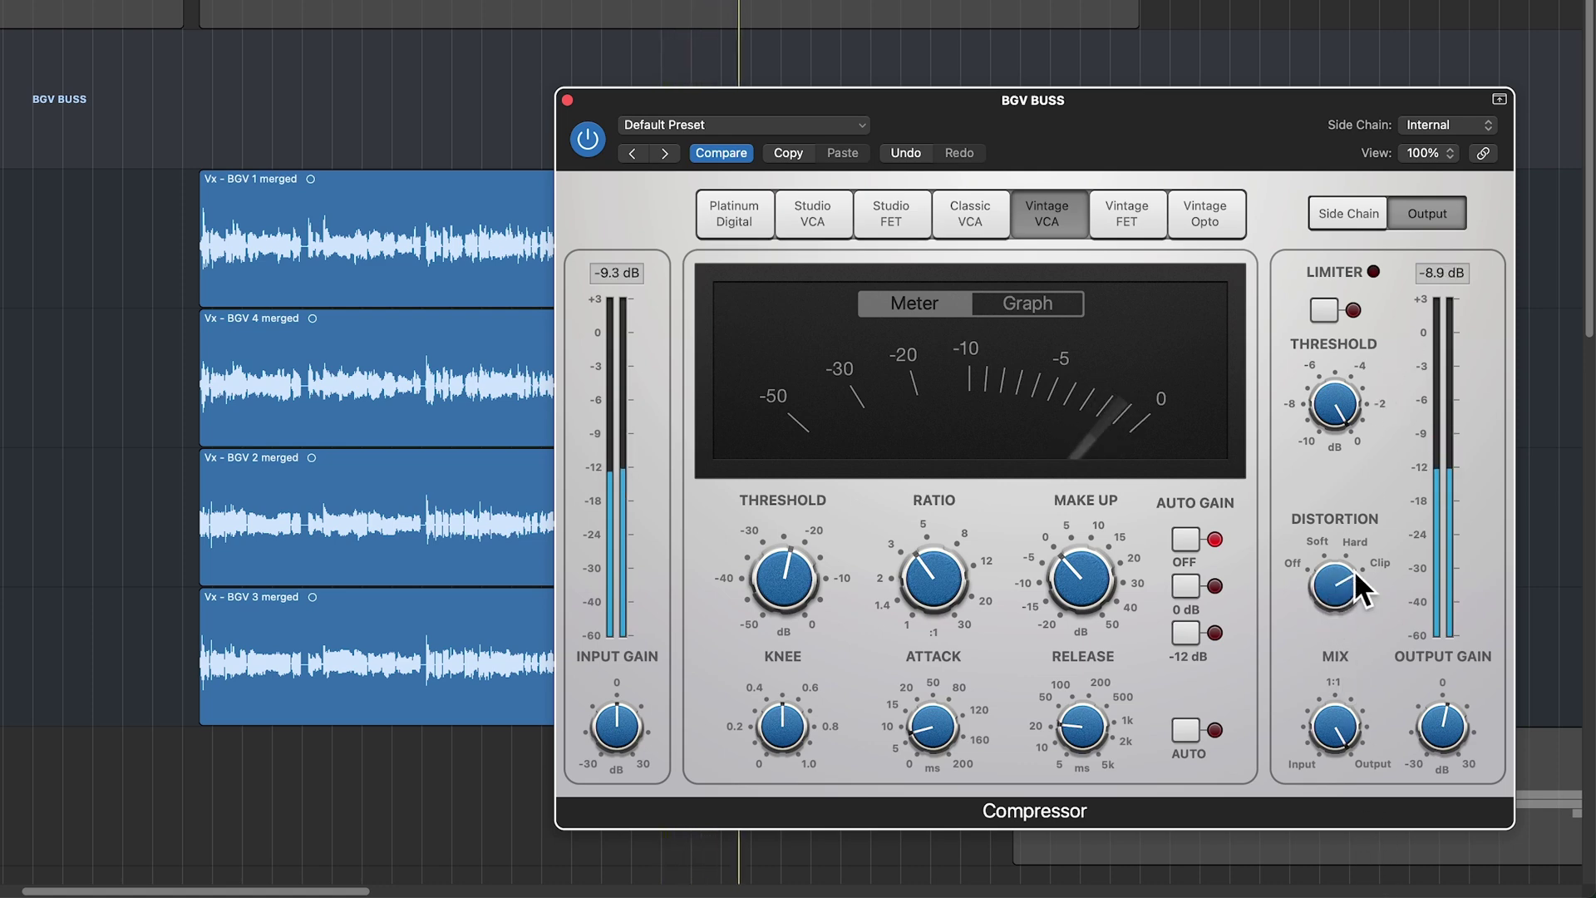
left_click_drag(1354, 570, 1358, 797)
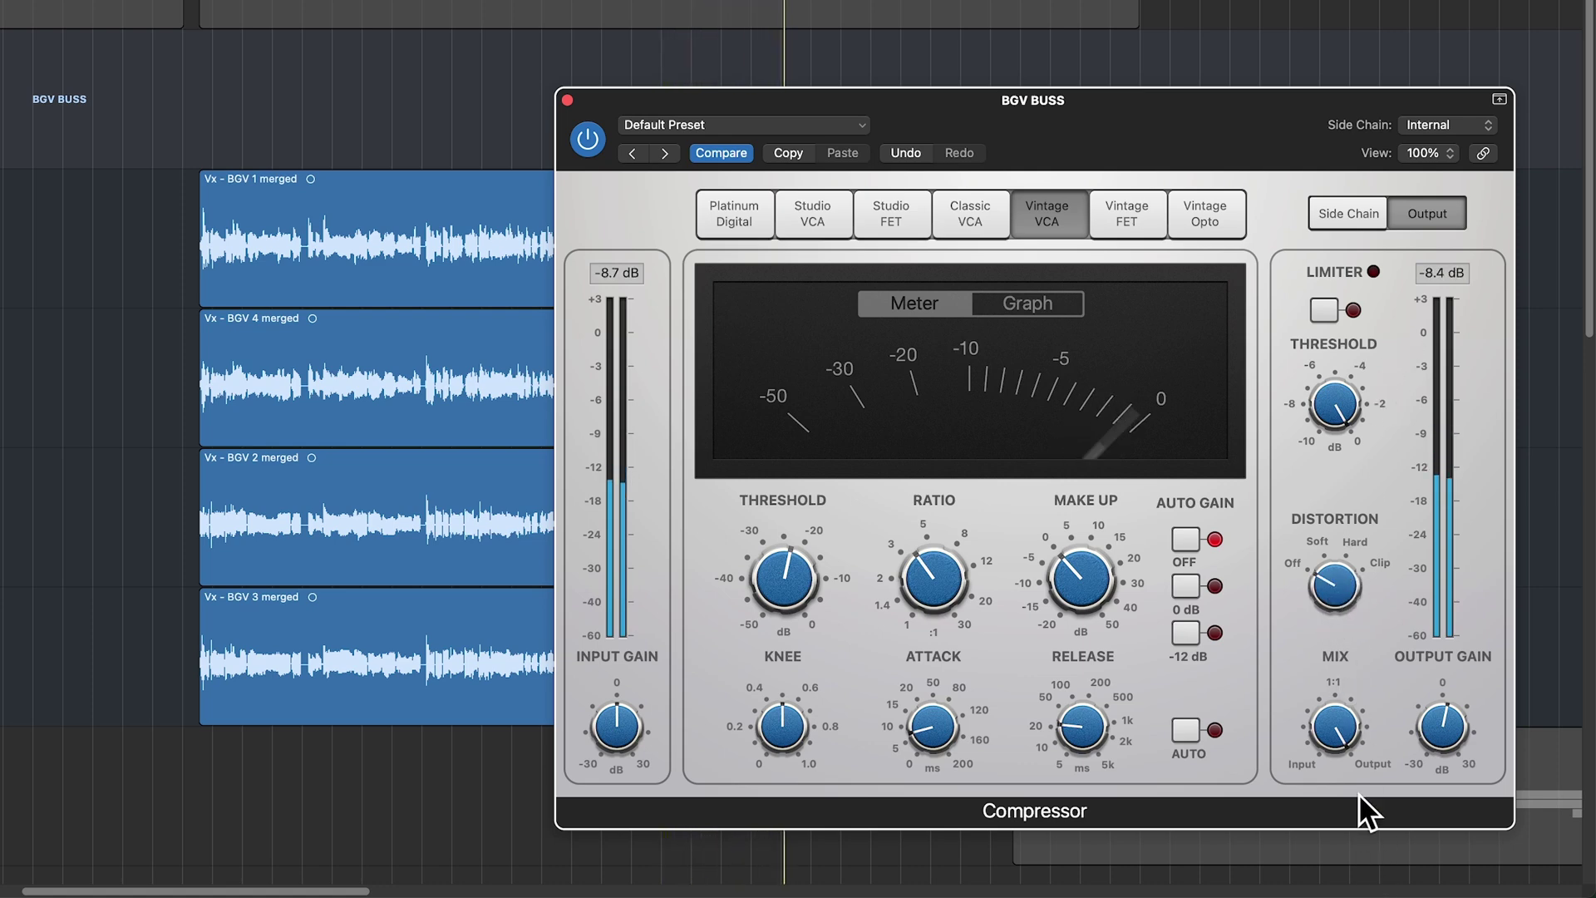
left_click_drag(1343, 645, 1331, 586)
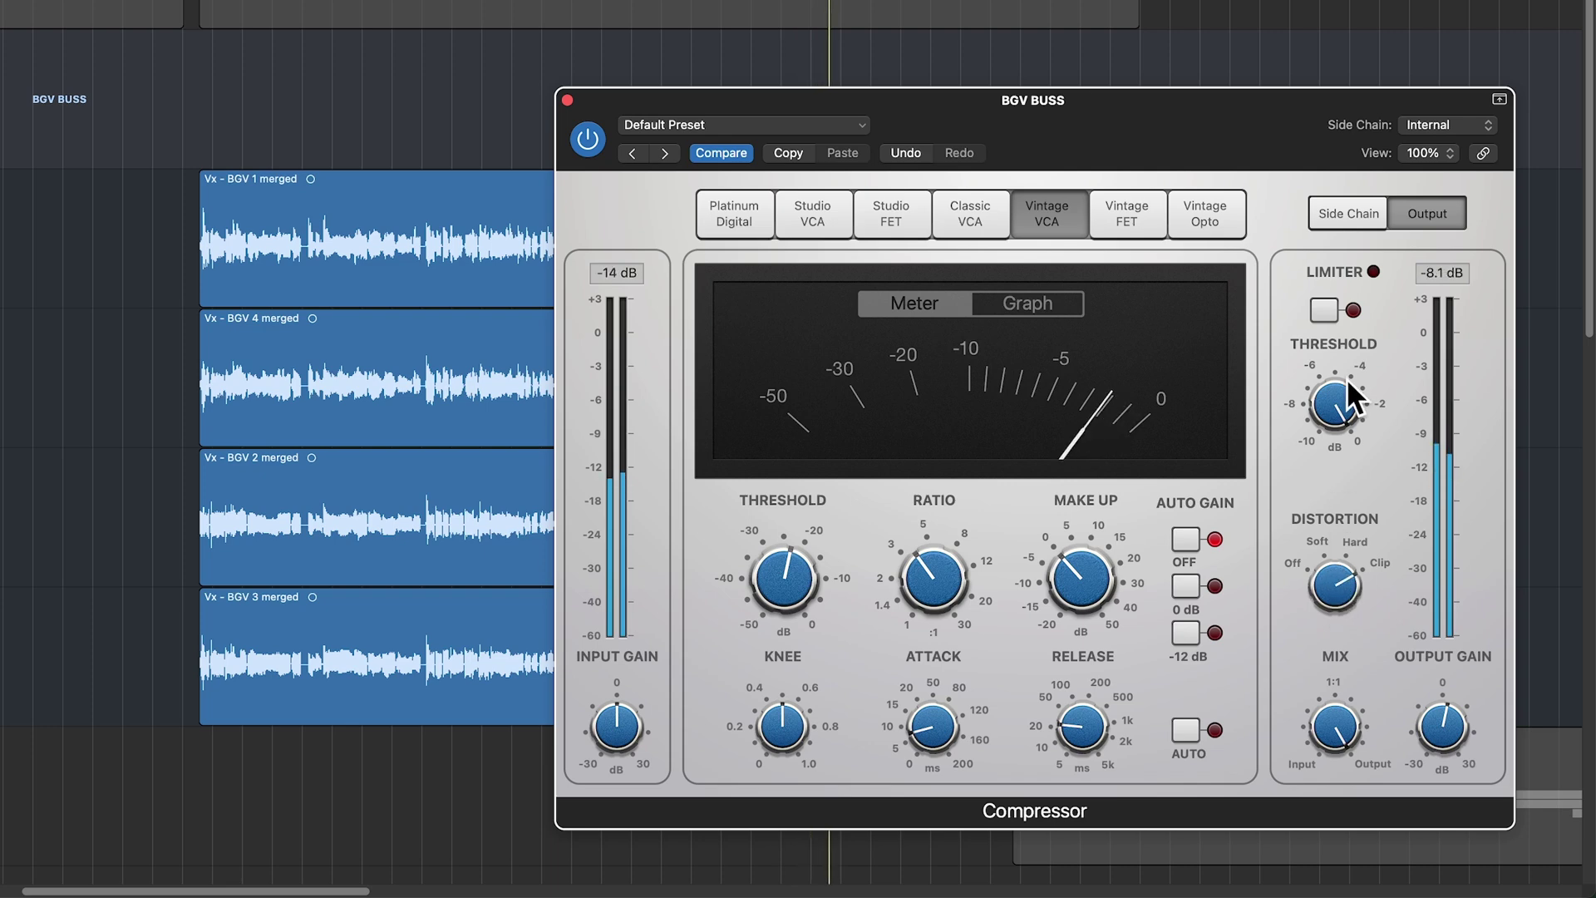